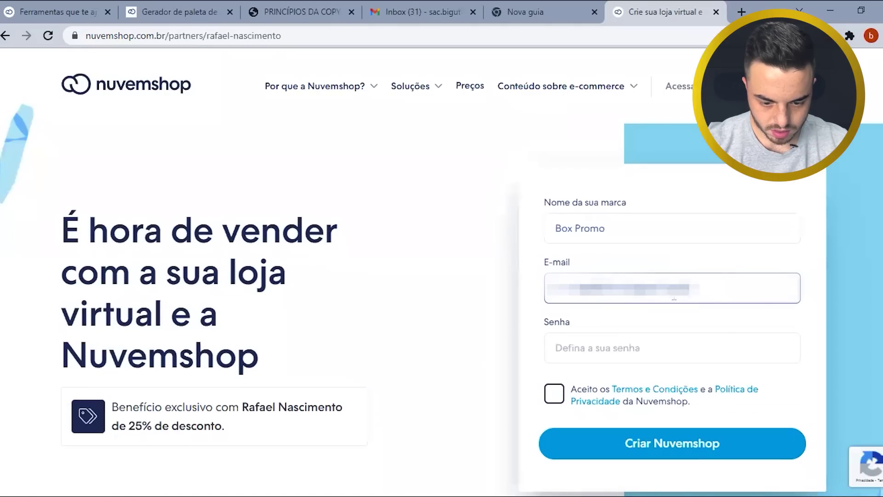
# - Enter the store account password and accept the terms and privacy policy
pyautogui.click(594, 346)
pyautogui.write('**********')
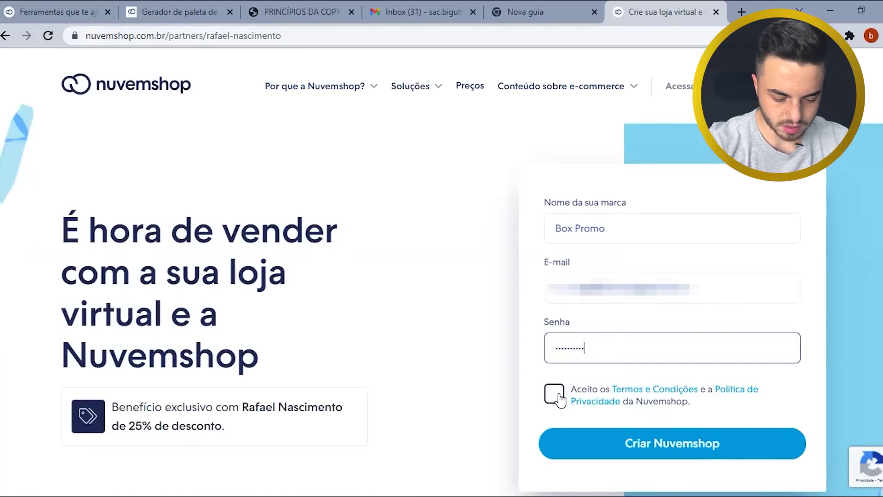
pyautogui.click(554, 393)
pyautogui.click(684, 455)
# - Create the Nuvemshop store, skip saving the password, and continue to business details
pyautogui.click(684, 457)
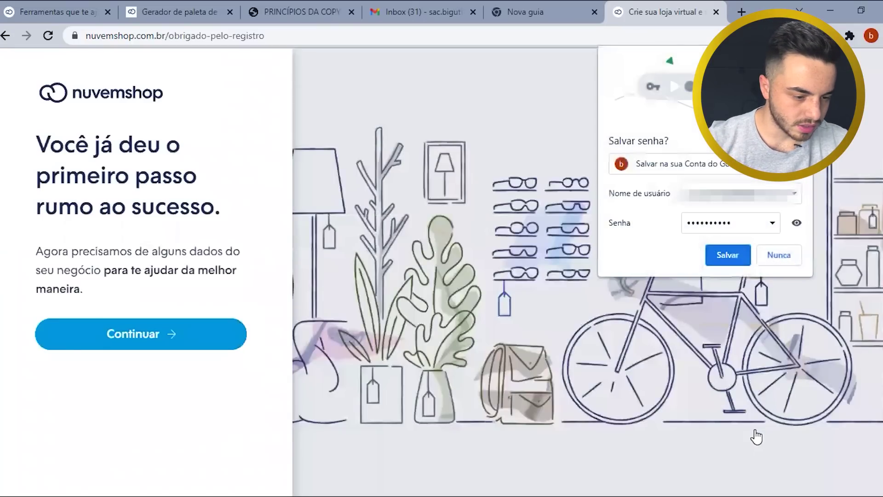
pyautogui.click(189, 160)
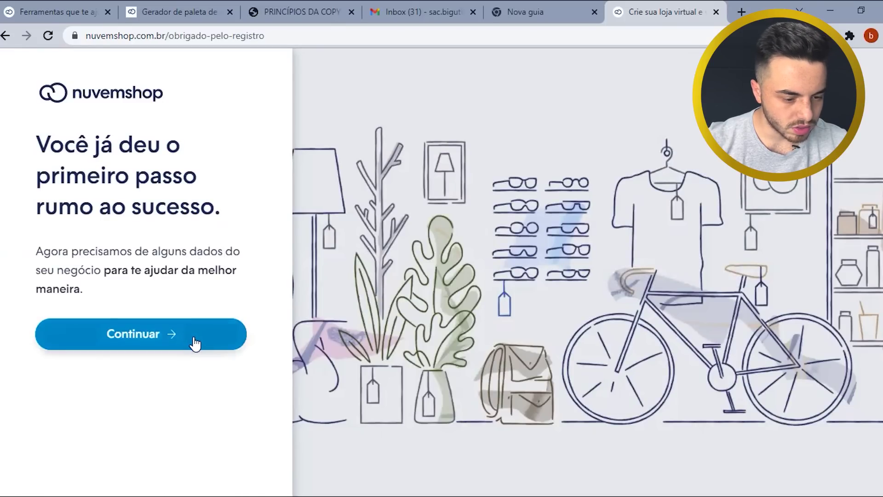
pyautogui.click(193, 337)
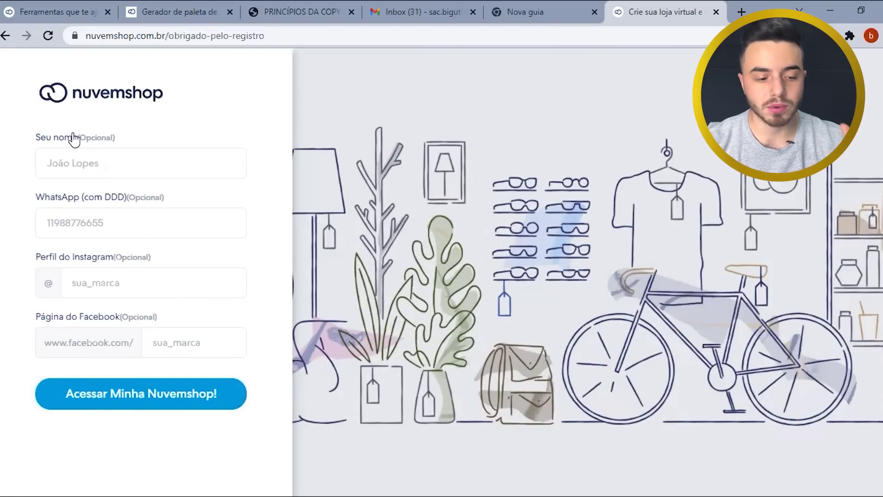
# - Enter the owner's name and WhatsApp number with area code, then open the Box Promo admin panel
pyautogui.click(77, 160)
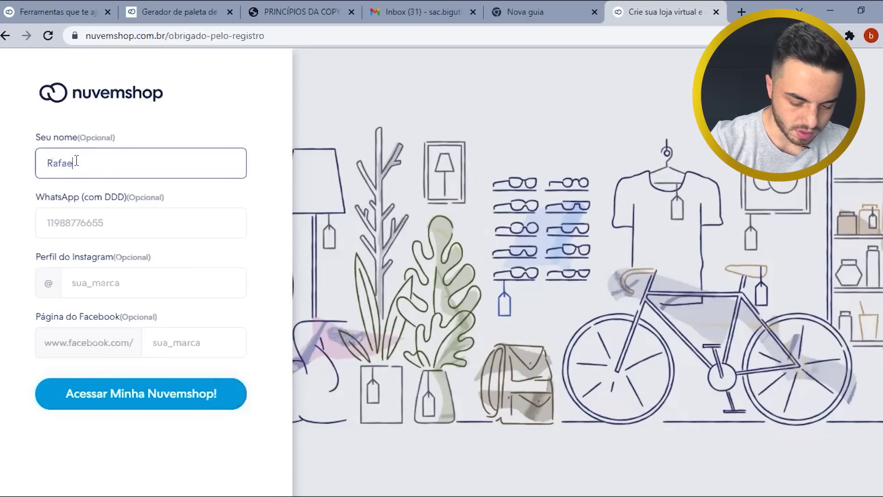
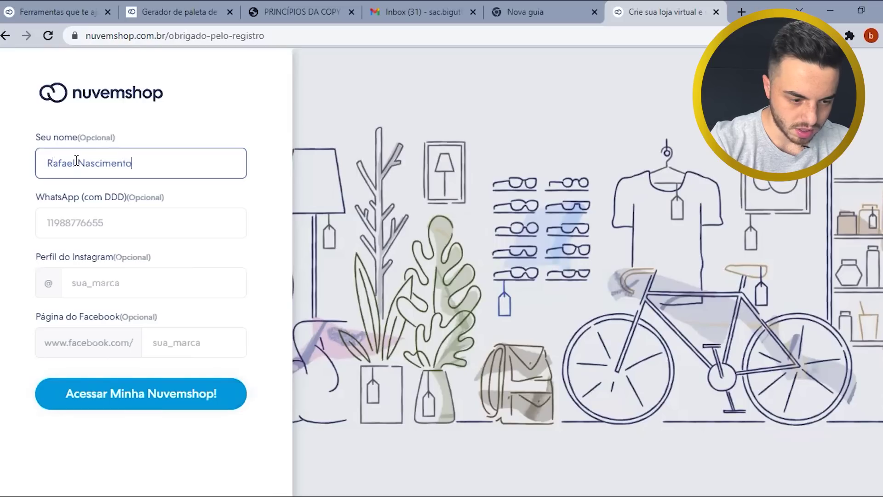
pyautogui.click(89, 218)
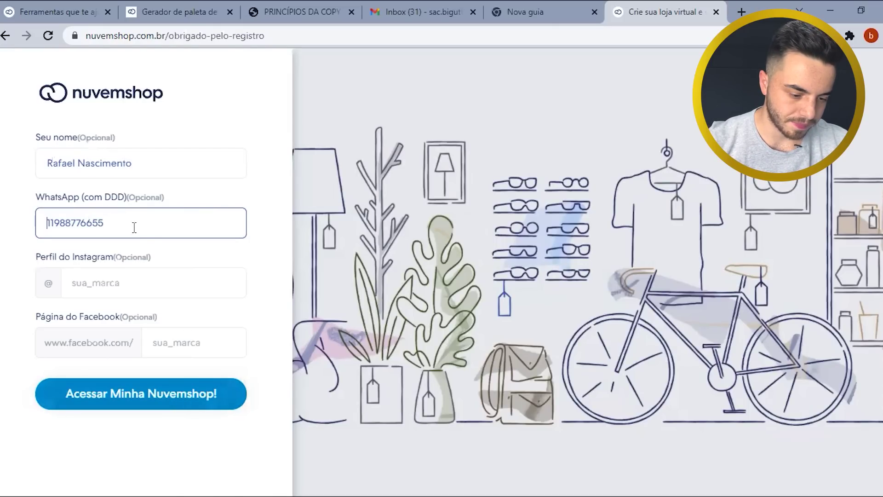
pyautogui.click(180, 393)
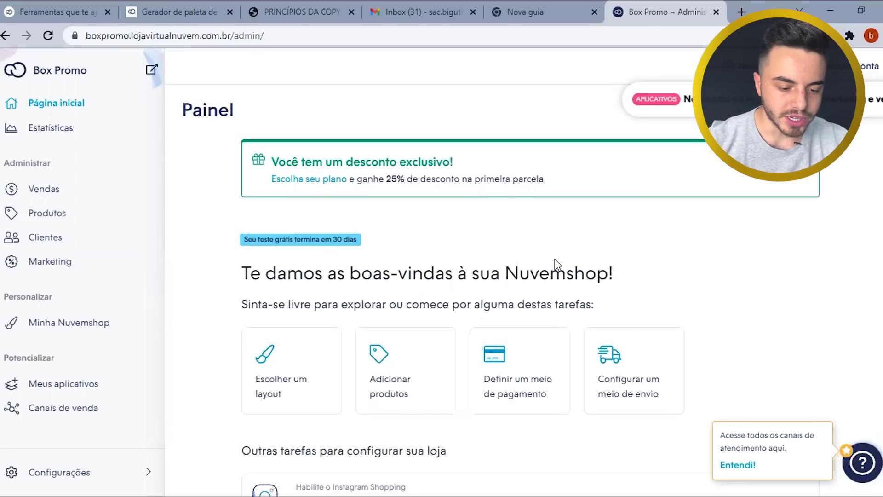
# - Review the trial badge and the discount banner message on the Painel
pyautogui.scroll(-1, 553, 255)
pyautogui.moveTo(364, 172); pyautogui.dragTo(233, 169)
pyautogui.click(514, 166)
pyautogui.scroll(1, 514, 167)
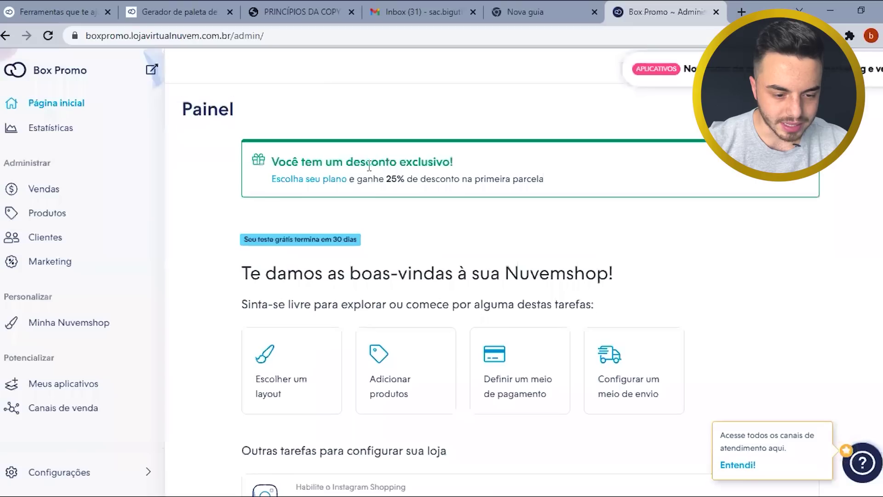
pyautogui.moveTo(454, 162); pyautogui.dragTo(305, 160)
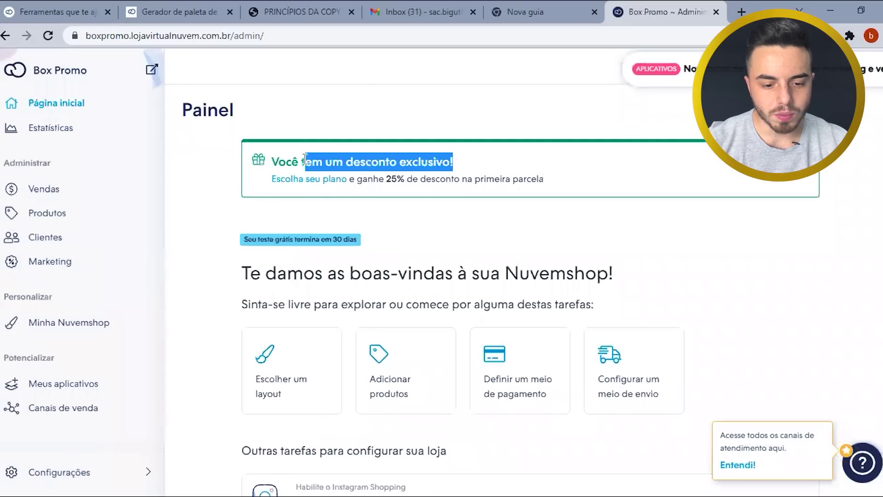
pyautogui.click(512, 178)
pyautogui.moveTo(544, 179); pyautogui.dragTo(277, 160)
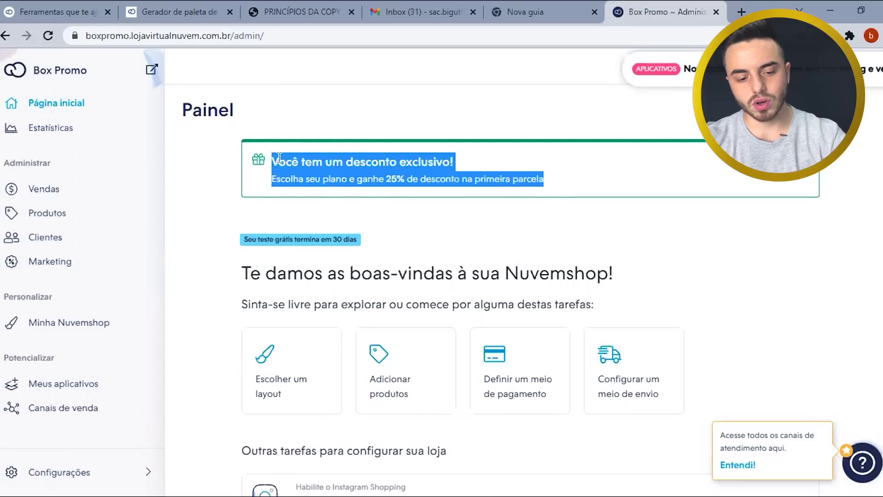
pyautogui.click(482, 209)
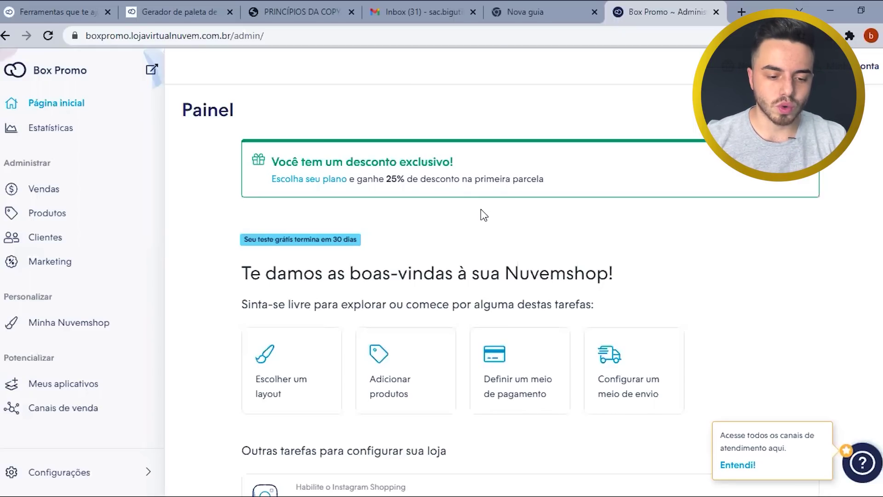
# - Scroll through the tasks to the 'Outras tarefas para configurar sua loja' heading
pyautogui.scroll(-5, 480, 206)
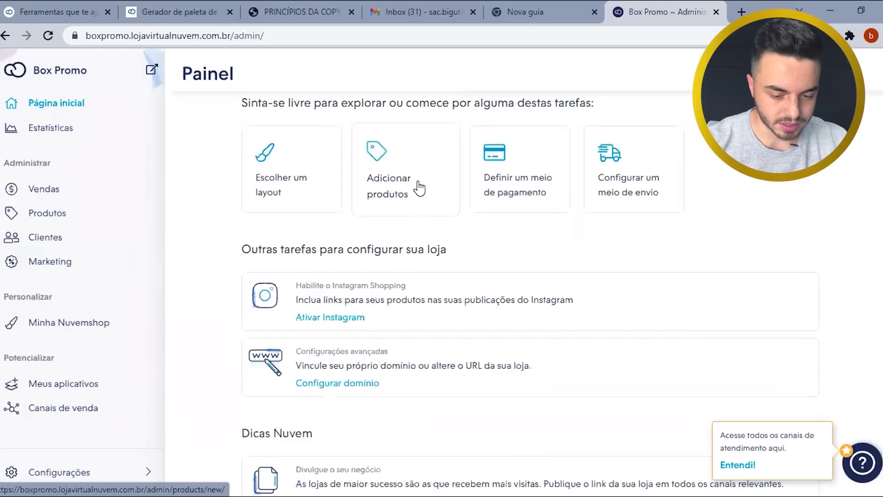
pyautogui.scroll(-4, 418, 203)
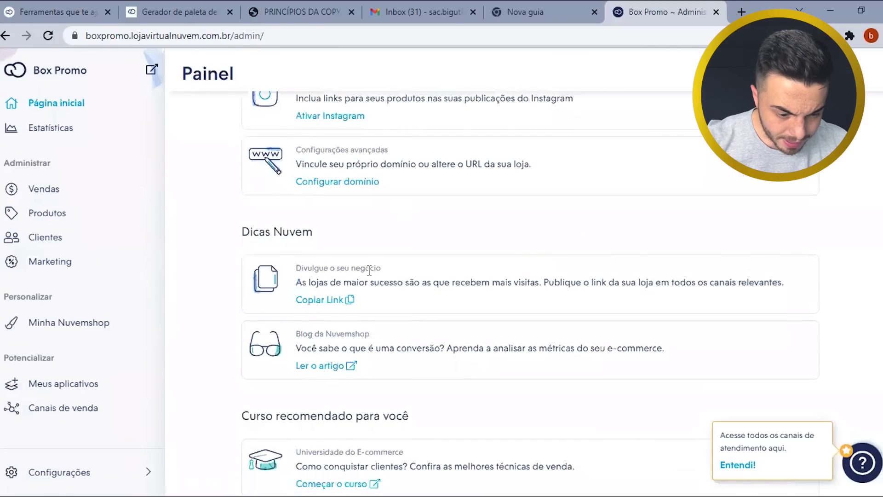
pyautogui.scroll(1, 369, 270)
pyautogui.moveTo(449, 118); pyautogui.dragTo(251, 115)
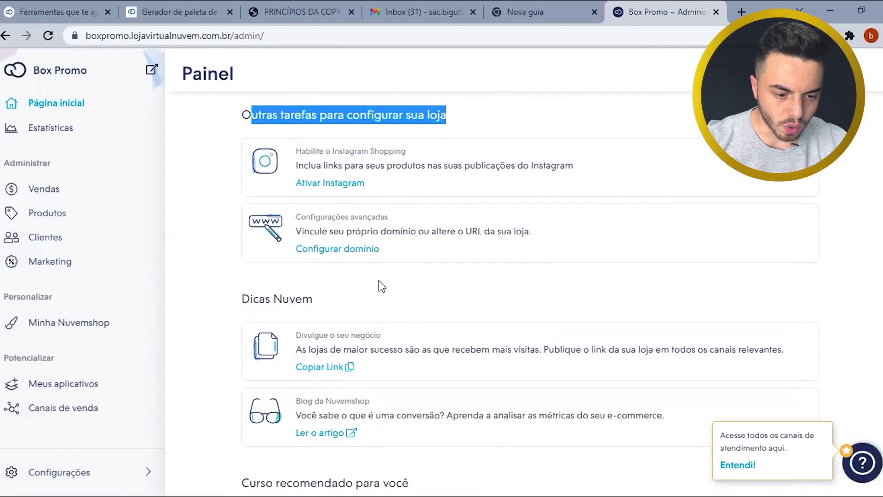
pyautogui.scroll(5, 352, 381)
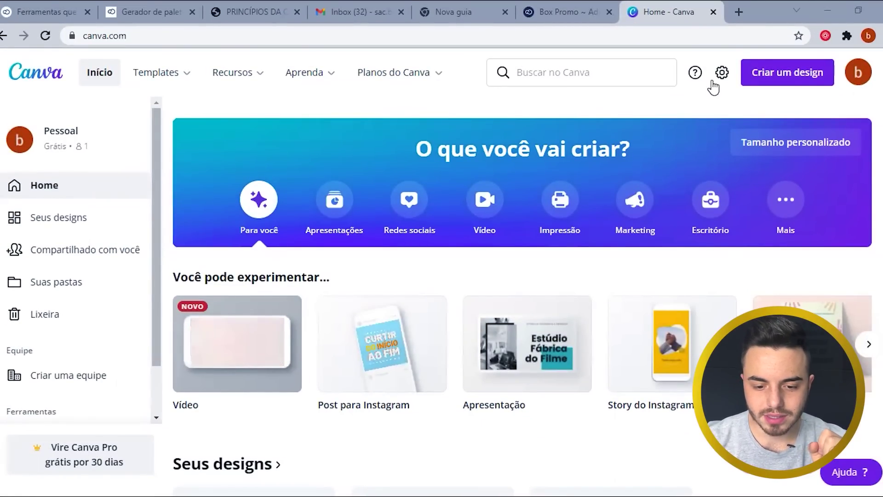
# - Bring up Criar um design's custom size panel with 575 × 230 px
pyautogui.click(784, 77)
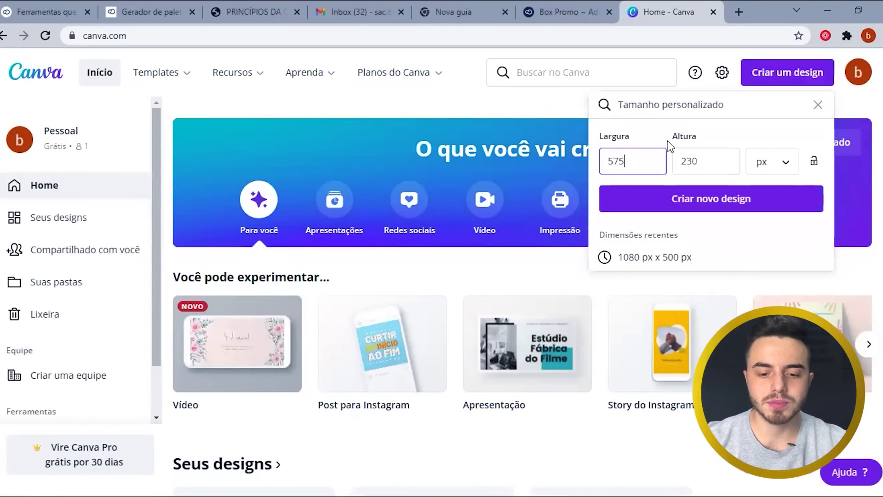
pyautogui.click(626, 157)
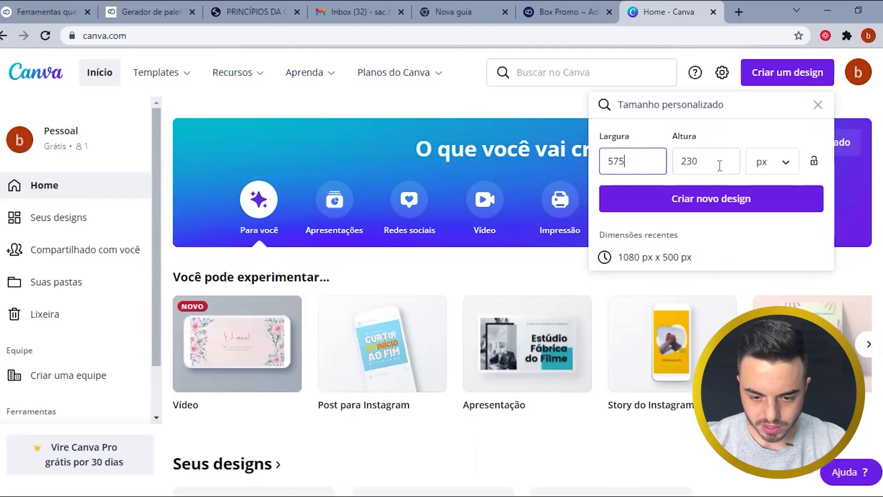
pyautogui.click(818, 105)
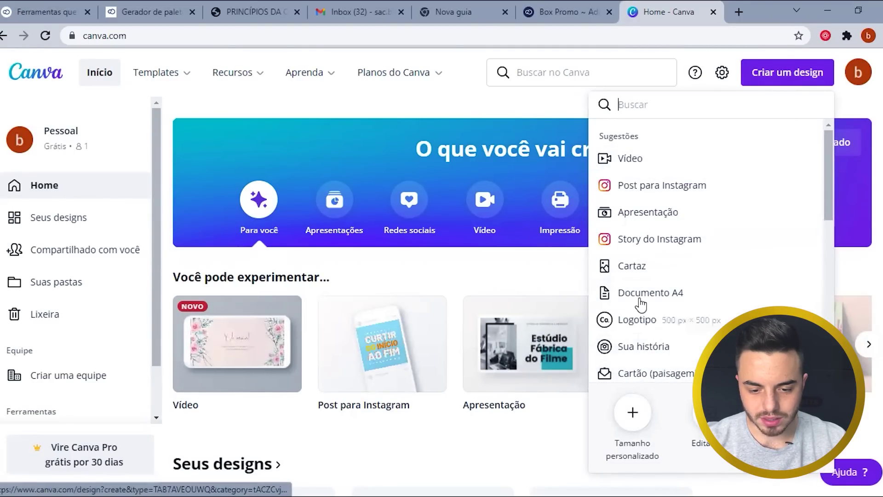
pyautogui.click(636, 431)
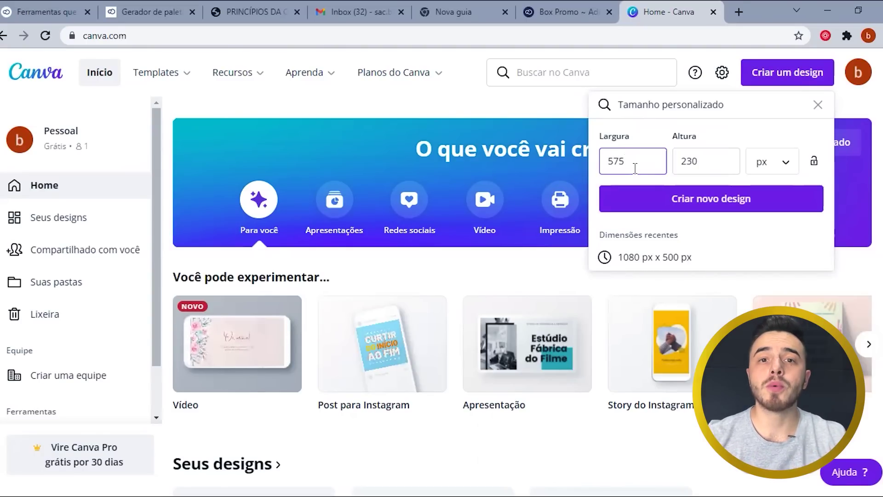
# - Return to the Box Promo admin's Layout page and find the store logo section
pyautogui.click(526, 8)
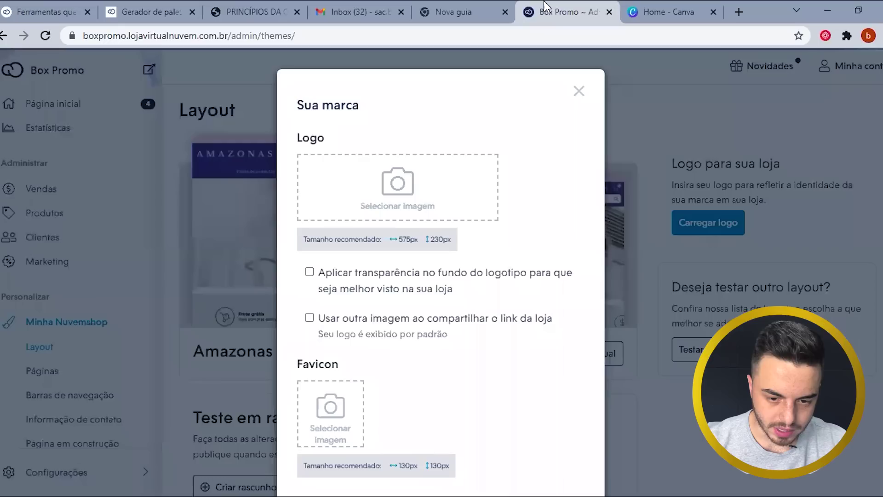
pyautogui.click(577, 92)
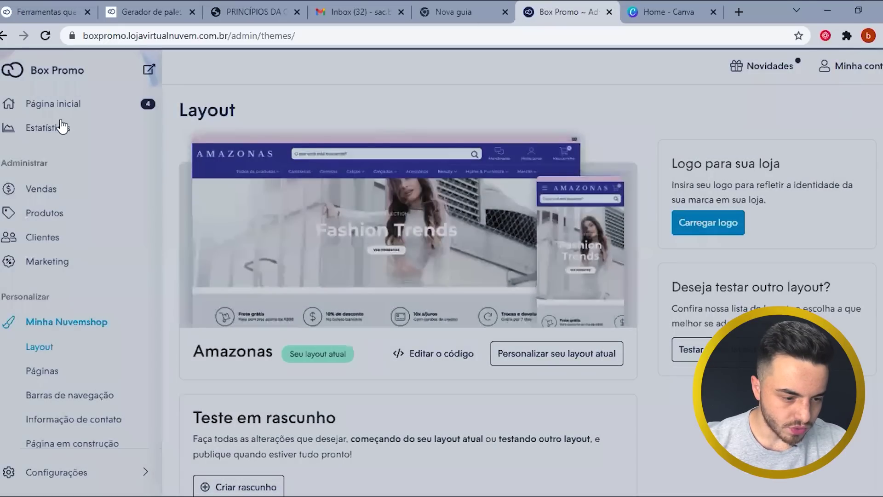
pyautogui.click(68, 326)
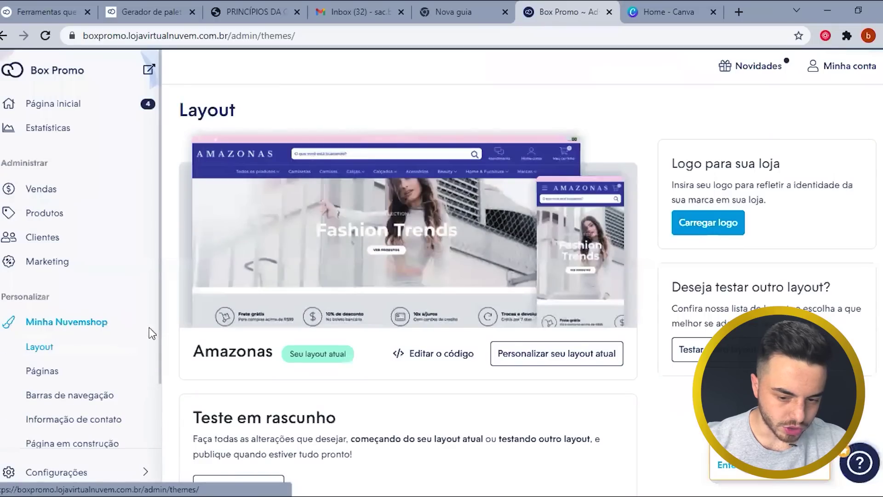
pyautogui.moveTo(671, 157); pyautogui.dragTo(792, 183)
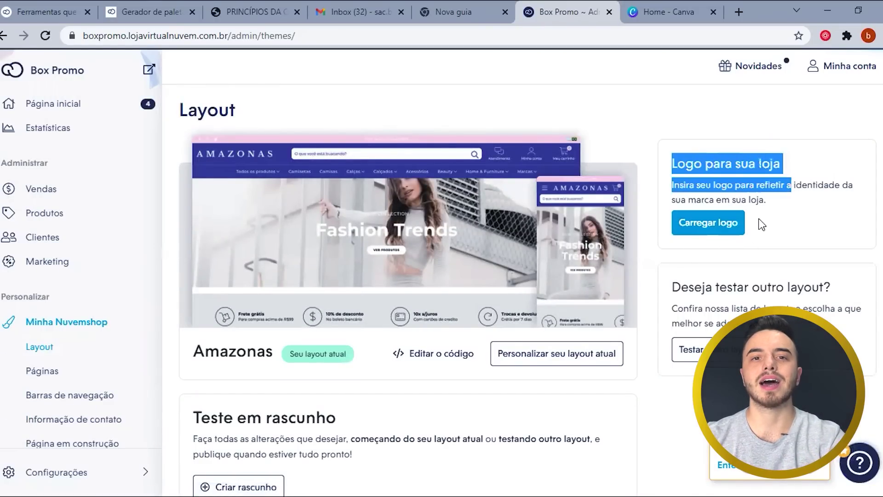
# - Open Carregar logo and check the recommended 575 × 230 px logo size
pyautogui.click(711, 224)
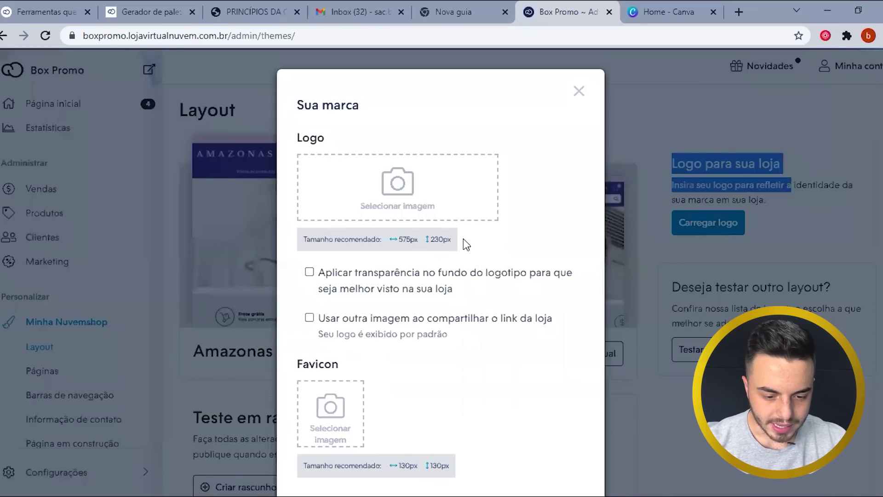
pyautogui.moveTo(462, 239); pyautogui.dragTo(310, 240)
pyautogui.click(426, 247)
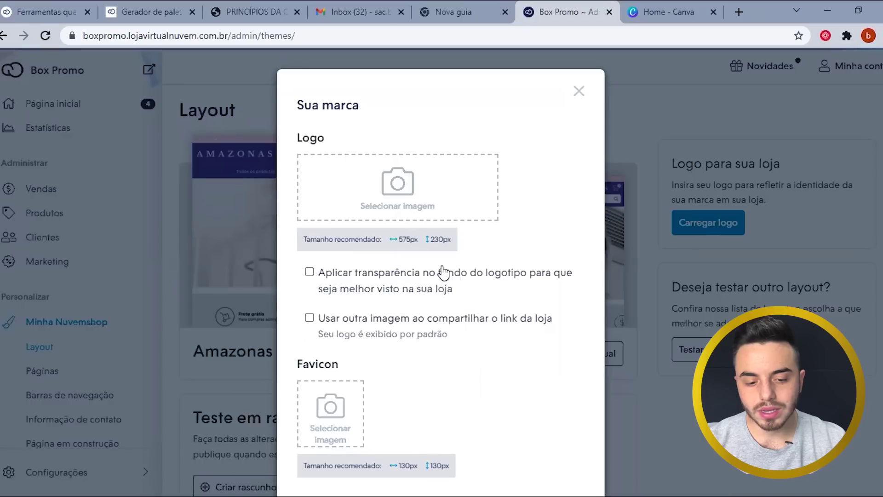
pyautogui.moveTo(458, 240); pyautogui.dragTo(410, 239)
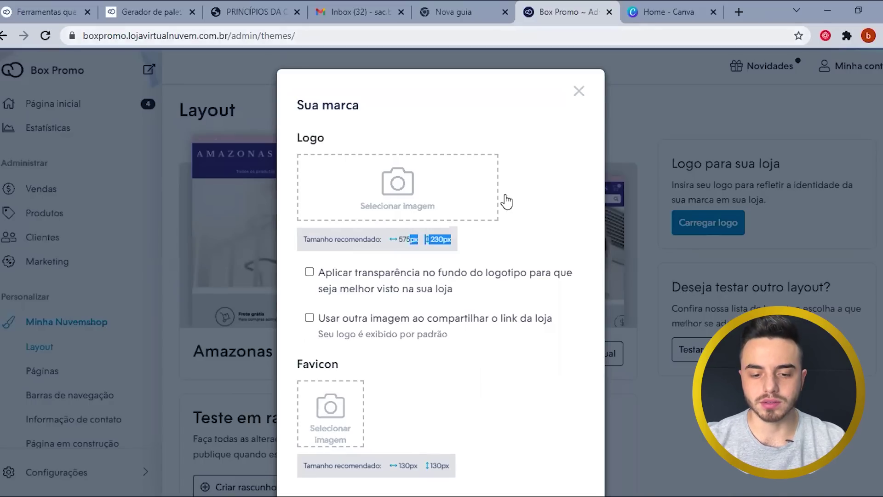
pyautogui.click(491, 247)
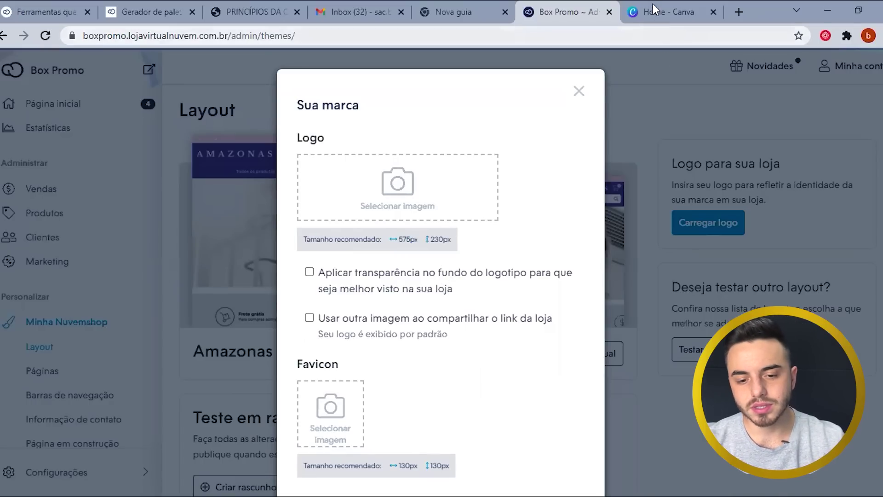
pyautogui.click(658, 12)
pyautogui.click(657, 204)
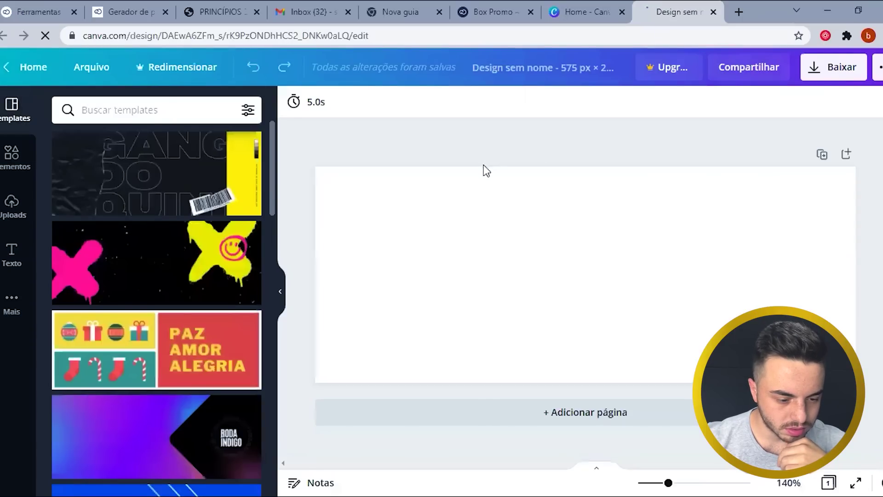
pyautogui.scroll(-2, 210, 270)
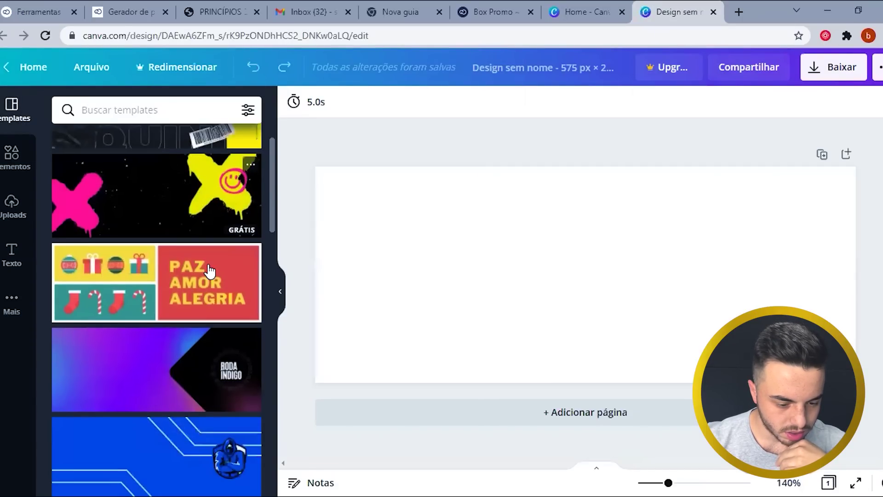
pyautogui.scroll(-3, 207, 278)
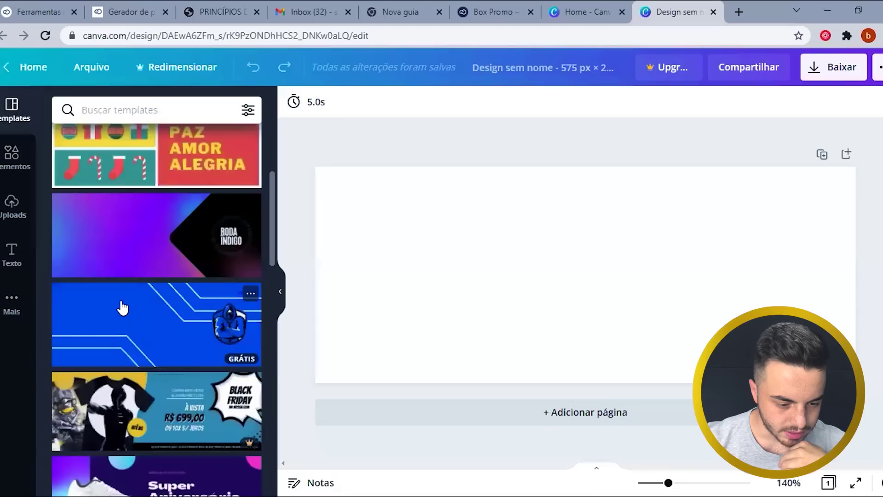
pyautogui.scroll(-2, 120, 300)
pyautogui.scroll(4, 178, 295)
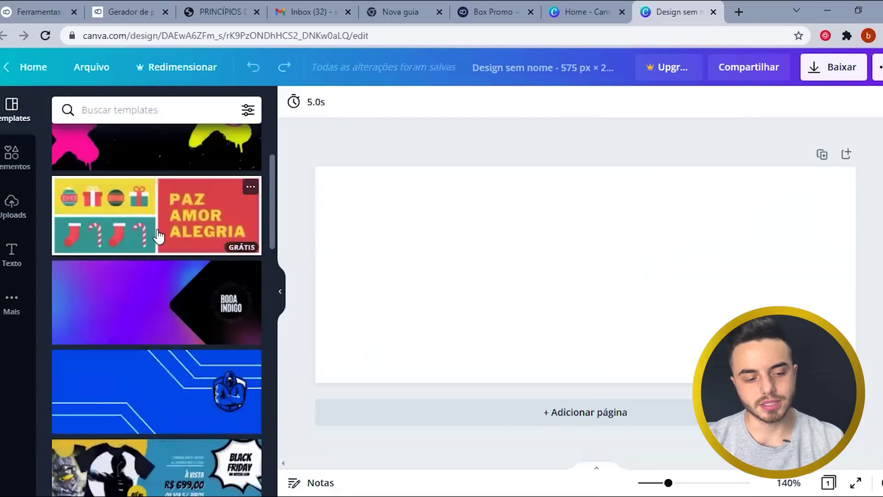
pyautogui.scroll(3, 178, 295)
pyautogui.click(552, 304)
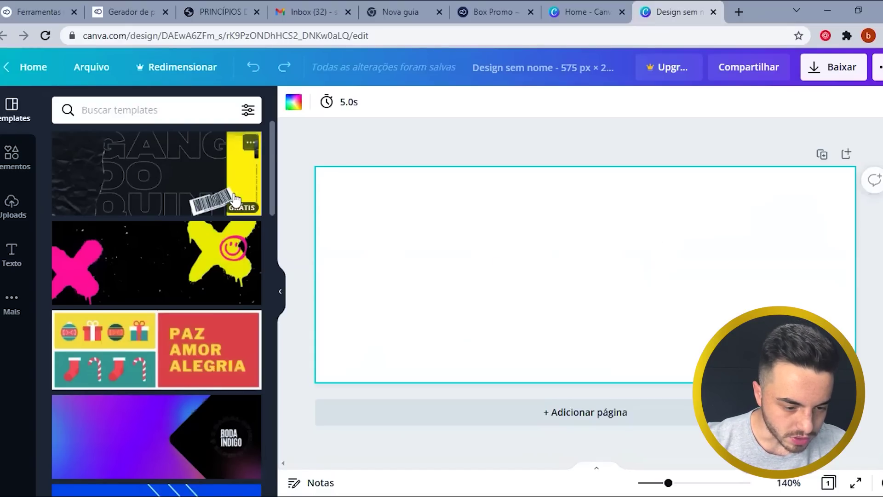
# - Add page 2 with the GANG template and select its outlined title text
pyautogui.click(616, 421)
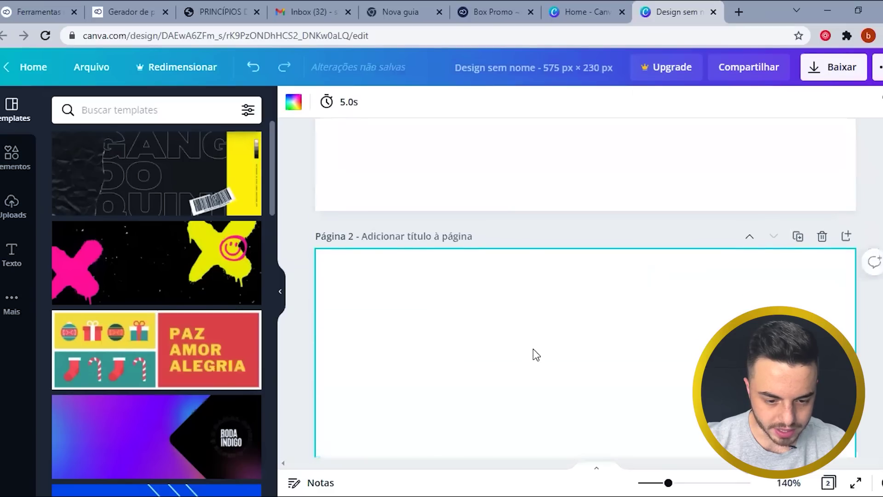
pyautogui.click(167, 191)
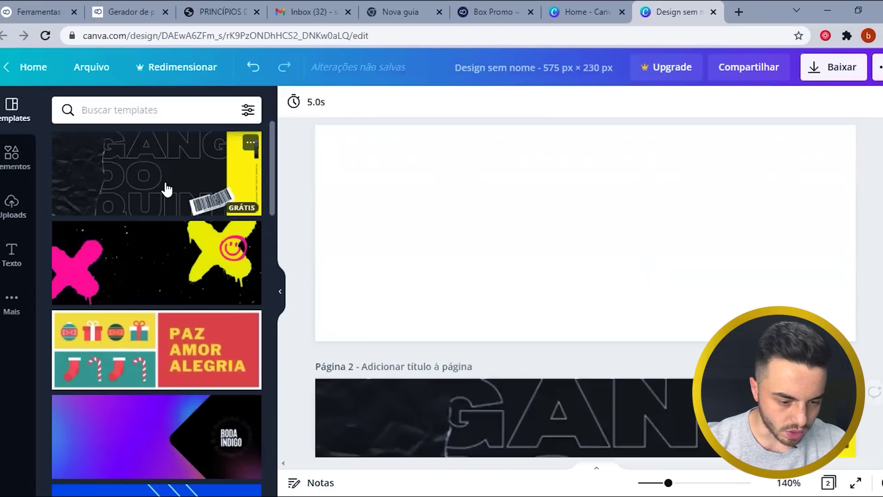
pyautogui.click(630, 366)
pyautogui.scroll(-4, 617, 389)
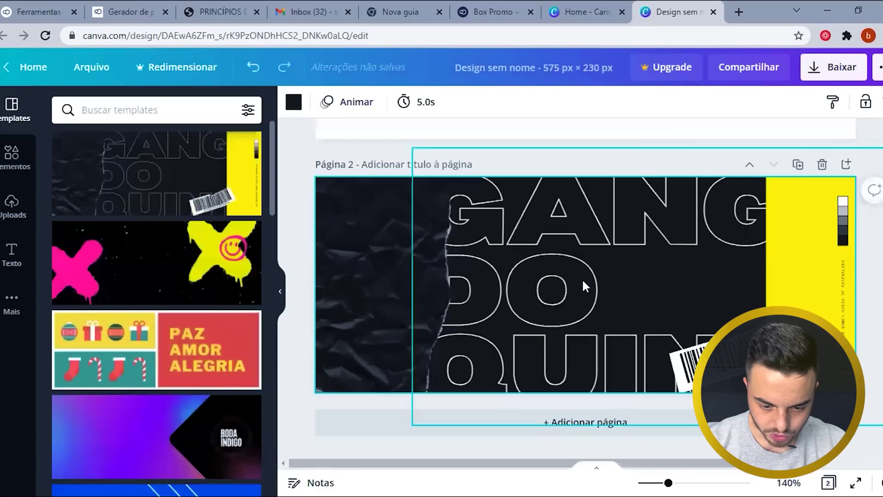
pyautogui.click(569, 251)
# - Paste the GANGUE DO QUINTAL title onto page 1, make it black, size 50, and centered
pyautogui.scroll(2, 575, 314)
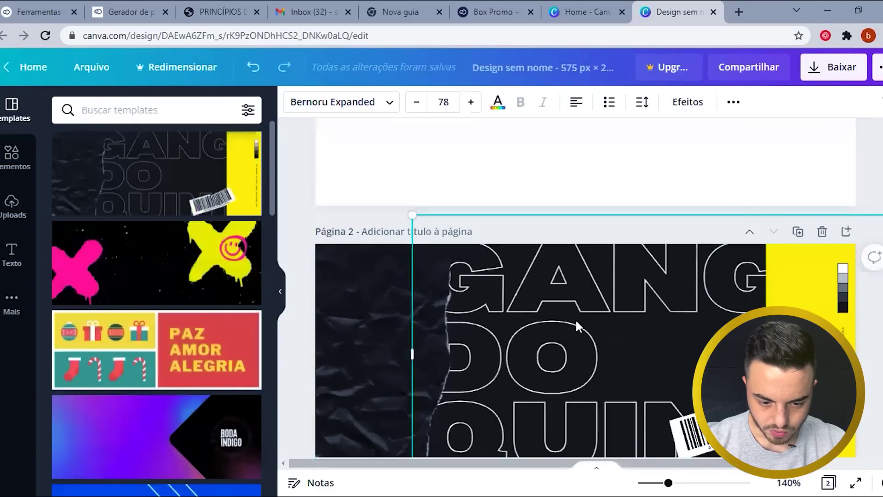
pyautogui.scroll(5, 525, 248)
pyautogui.click(526, 253)
pyautogui.hotkey('ctrl', 'v')
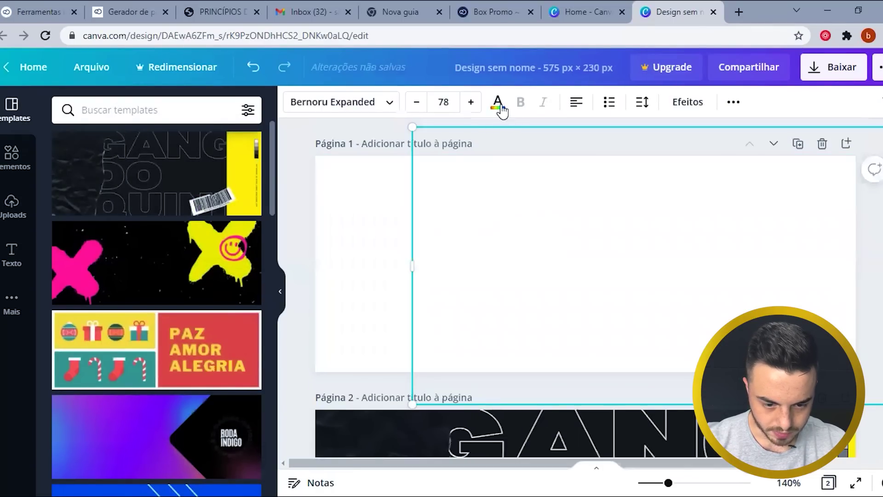
pyautogui.click(498, 102)
pyautogui.click(102, 172)
pyautogui.doubleClick(796, 285)
pyautogui.click(757, 288)
pyautogui.press('Escape')
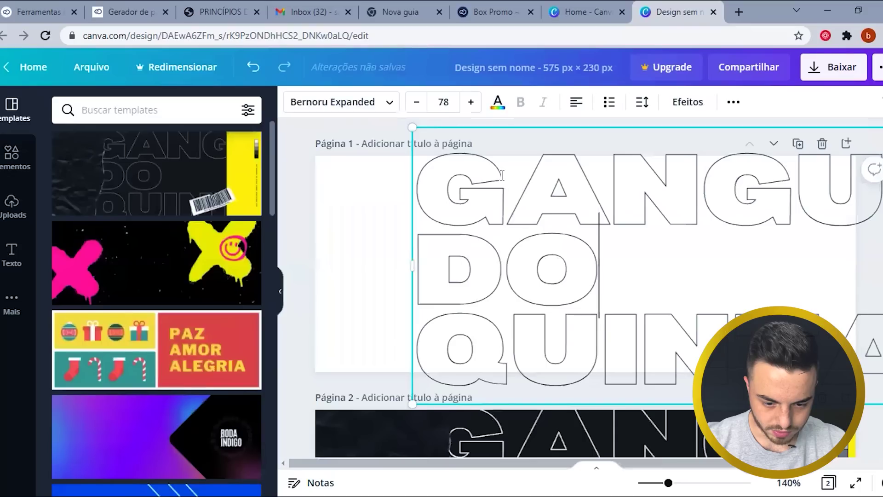
pyautogui.moveTo(534, 231); pyautogui.dragTo(674, 299)
pyautogui.moveTo(706, 266); pyautogui.dragTo(434, 228)
# - Search templates for 'logo' and 'Logotipos' and browse the results
pyautogui.click(104, 110)
pyautogui.write('logo')
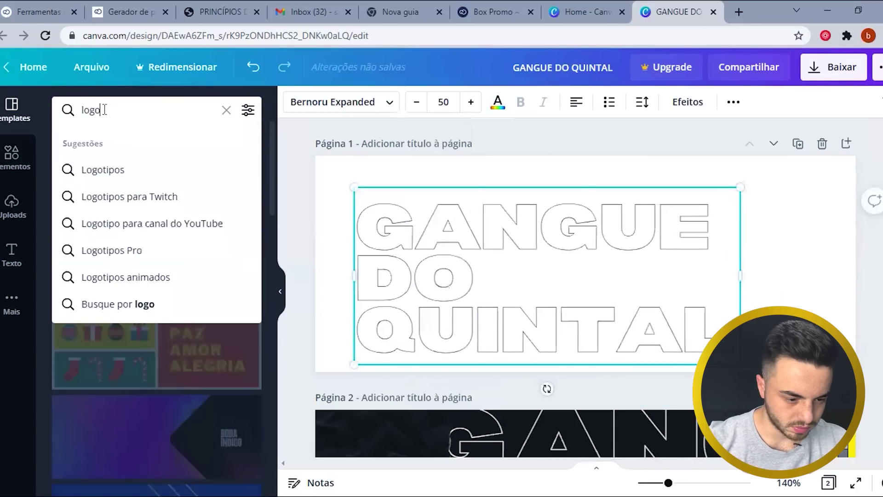
pyautogui.press('Return')
pyautogui.click(109, 115)
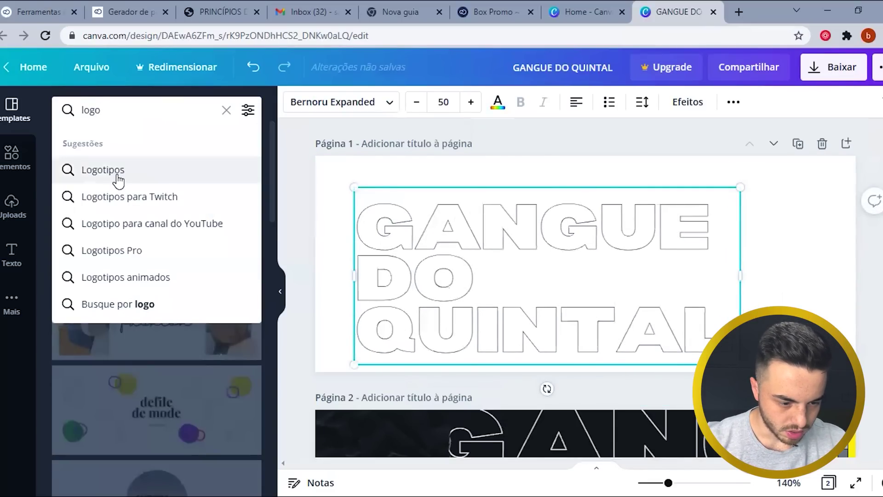
pyautogui.click(118, 177)
pyautogui.click(174, 110)
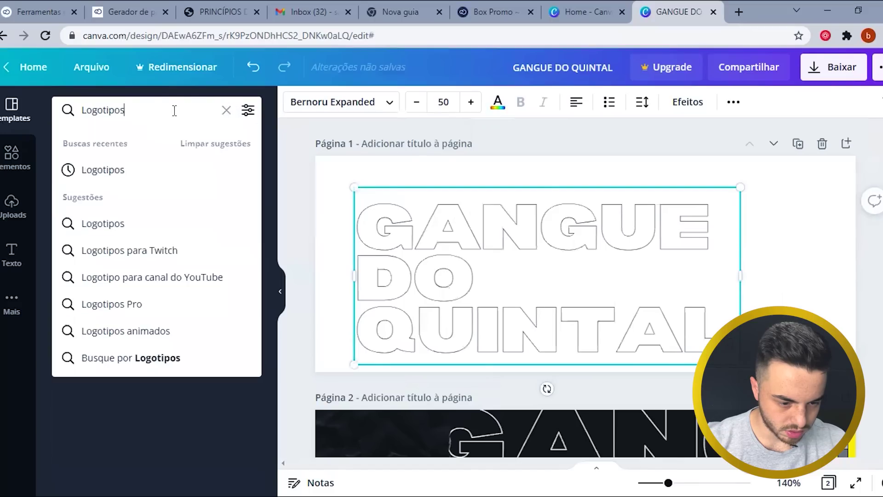
pyautogui.press('BackSpace')
pyautogui.press('BackSpace')
pyautogui.press('Return')
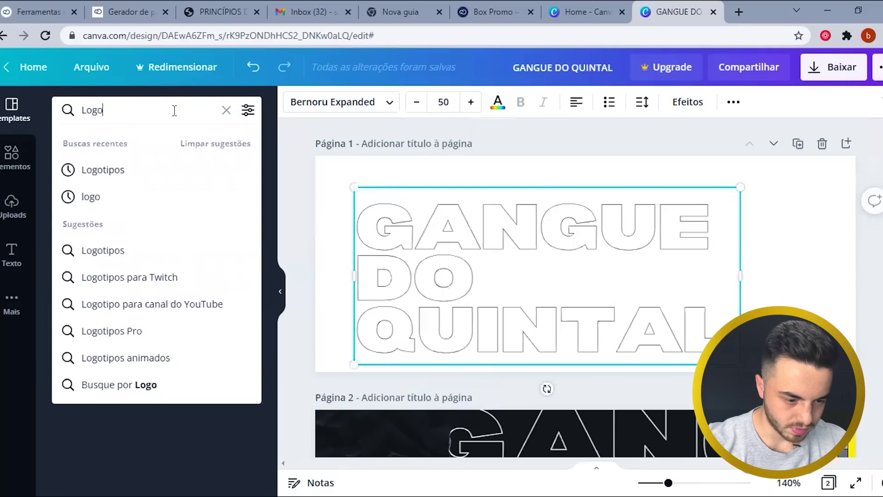
pyautogui.scroll(-10, 234, 319)
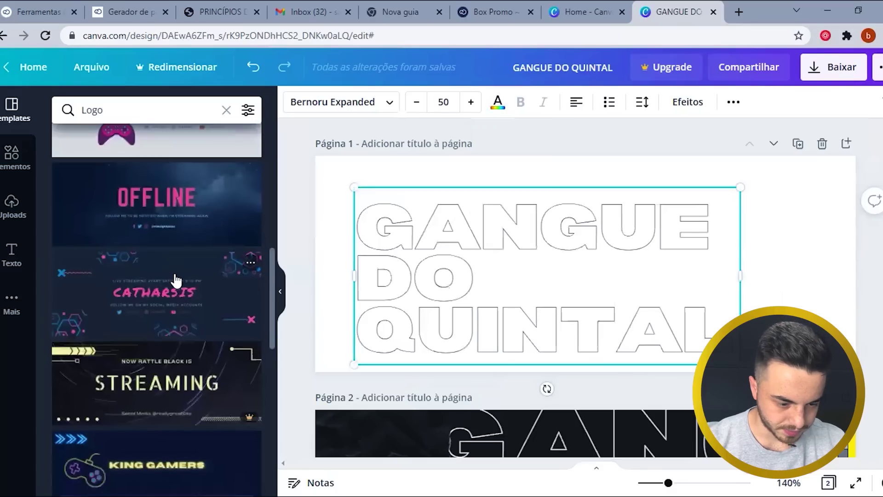
pyautogui.scroll(-4, 175, 281)
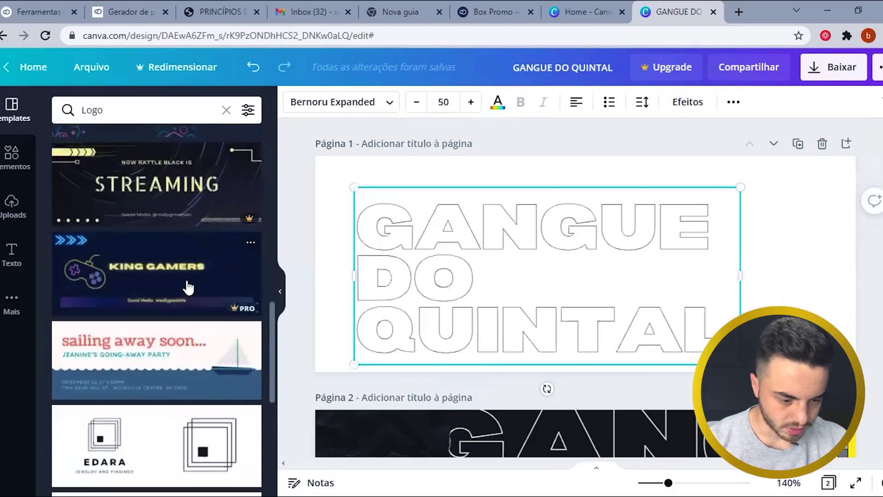
pyautogui.scroll(-2, 157, 289)
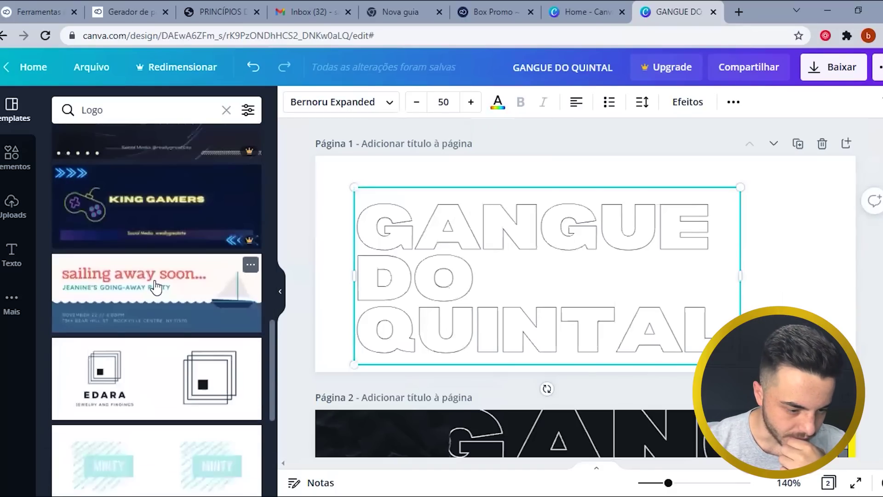
pyautogui.scroll(-6, 155, 291)
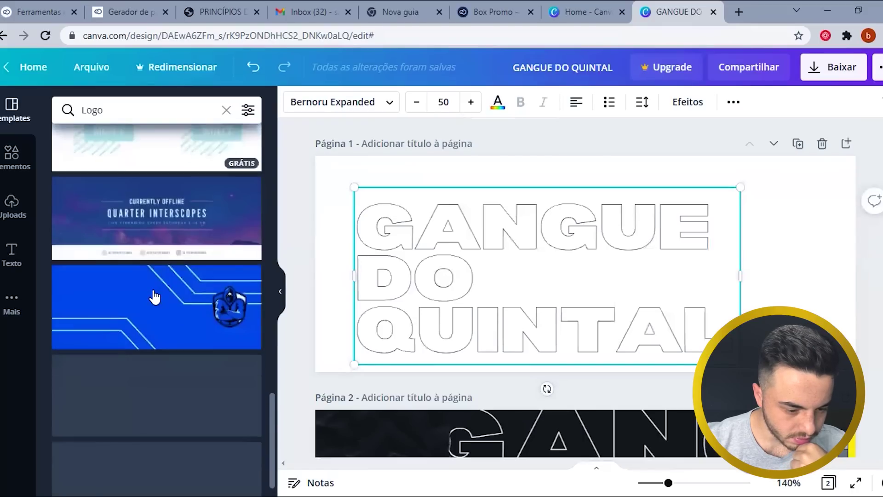
pyautogui.scroll(-6, 556, 386)
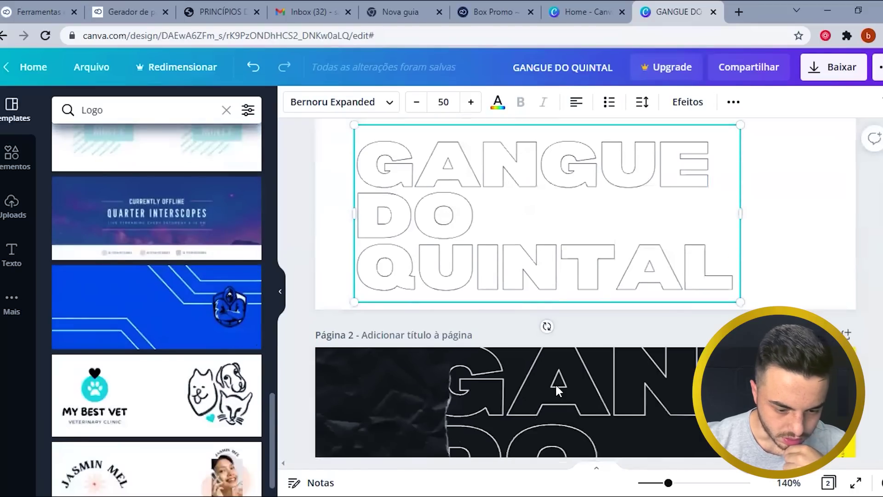
# - Add page 3 with the QUARTER INTERSCOPES template
pyautogui.click(598, 426)
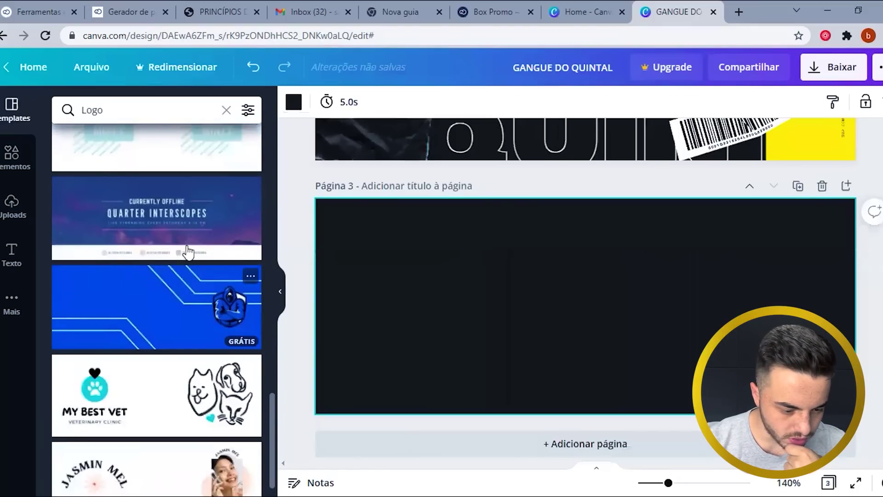
pyautogui.scroll(2, 184, 292)
pyautogui.click(183, 297)
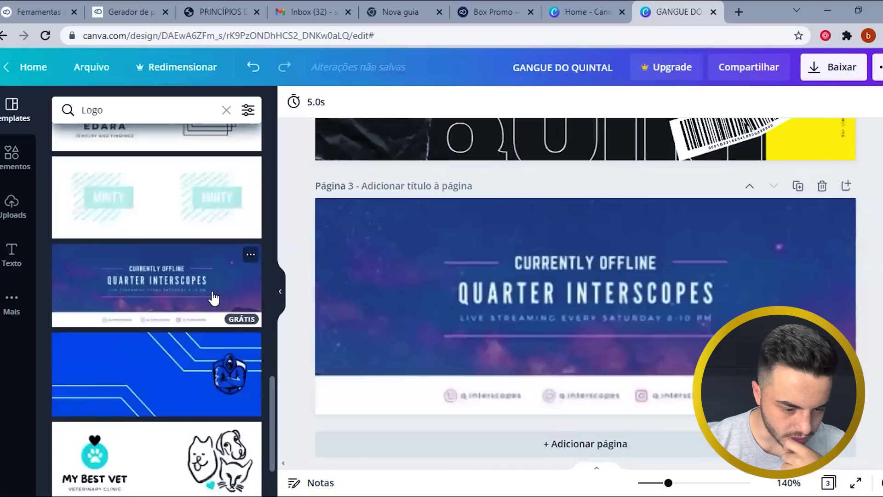
pyautogui.scroll(-3, 165, 314)
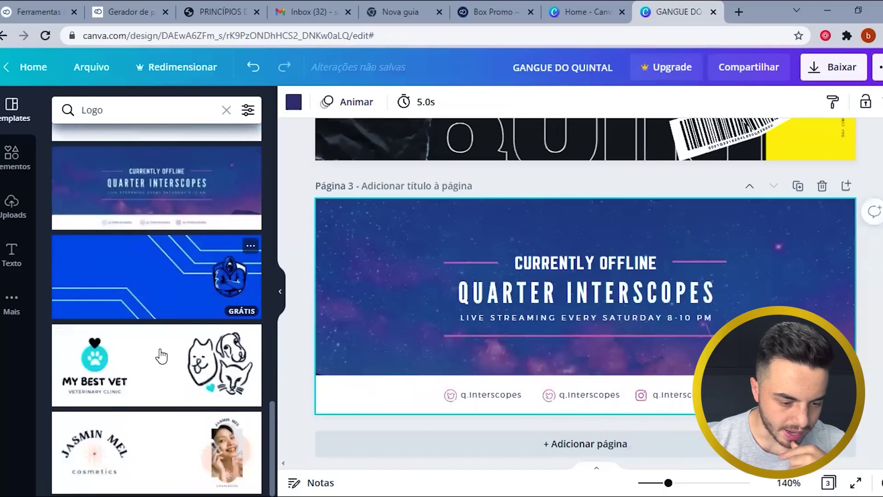
pyautogui.scroll(6, 173, 410)
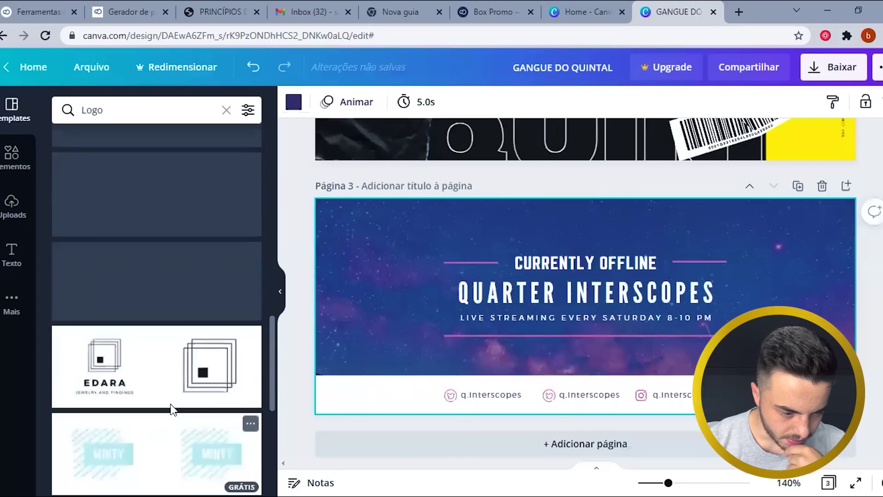
pyautogui.scroll(5, 170, 405)
# - Browse animated logo templates, then clear the search to show all templates
pyautogui.click(132, 118)
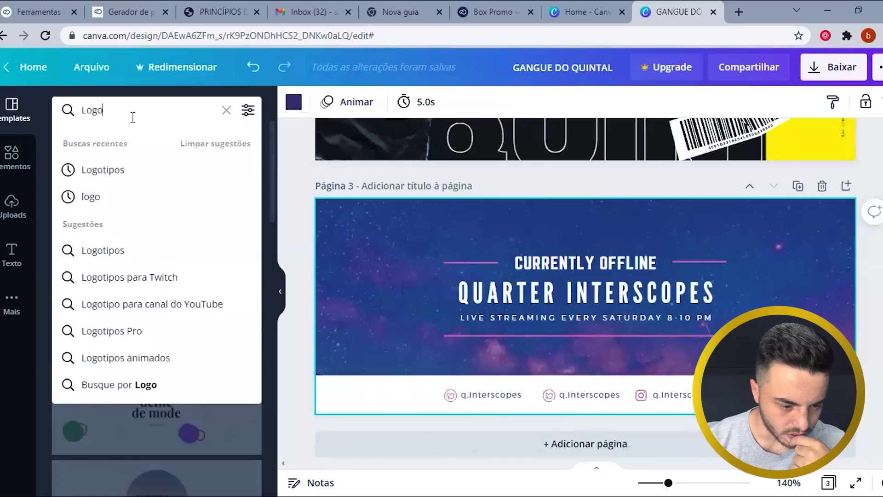
pyautogui.click(158, 361)
pyautogui.click(221, 119)
pyautogui.click(226, 110)
pyautogui.scroll(-9, 165, 286)
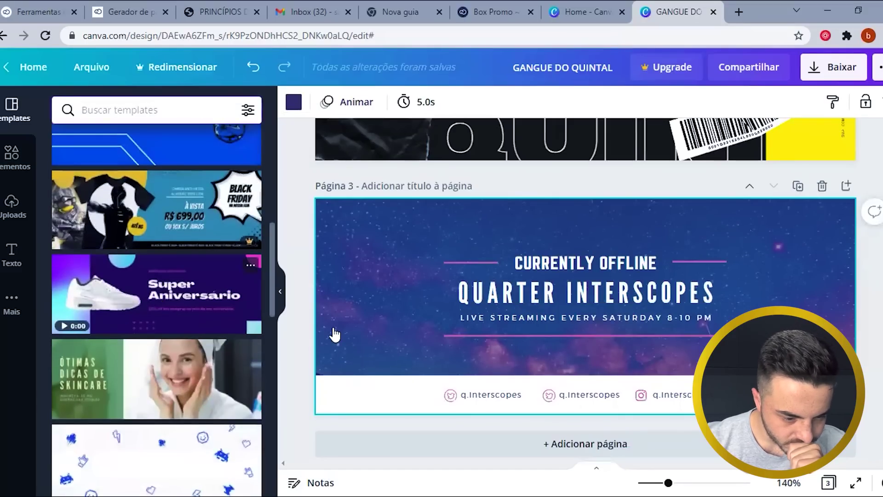
# - Add page 4 with the Monte o Setup template, skipping the Pro-only Black Friday one
pyautogui.click(488, 443)
pyautogui.click(157, 209)
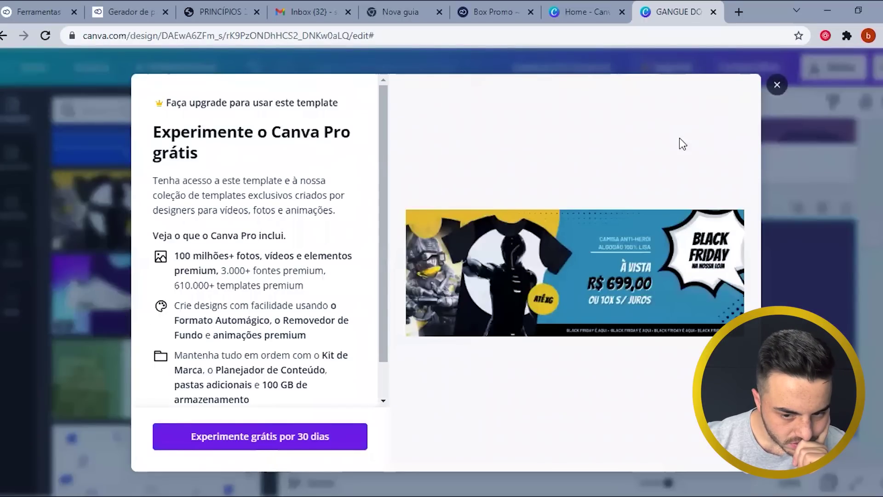
pyautogui.click(779, 84)
pyautogui.scroll(-6, 187, 339)
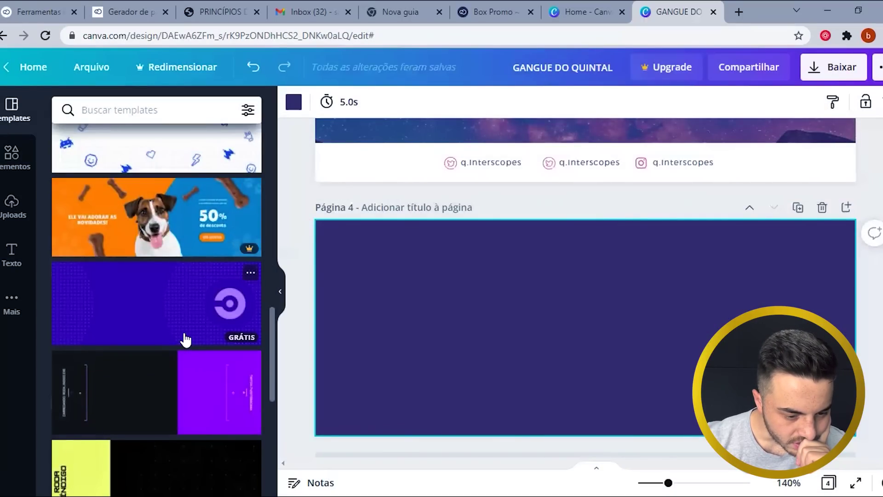
pyautogui.scroll(-10, 185, 341)
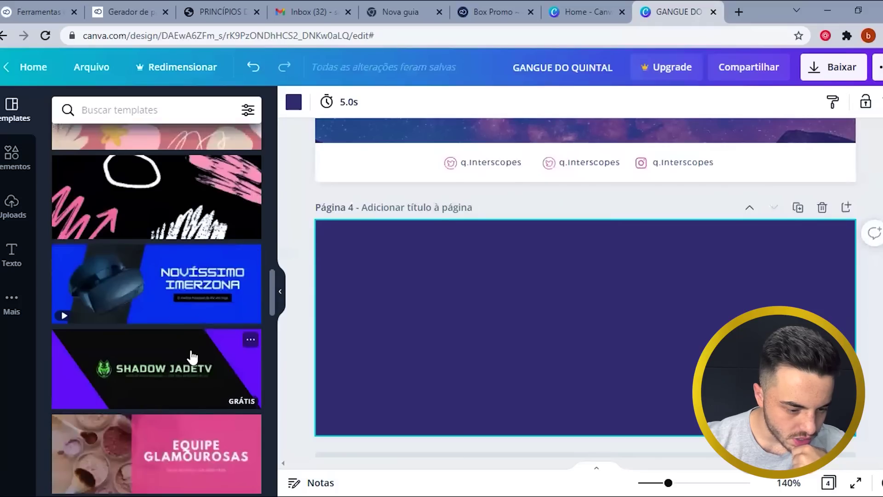
pyautogui.scroll(-6, 186, 340)
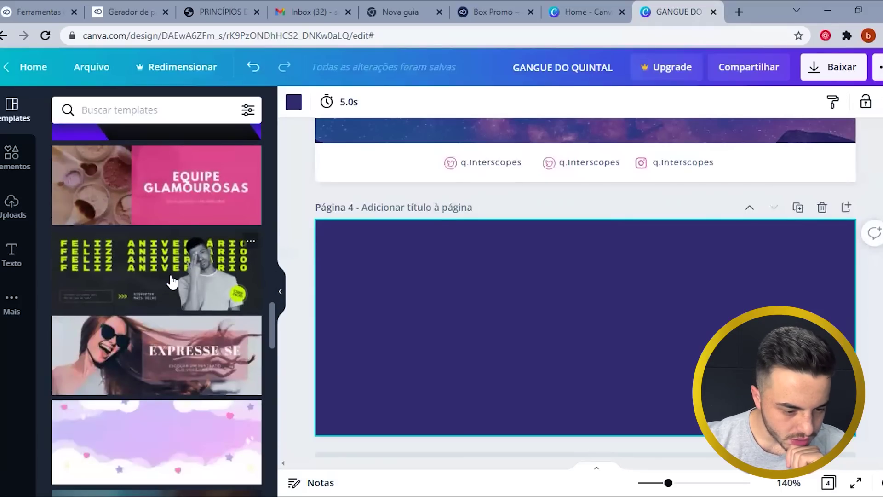
pyautogui.scroll(-7, 174, 295)
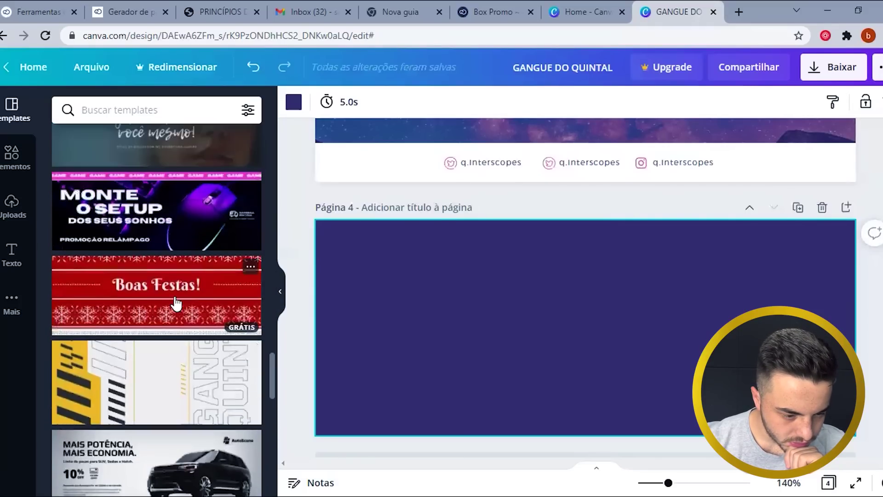
pyautogui.scroll(-1, 297, 275)
pyautogui.click(156, 211)
# - Add page 5 and fill it with the Regillus Jogos layout
pyautogui.click(494, 410)
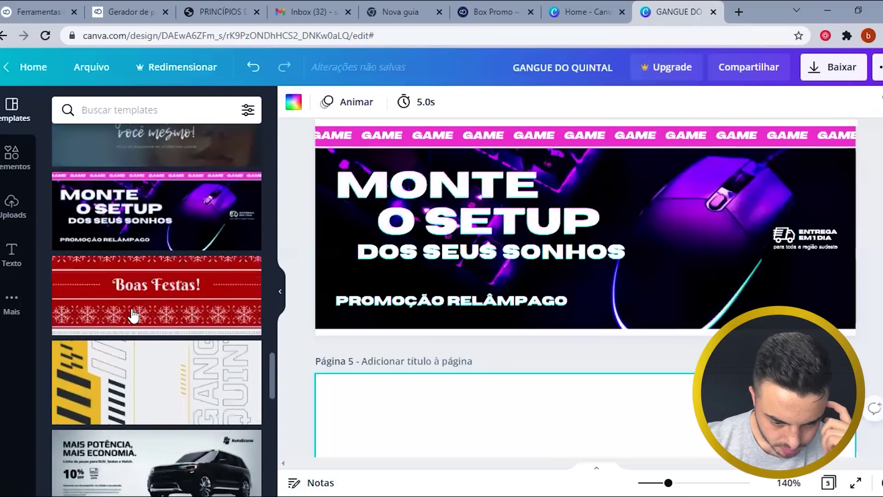
pyautogui.scroll(-3, 132, 312)
pyautogui.scroll(-10, 171, 367)
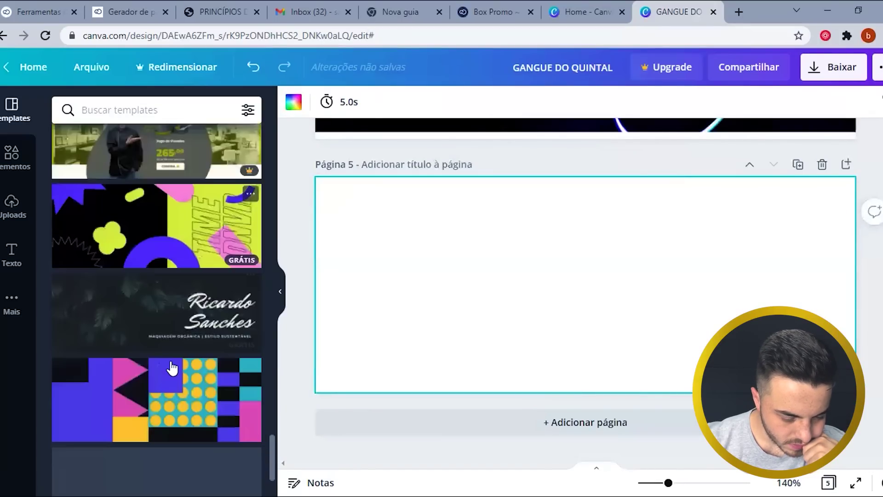
pyautogui.scroll(-4, 184, 368)
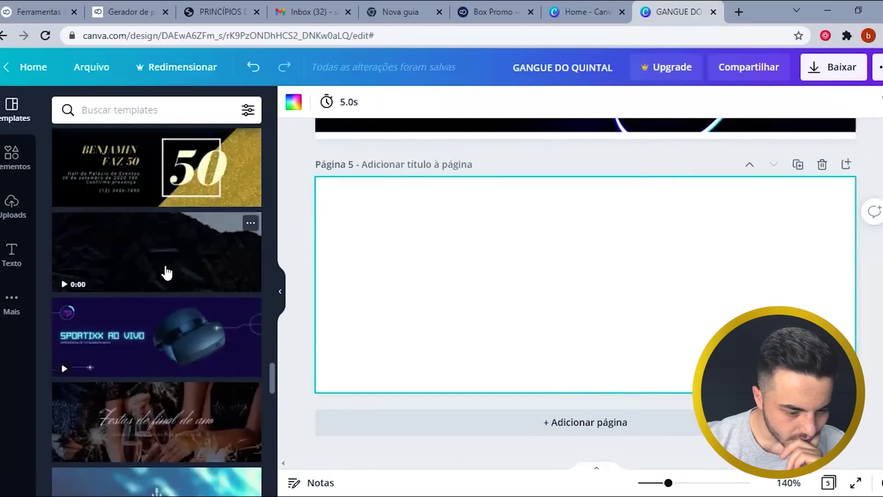
pyautogui.click(167, 272)
pyautogui.click(216, 275)
pyautogui.scroll(-6, 144, 322)
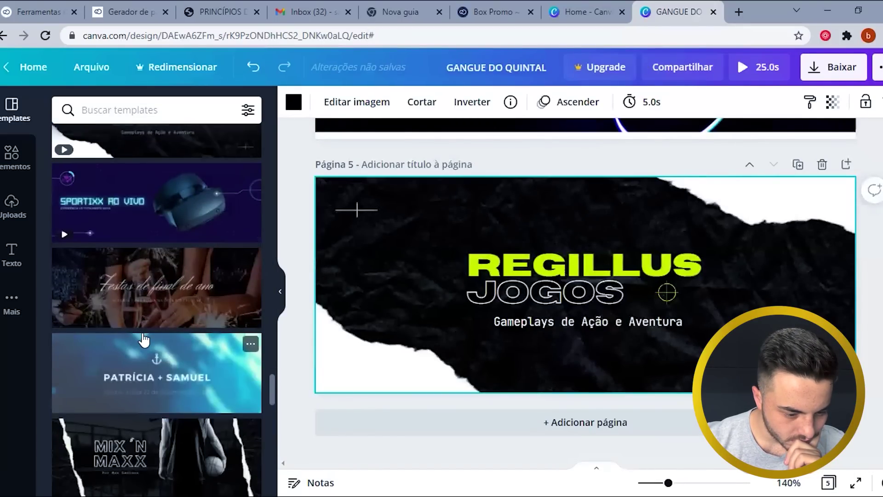
pyautogui.scroll(-6, 145, 339)
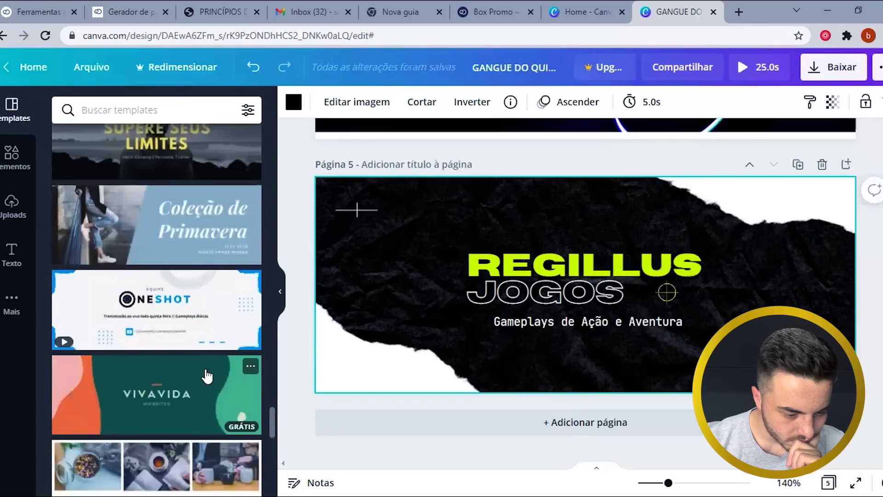
# - Search templates for 'promoção' and add a blank sixth page
pyautogui.click(138, 110)
pyautogui.write('promoção')
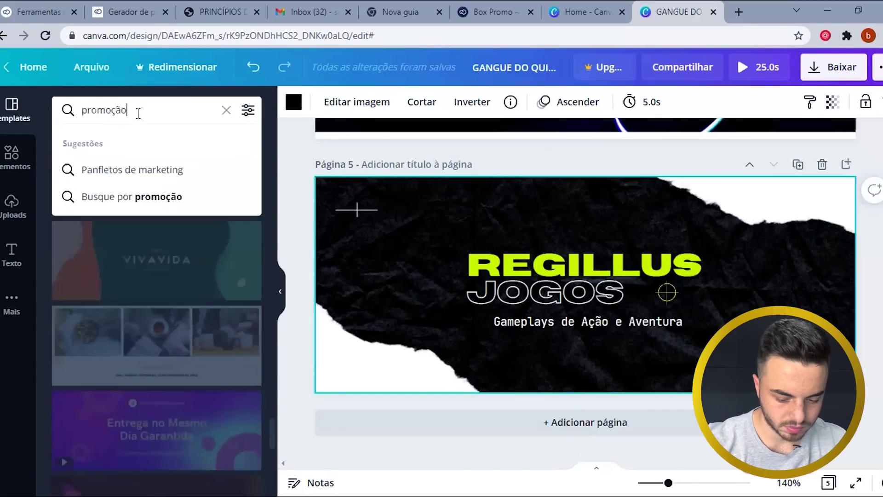
pyautogui.press('Return')
pyautogui.scroll(-2, 173, 209)
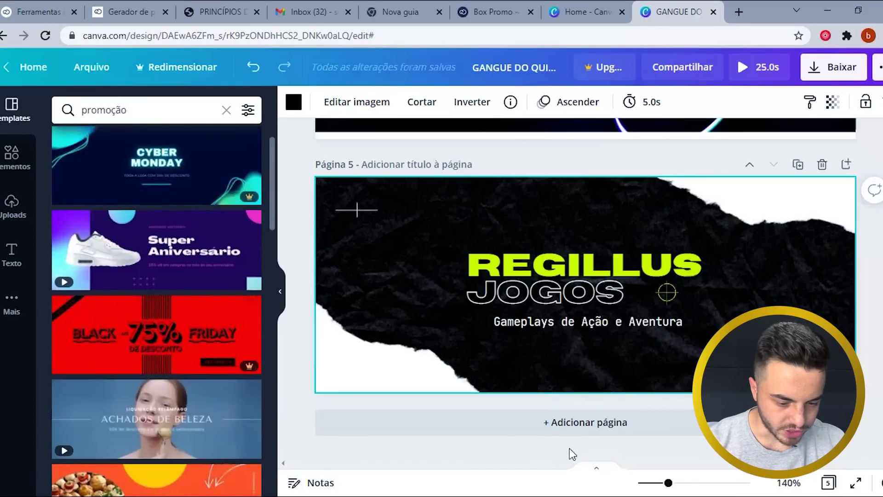
pyautogui.click(583, 432)
pyautogui.scroll(-2, 184, 258)
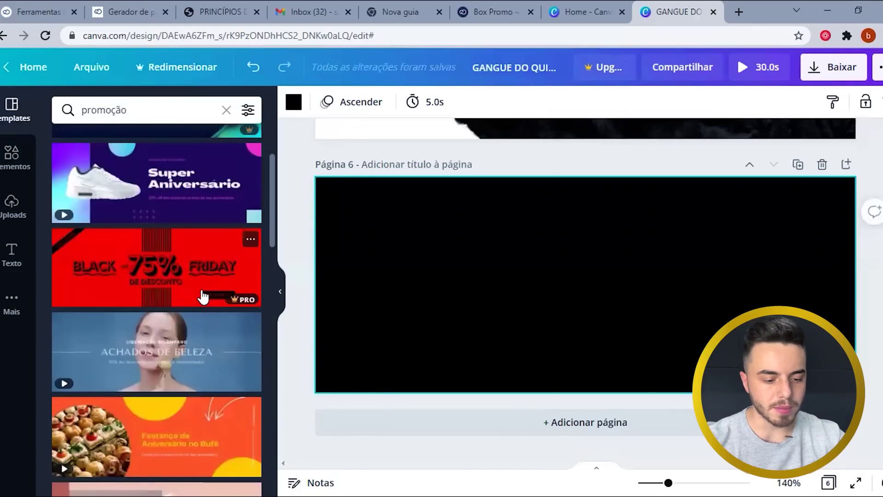
pyautogui.scroll(-15, 201, 301)
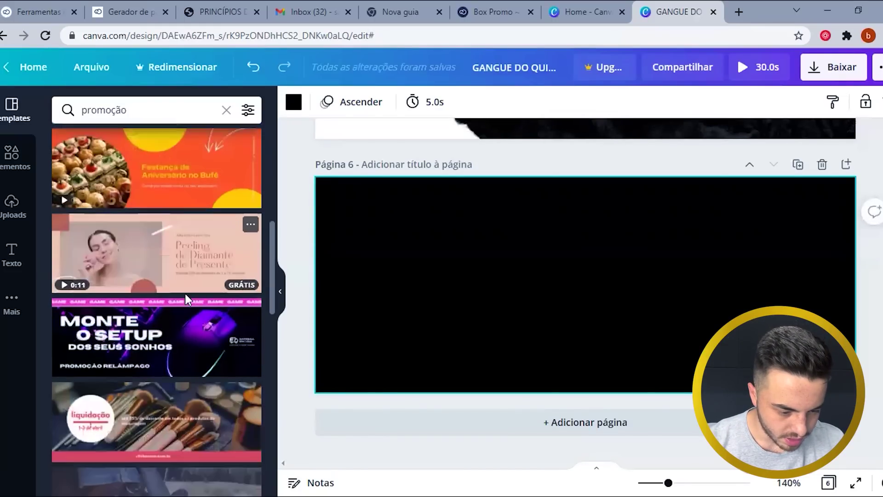
pyautogui.click(593, 12)
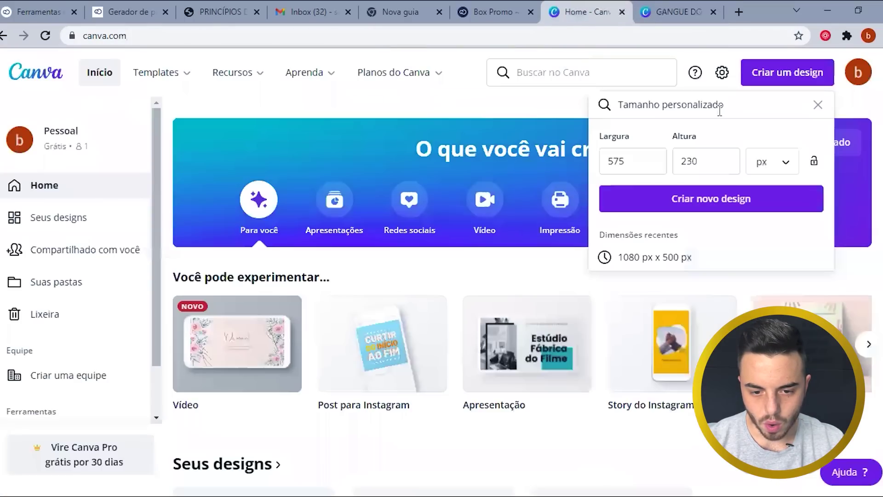
# - Close the custom size panel and start a Logotipo design
pyautogui.click(815, 107)
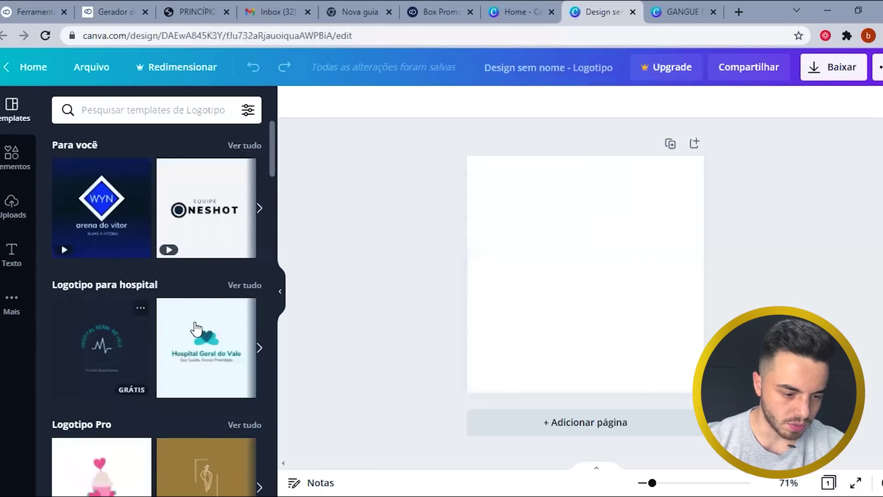
pyautogui.scroll(-2, 159, 279)
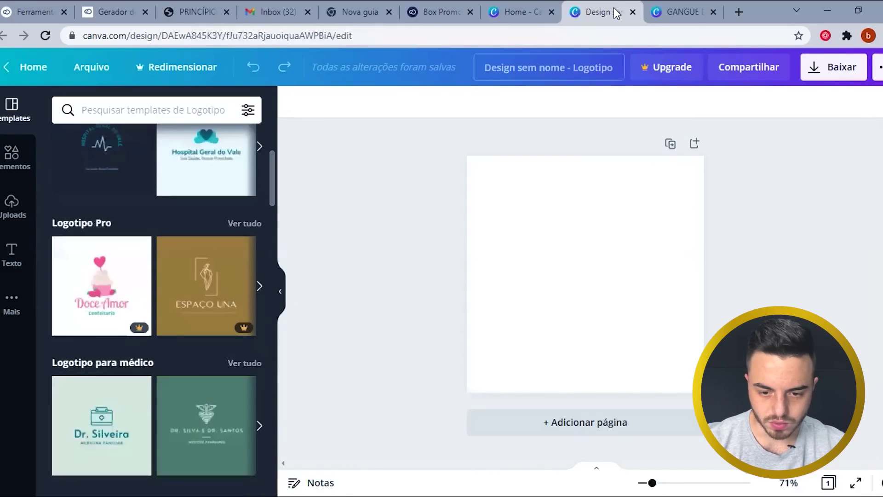
pyautogui.scroll(-3, 179, 322)
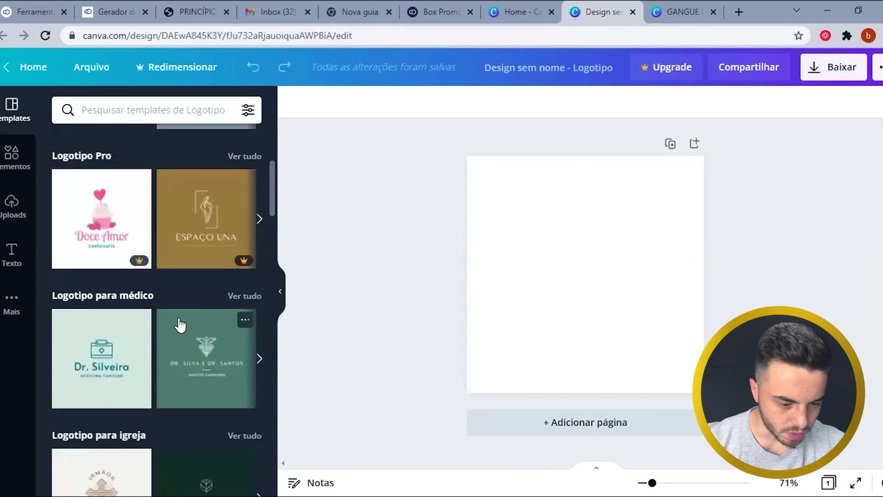
pyautogui.scroll(-15, 158, 279)
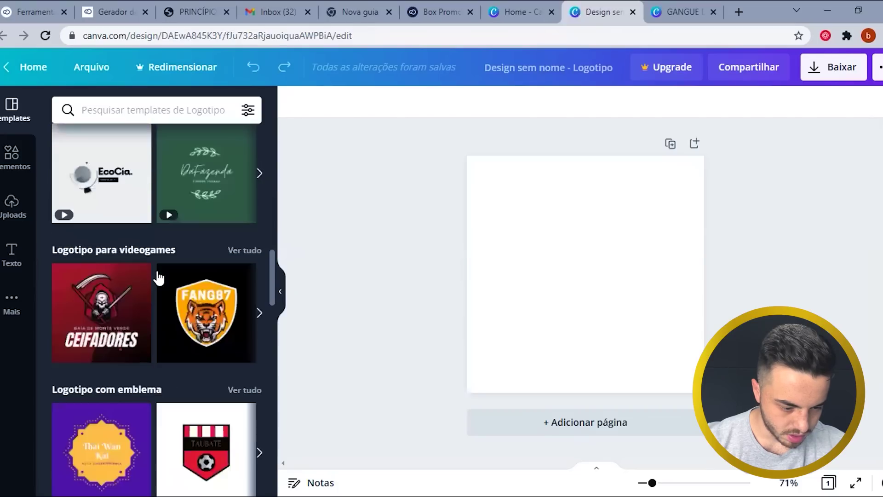
pyautogui.scroll(-16, 158, 276)
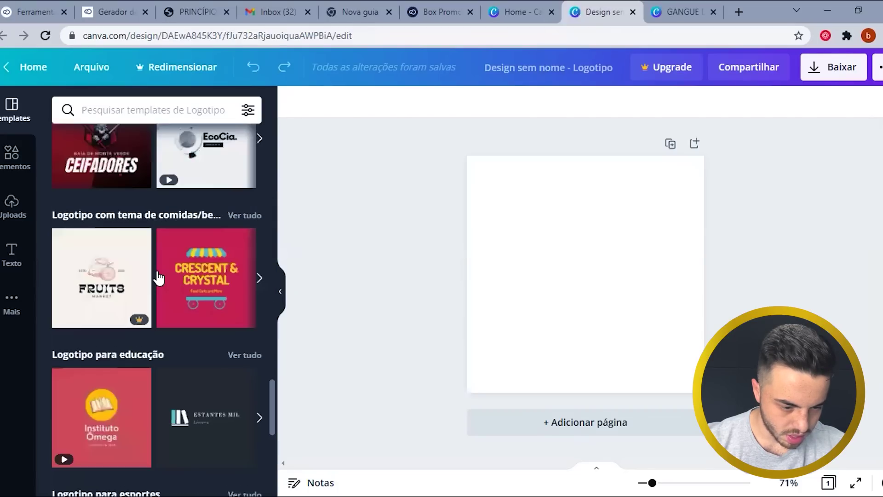
pyautogui.scroll(-20, 158, 276)
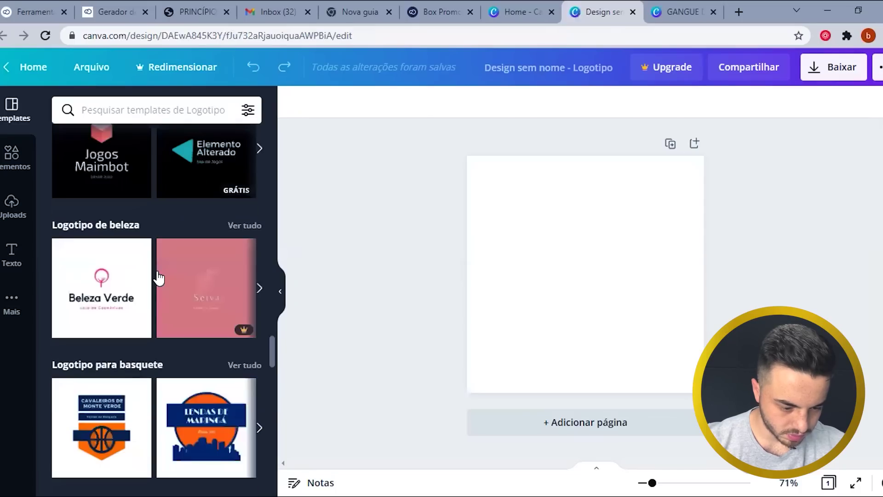
pyautogui.scroll(-11, 157, 278)
# - Search logo templates for 'vendas' and apply the Black Friday template
pyautogui.click(119, 106)
pyautogui.write('vendas')
pyautogui.press('Return')
pyautogui.scroll(-8, 205, 326)
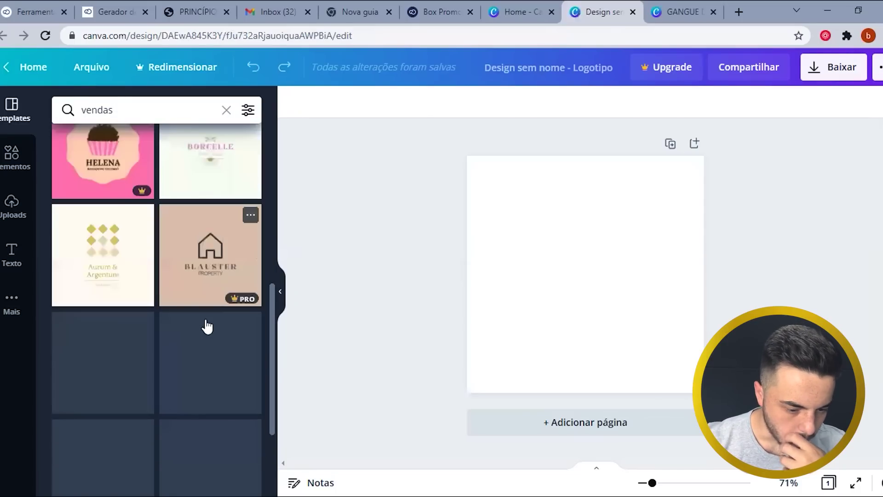
pyautogui.scroll(3, 203, 411)
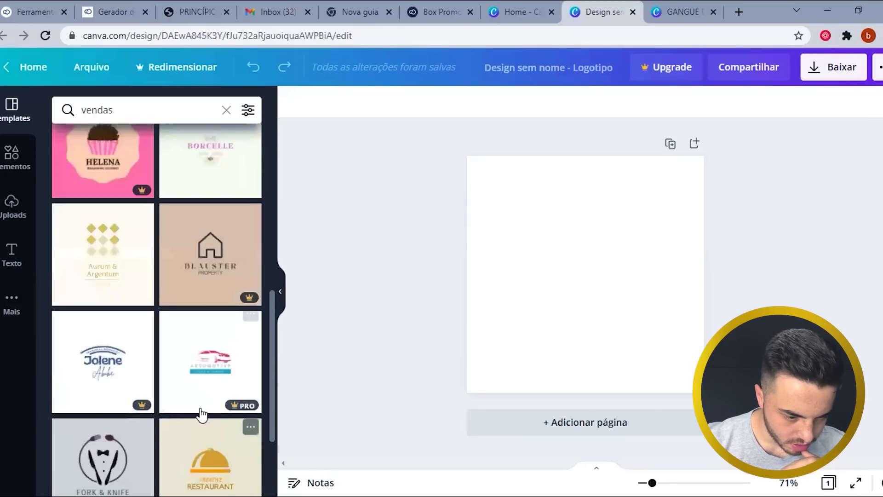
pyautogui.scroll(3, 202, 414)
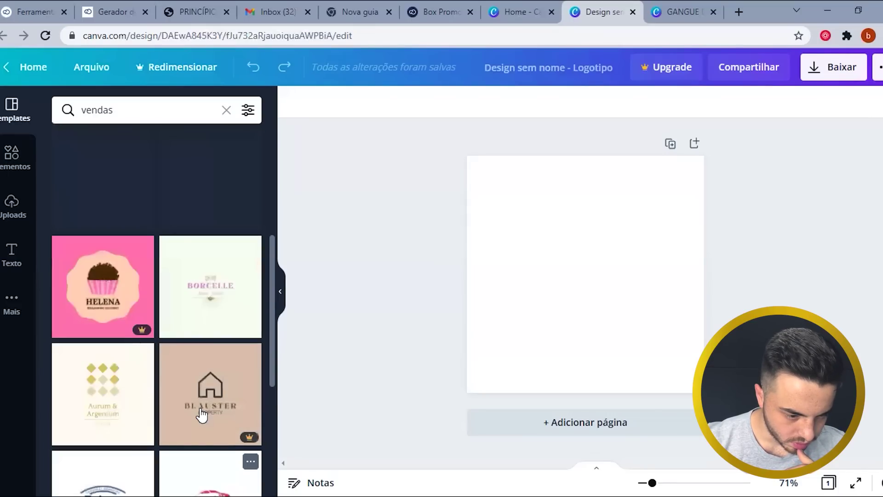
pyautogui.scroll(4, 201, 414)
pyautogui.scroll(2, 111, 260)
pyautogui.click(110, 260)
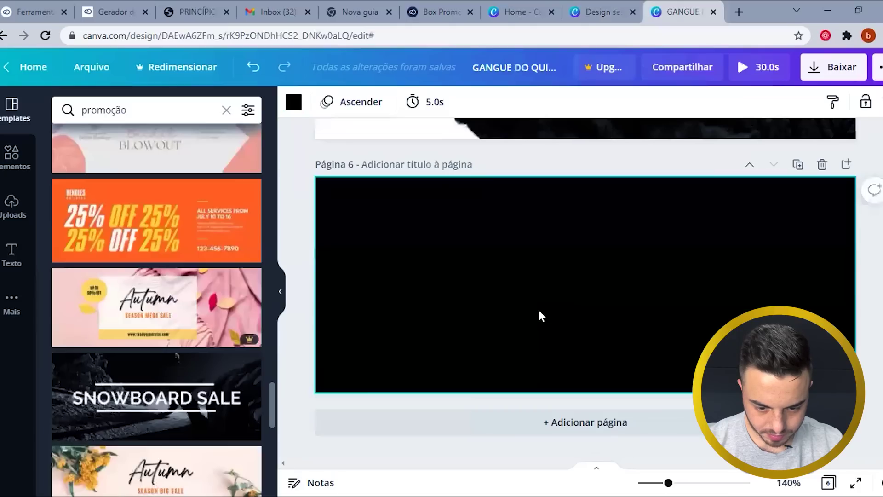
pyautogui.scroll(5, 552, 294)
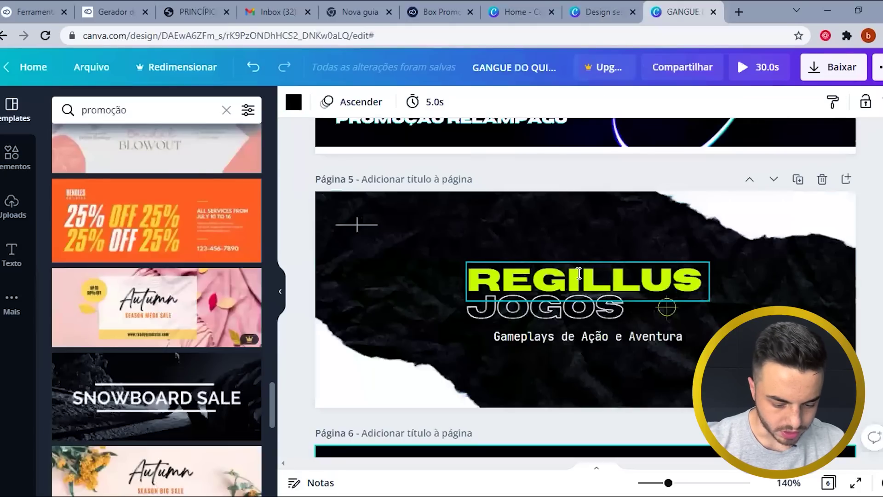
# - Replace the REGILLUS title with BOX and the word JOGOS with PROMO
pyautogui.doubleClick(579, 273)
pyautogui.write('B')
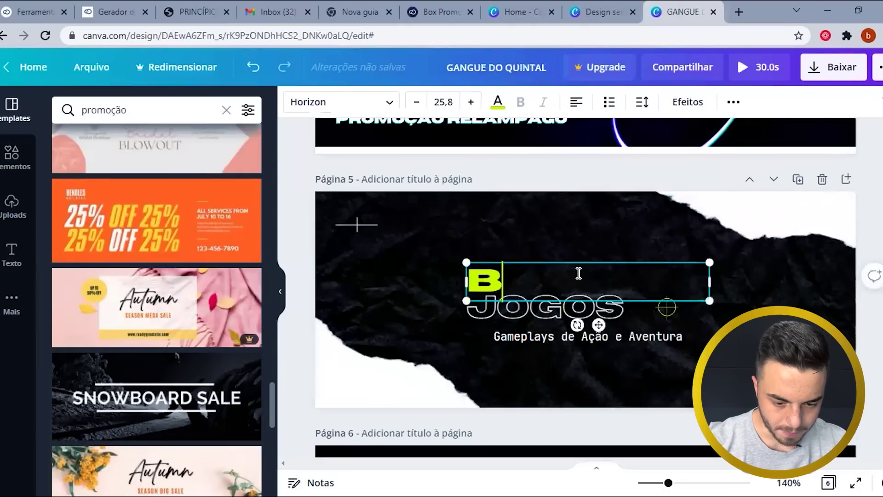
pyautogui.write('OX')
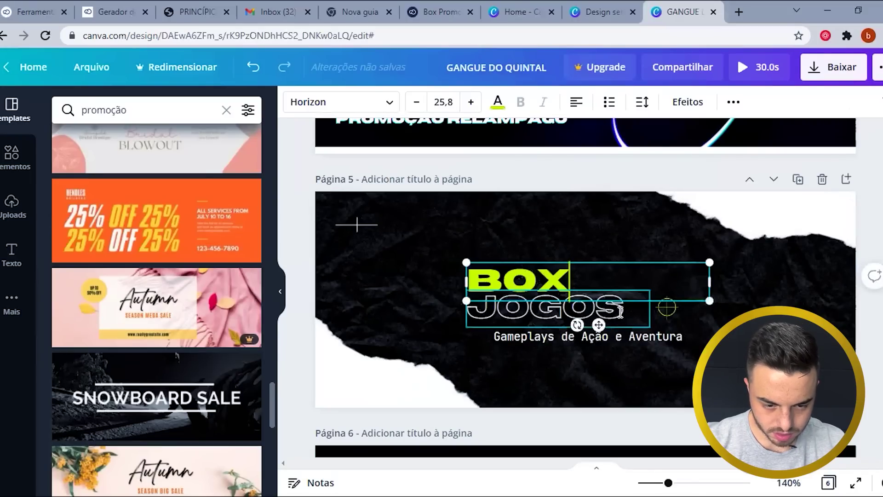
pyautogui.doubleClick(620, 312)
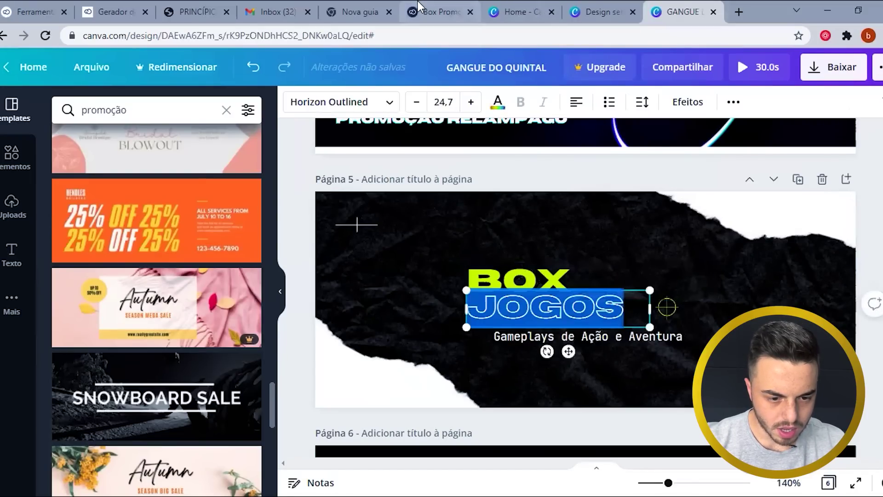
pyautogui.hotkey('ctrl', '5')
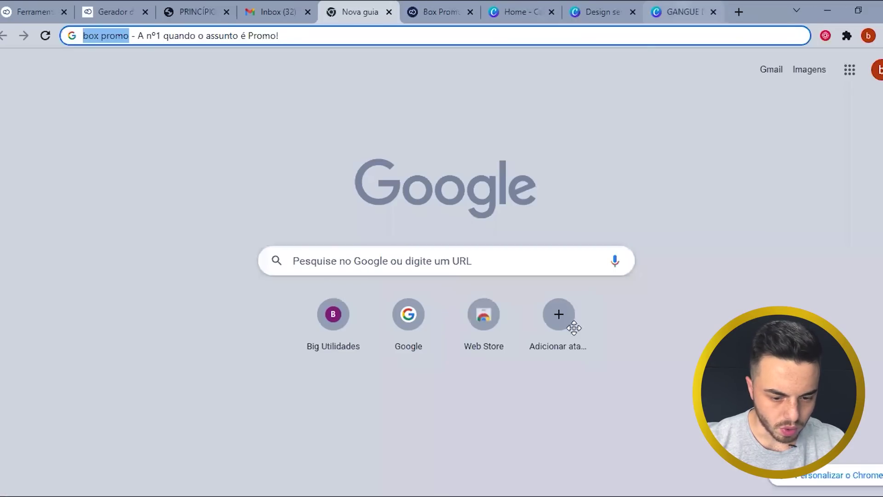
pyautogui.hotkey('ctrl', '9')
pyautogui.write('PROMO')
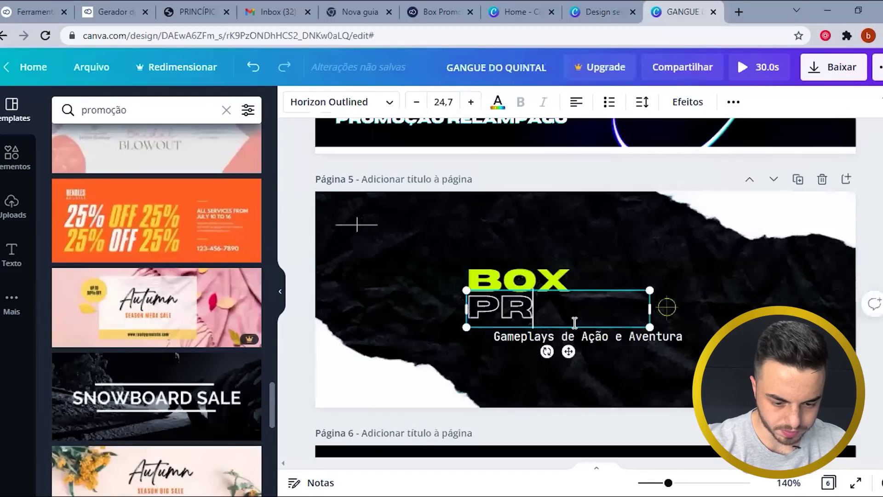
# - Try deleting PROMO and a flat black page background, then undo back to the banner
pyautogui.click(615, 342)
pyautogui.click(598, 308)
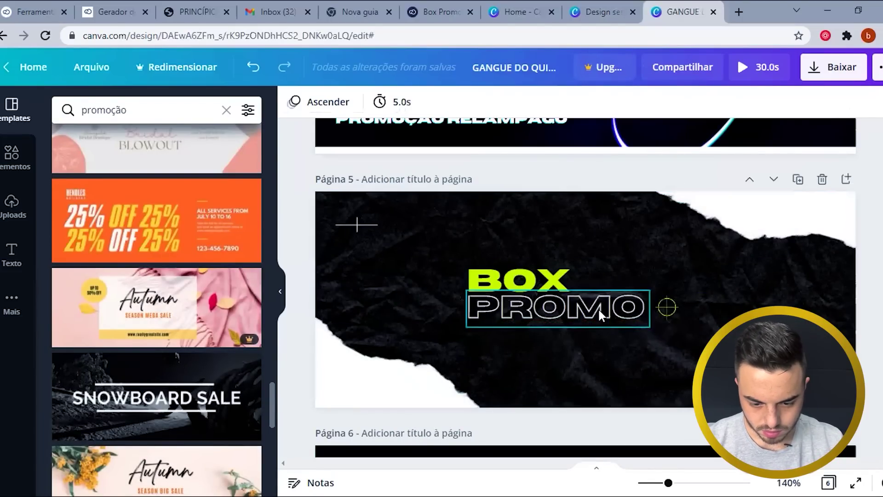
pyautogui.click(498, 102)
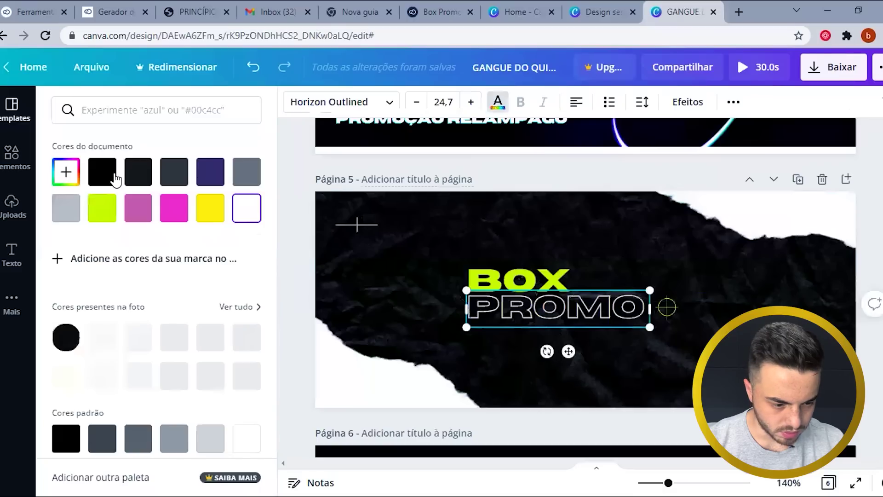
pyautogui.press('Delete')
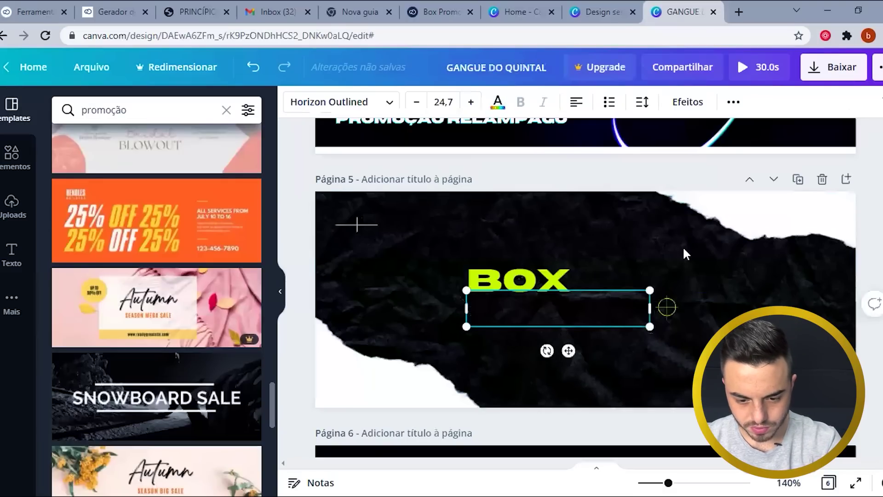
pyautogui.click(637, 237)
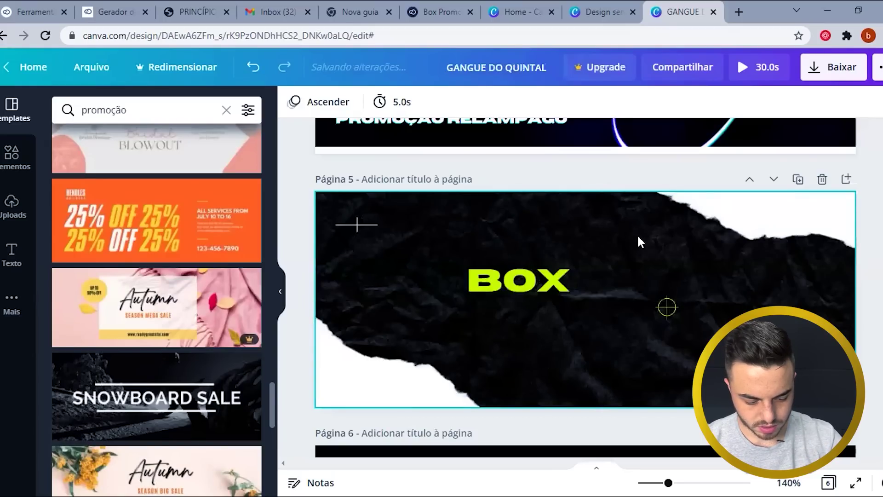
pyautogui.click(725, 257)
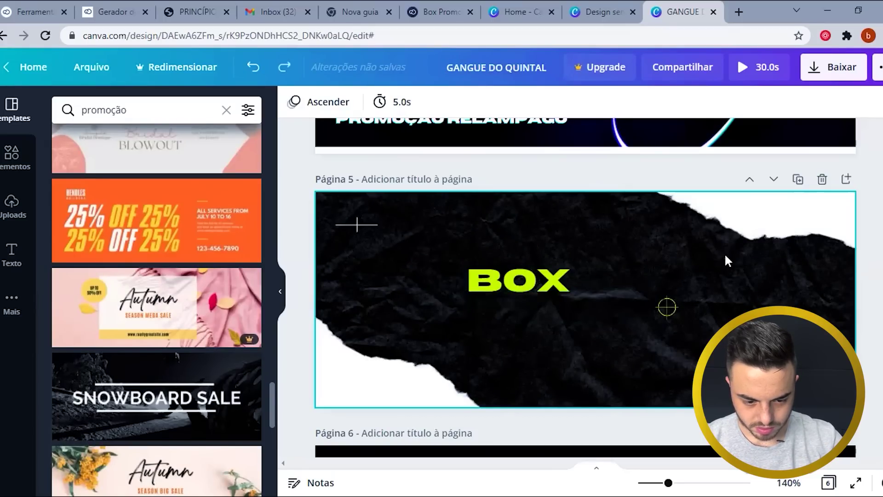
pyautogui.hotkey('ctrl', 'z')
pyautogui.hotkey('ctrl', 'z')
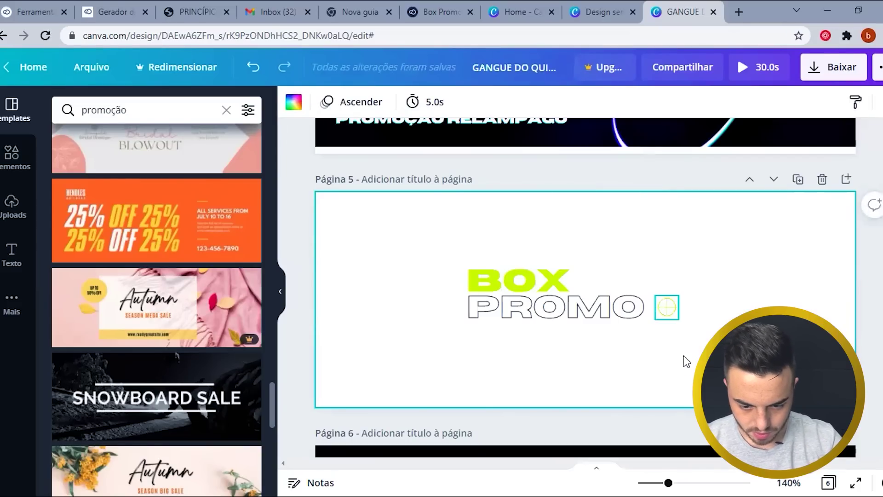
pyautogui.click(665, 318)
pyautogui.click(661, 326)
pyautogui.scroll(5, 662, 326)
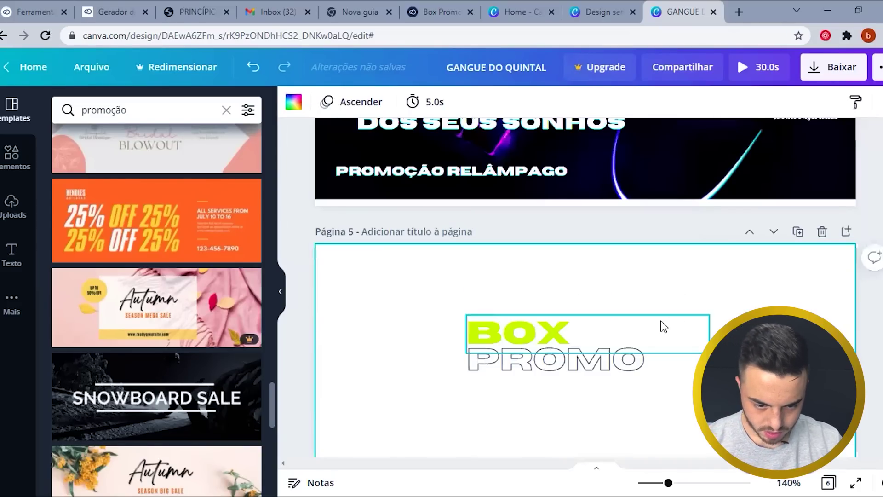
# - On page 4, replace MONTE with BOX and O SETUP with PROMO
pyautogui.click(510, 273)
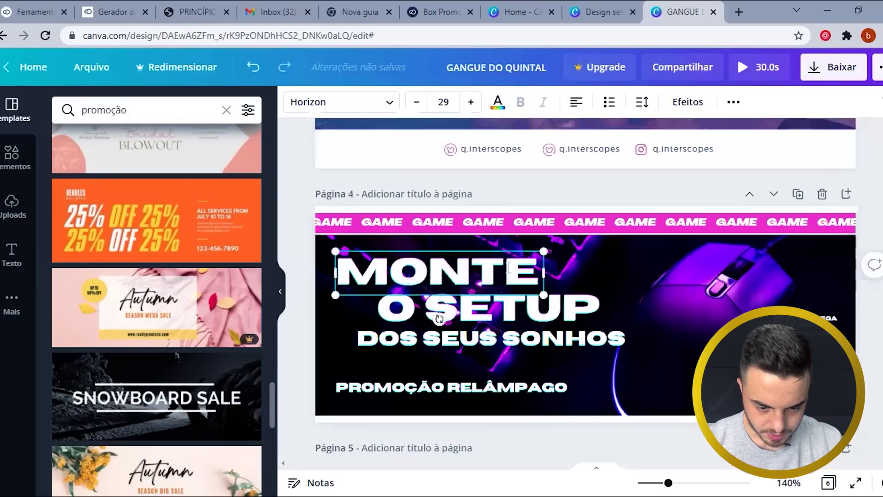
pyautogui.doubleClick(510, 274)
pyautogui.write('B')
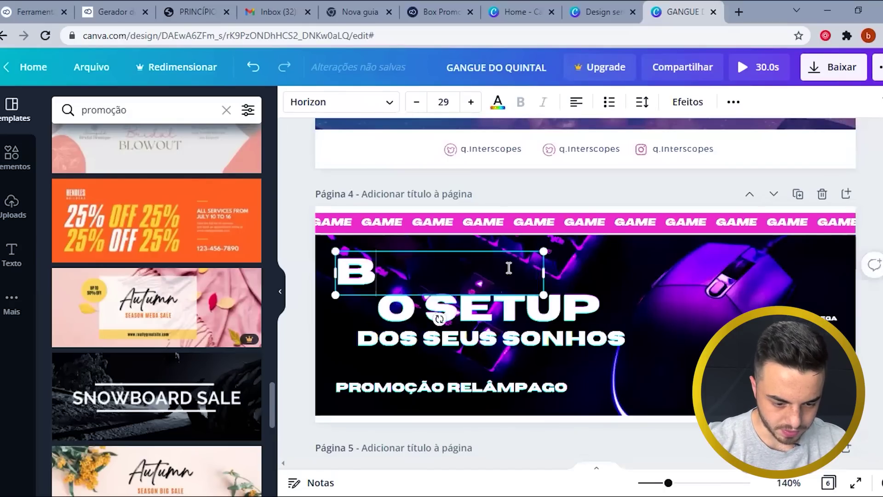
pyautogui.write('OX')
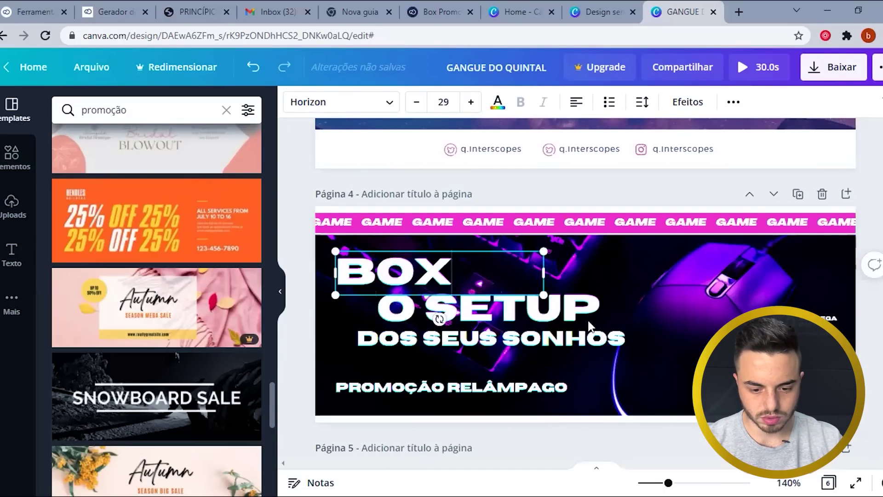
pyautogui.doubleClick(589, 321)
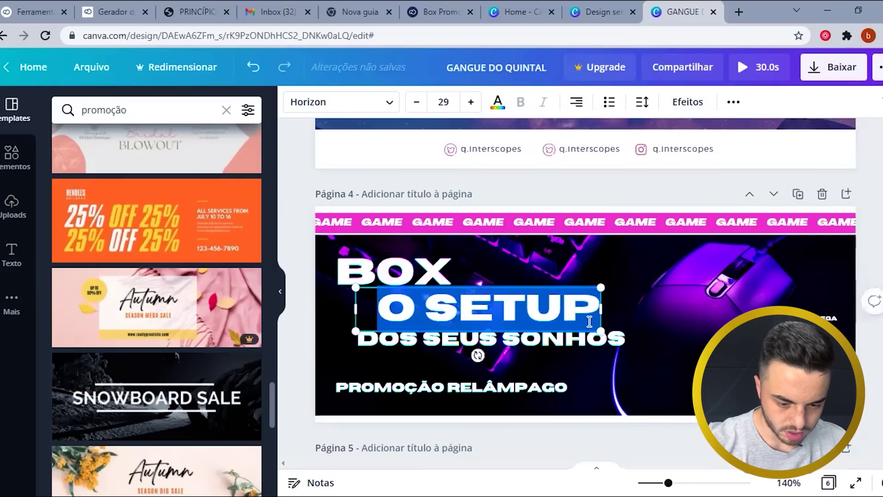
pyautogui.write('PROMO')
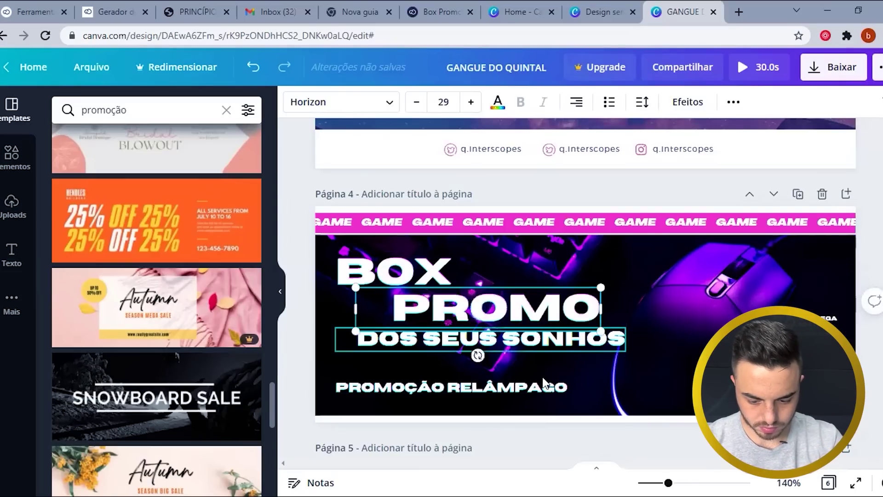
# - Delete DOS SEUS SONHOS, PROMOÇÃO RELÂMPAGO, the background photo, GAME text, line and pink bar
pyautogui.press('Delete')
pyautogui.click(545, 385)
pyautogui.press('Delete')
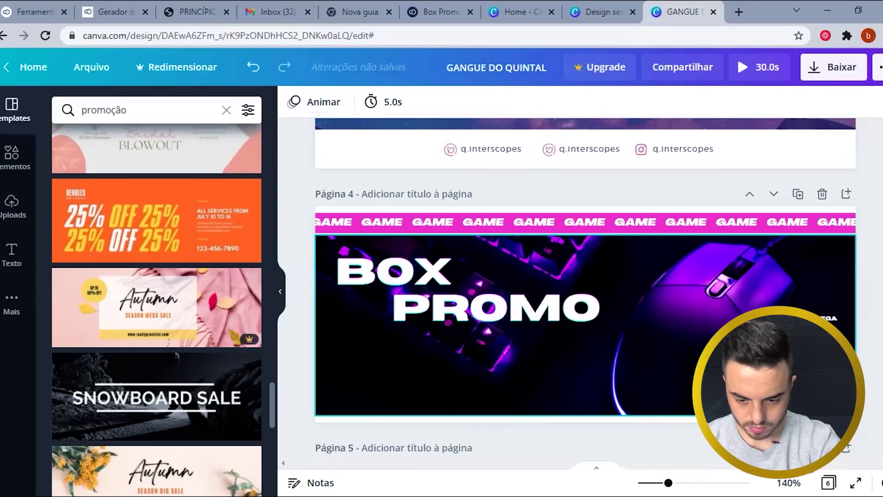
pyautogui.press('Delete')
pyautogui.click(707, 222)
pyautogui.press('Delete')
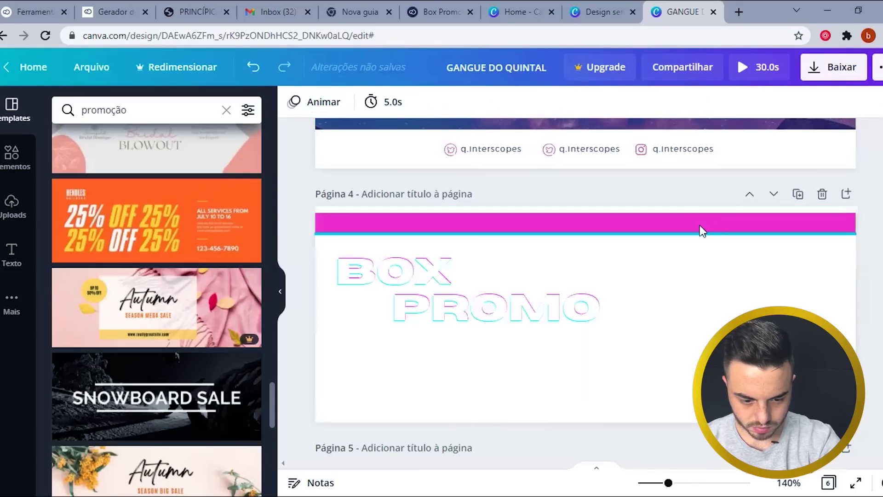
pyautogui.click(691, 234)
pyautogui.press('Delete')
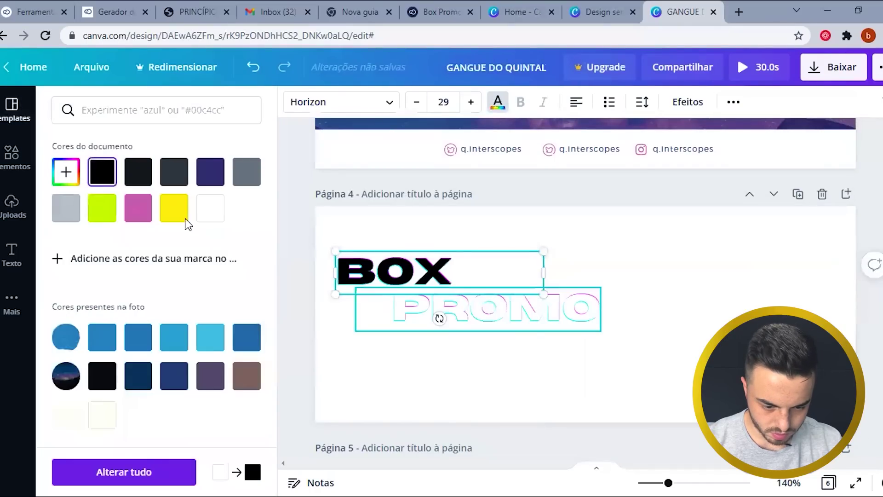
# - Recolour the PROMO text black
pyautogui.press('Tab')
pyautogui.press('Left')
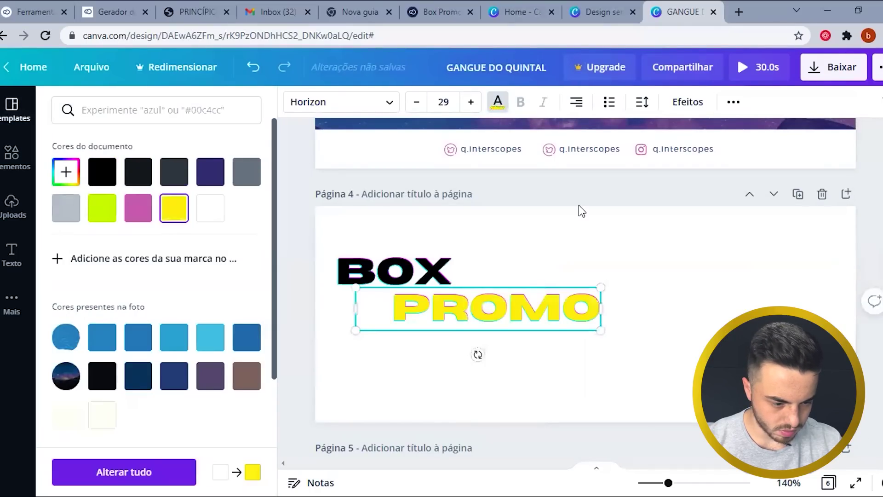
pyautogui.press('Up')
pyautogui.press('Left')
pyautogui.press('Left')
pyautogui.press('Escape')
pyautogui.scroll(5, 725, 320)
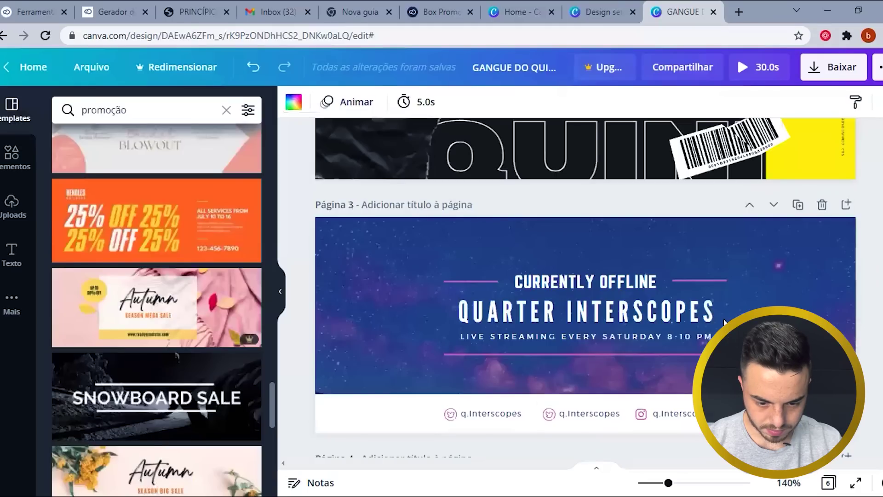
pyautogui.scroll(5, 545, 227)
# - Retype page 1's GANGUE DO QUINTAL title as BOX PROMO and make it black
pyautogui.scroll(5, 549, 236)
pyautogui.click(548, 233)
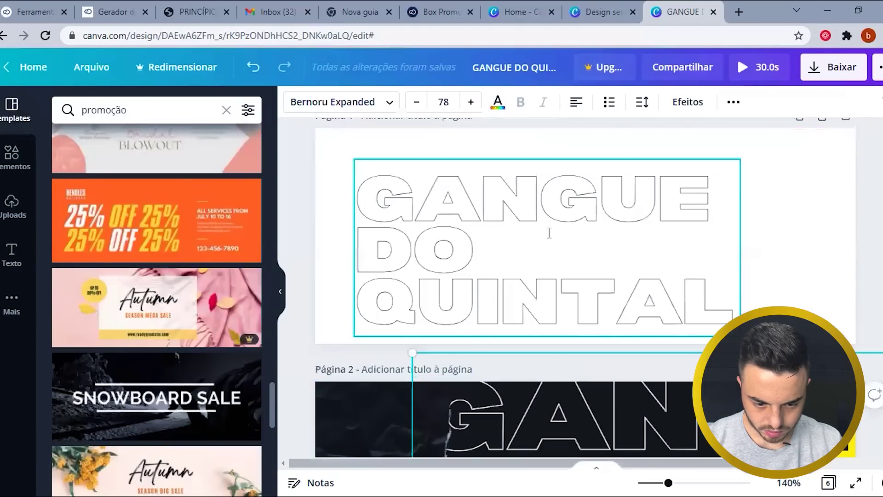
pyautogui.doubleClick(549, 233)
pyautogui.write('BOX')
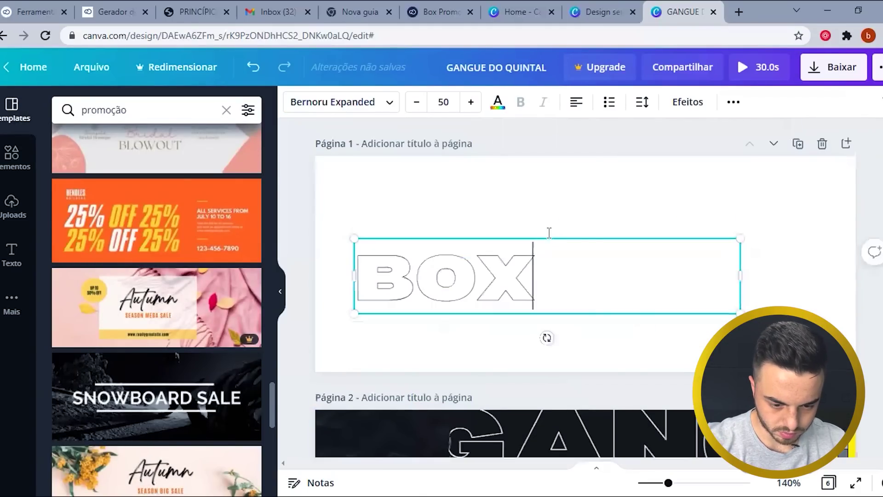
pyautogui.write(' PORMO')
pyautogui.press('BackSpace')
pyautogui.press('BackSpace')
pyautogui.press('BackSpace')
pyautogui.press('BackSpace')
pyautogui.write('ROMO')
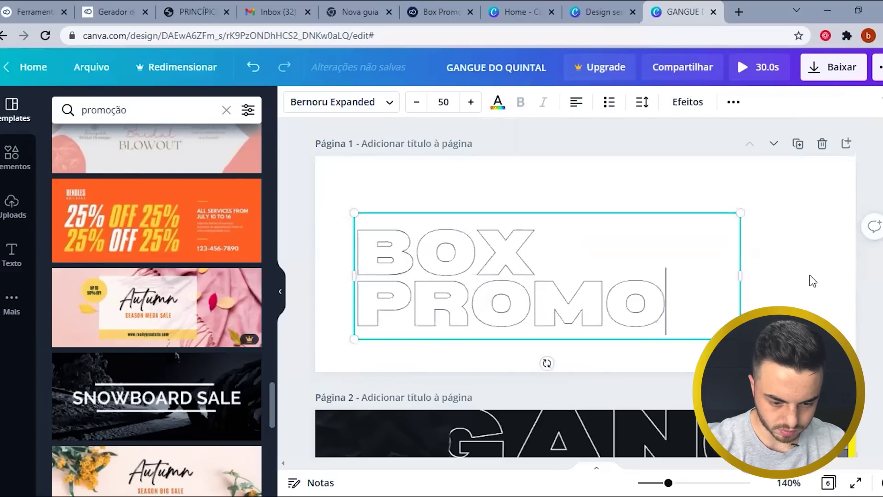
pyautogui.click(497, 102)
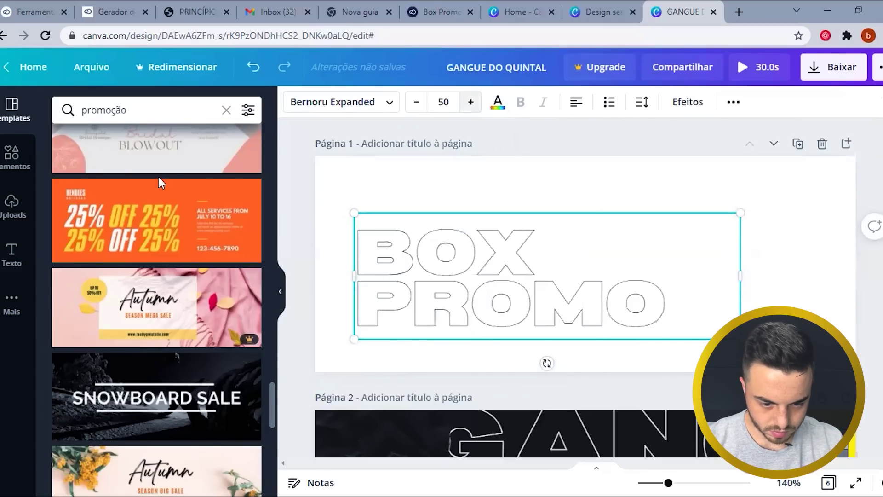
pyautogui.click(98, 385)
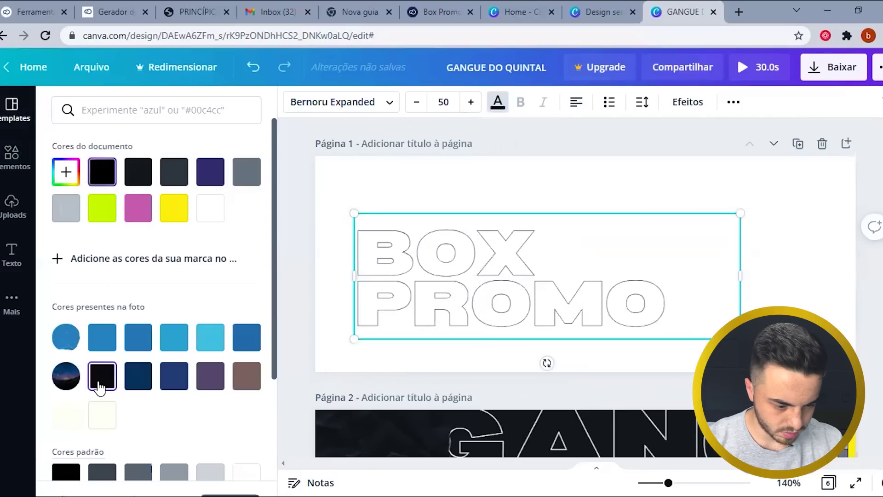
# - Thicken the title's Vazado outline effect to an Espessura of about 69
pyautogui.click(696, 107)
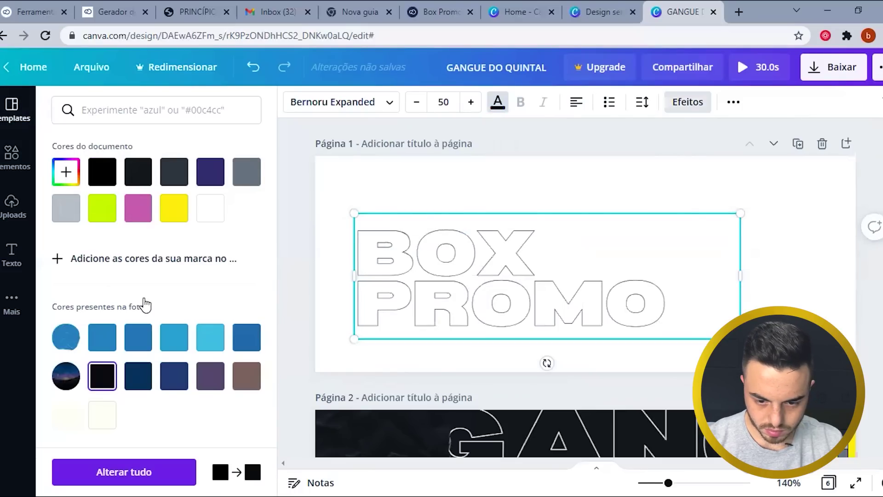
pyautogui.scroll(1, 129, 319)
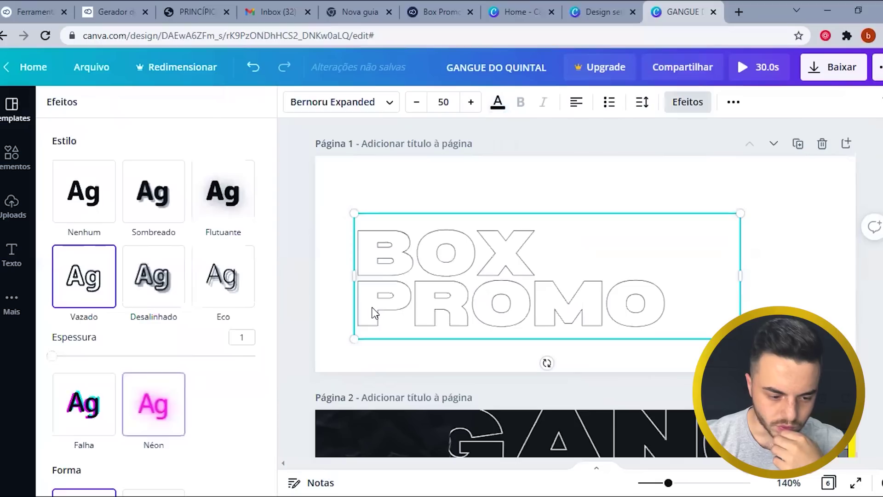
pyautogui.scroll(-2, 129, 357)
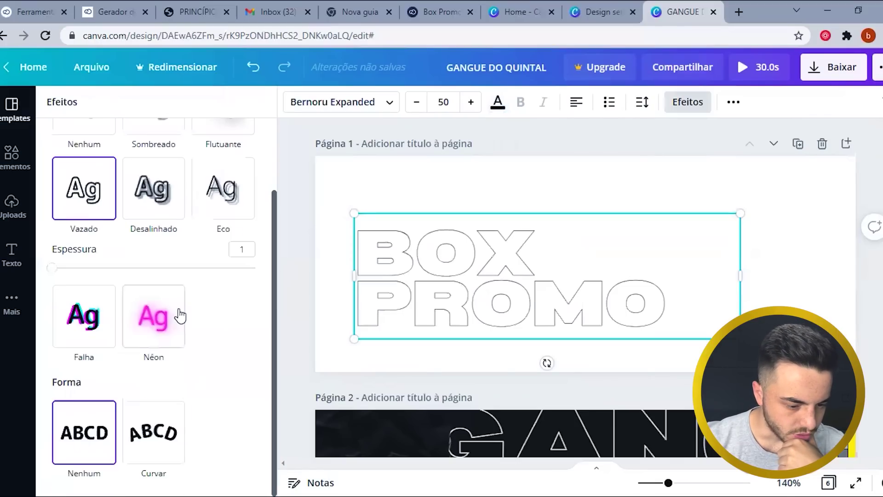
pyautogui.click(246, 268)
pyautogui.moveTo(205, 272); pyautogui.dragTo(189, 276)
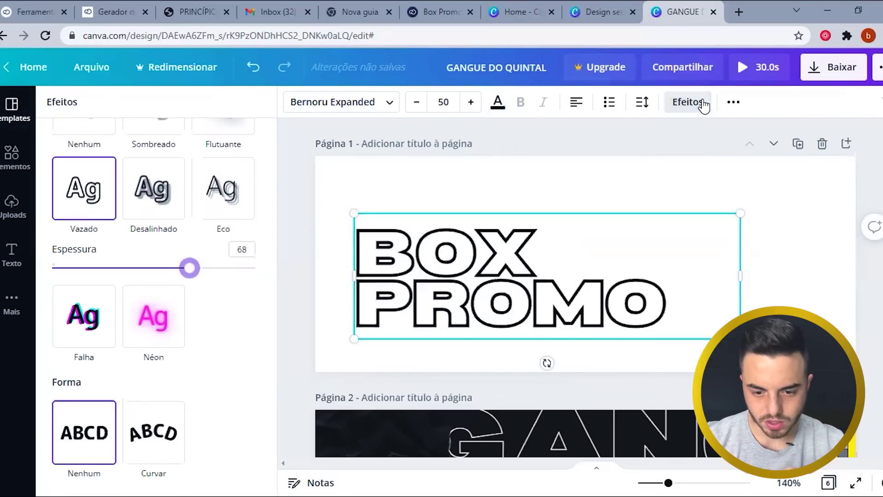
pyautogui.click(527, 251)
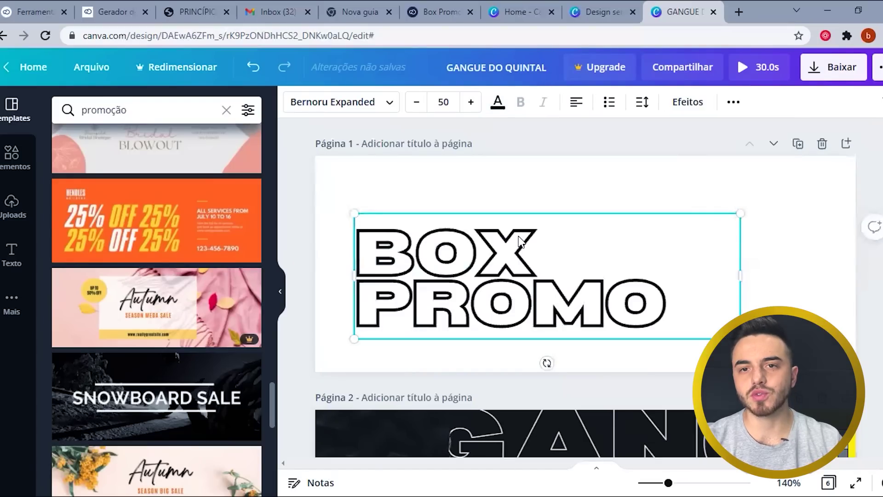
pyautogui.click(682, 102)
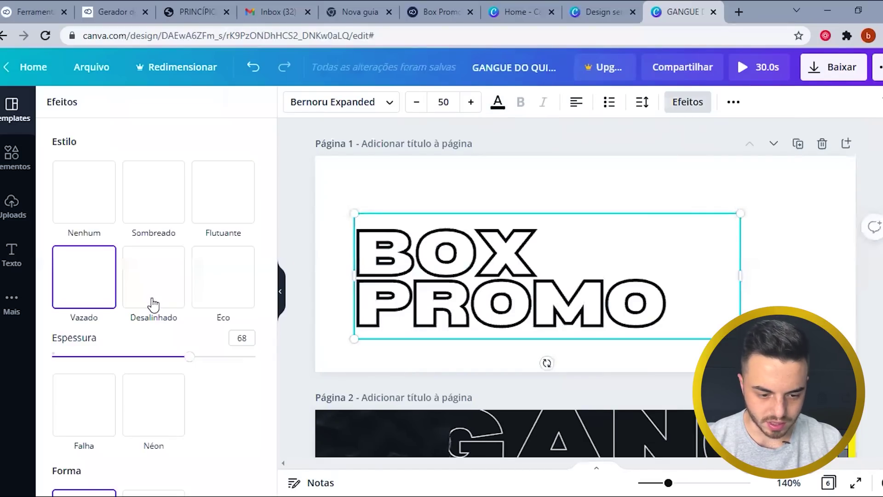
pyautogui.click(127, 356)
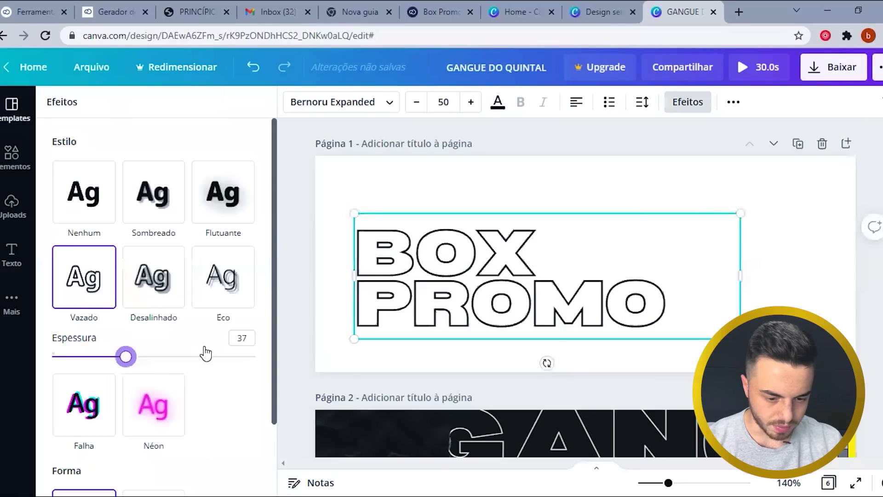
pyautogui.click(192, 358)
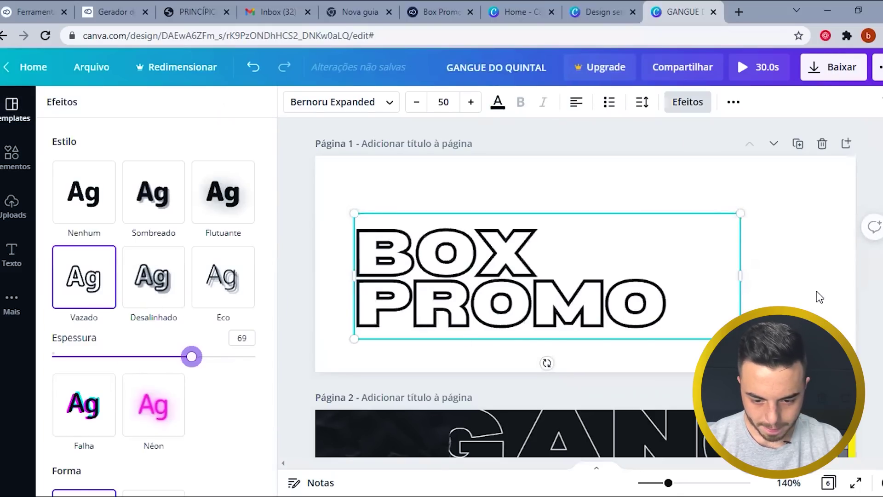
pyautogui.click(647, 290)
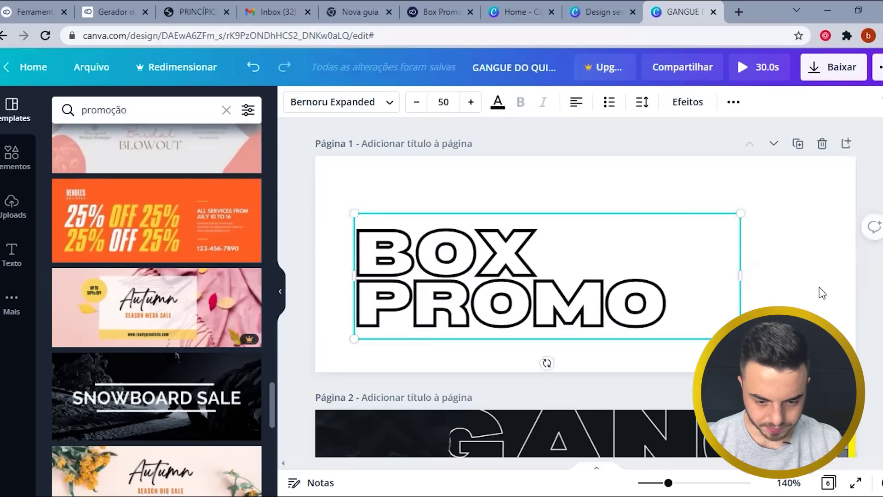
pyautogui.click(849, 262)
pyautogui.press('Escape')
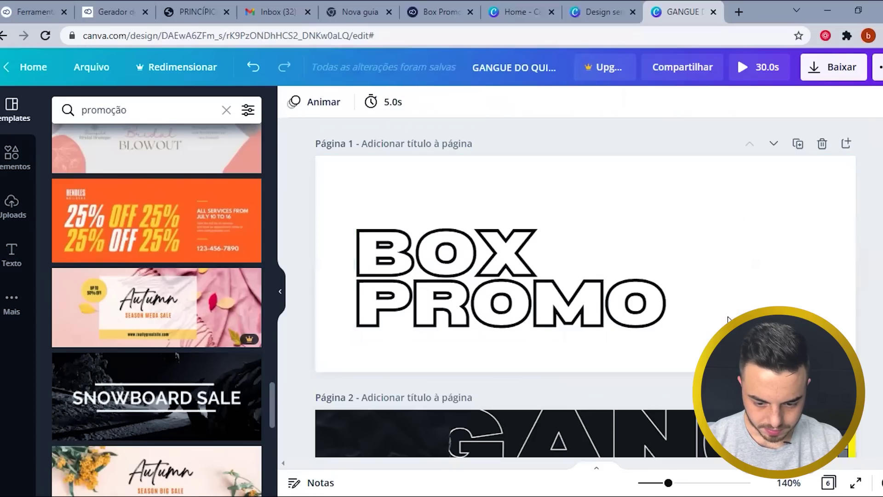
pyautogui.scroll(-5, 727, 319)
# - Split BOX PROMO into two text boxes and move PROMO just below BOX
pyautogui.scroll(-1, 728, 319)
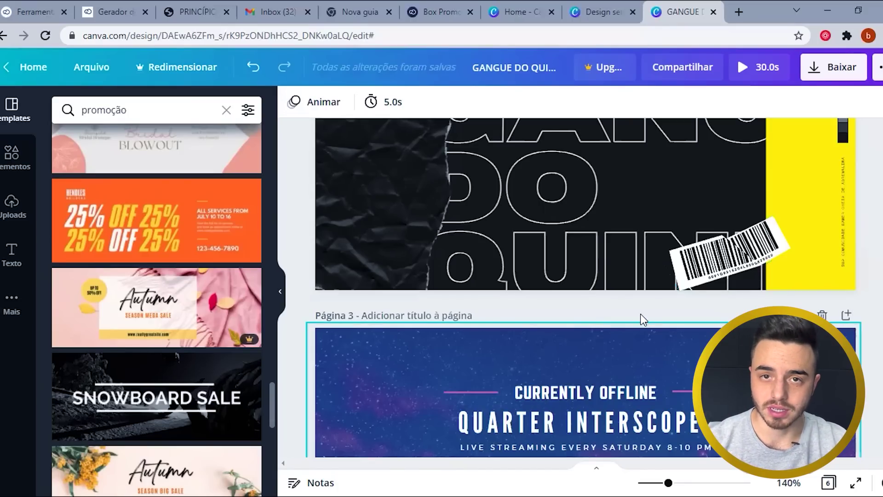
pyautogui.scroll(-10, 609, 314)
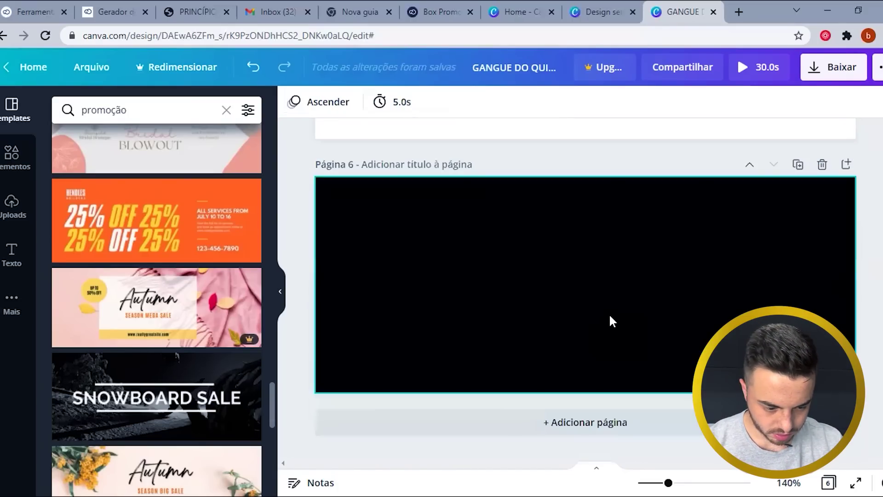
pyautogui.hotkey('ctrl', 'z')
pyautogui.hotkey('ctrl', 'z')
pyautogui.hotkey('ctrl', 'z')
pyautogui.doubleClick(638, 259)
pyautogui.press('BackSpace')
pyautogui.doubleClick(630, 270)
pyautogui.press('BackSpace')
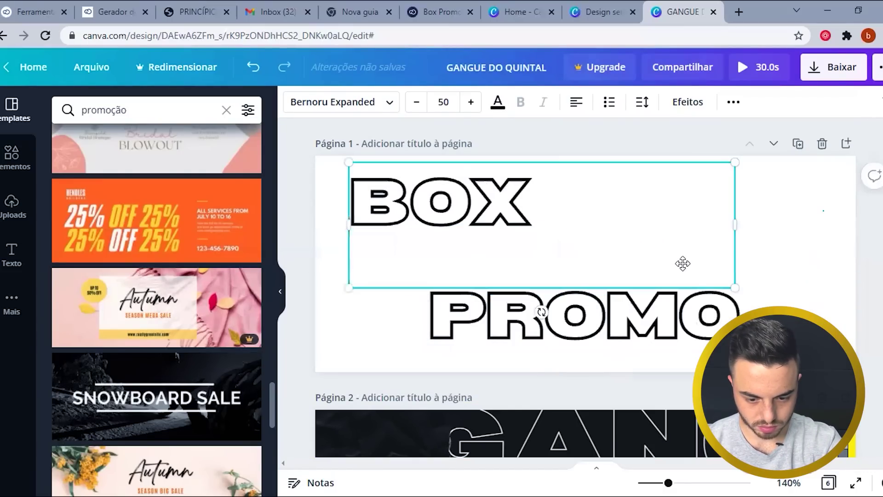
pyautogui.moveTo(649, 296); pyautogui.dragTo(642, 238)
# - Make PROMO solid with no outline effect and colour it dark grey, after trying red and lime
pyautogui.click(680, 110)
pyautogui.click(80, 191)
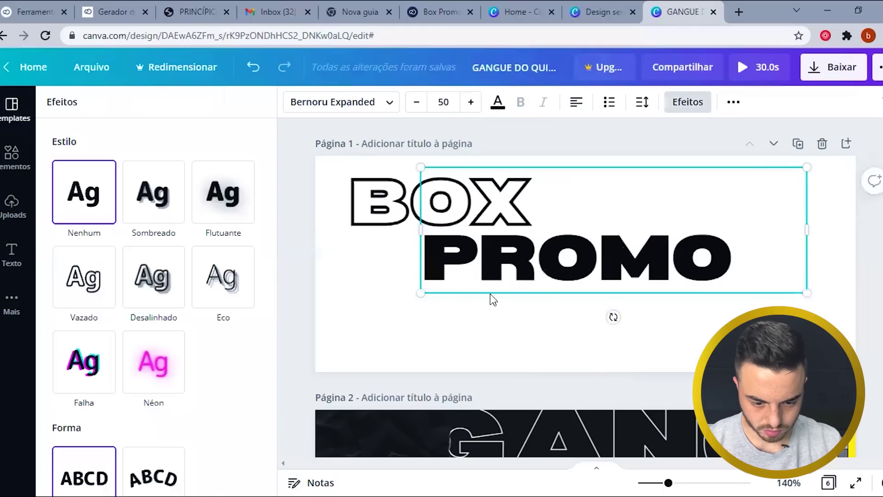
pyautogui.click(491, 297)
pyautogui.click(497, 102)
pyautogui.click(66, 445)
pyautogui.click(496, 270)
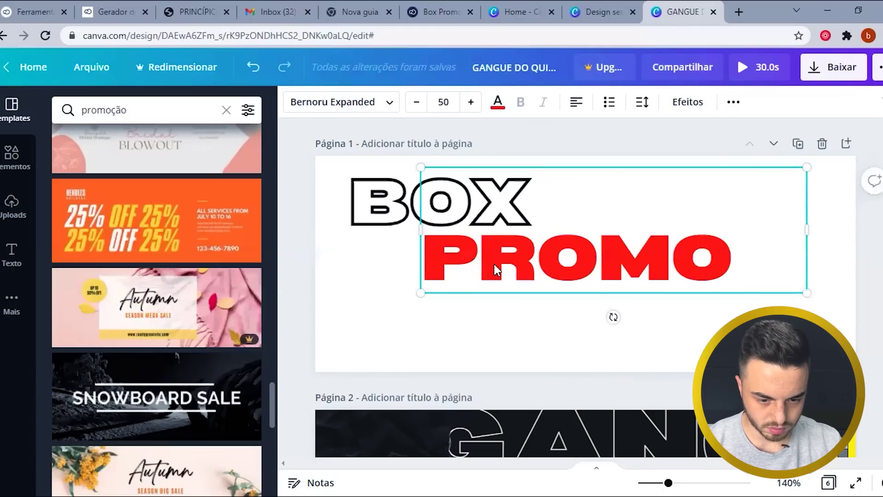
pyautogui.click(498, 102)
pyautogui.click(146, 207)
pyautogui.click(325, 287)
pyautogui.click(565, 237)
pyautogui.click(492, 102)
pyautogui.click(173, 169)
pyautogui.click(399, 297)
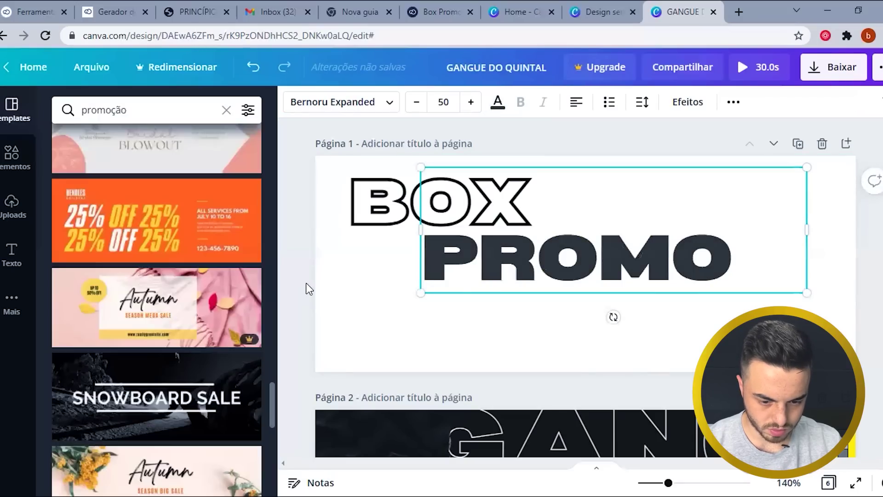
pyautogui.click(31, 172)
# - Search Elements for 'carrinho de mercado' and place a resized pink shopping bag beside PROMO
pyautogui.click(137, 109)
pyautogui.write('carrinho')
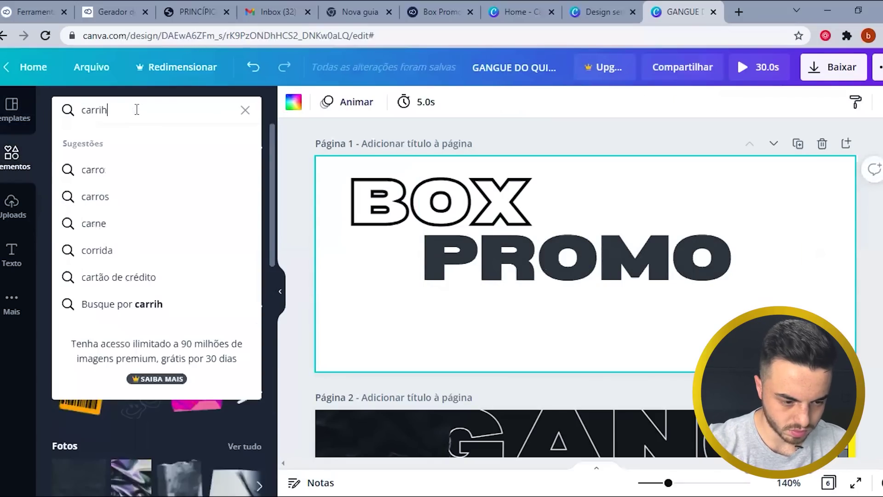
pyautogui.write(' de mercado')
pyautogui.press('Return')
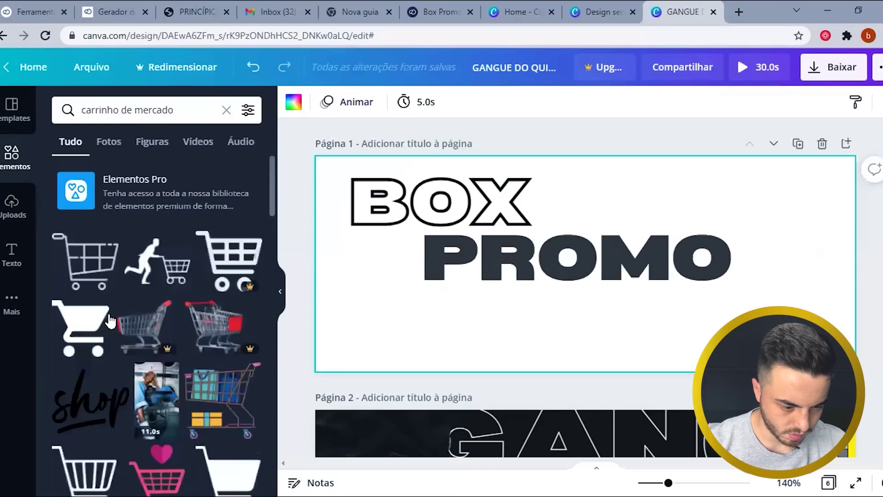
pyautogui.scroll(-5, 64, 258)
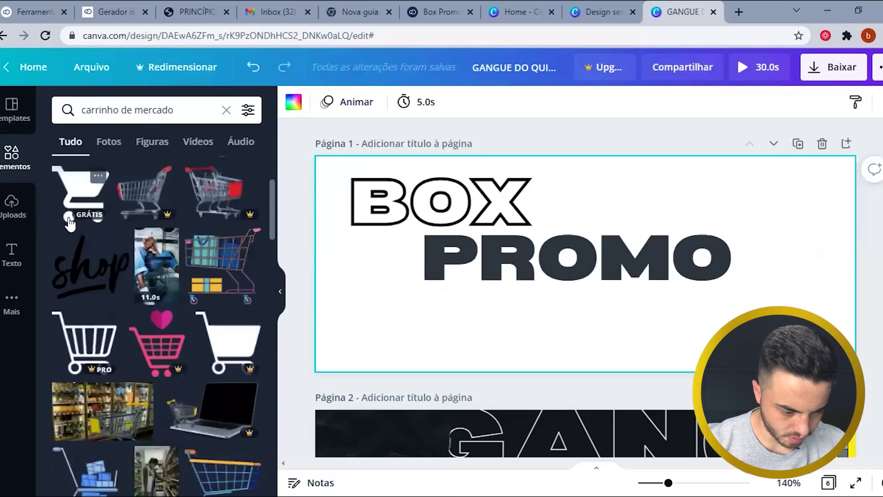
pyautogui.scroll(-3, 65, 258)
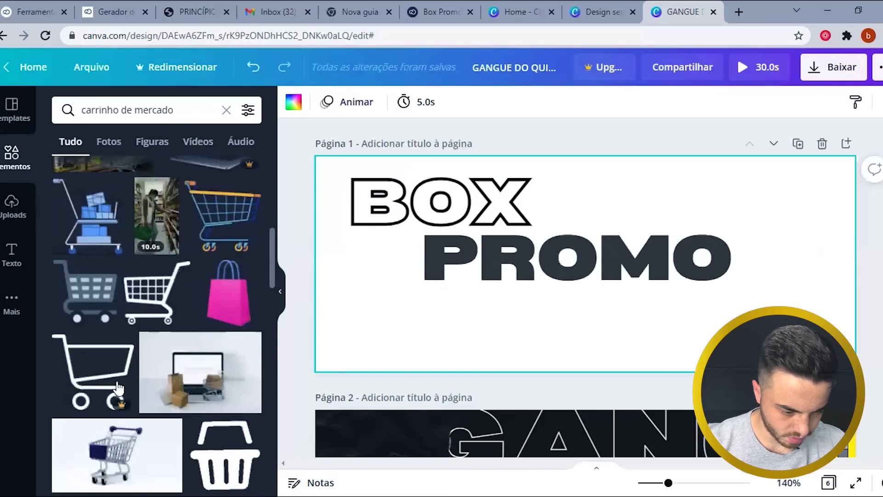
pyautogui.scroll(1, 65, 258)
pyautogui.click(230, 357)
pyautogui.moveTo(643, 264); pyautogui.dragTo(641, 326)
pyautogui.moveTo(584, 275); pyautogui.dragTo(362, 268)
pyautogui.moveTo(418, 173); pyautogui.dragTo(384, 222)
pyautogui.moveTo(359, 264); pyautogui.dragTo(734, 219)
# - Duplicate page 1 into a new page 2
pyautogui.click(735, 231)
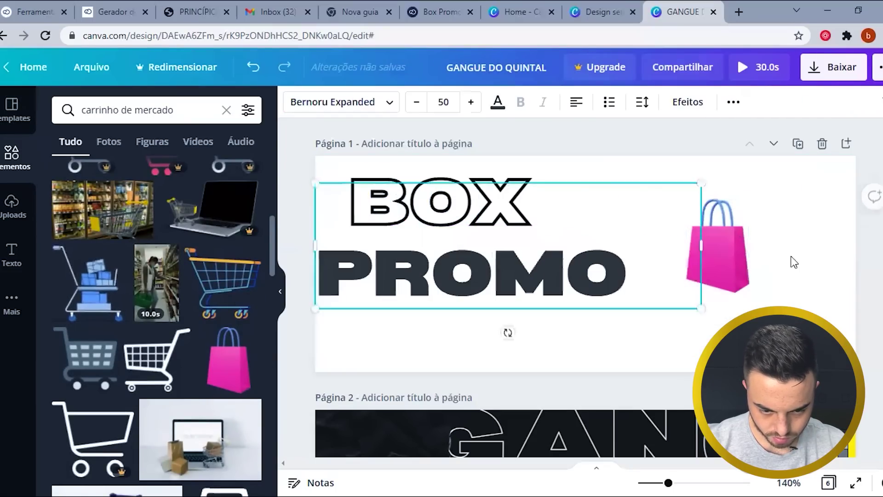
pyautogui.click(794, 262)
pyautogui.click(735, 244)
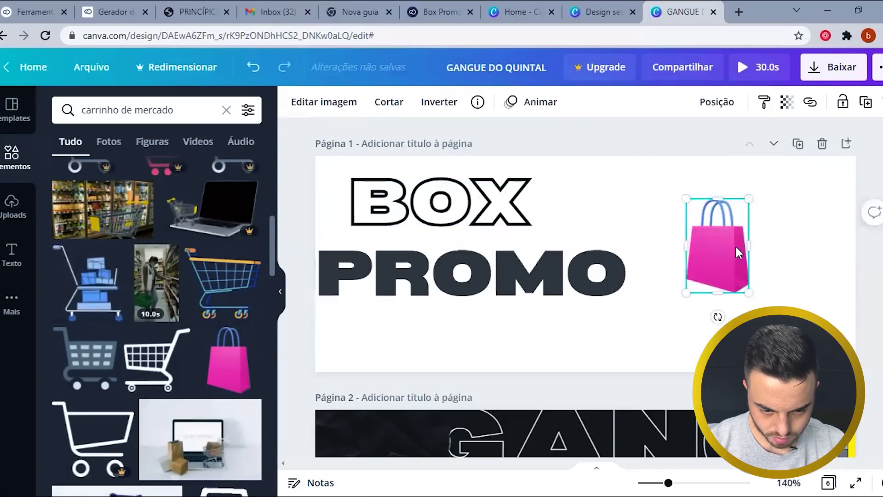
pyautogui.click(327, 102)
pyautogui.click(668, 354)
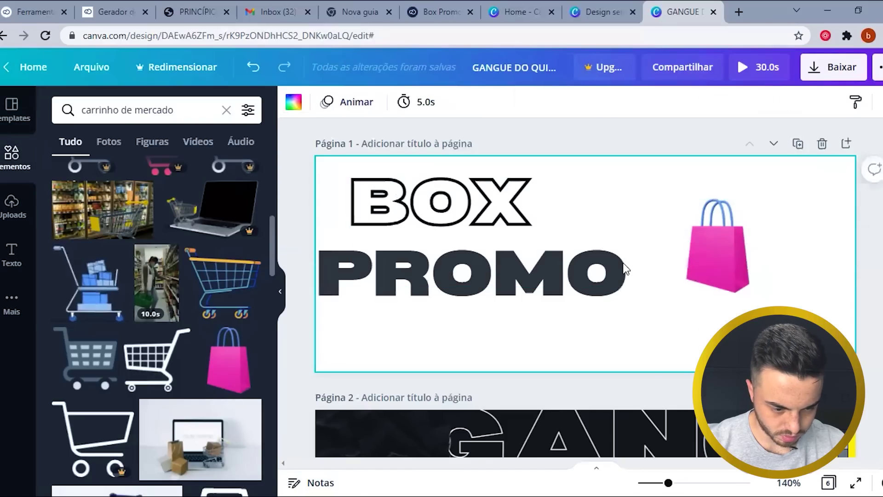
pyautogui.hotkey('ctrl', 'd')
pyautogui.click(622, 262)
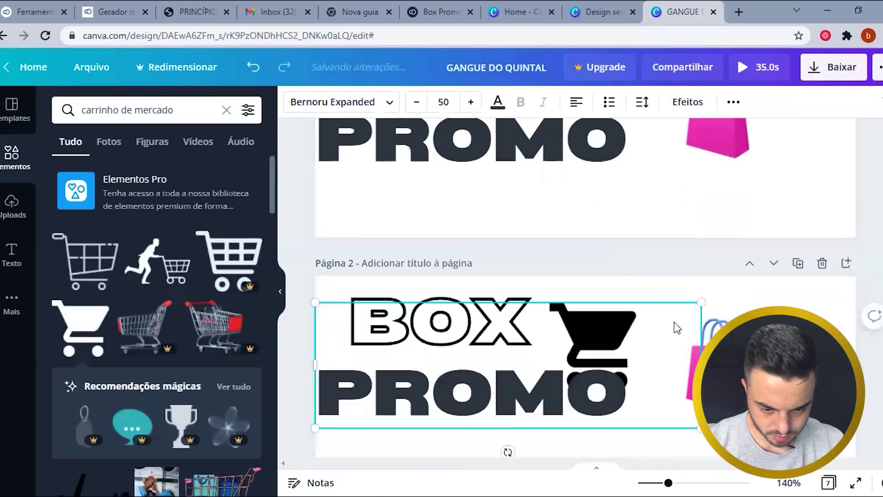
# - Turn the black cart pink and begin adding a custom colour copied from the palette
pyautogui.scroll(-4, 676, 325)
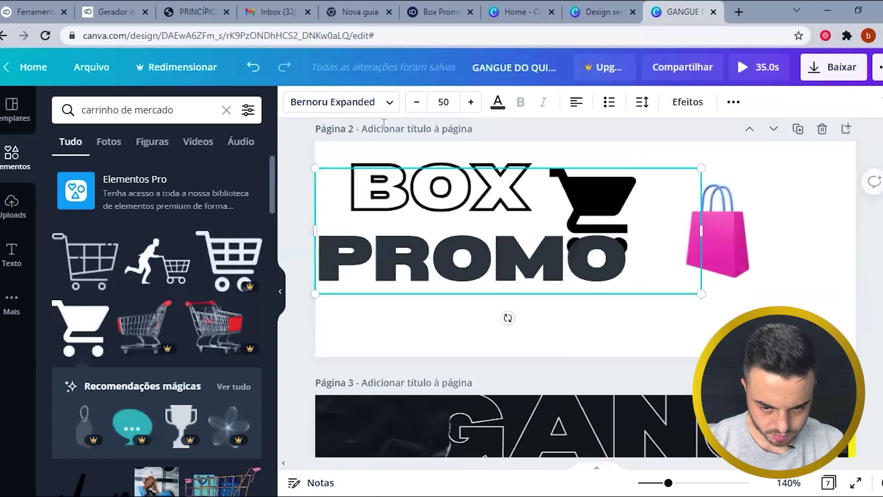
pyautogui.click(593, 203)
pyautogui.click(293, 102)
pyautogui.click(103, 340)
pyautogui.click(138, 12)
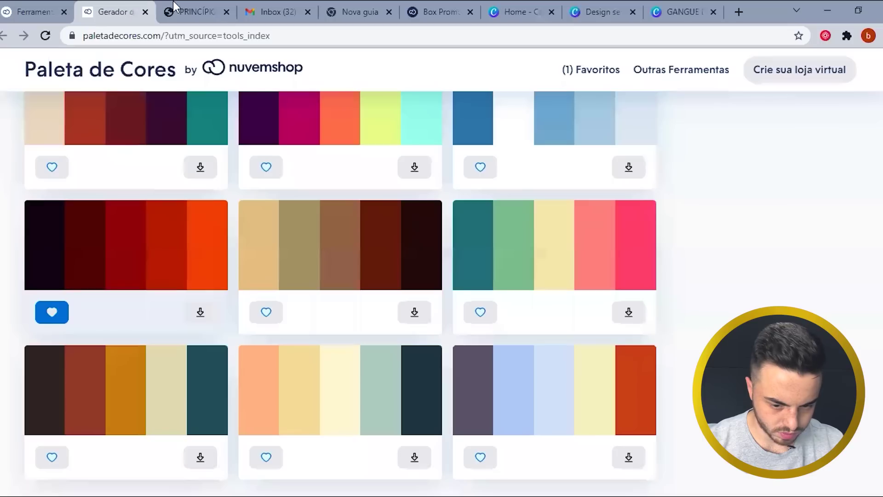
pyautogui.click(105, 244)
pyautogui.click(681, 12)
pyautogui.click(294, 102)
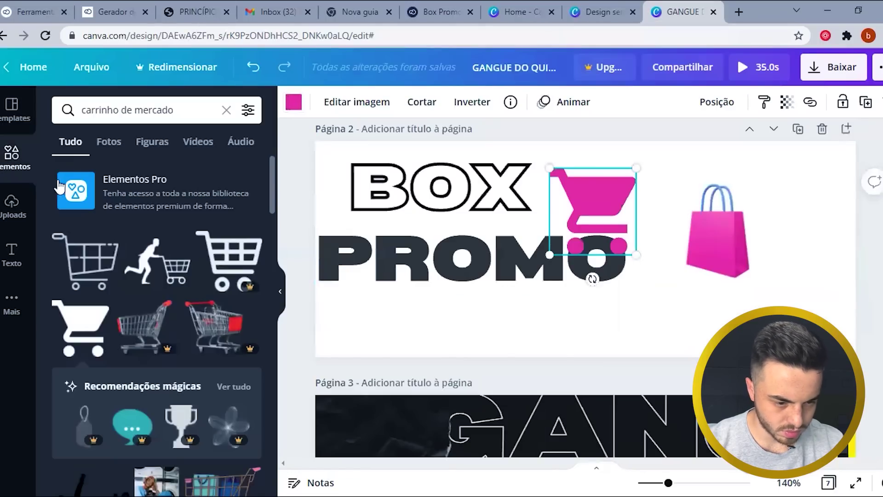
pyautogui.click(293, 101)
pyautogui.click(66, 172)
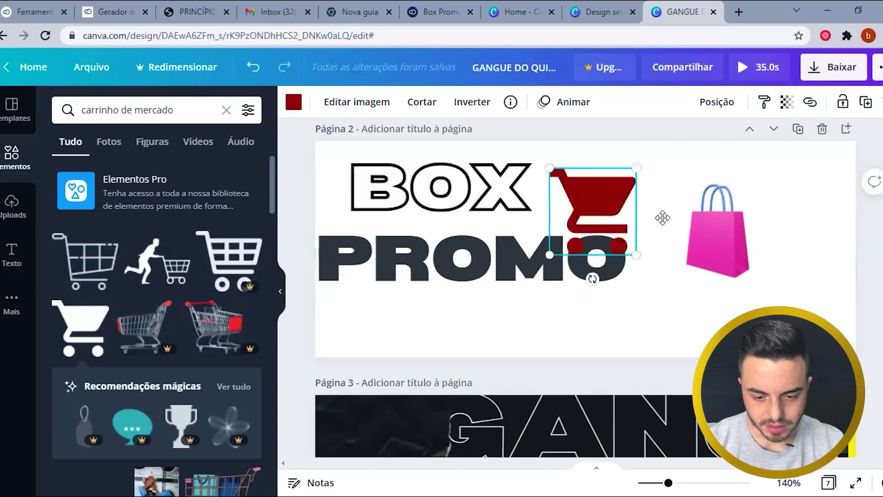
# - Move the cart up beside BOX and add dark red #A30006 as a document colour
pyautogui.moveTo(652, 179); pyautogui.dragTo(649, 155)
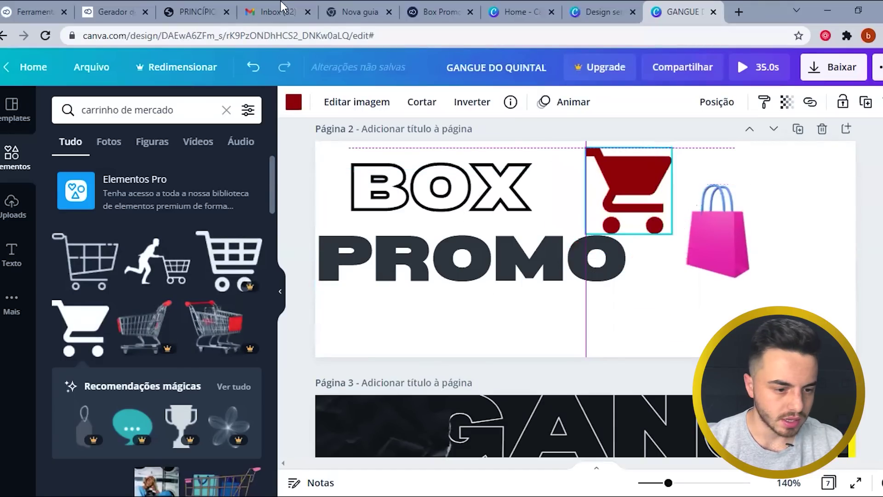
pyautogui.moveTo(281, 7); pyautogui.dragTo(488, 36)
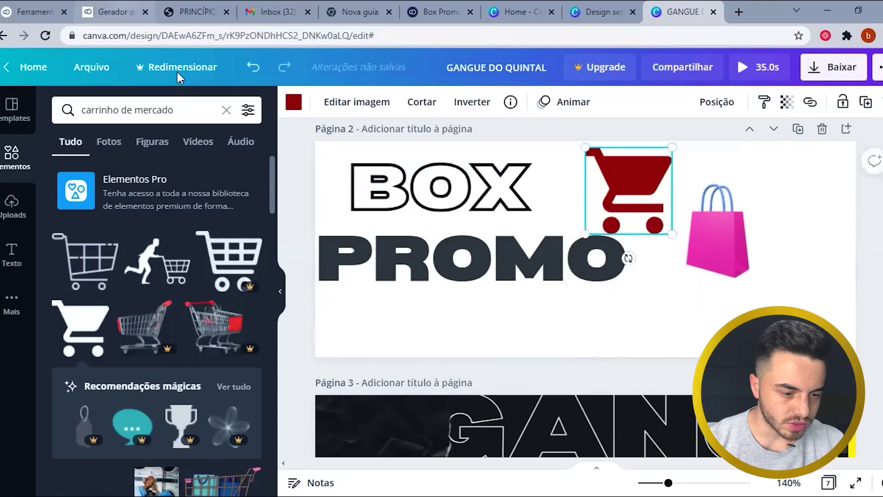
pyautogui.hotkey('ctrl', '2')
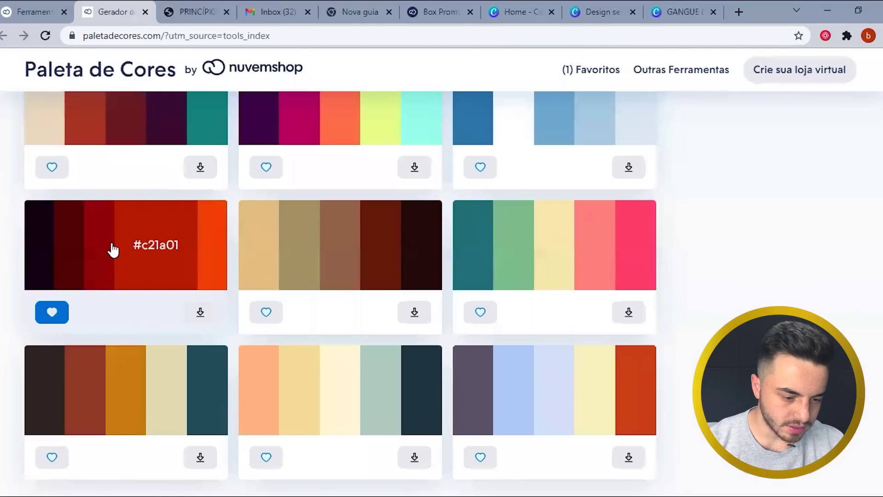
pyautogui.click(113, 249)
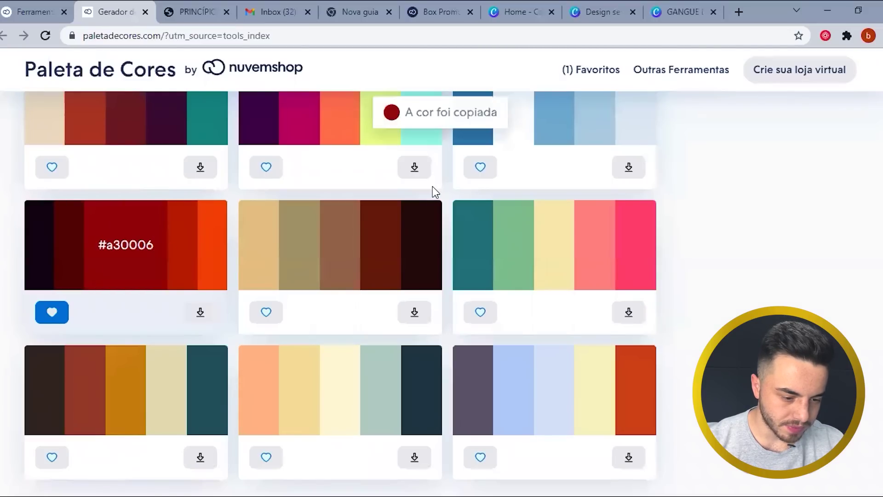
pyautogui.click(666, 13)
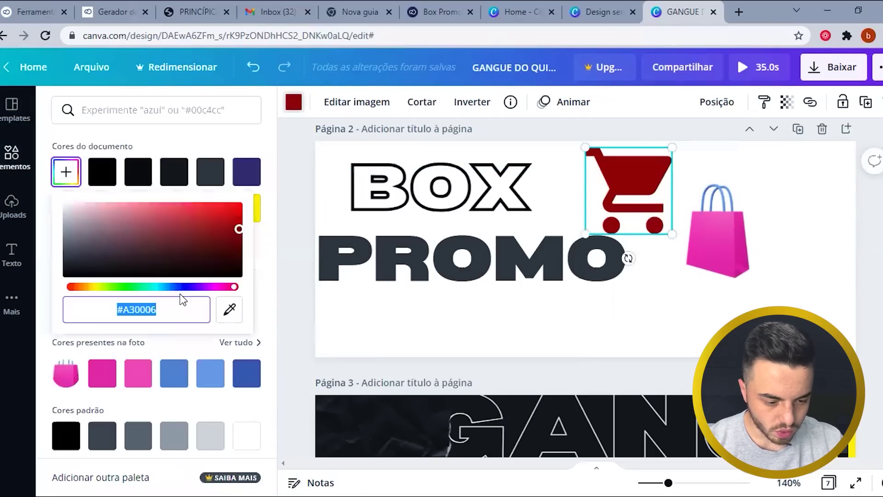
pyautogui.click(169, 312)
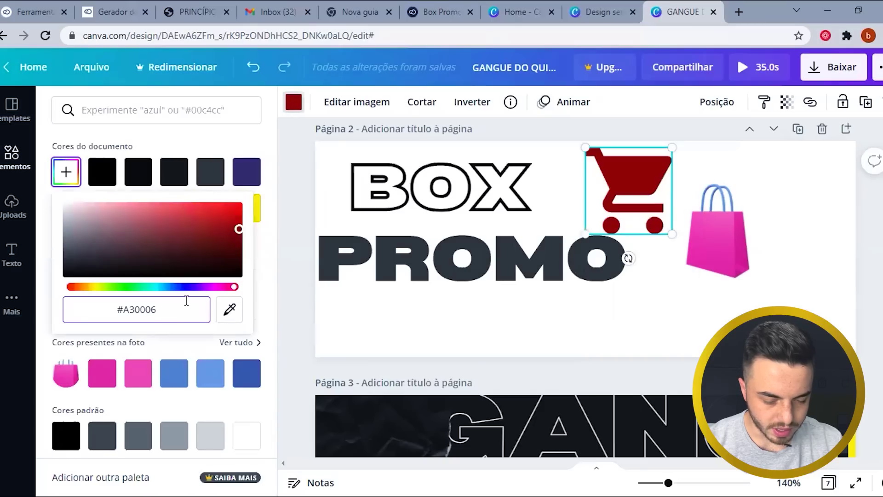
pyautogui.click(388, 58)
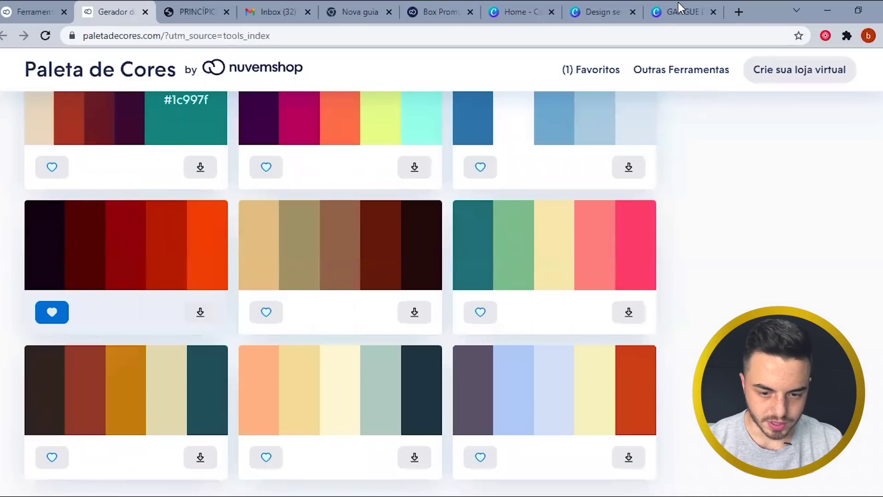
# - Recolour the cart orange #F03C02 from the palette, after trying teal #1C997F
pyautogui.click(203, 122)
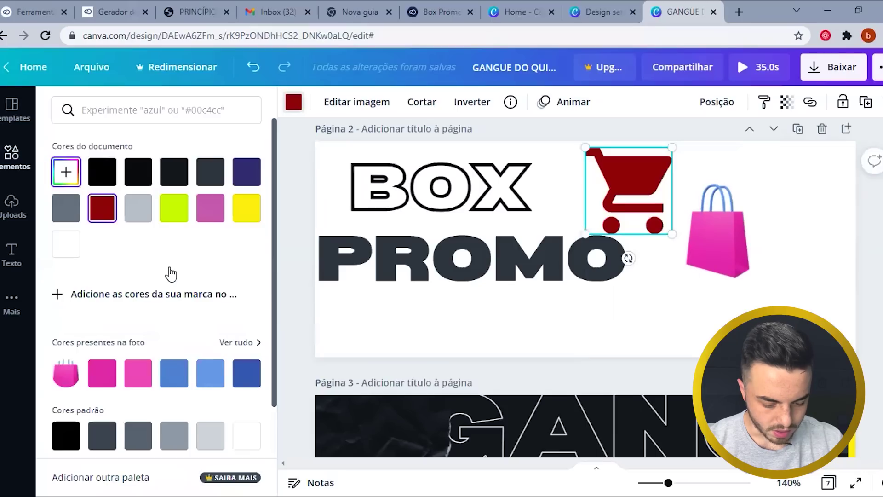
pyautogui.click(65, 172)
pyautogui.write('#1C997F')
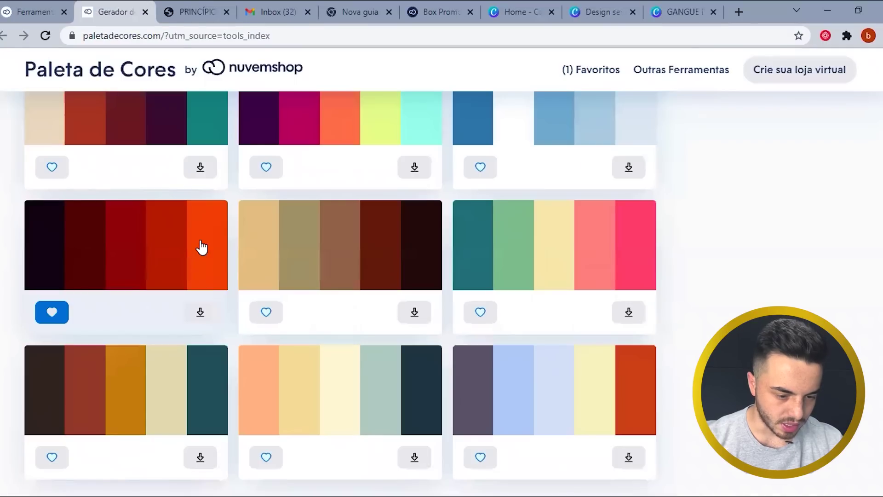
pyautogui.click(201, 247)
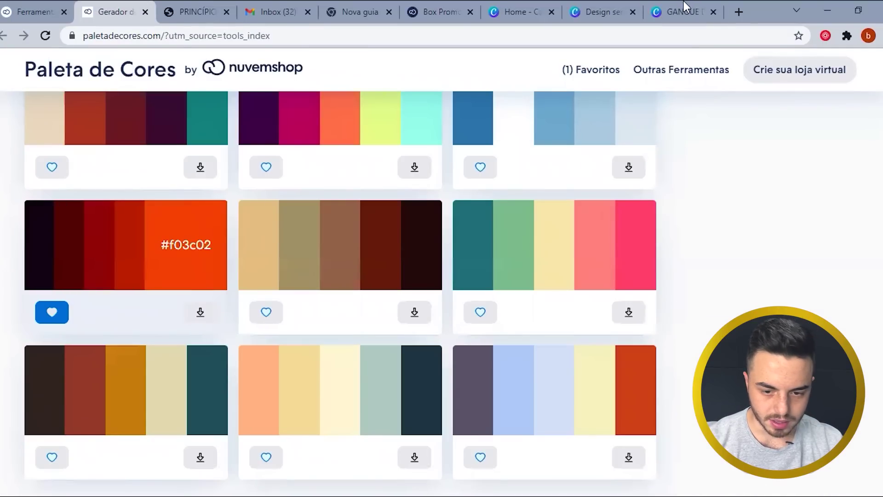
pyautogui.click(685, 6)
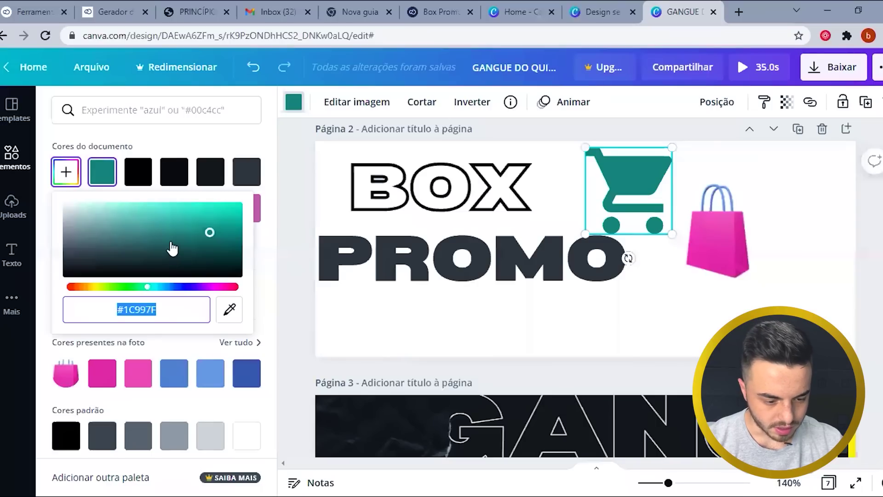
pyautogui.write('#f03c02')
pyautogui.click(600, 191)
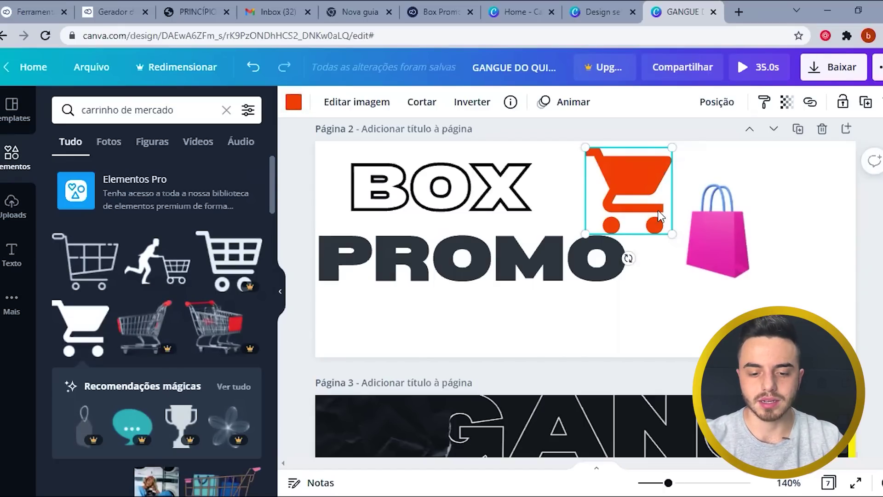
# - Move the BOX text lower and left, then delete the solid orange cart
pyautogui.click(744, 239)
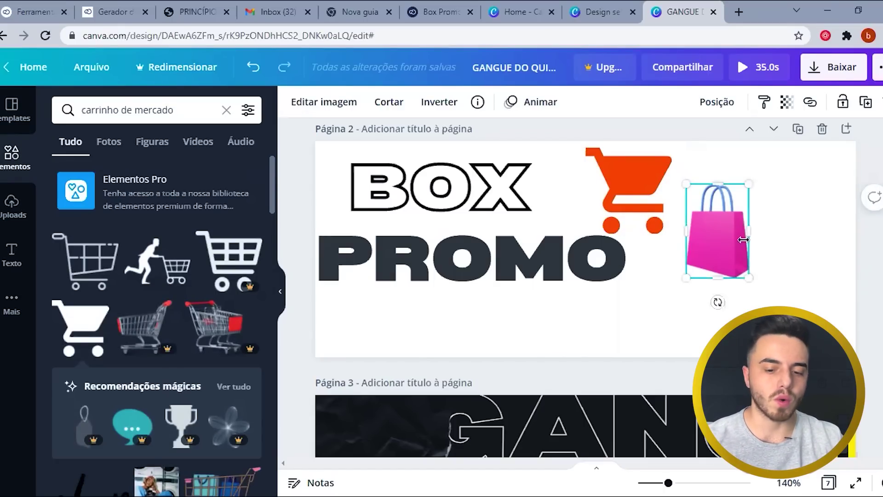
pyautogui.click(822, 241)
pyautogui.moveTo(709, 239); pyautogui.dragTo(691, 260)
pyautogui.click(613, 169)
pyautogui.moveTo(674, 147); pyautogui.dragTo(634, 179)
pyautogui.moveTo(607, 207); pyautogui.dragTo(531, 219)
pyautogui.press('Delete')
# - Add an outlined cart from Elements and copy red #c21a01 from the palette site
pyautogui.click(85, 260)
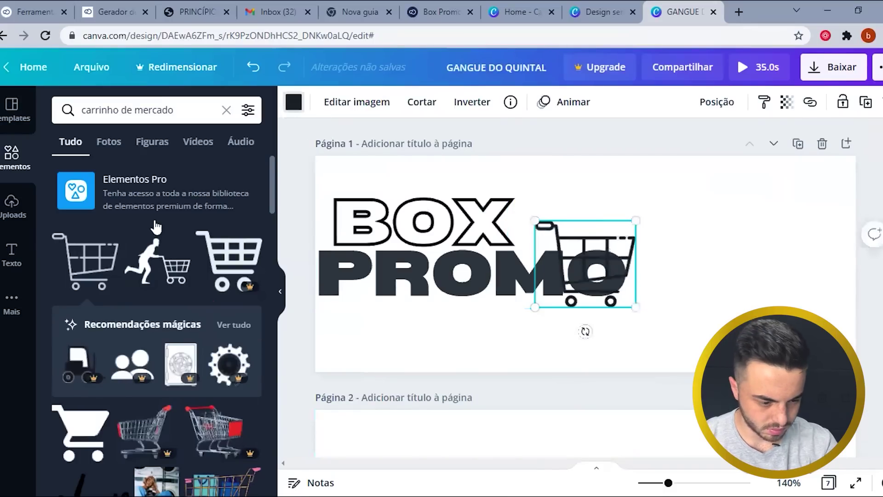
pyautogui.click(294, 102)
pyautogui.click(247, 205)
pyautogui.scroll(-4, 178, 235)
pyautogui.click(110, 11)
pyautogui.click(380, 117)
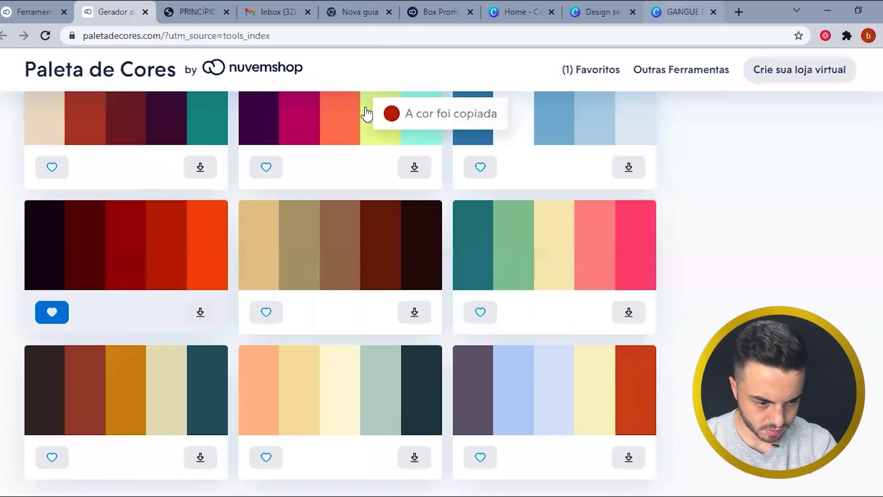
pyautogui.click(680, 11)
# - Colour the outlined cart red #C21A01 and resize it beside BOX
pyautogui.scroll(5, 156, 230)
pyautogui.click(66, 172)
pyautogui.click(118, 299)
pyautogui.write('#C21A01')
pyautogui.press('Escape')
pyautogui.moveTo(636, 221); pyautogui.dragTo(646, 278)
pyautogui.moveTo(560, 230); pyautogui.dragTo(550, 226)
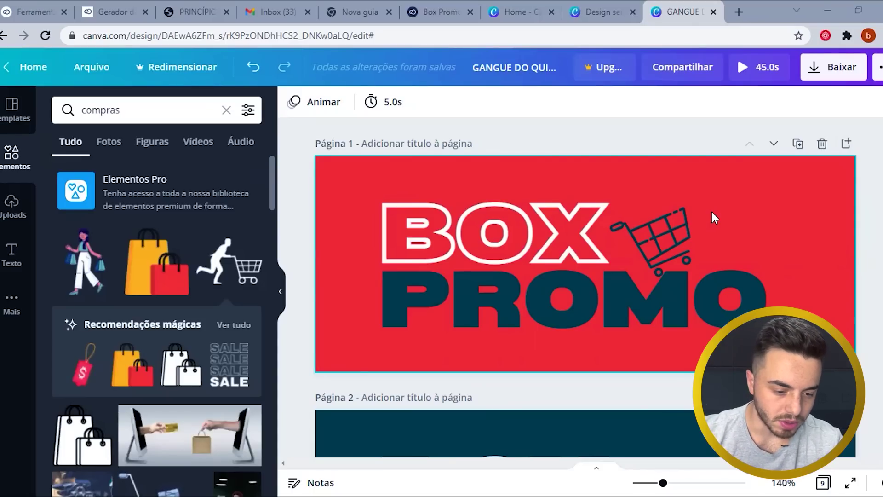
# - Browse the graphics search and design pages, selecting page 3's orange background
pyautogui.click(128, 116)
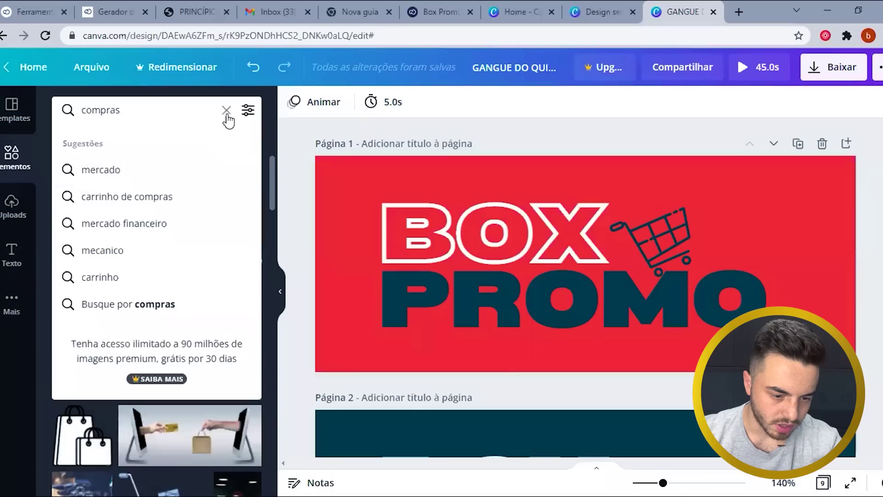
pyautogui.click(266, 115)
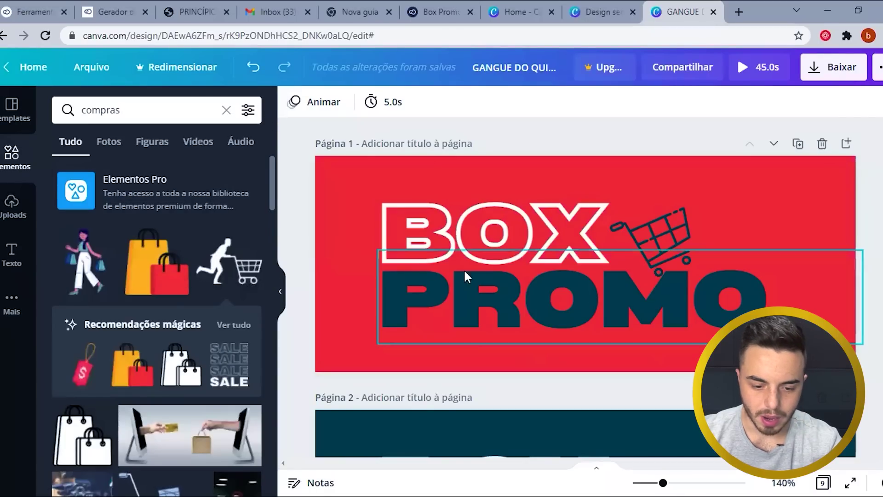
pyautogui.scroll(-5, 524, 237)
pyautogui.scroll(-2, 523, 235)
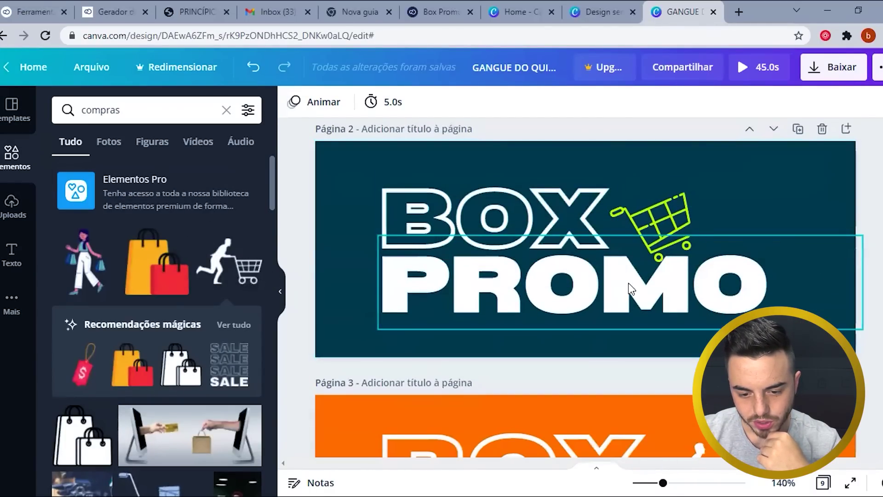
pyautogui.scroll(4, 644, 294)
pyautogui.scroll(-6, 644, 292)
pyautogui.scroll(-3, 644, 288)
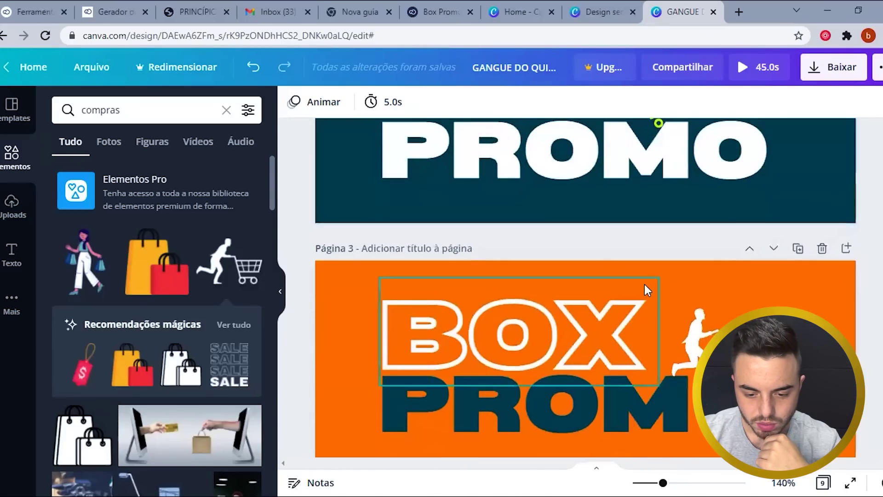
pyautogui.click(805, 285)
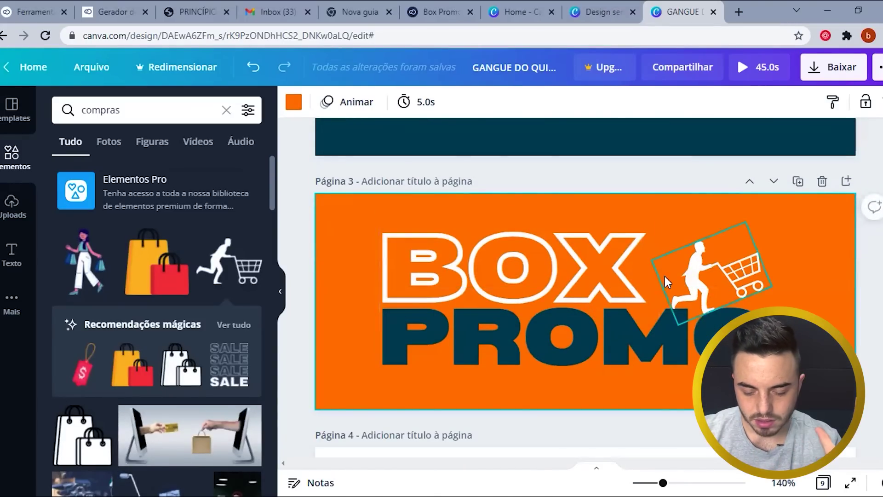
pyautogui.scroll(6, 665, 278)
pyautogui.scroll(10, 666, 282)
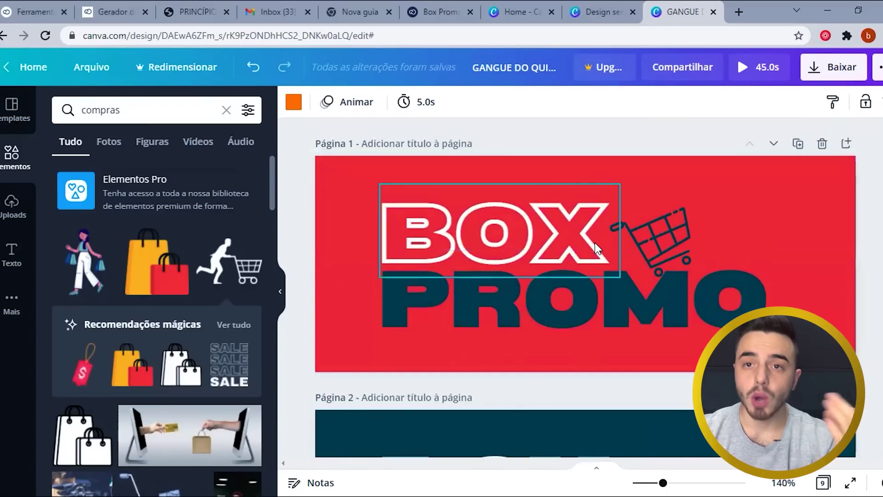
# - Favourite the orange-and-red palette on Paleta de Cores, then bring up Canva's download settings
pyautogui.click(113, 12)
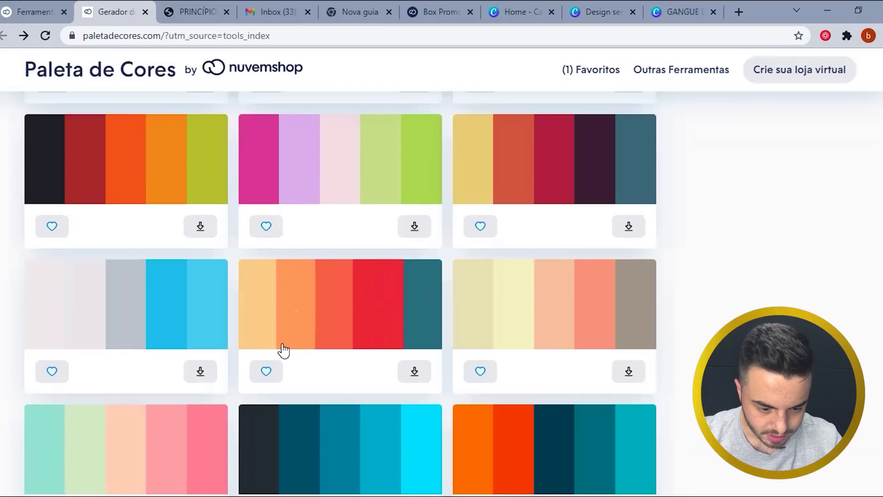
pyautogui.click(268, 371)
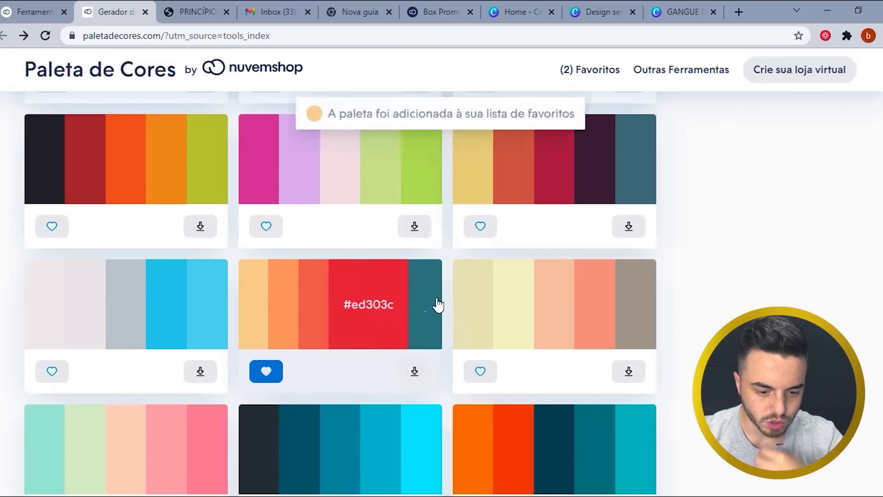
pyautogui.click(667, 13)
pyautogui.click(836, 70)
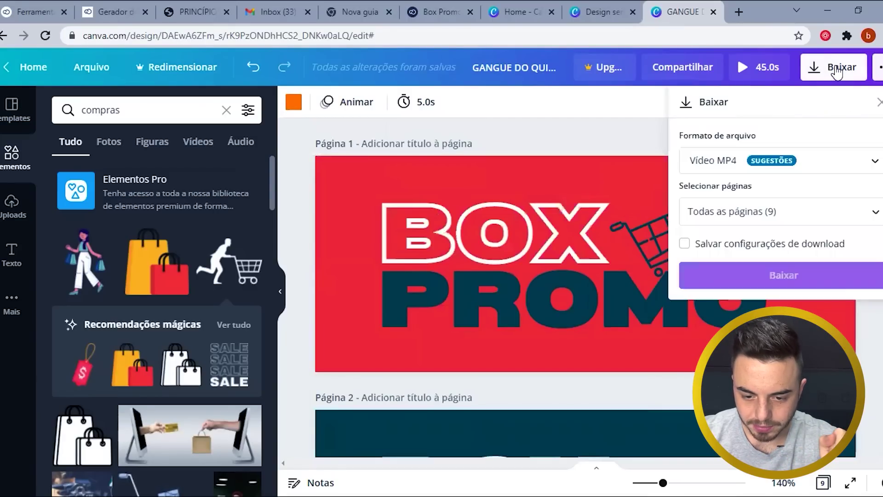
# - Download the BOX PROMO design in PNG format
pyautogui.click(717, 163)
pyautogui.click(716, 84)
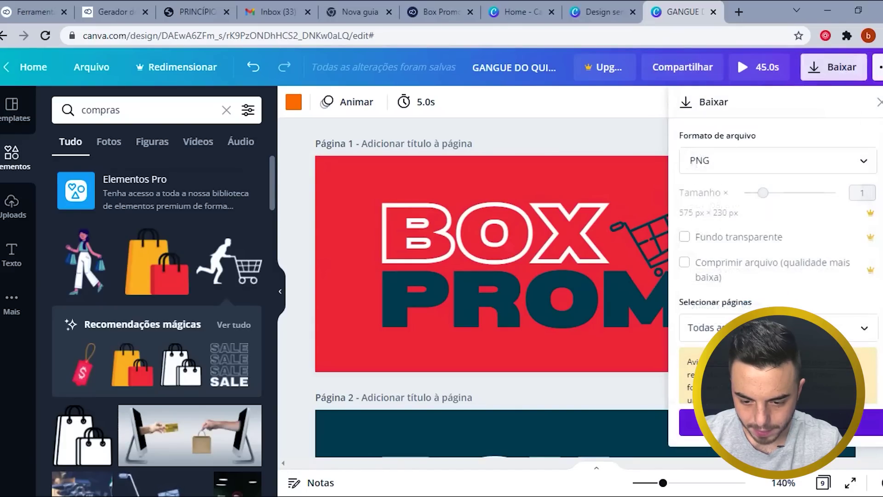
pyautogui.click(782, 423)
# - Limit the download selection to Página 1 only
pyautogui.click(833, 67)
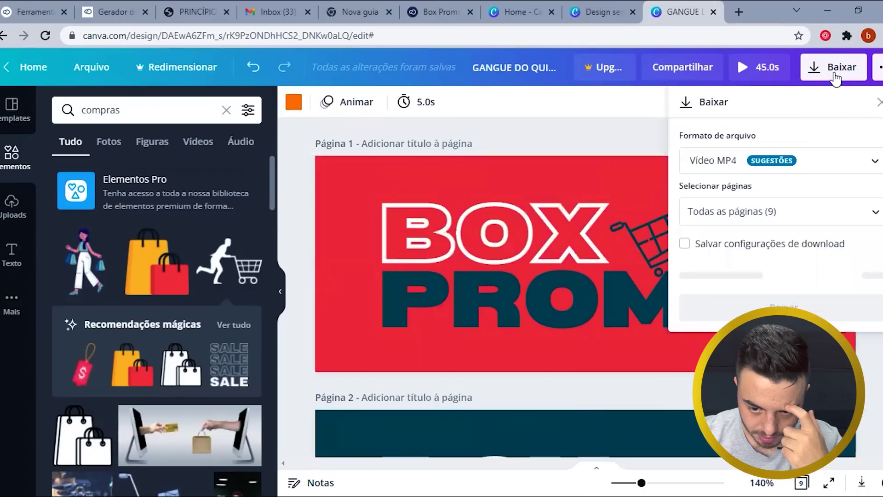
pyautogui.click(791, 215)
pyautogui.click(785, 251)
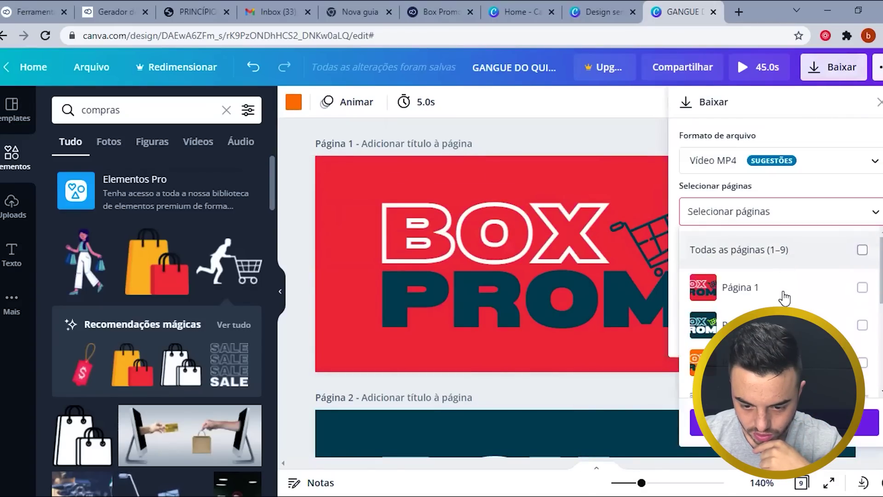
pyautogui.click(783, 297)
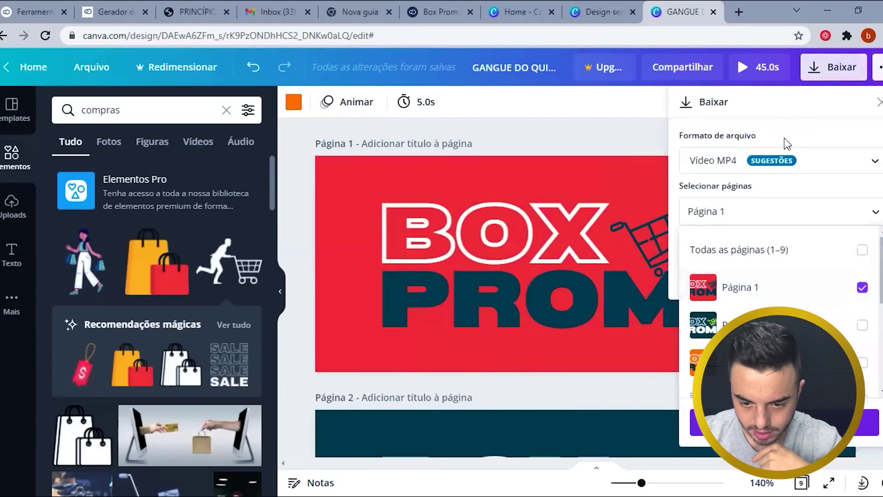
pyautogui.click(773, 178)
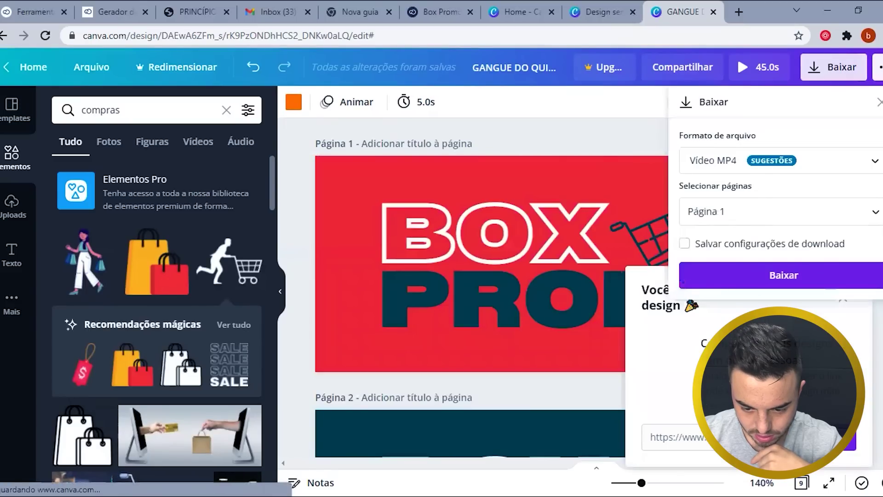
# - Set PNG format again and download page 1, dismissing the finished message
pyautogui.click(810, 167)
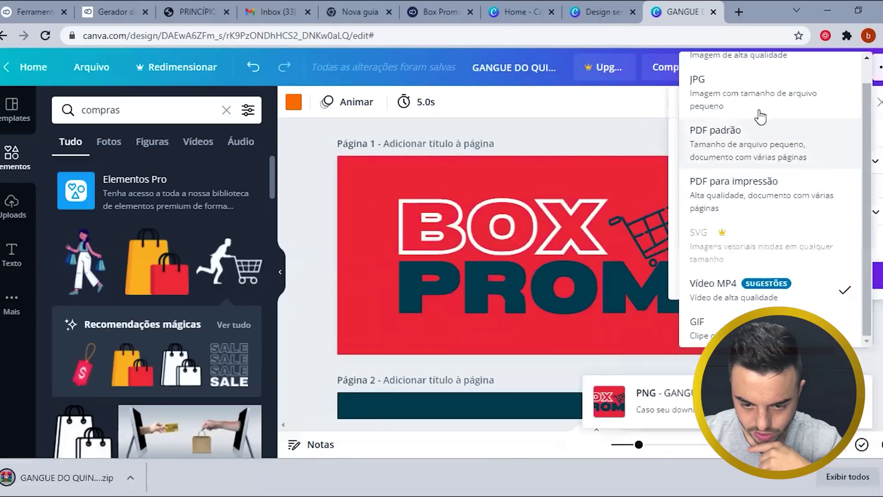
pyautogui.scroll(2, 760, 117)
pyautogui.click(731, 83)
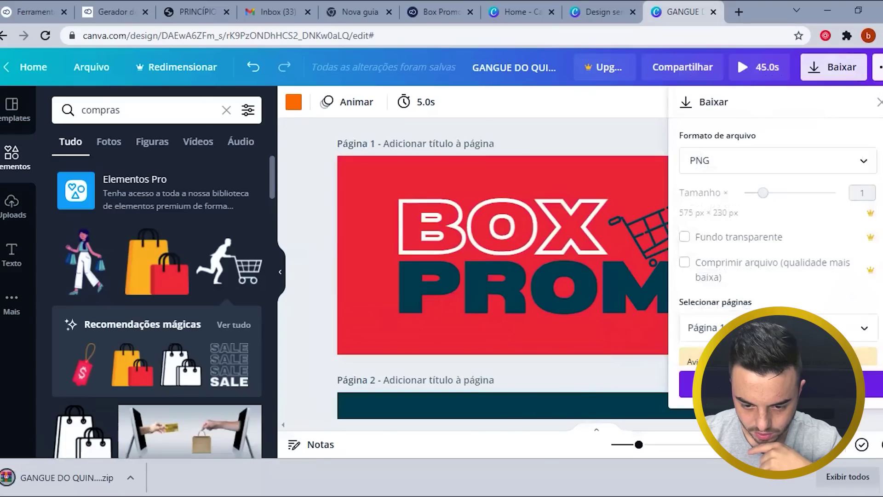
pyautogui.click(778, 384)
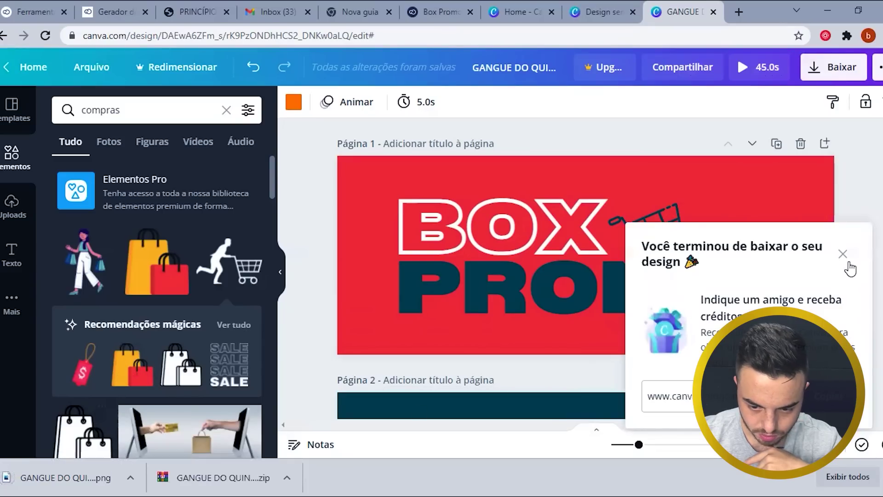
pyautogui.click(846, 257)
pyautogui.click(852, 233)
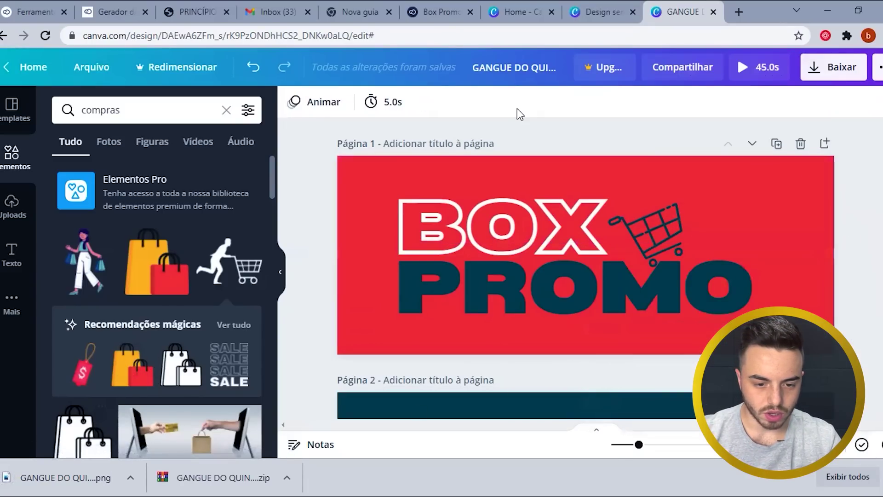
pyautogui.click(124, 7)
# - Upload the red BOX PROMO PNG in Sua marca and save the changes
pyautogui.click(443, 11)
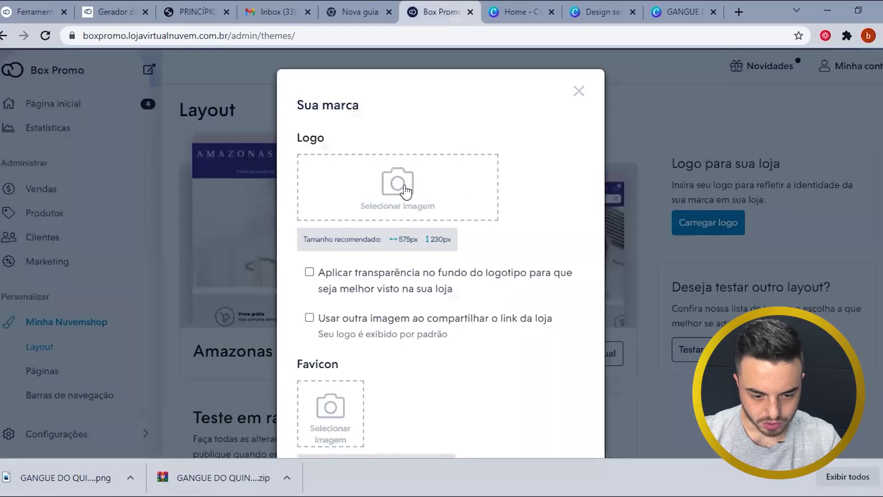
pyautogui.click(403, 191)
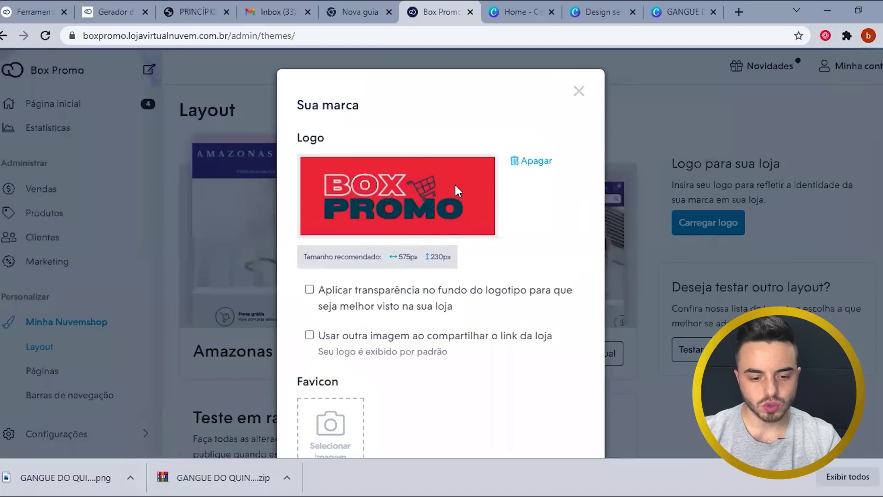
pyautogui.scroll(-4, 529, 428)
pyautogui.click(552, 405)
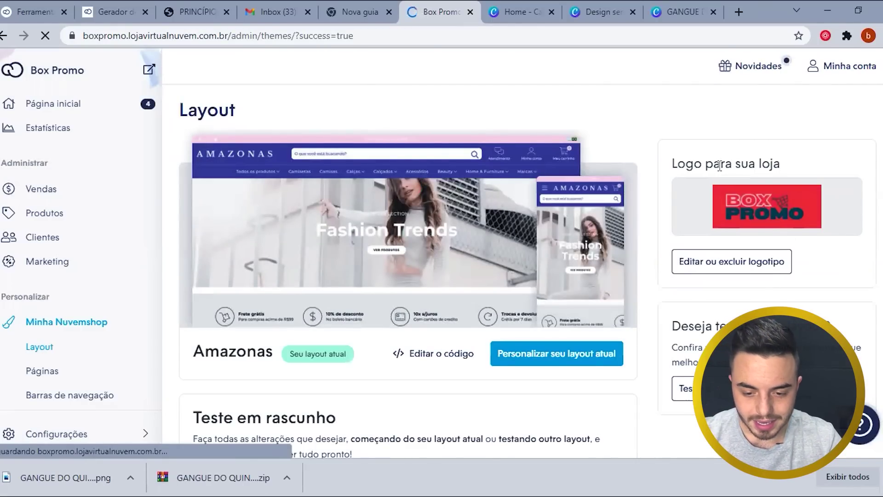
pyautogui.click(733, 258)
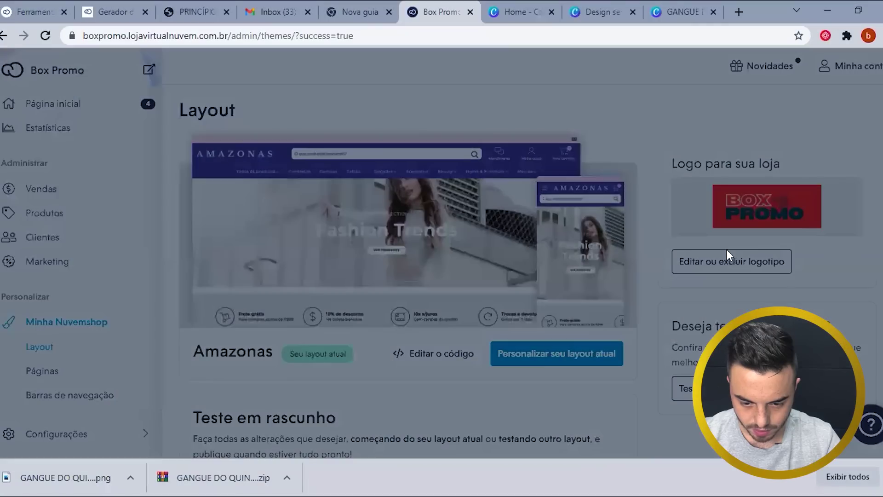
pyautogui.scroll(-3, 377, 286)
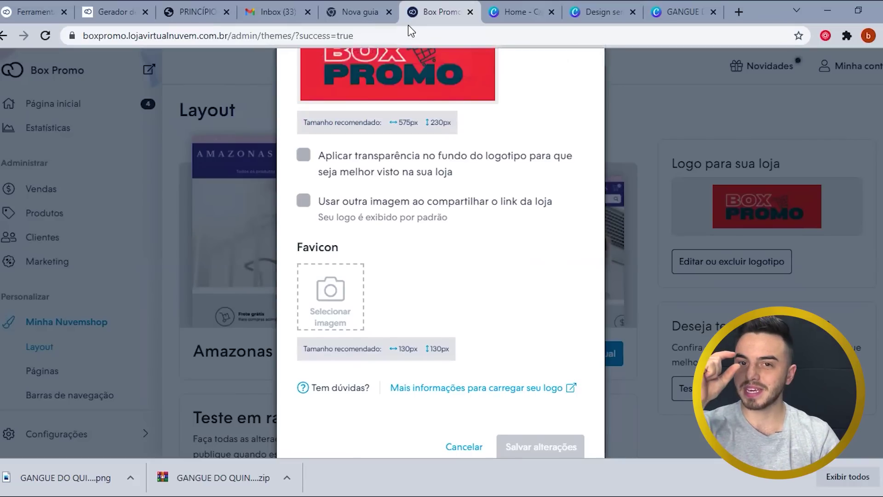
pyautogui.tripleClick(436, 350)
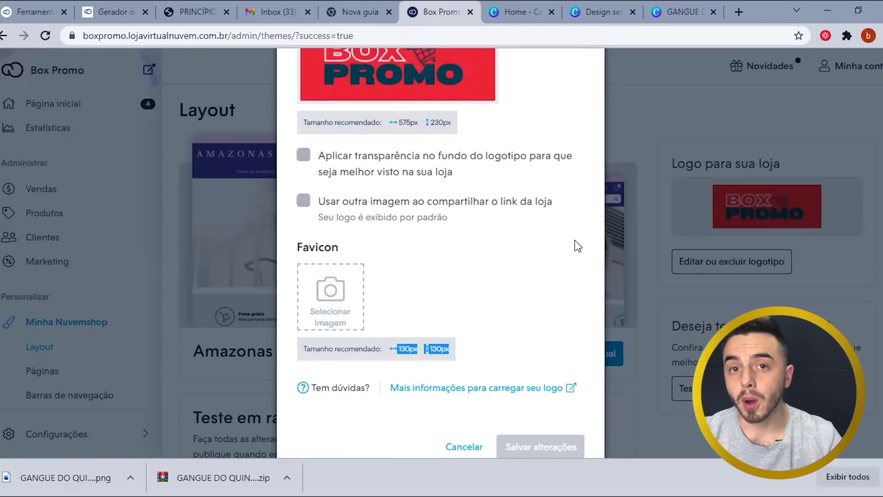
pyautogui.scroll(2, 510, 314)
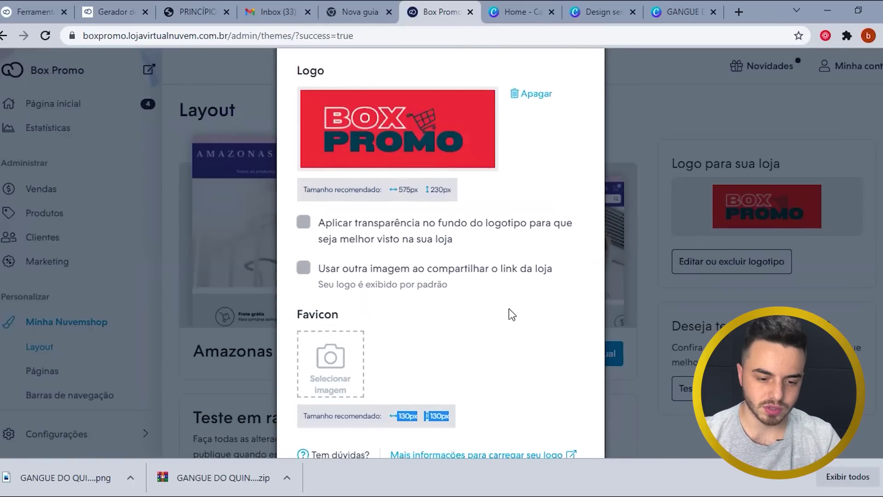
pyautogui.scroll(-2, 456, 343)
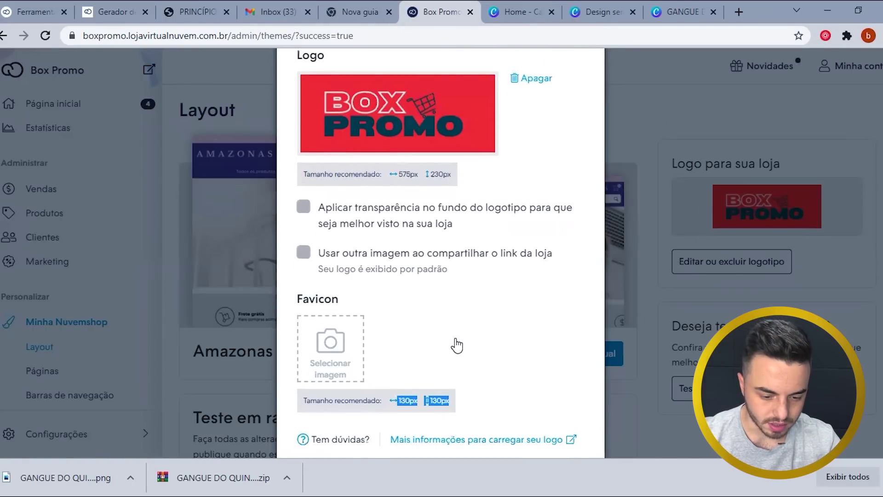
pyautogui.click(636, 149)
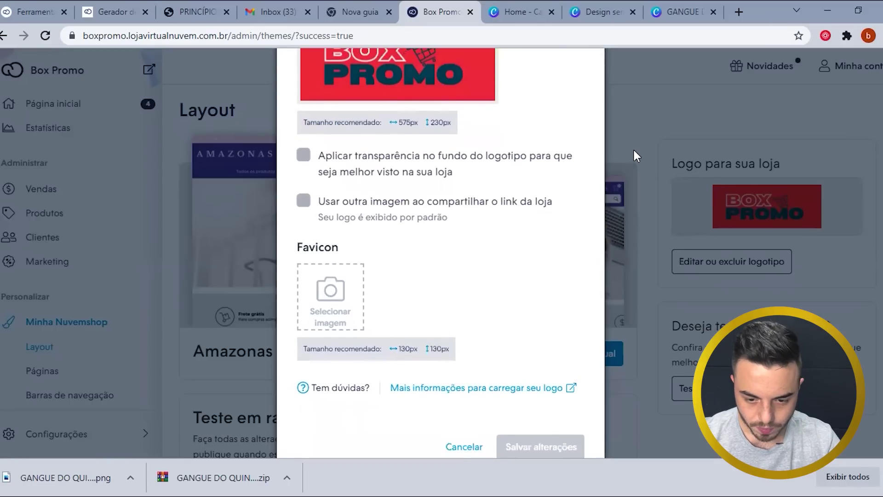
pyautogui.scroll(4, 478, 270)
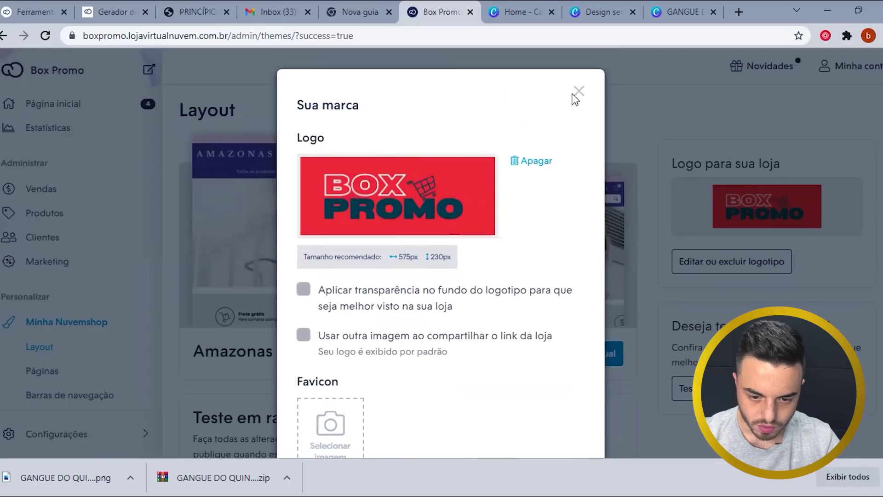
pyautogui.click(577, 92)
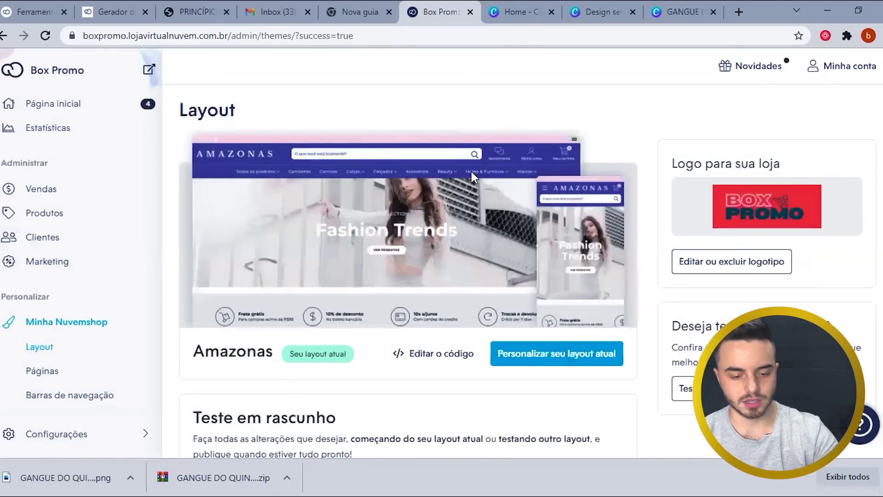
pyautogui.scroll(-2, 472, 180)
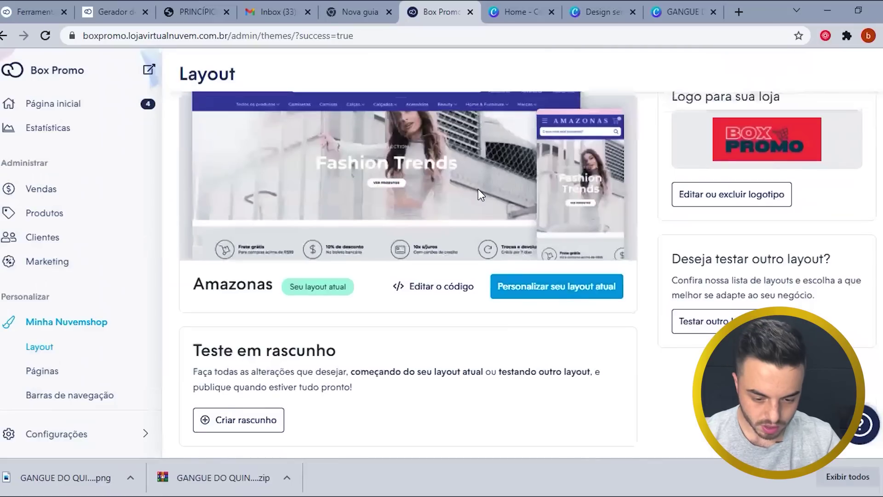
# - Open the Amazonas layout editor, review the mobile preview with the BOX PROMO logo, then return to admin
pyautogui.click(576, 295)
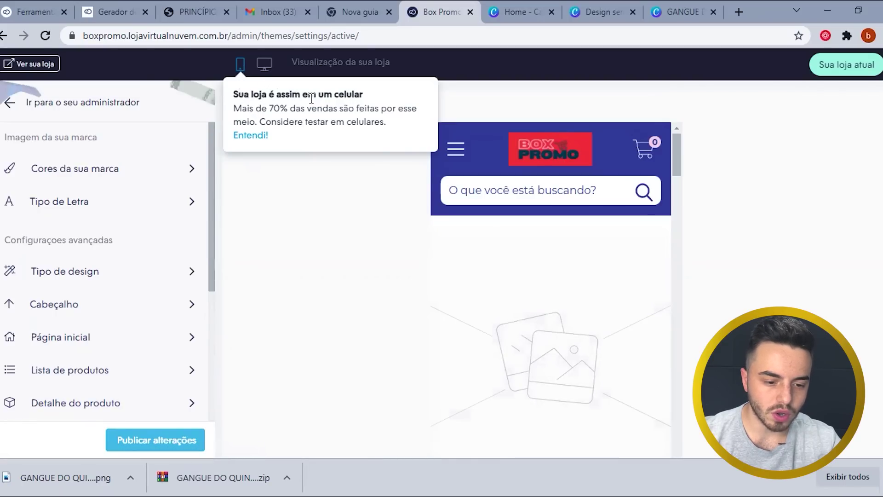
pyautogui.scroll(-2, 544, 229)
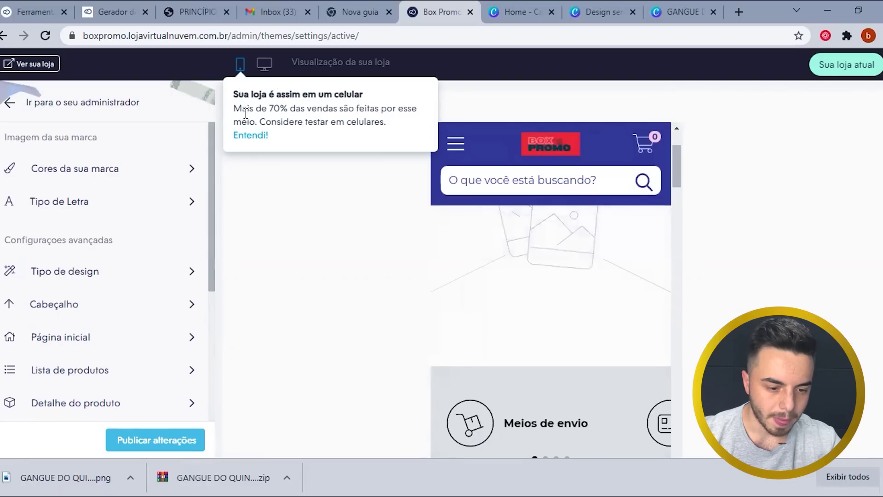
pyautogui.moveTo(279, 108); pyautogui.dragTo(375, 123)
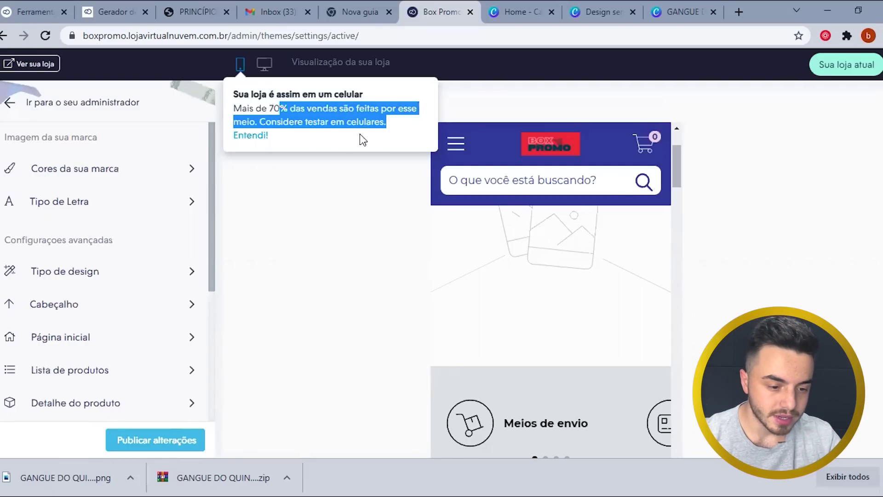
pyautogui.scroll(-3, 82, 329)
pyautogui.scroll(3, 83, 329)
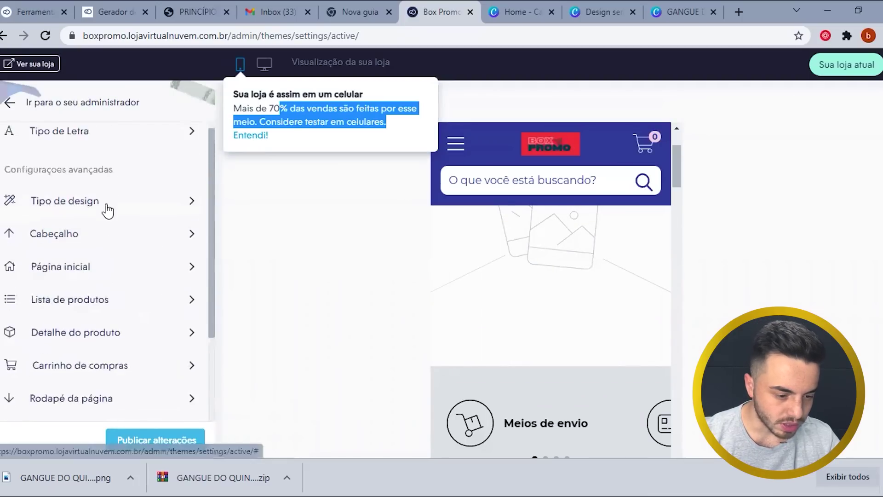
pyautogui.click(7, 103)
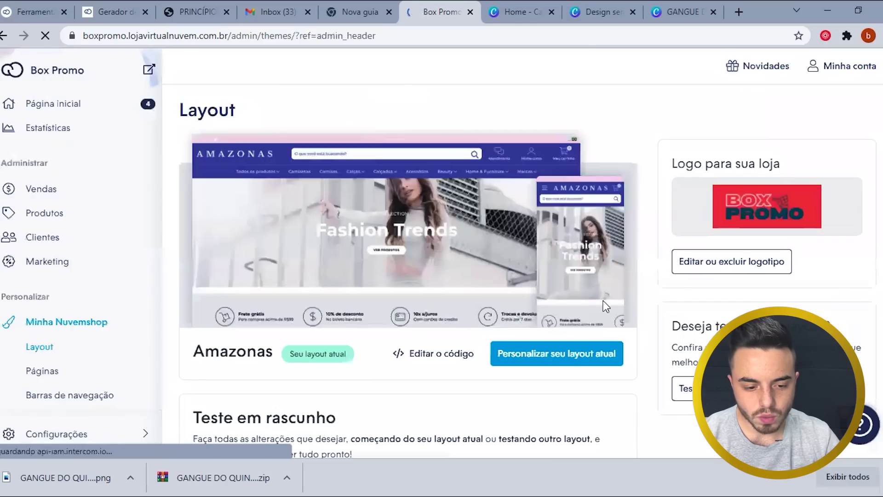
# - Scroll the 'Explore nossos temas' gallery past Silent, Lifestyle and Trend down to Focus
pyautogui.scroll(-1, 556, 301)
pyautogui.scroll(-2, 537, 313)
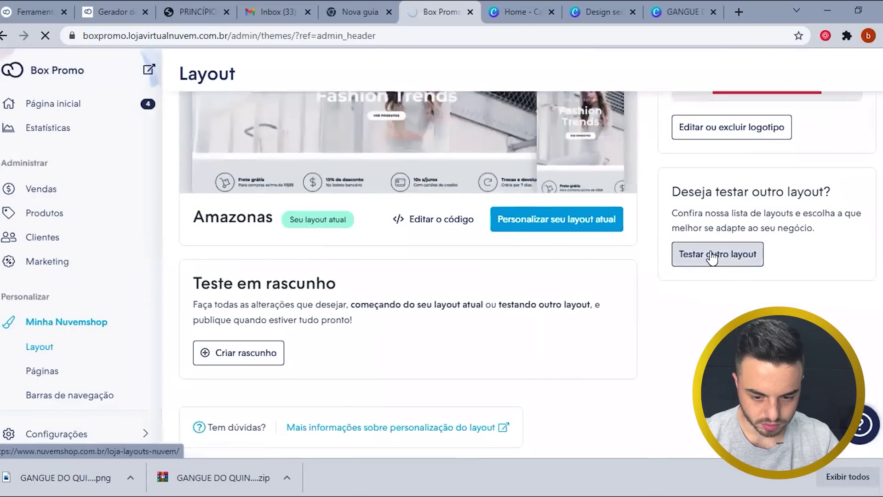
pyautogui.scroll(-2, 246, 152)
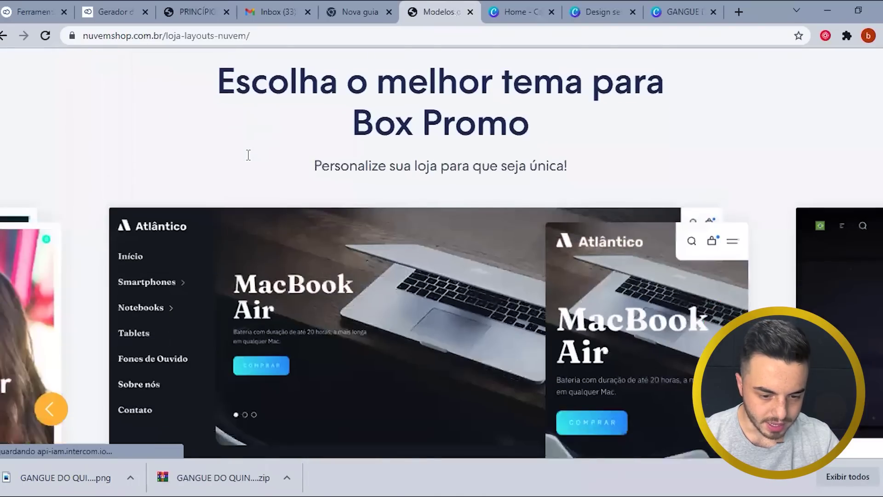
pyautogui.scroll(-10, 247, 154)
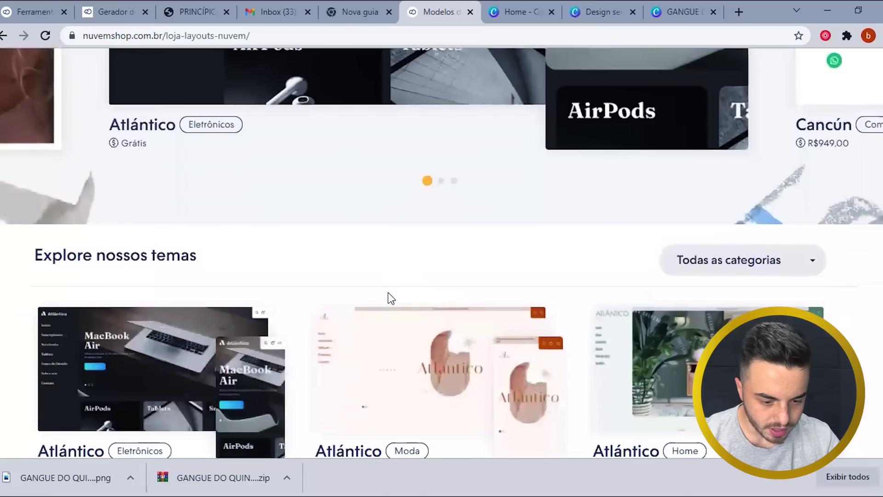
pyautogui.scroll(-6, 389, 298)
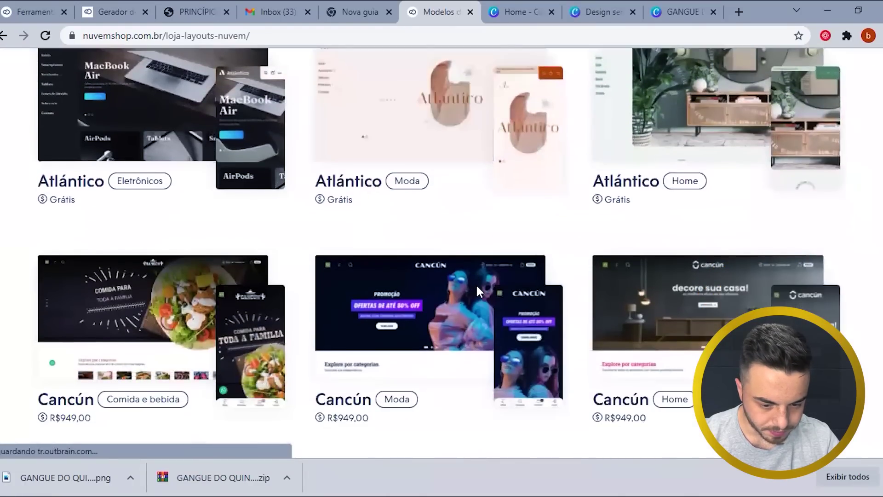
pyautogui.scroll(-1, 475, 289)
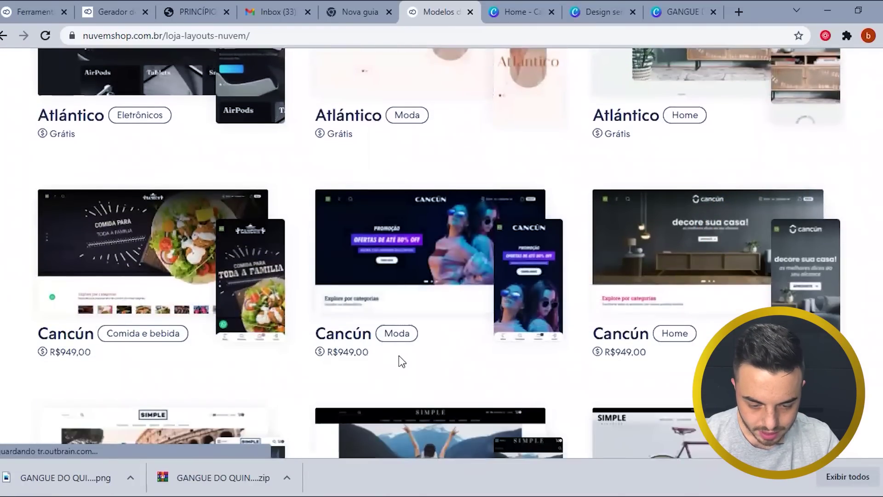
pyautogui.scroll(-1, 399, 356)
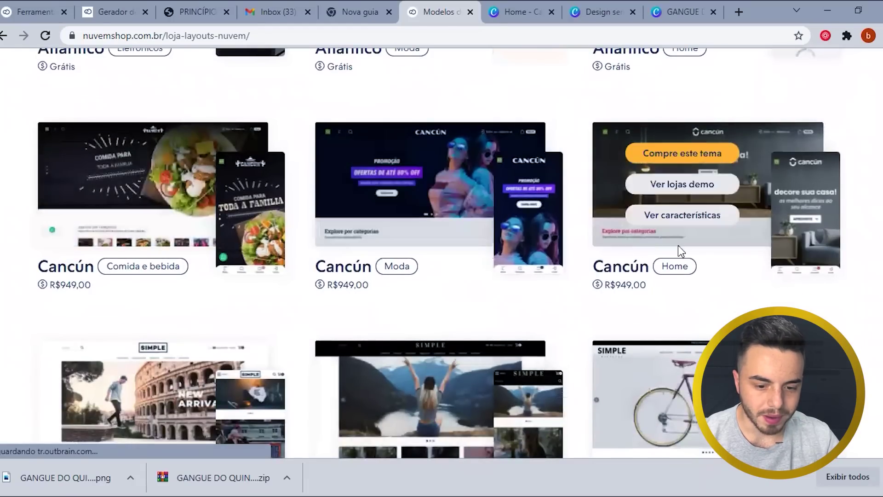
pyautogui.scroll(-1, 634, 276)
pyautogui.scroll(-3, 605, 271)
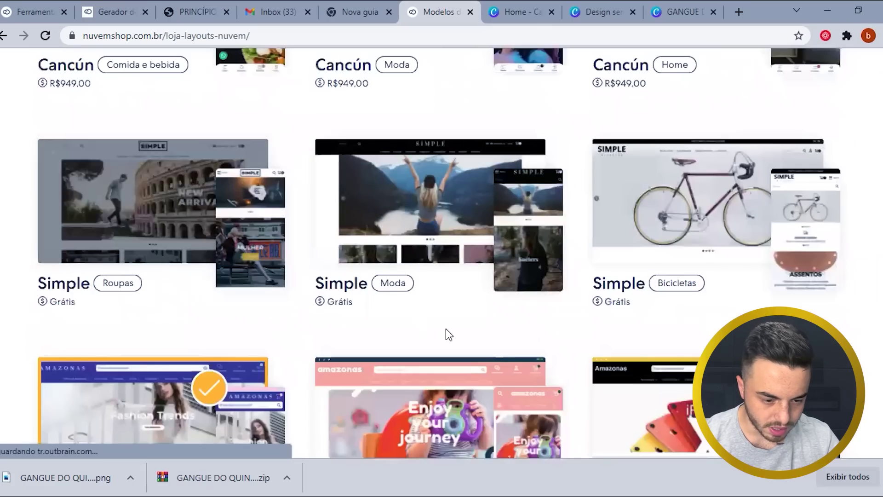
pyautogui.scroll(-3, 289, 305)
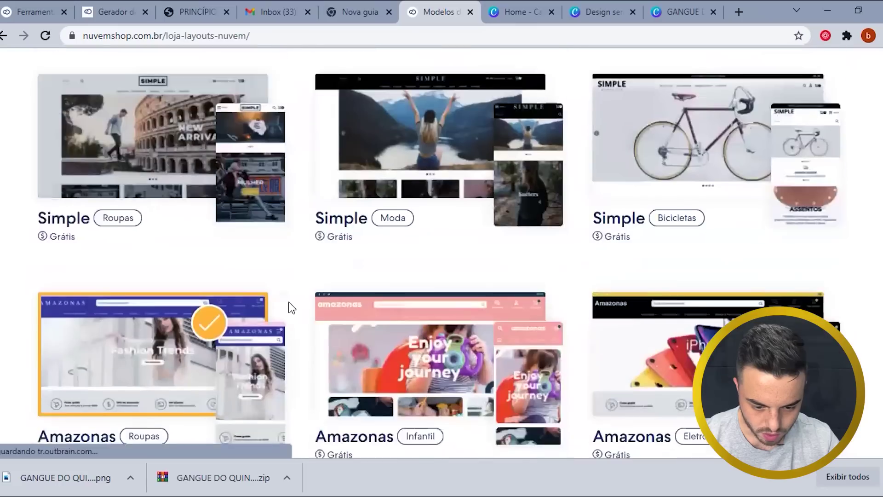
pyautogui.scroll(-1, 293, 281)
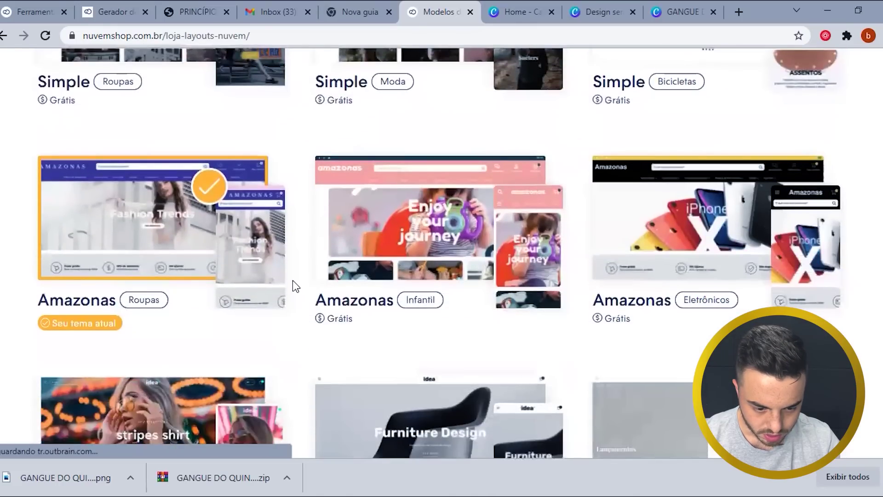
pyautogui.moveTo(341, 255)
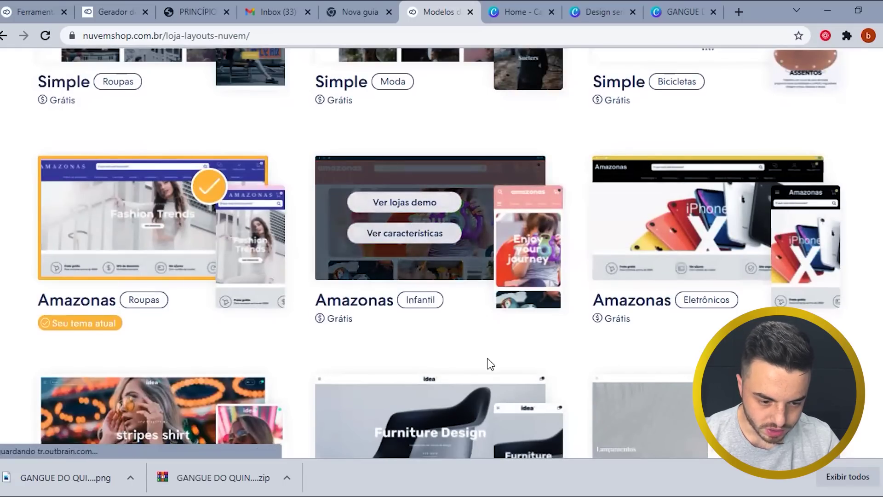
pyautogui.scroll(-1, 350, 358)
pyautogui.scroll(-1, 348, 354)
pyautogui.scroll(-1, 347, 363)
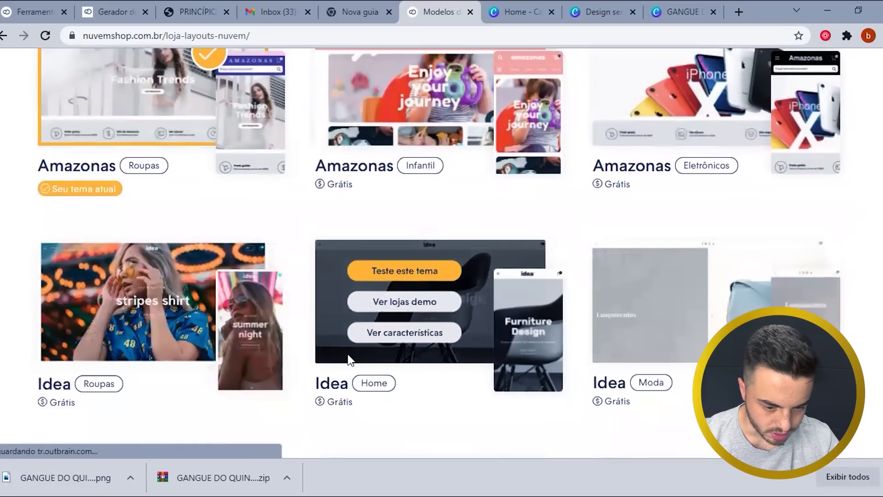
pyautogui.scroll(-4, 346, 378)
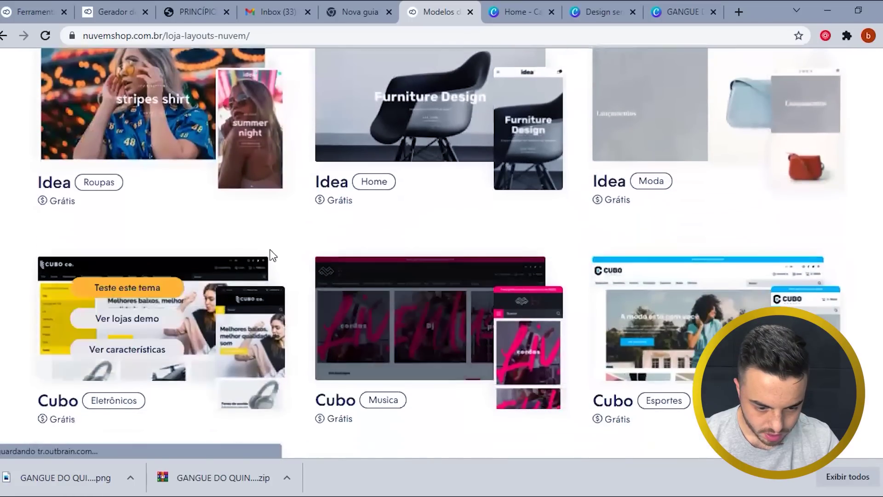
pyautogui.scroll(-1, 274, 251)
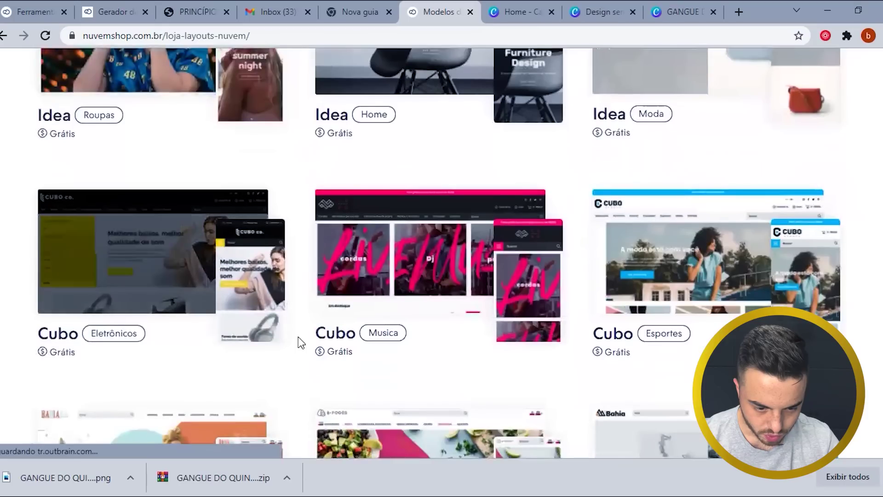
pyautogui.scroll(-1, 324, 410)
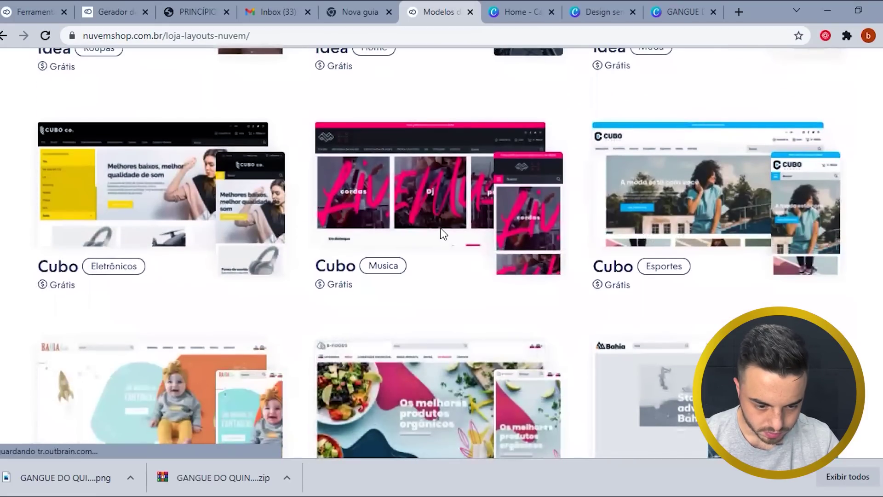
pyautogui.moveTo(442, 232)
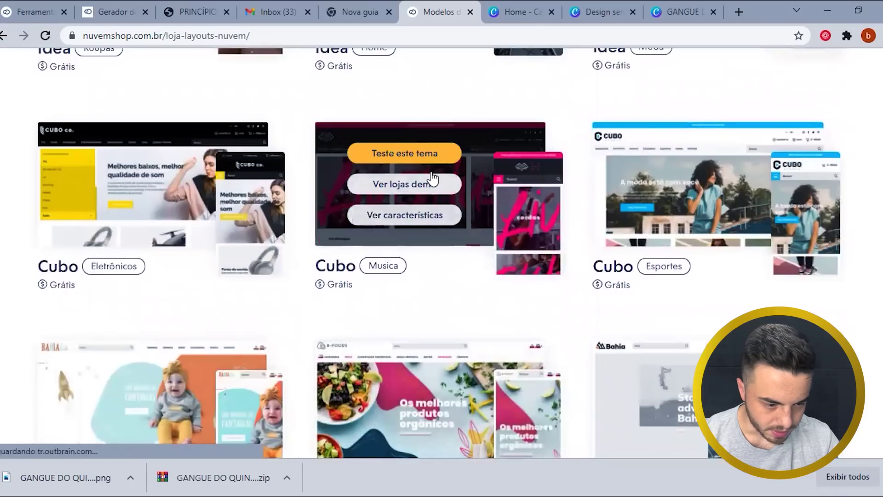
pyautogui.moveTo(416, 376)
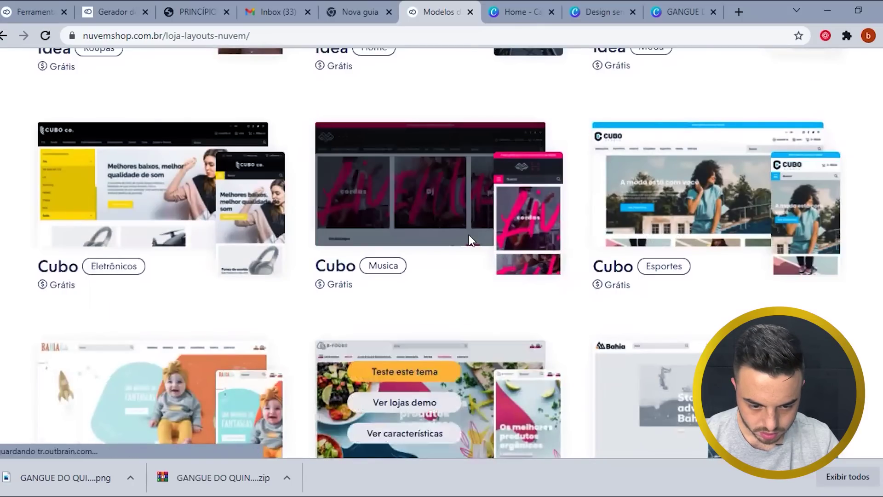
pyautogui.scroll(-4, 439, 319)
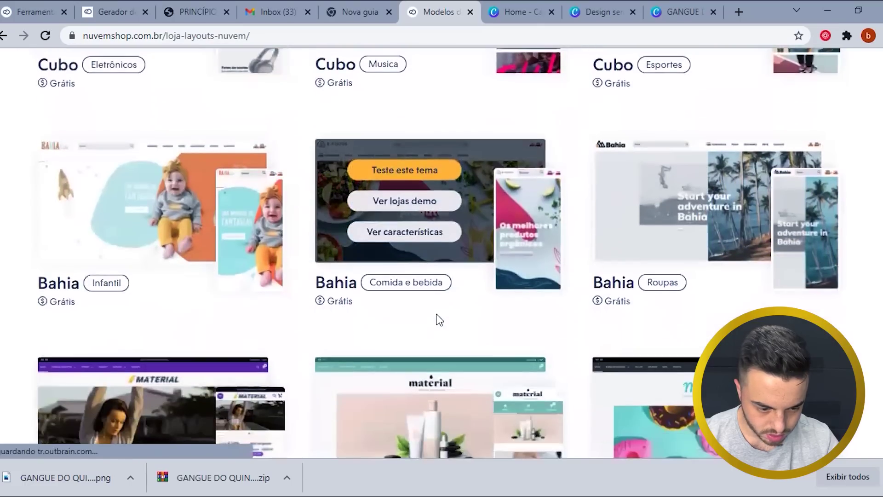
pyautogui.scroll(-1, 409, 324)
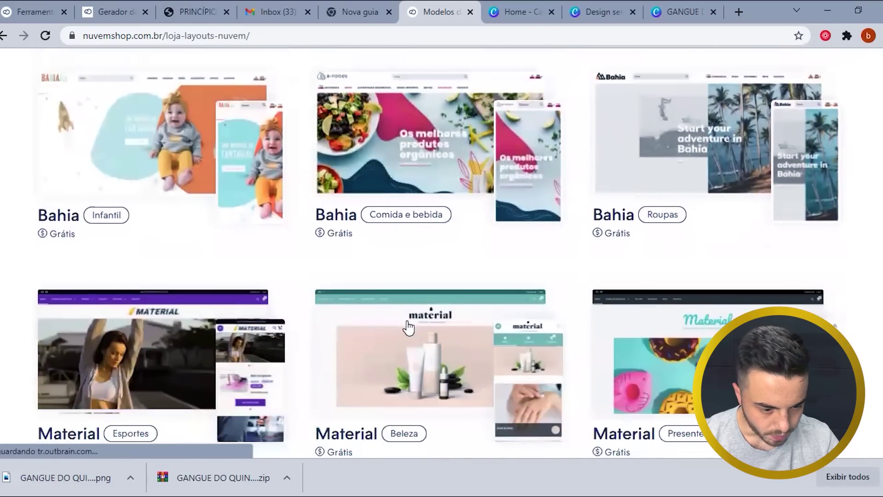
pyautogui.scroll(-7, 408, 322)
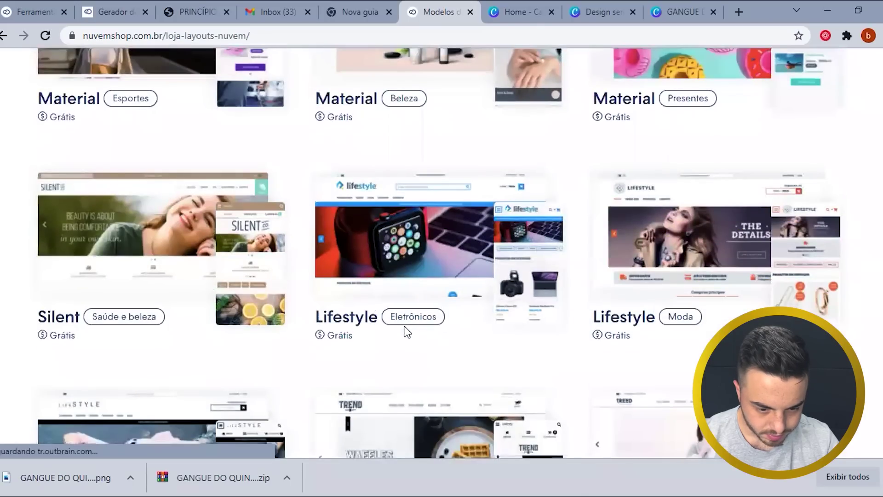
pyautogui.scroll(-1, 397, 350)
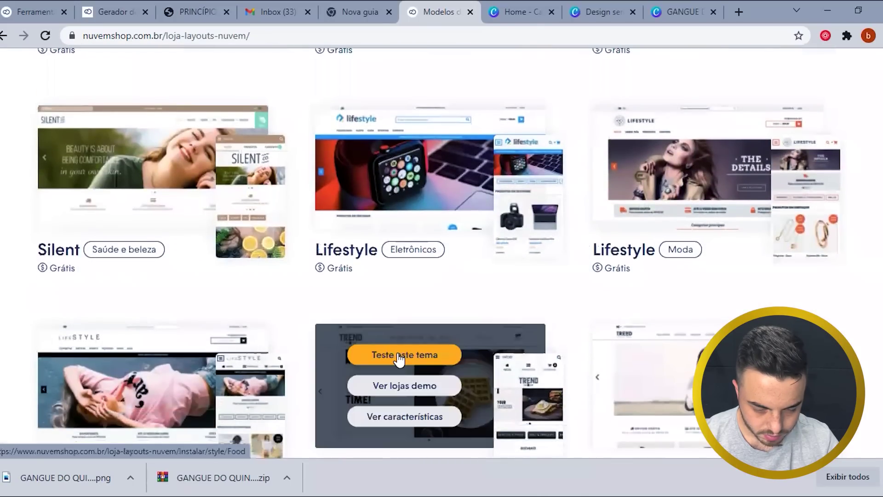
pyautogui.scroll(-2, 394, 341)
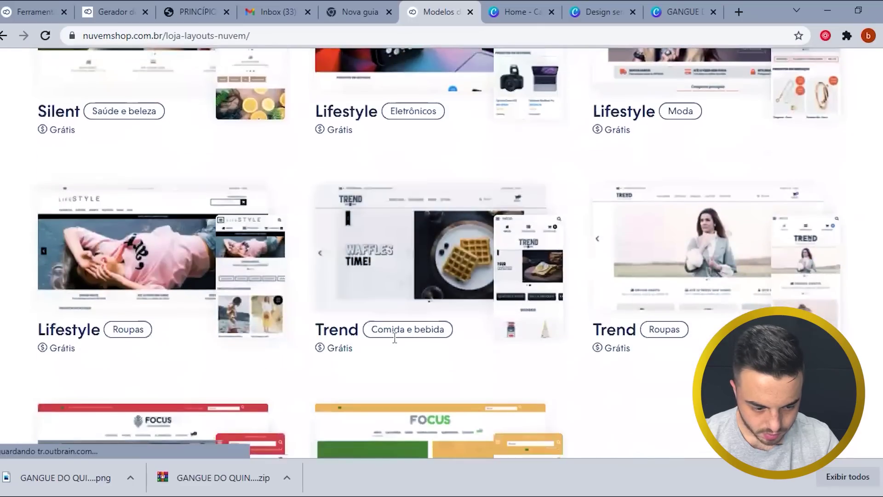
pyautogui.scroll(-5, 394, 338)
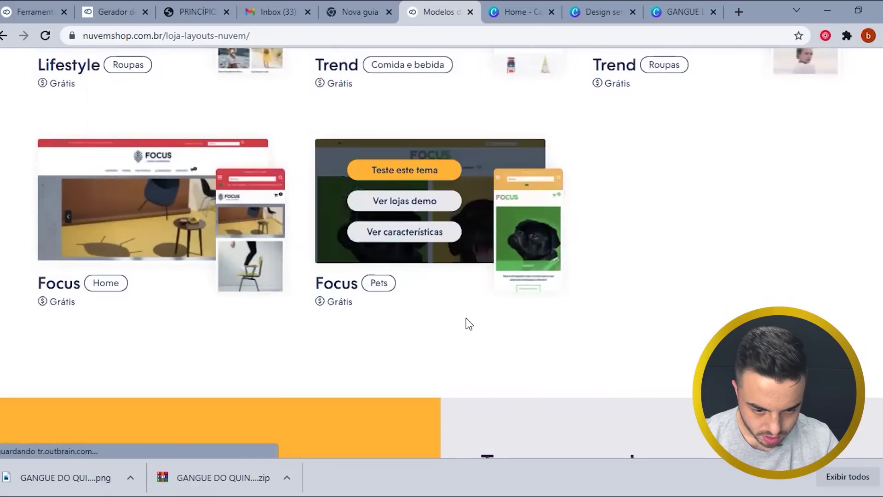
pyautogui.scroll(-1, 362, 309)
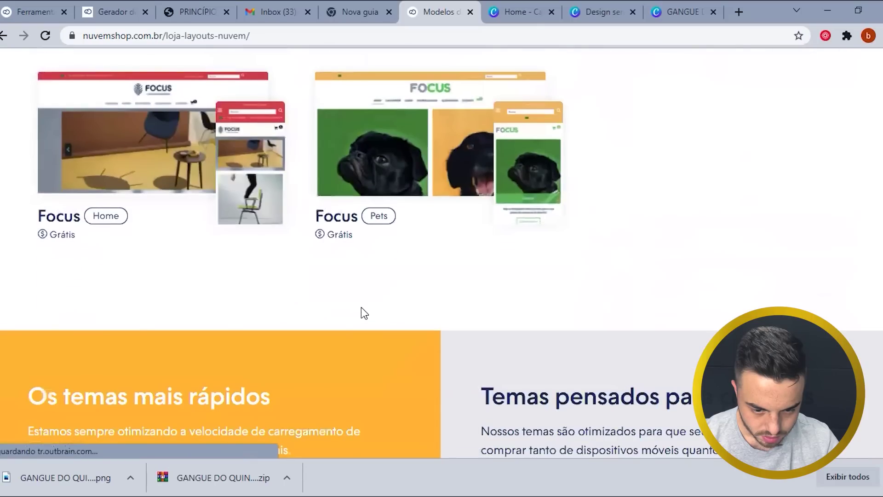
pyautogui.scroll(-2, 398, 240)
pyautogui.scroll(3, 397, 240)
pyautogui.moveTo(404, 196)
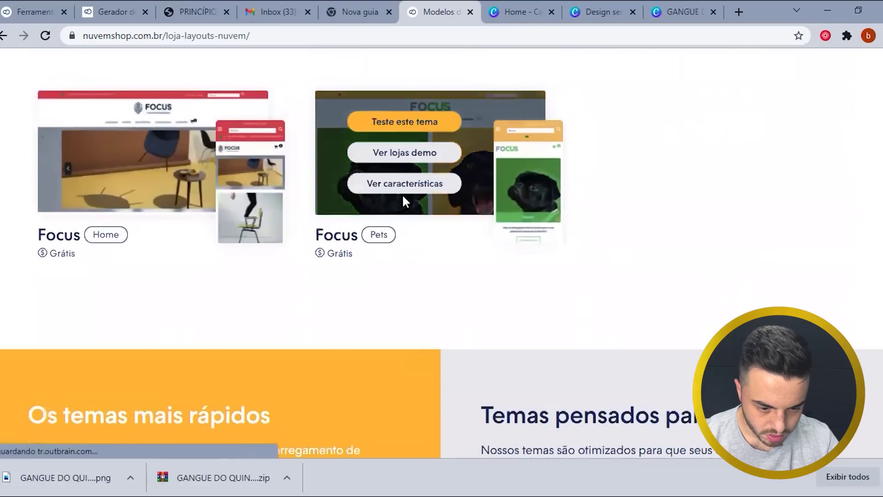
pyautogui.click(428, 156)
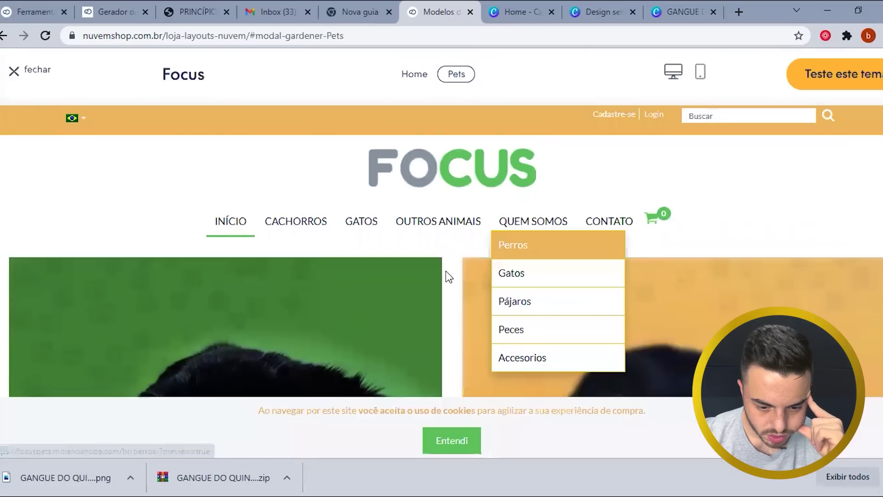
pyautogui.scroll(-6, 446, 262)
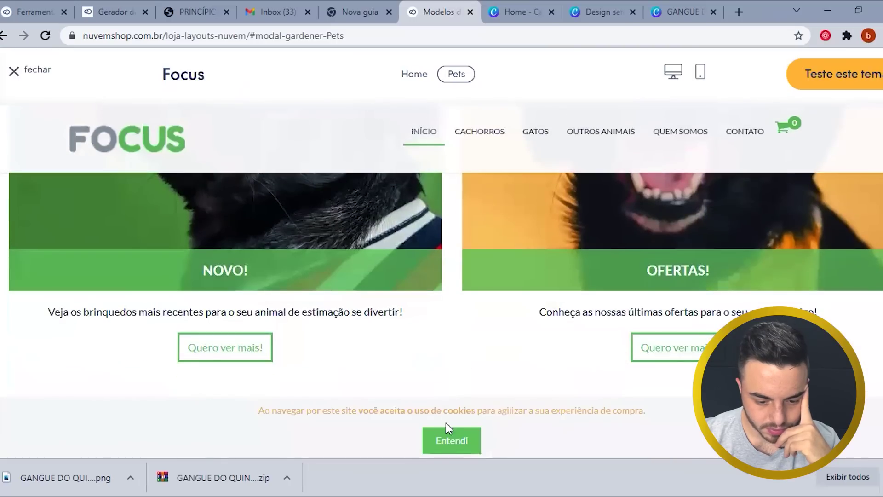
pyautogui.click(458, 442)
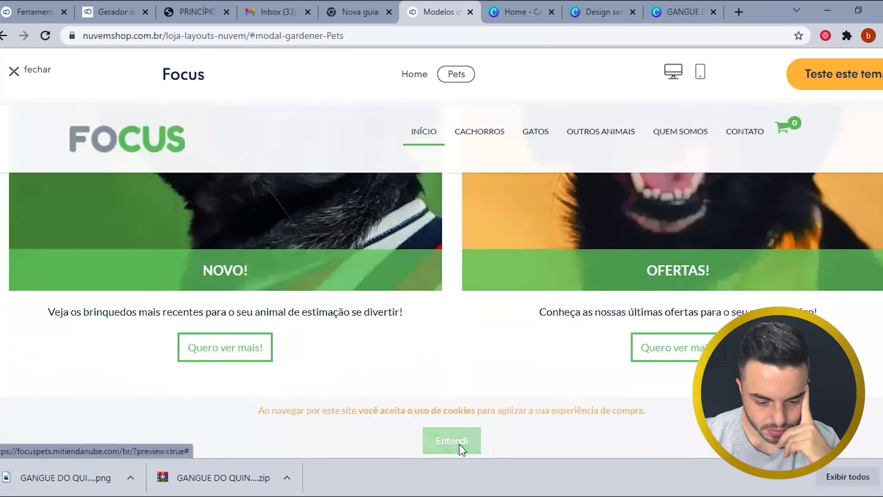
pyautogui.scroll(-10, 474, 349)
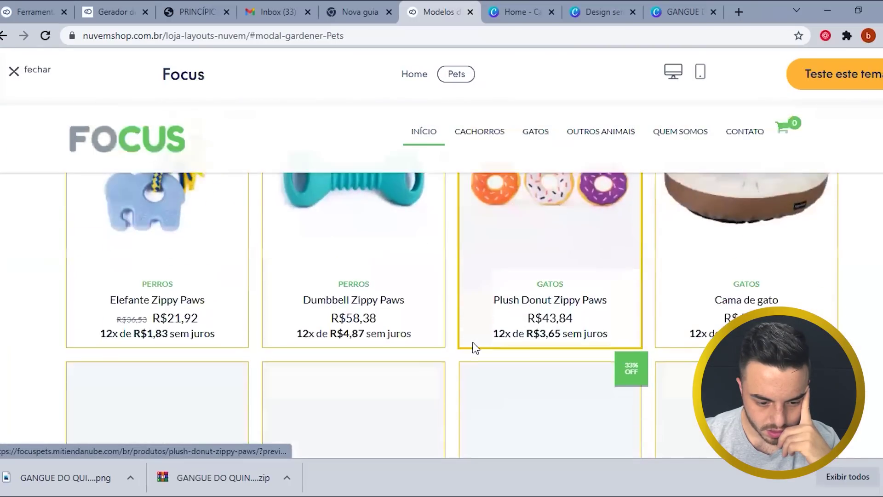
pyautogui.scroll(1, 474, 349)
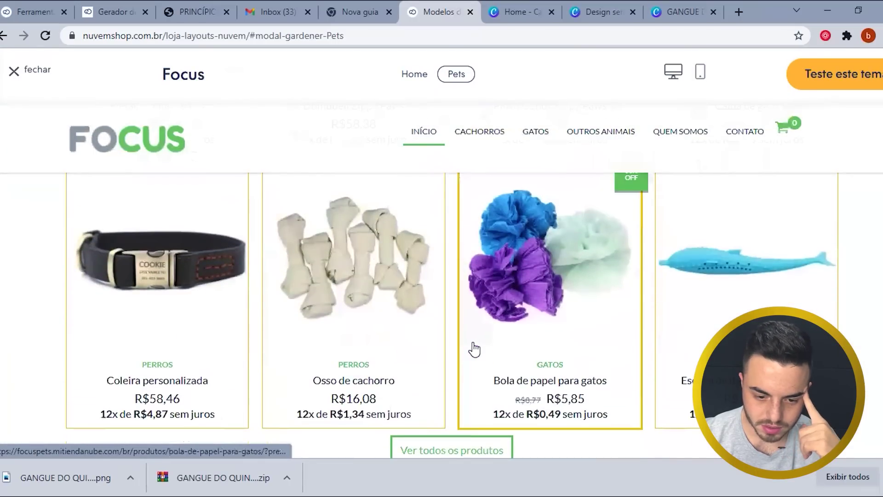
pyautogui.click(13, 72)
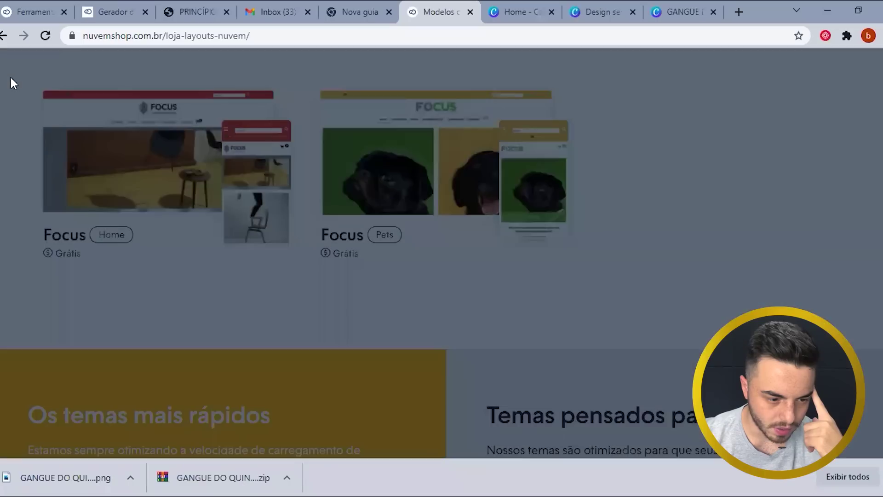
pyautogui.scroll(6, 357, 244)
pyautogui.scroll(10, 565, 290)
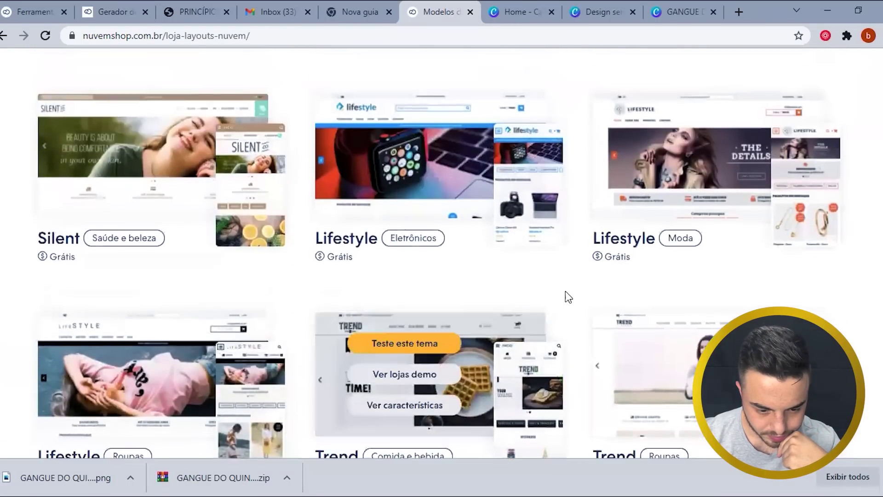
pyautogui.scroll(3, 562, 297)
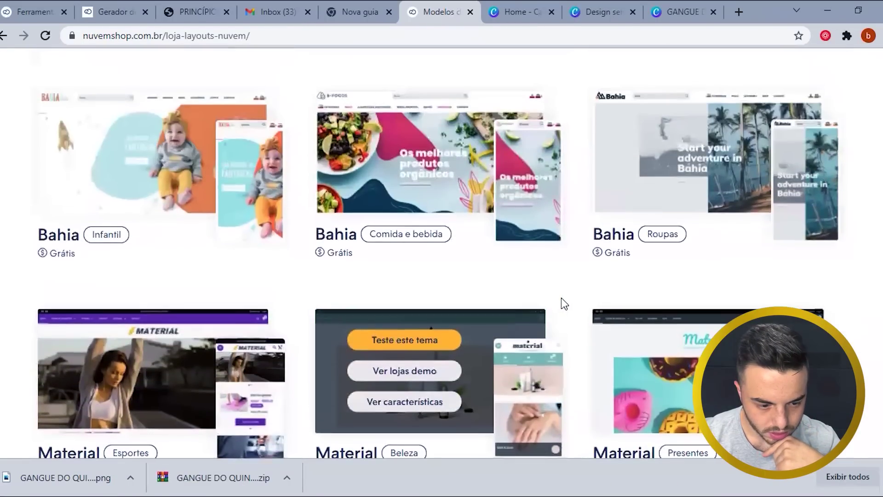
pyautogui.scroll(3, 561, 297)
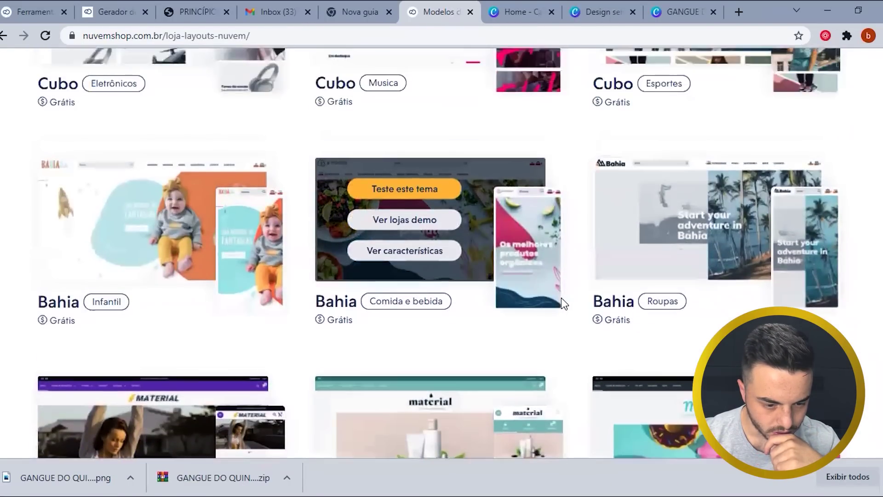
pyautogui.scroll(1, 559, 300)
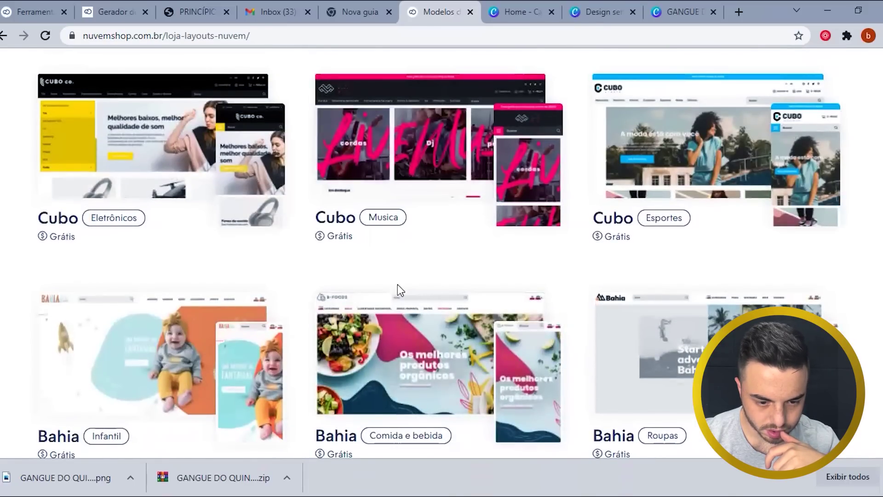
pyautogui.moveTo(433, 164)
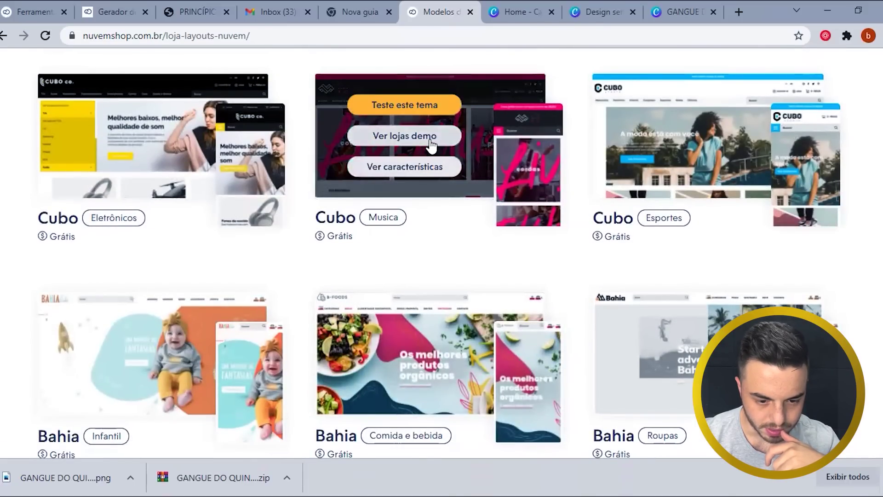
# - Browse the Cubo Musica demo store, then choose 'Teste este tema' for Box Promo
pyautogui.click(432, 143)
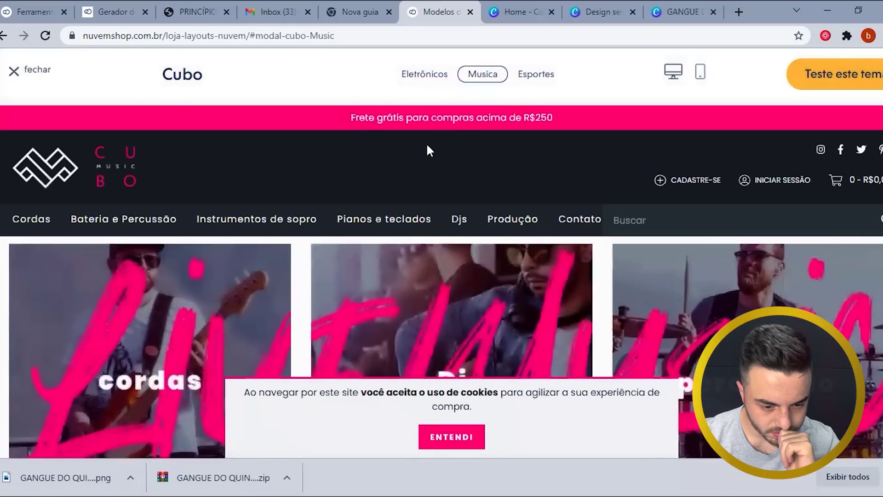
pyautogui.scroll(-5, 341, 178)
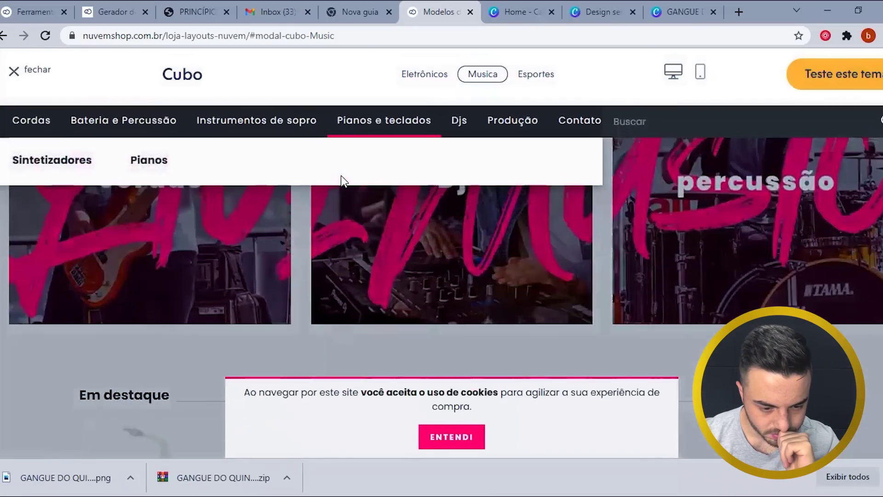
pyautogui.scroll(-10, 385, 252)
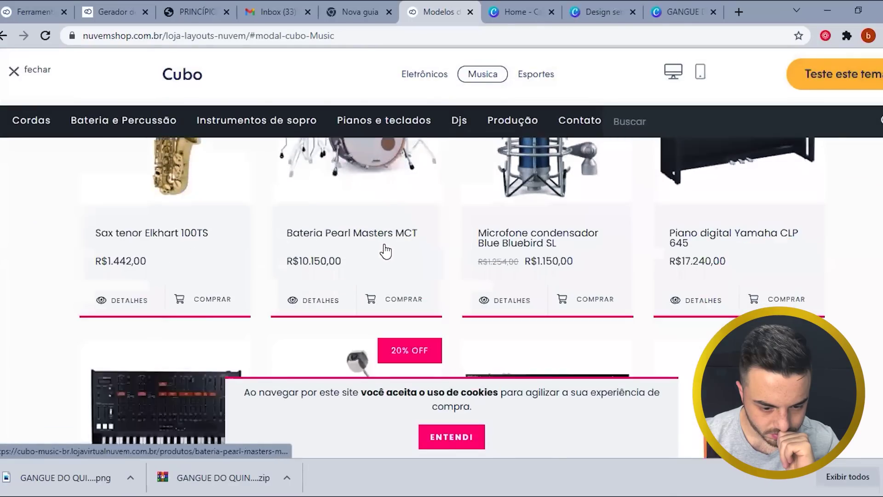
pyautogui.scroll(-5, 385, 252)
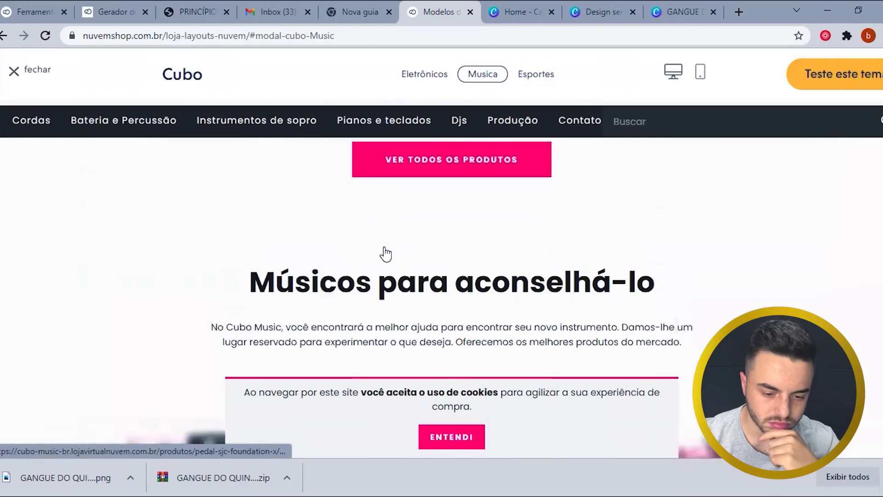
pyautogui.scroll(6, 384, 250)
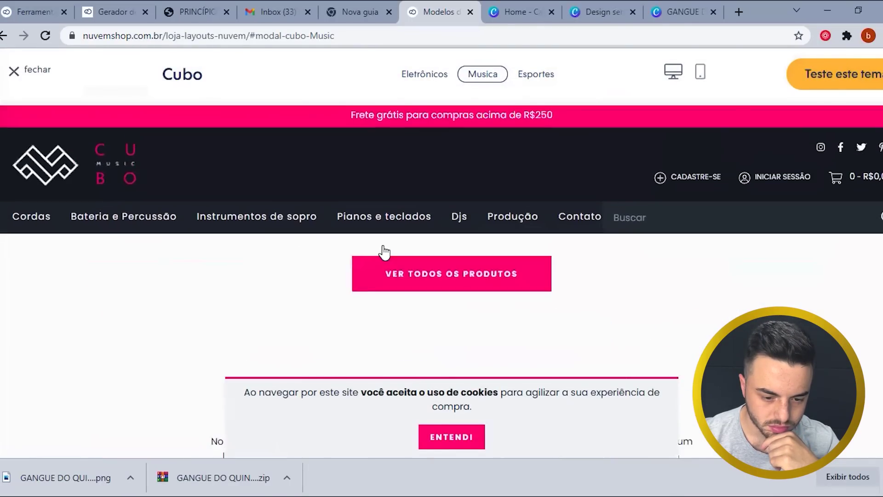
pyautogui.scroll(4, 460, 257)
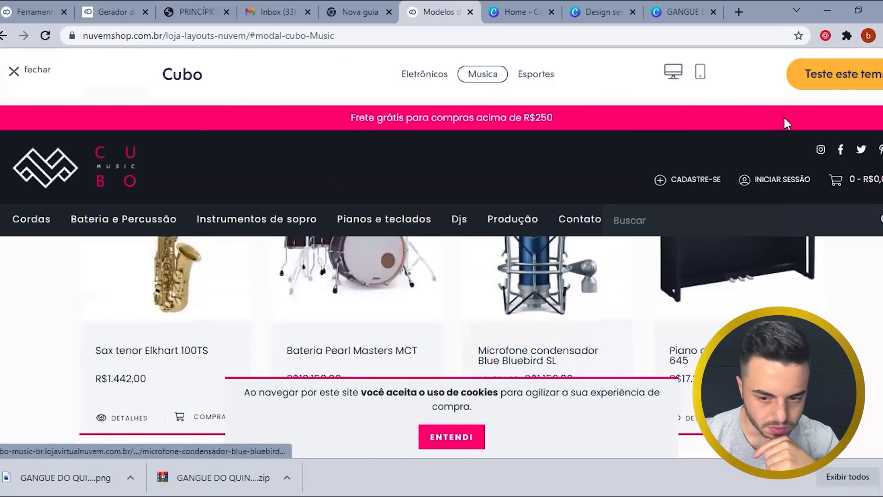
pyautogui.click(820, 78)
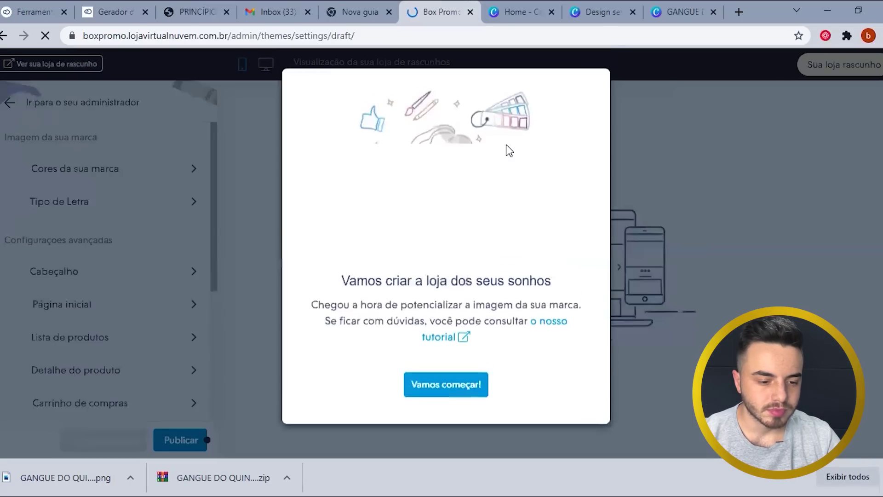
# - Dismiss the editor welcome and open the Cores da sua marca settings
pyautogui.click(473, 388)
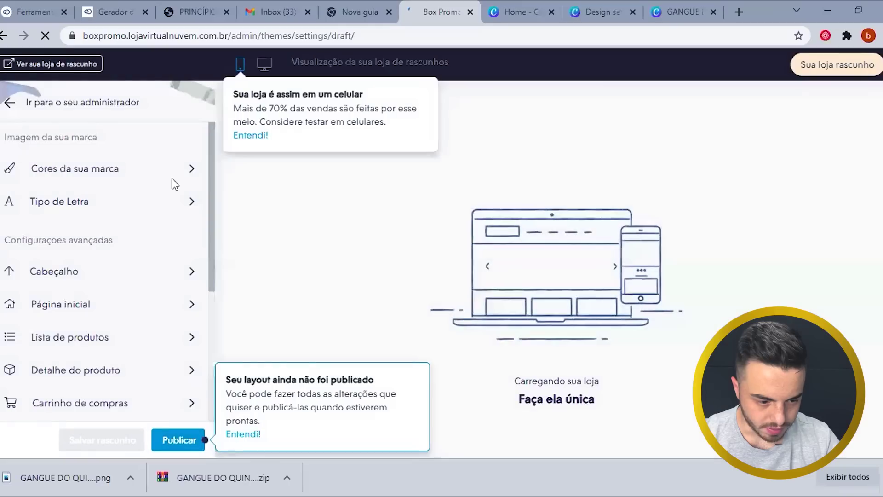
pyautogui.click(121, 173)
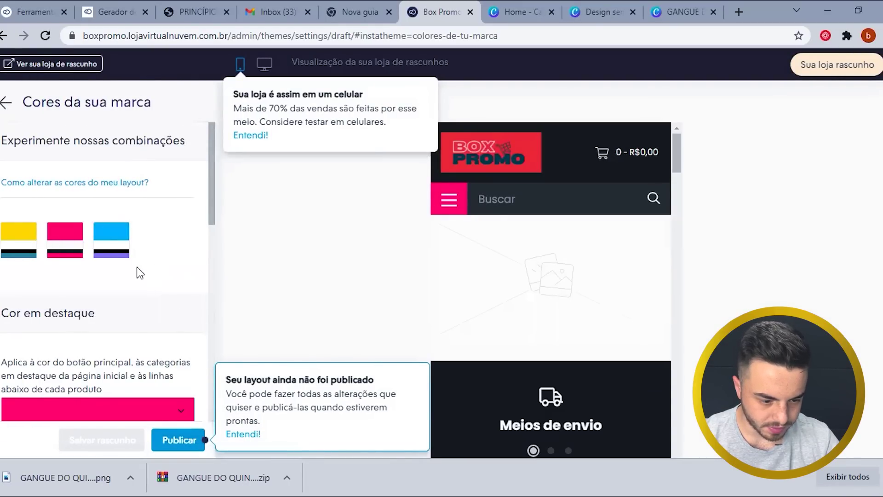
pyautogui.scroll(-2, 112, 296)
pyautogui.scroll(-1, 96, 313)
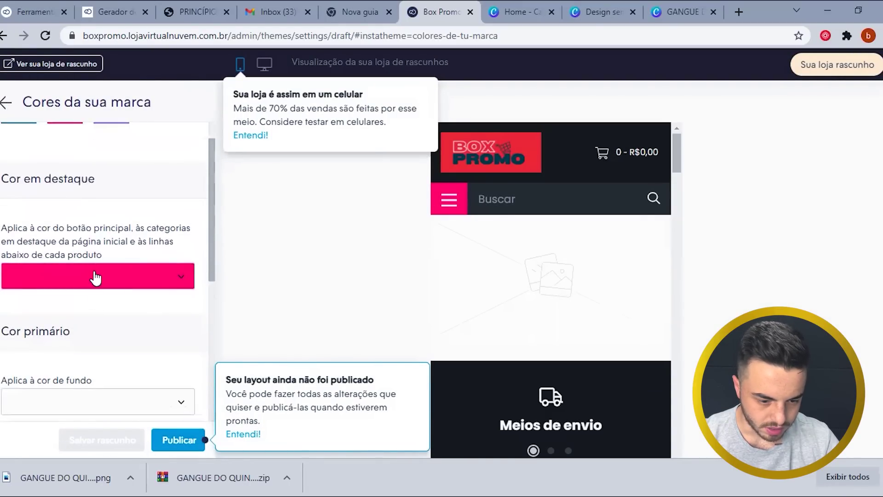
pyautogui.scroll(-4, 95, 278)
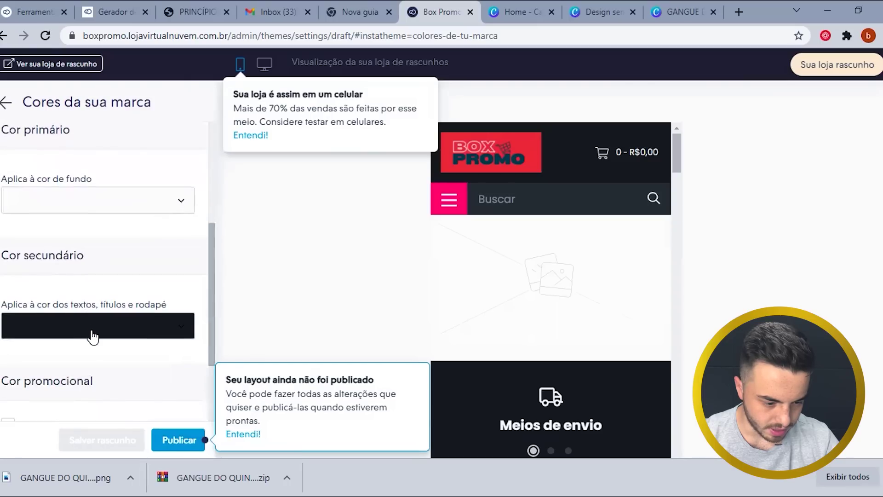
pyautogui.scroll(-3, 92, 337)
pyautogui.scroll(3, 95, 299)
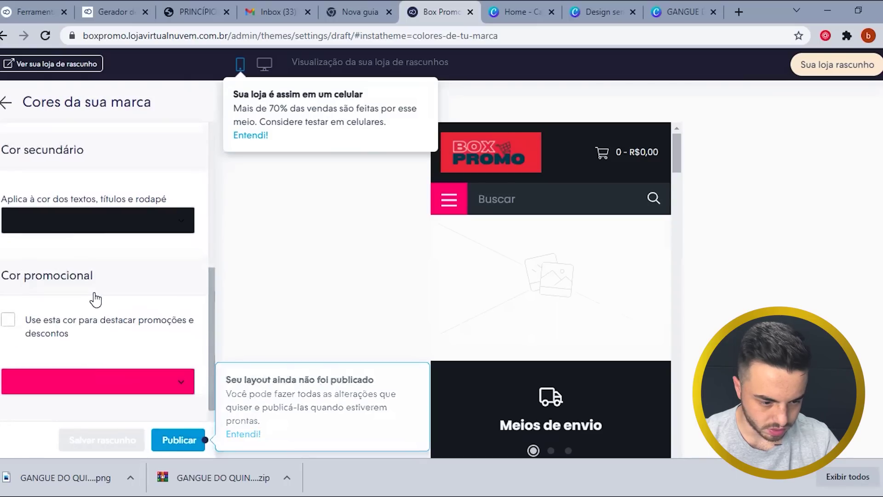
pyautogui.scroll(-3, 95, 299)
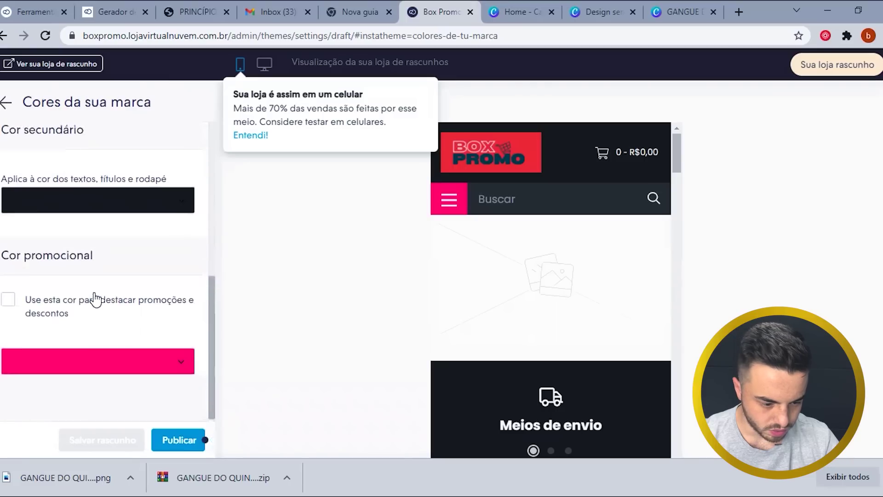
pyautogui.scroll(4, 96, 297)
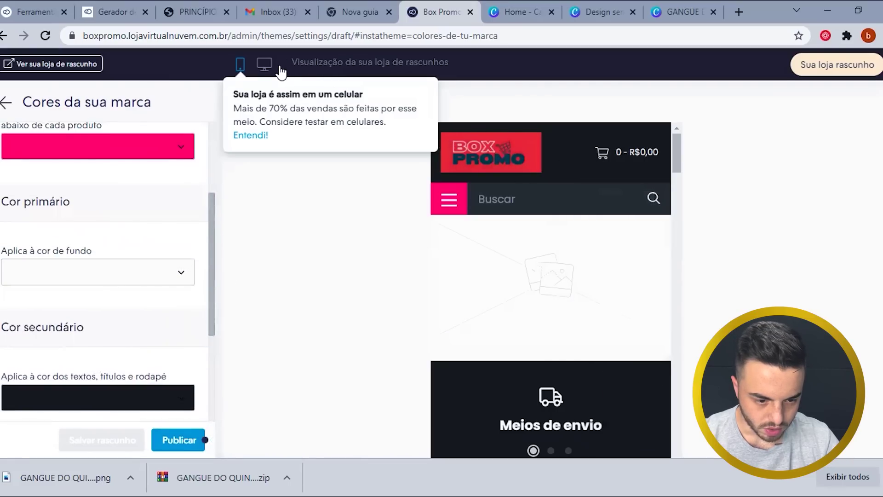
# - Dismiss the mobile-sales tip and switch the store preview to desktop layout
pyautogui.click(251, 135)
pyautogui.click(264, 64)
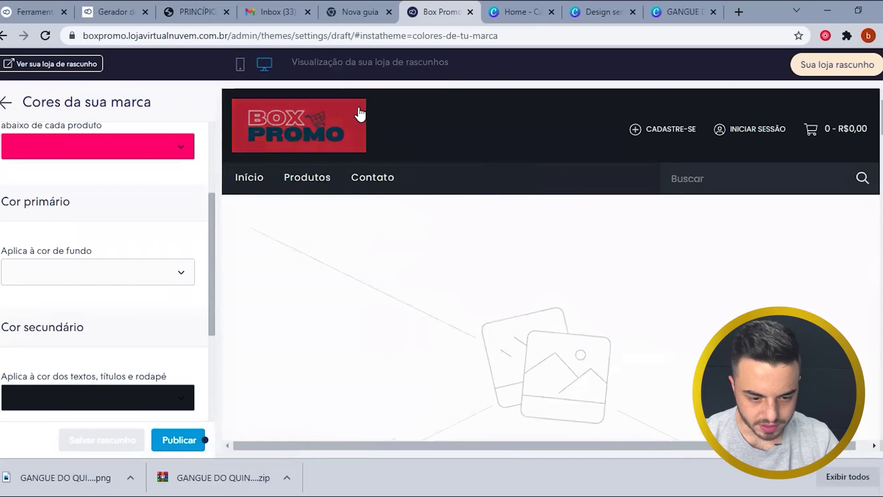
pyautogui.scroll(2, 129, 261)
pyautogui.scroll(-5, 131, 266)
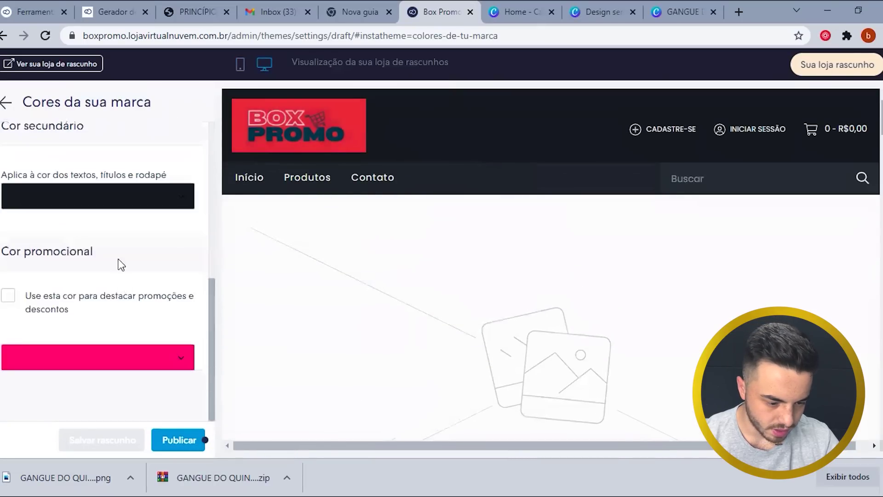
pyautogui.click(124, 201)
# - Make text, titles and footer red and the highlight colour dark teal
pyautogui.click(74, 252)
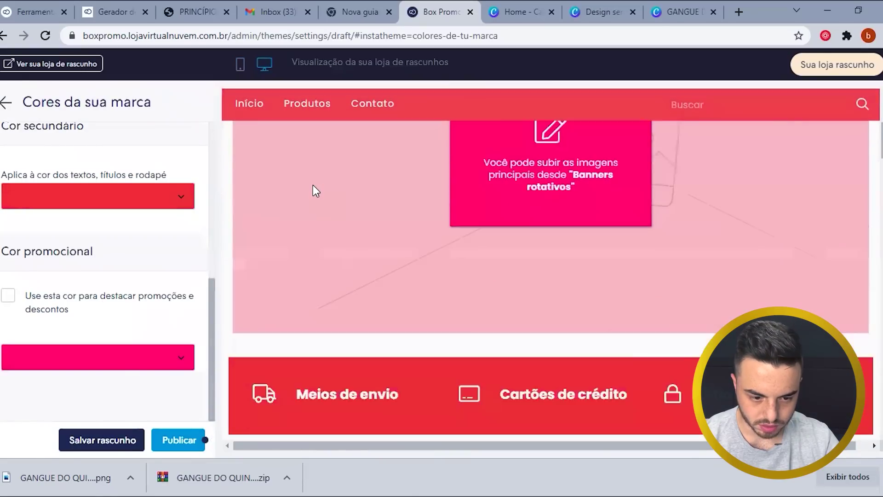
pyautogui.scroll(8, 73, 226)
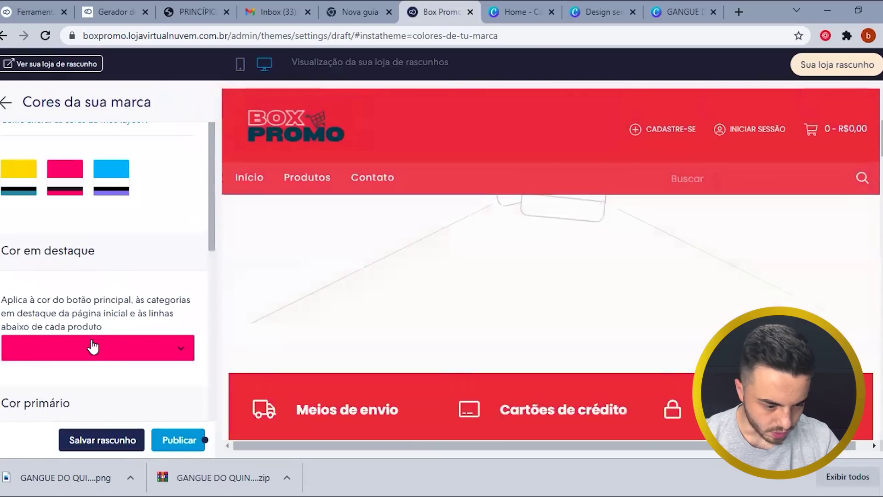
pyautogui.click(91, 345)
pyautogui.scroll(-2, 92, 313)
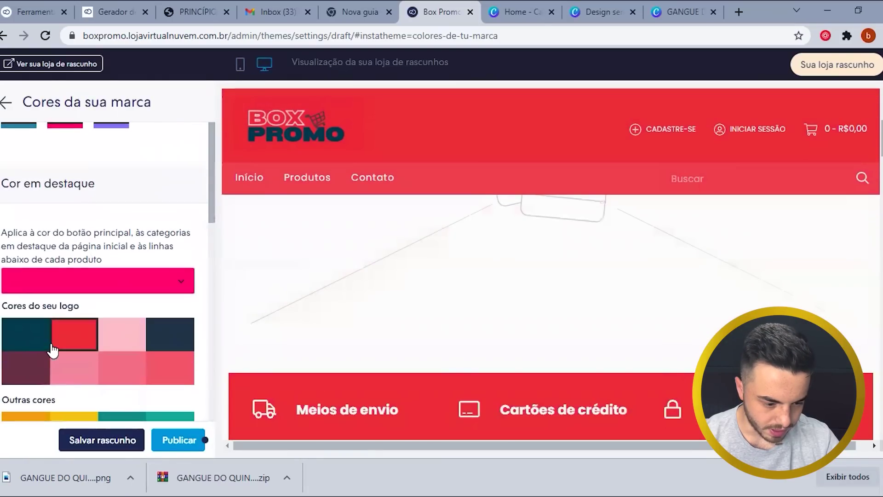
pyautogui.click(15, 340)
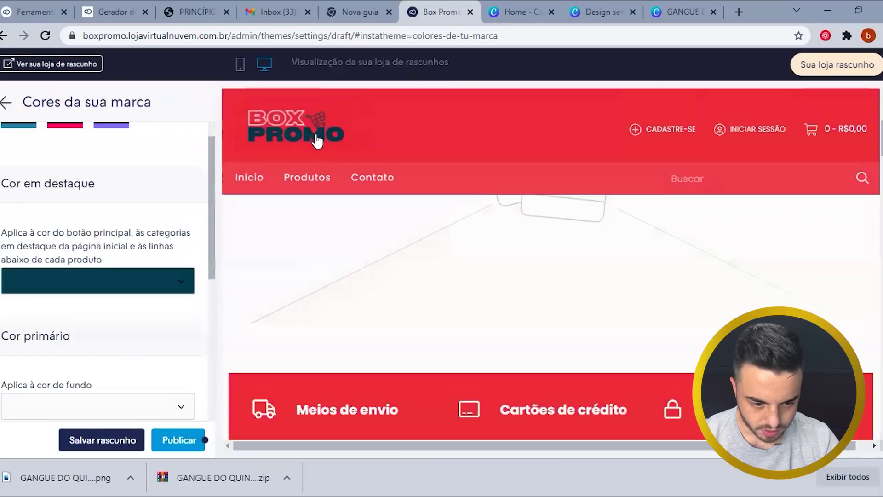
pyautogui.scroll(-8, 38, 299)
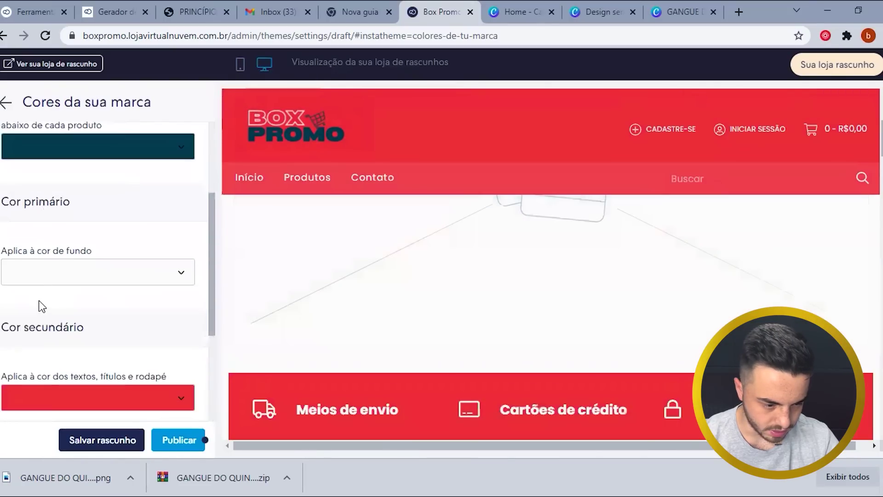
pyautogui.scroll(-2, 39, 302)
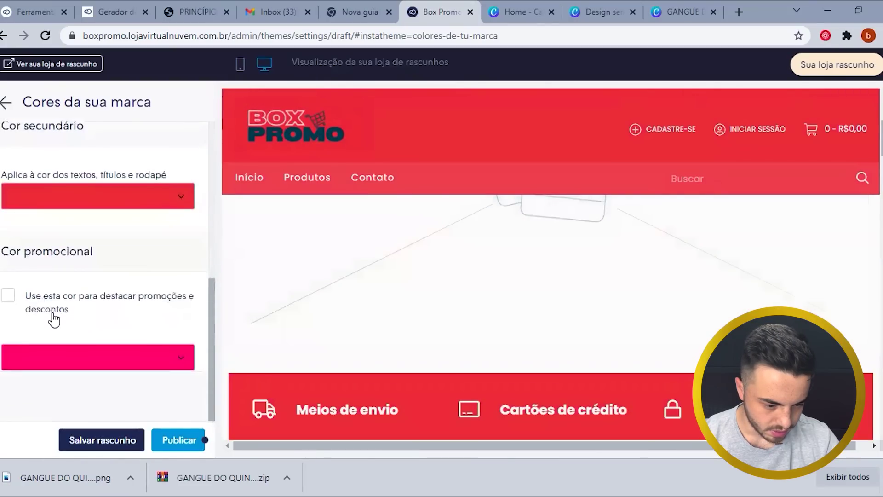
# - Copy orange #ff9c5b from the Paleta de Cores palette for the promotional colour
pyautogui.click(127, 363)
pyautogui.scroll(-4, 123, 364)
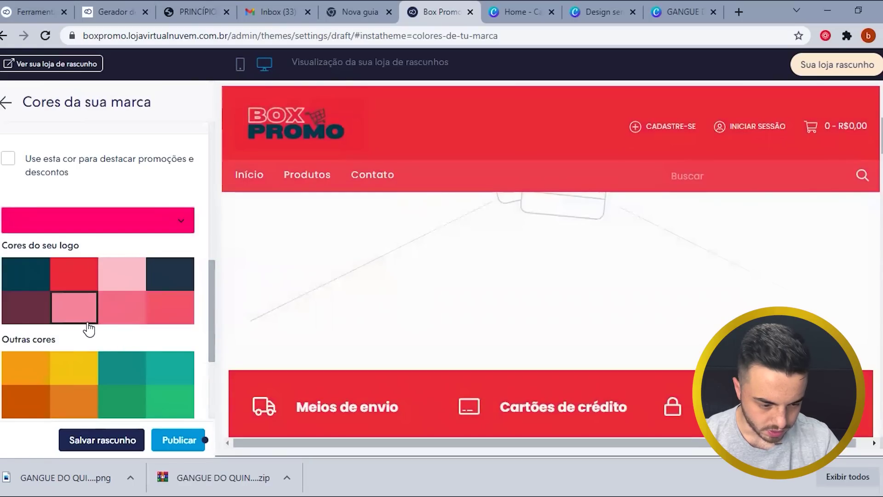
pyautogui.scroll(-2, 88, 329)
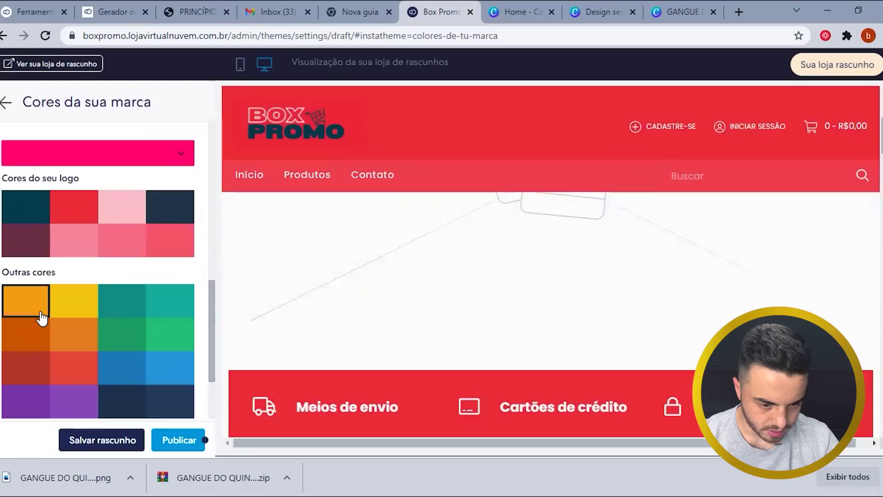
pyautogui.scroll(-4, 39, 339)
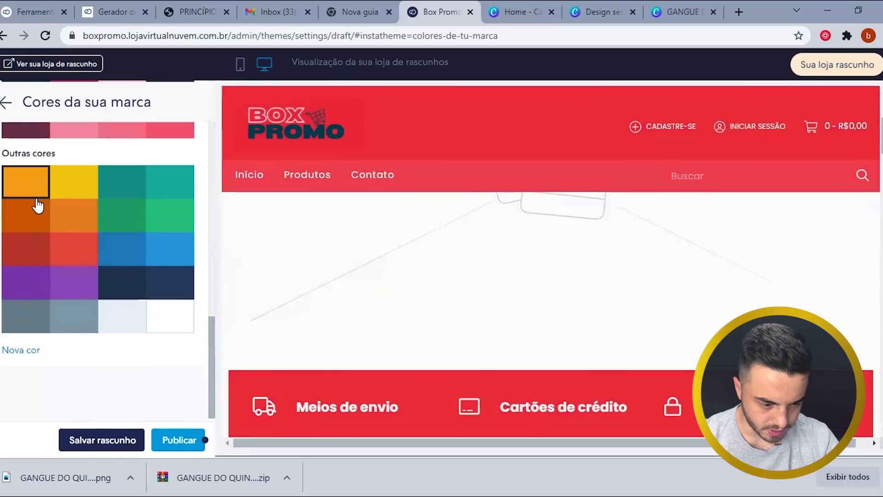
pyautogui.click(109, 6)
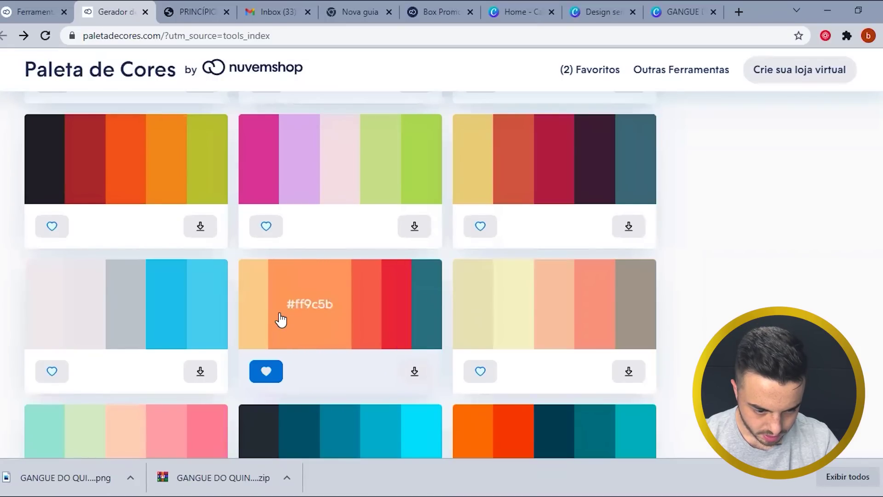
pyautogui.click(314, 317)
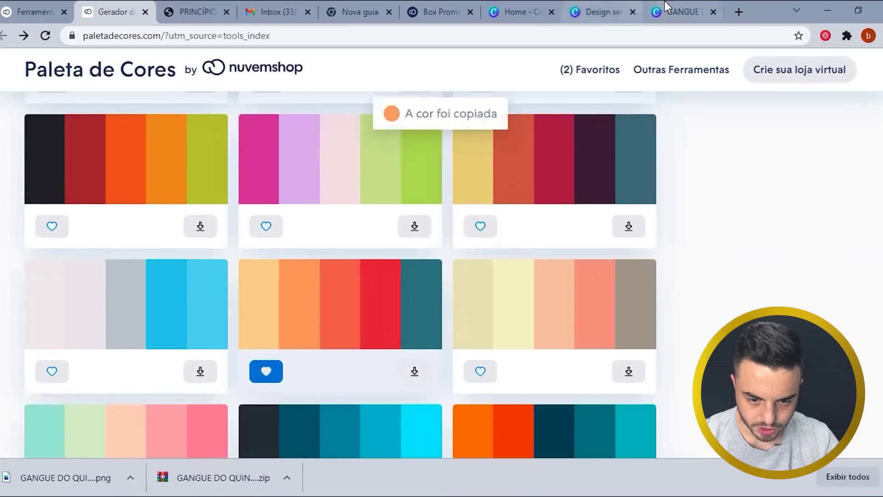
pyautogui.click(436, 11)
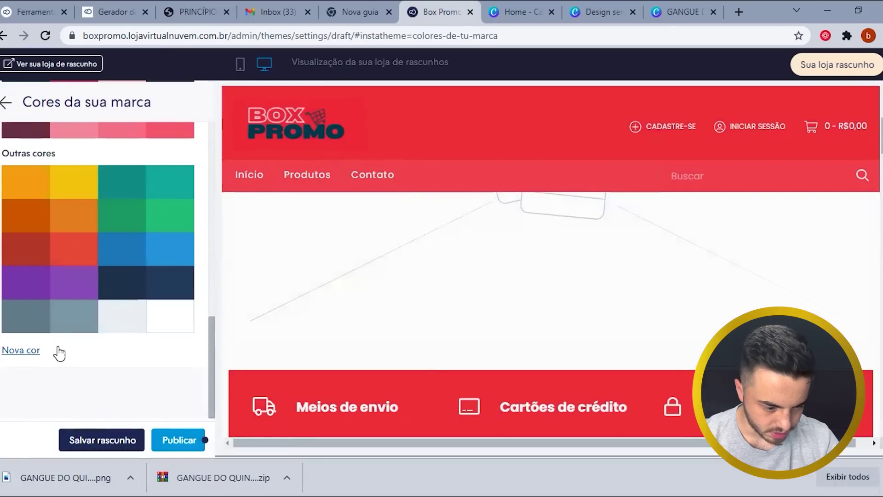
# - Apply custom hex colour #ff0163 via Nova cor as the promotional colour
pyautogui.click(23, 352)
pyautogui.click(43, 289)
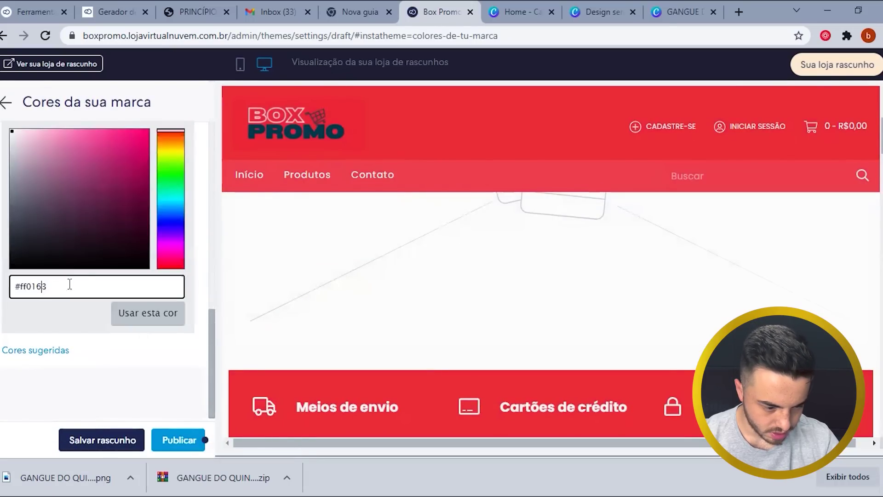
pyautogui.moveTo(69, 282); pyautogui.dragTo(5, 279)
pyautogui.click(147, 313)
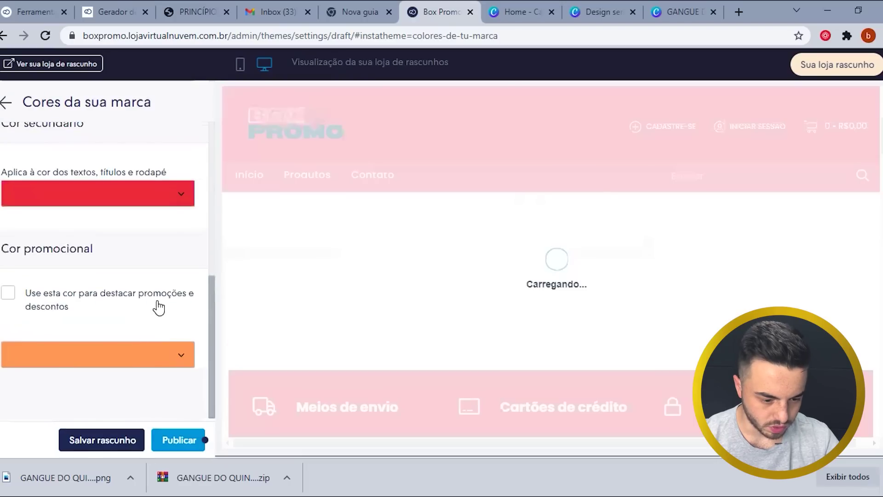
# - Save the Box Promo theme draft with Salvar rascunho
pyautogui.scroll(-12, 376, 303)
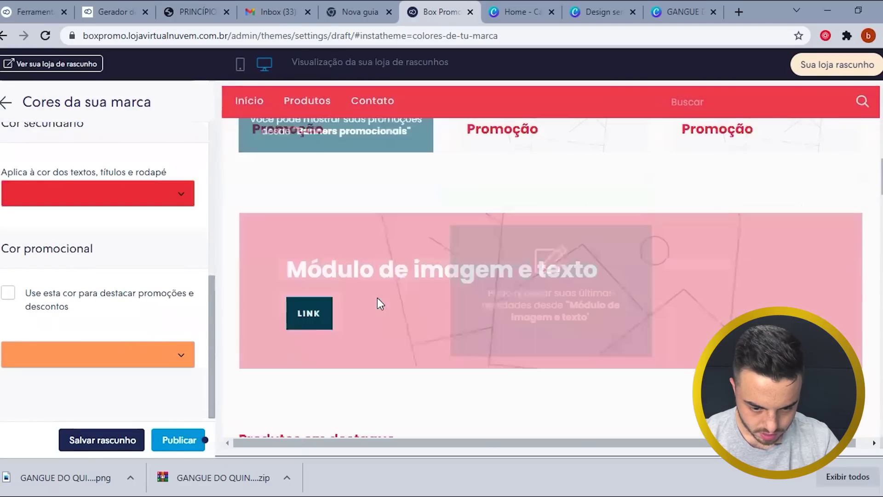
pyautogui.scroll(-15, 378, 301)
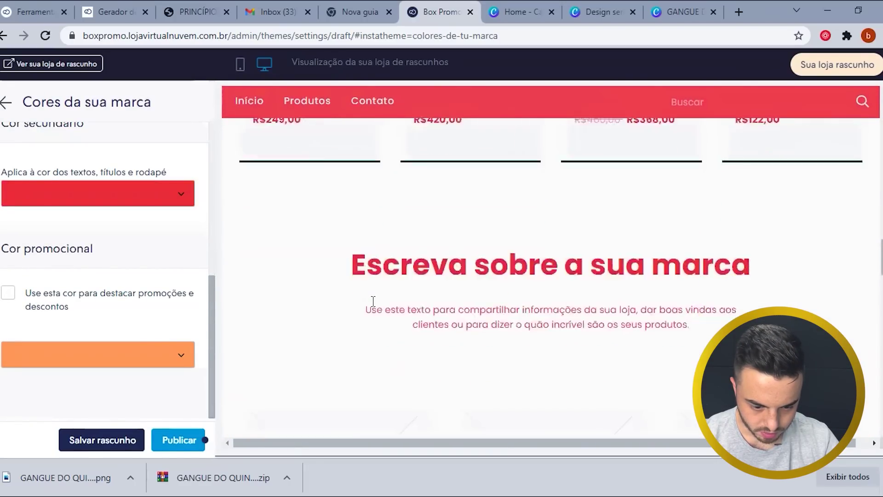
pyautogui.scroll(-8, 373, 304)
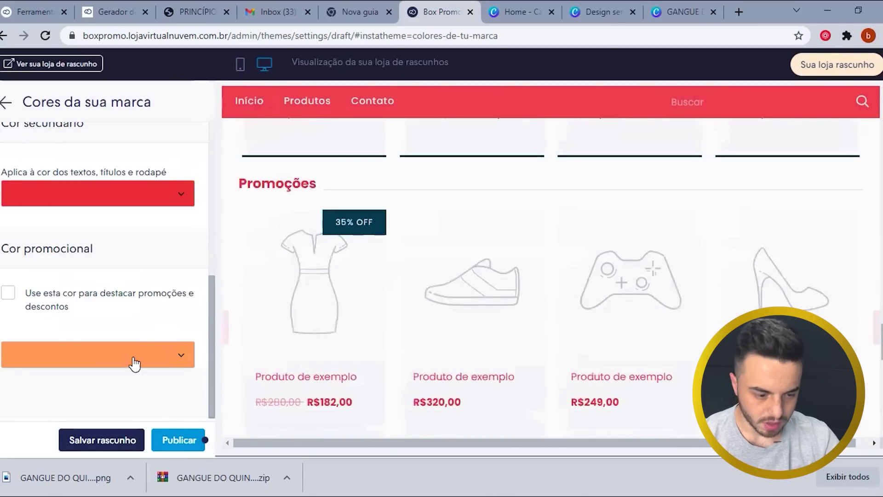
pyautogui.click(128, 440)
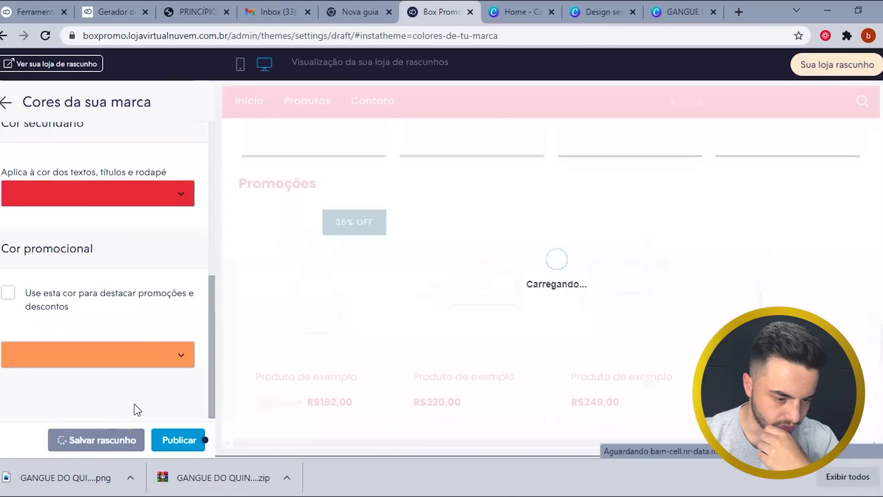
pyautogui.scroll(10, 139, 327)
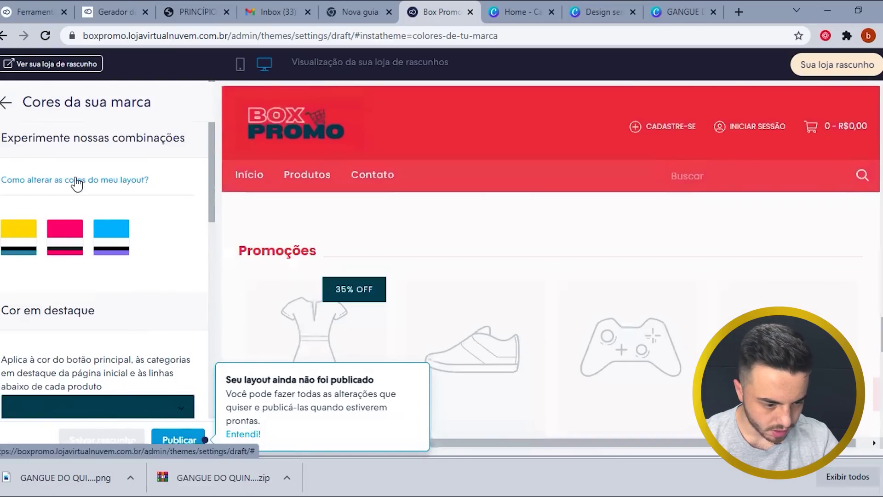
# - Open the Cabeçalho header settings and switch the store preview to the mobile layout
pyautogui.scroll(5, 405, 251)
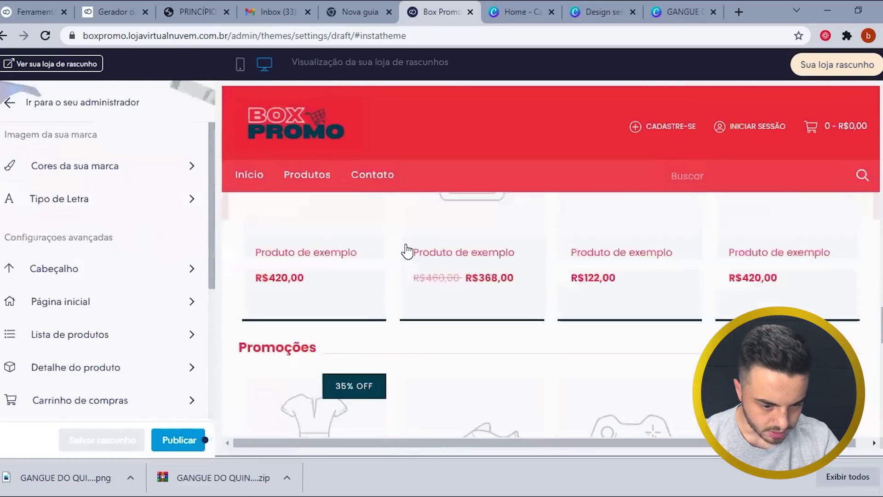
pyautogui.scroll(-5, 400, 251)
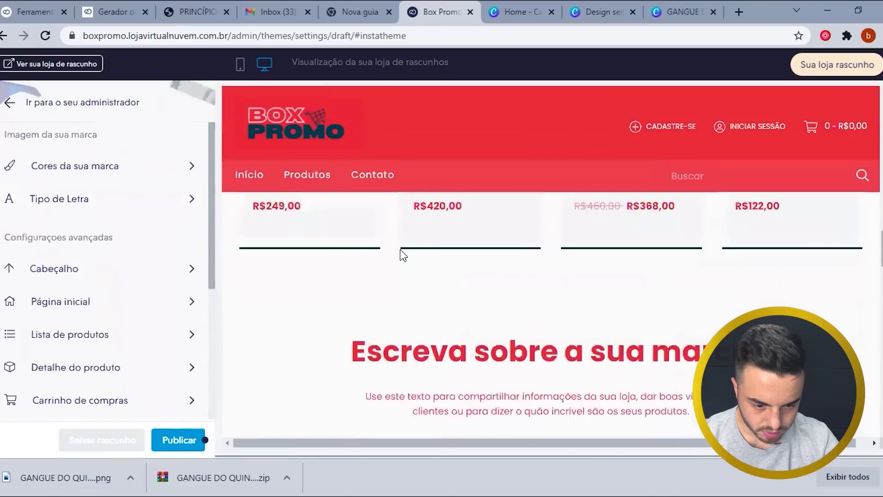
pyautogui.scroll(10, 399, 252)
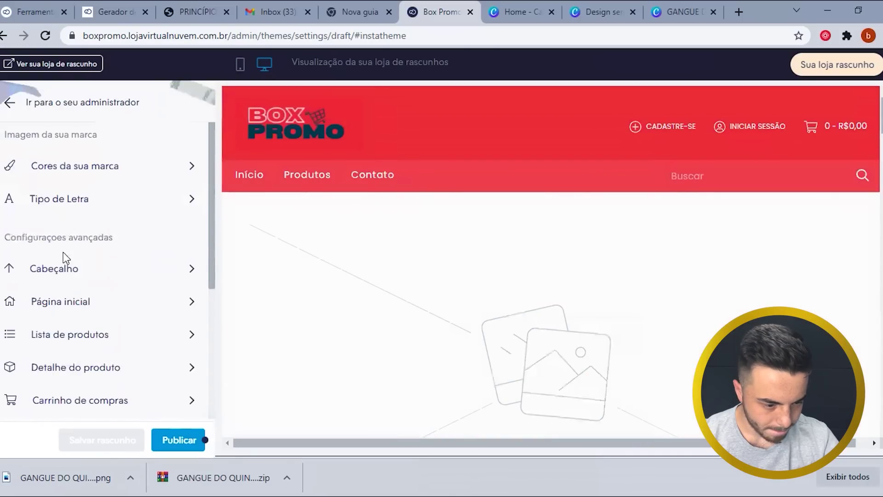
pyautogui.click(67, 272)
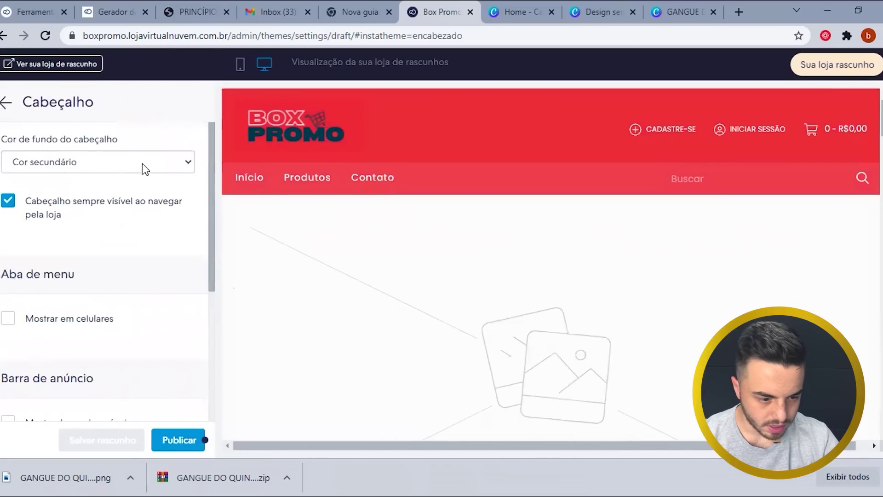
pyautogui.scroll(-3, 98, 249)
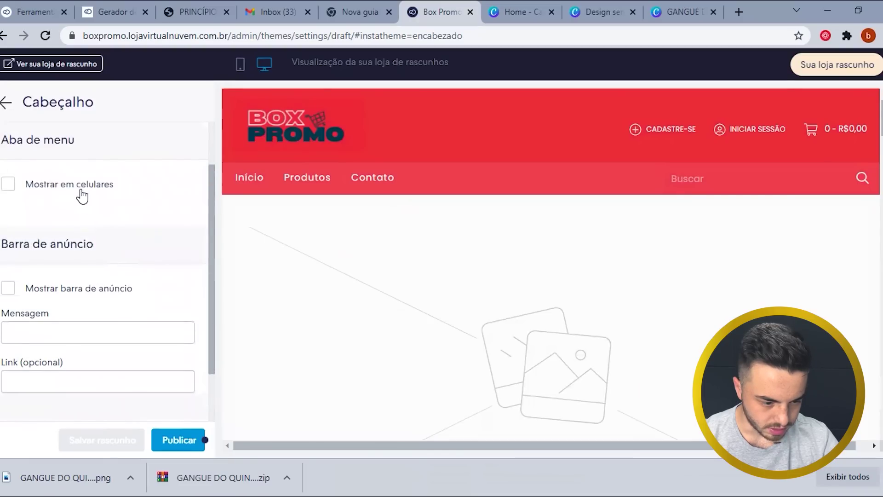
pyautogui.click(240, 64)
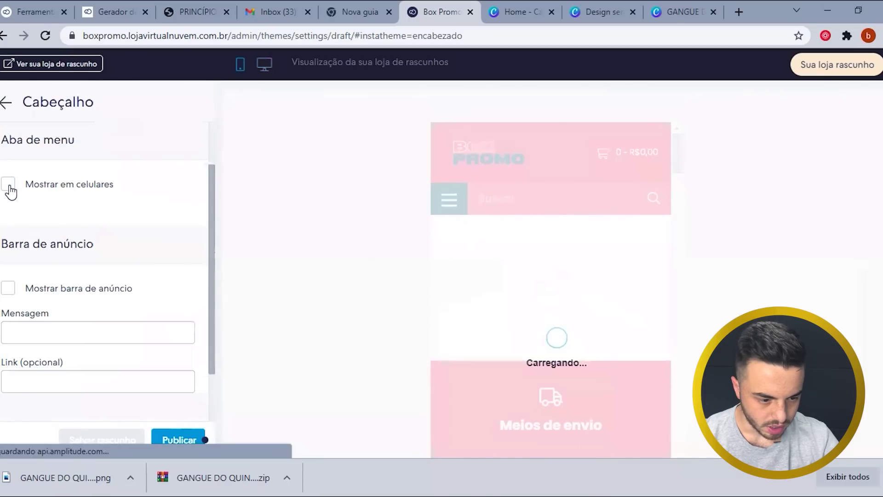
# - Try Mostrar em celulares on, then turn it off and save the draft without the phone menu tab
pyautogui.click(10, 186)
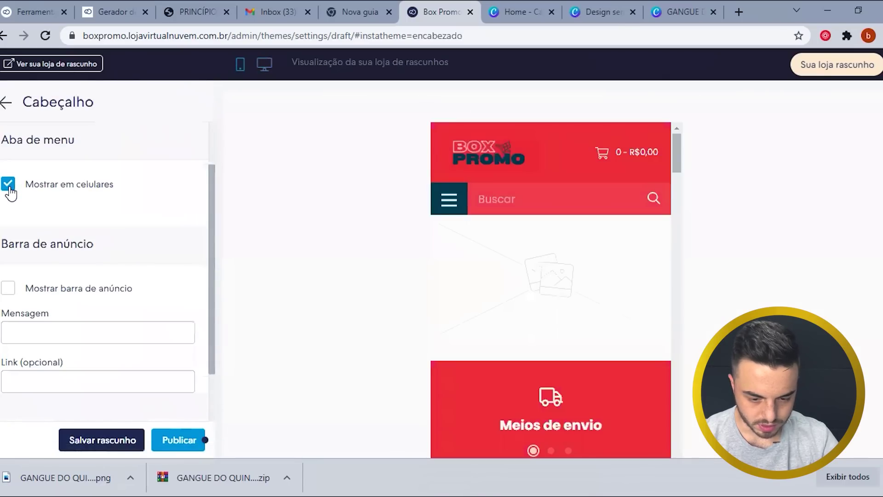
pyautogui.click(9, 185)
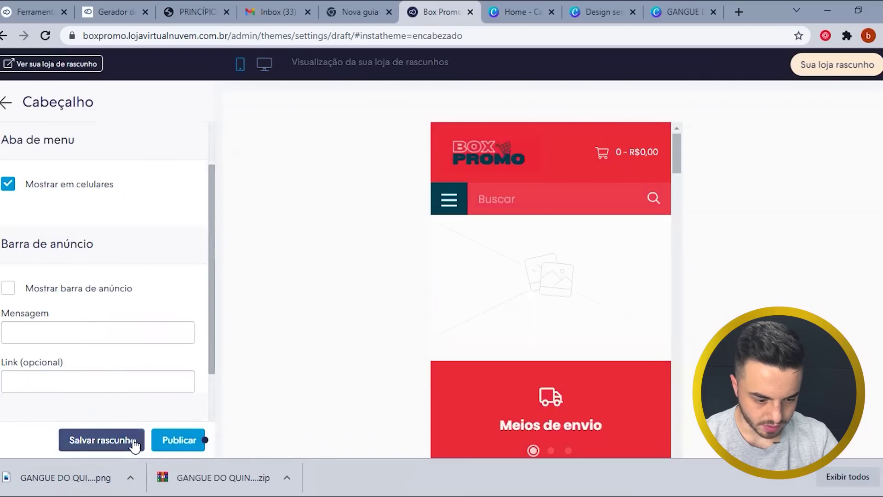
pyautogui.click(132, 439)
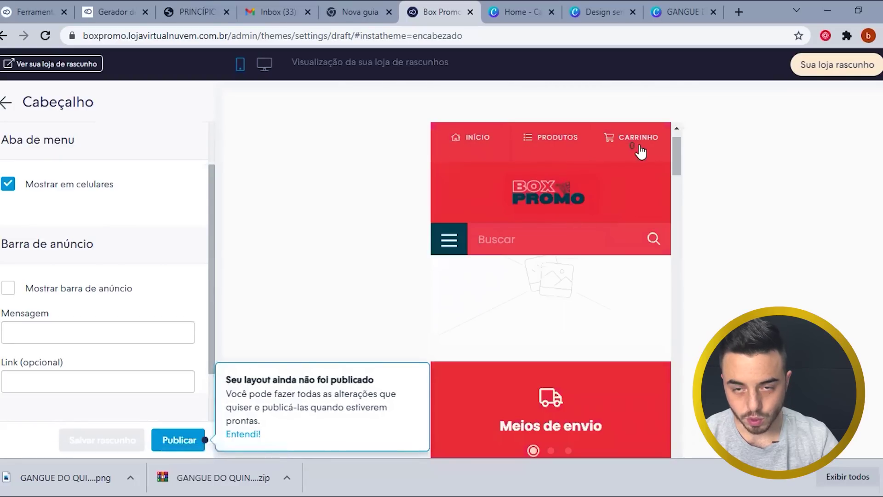
pyautogui.click(8, 185)
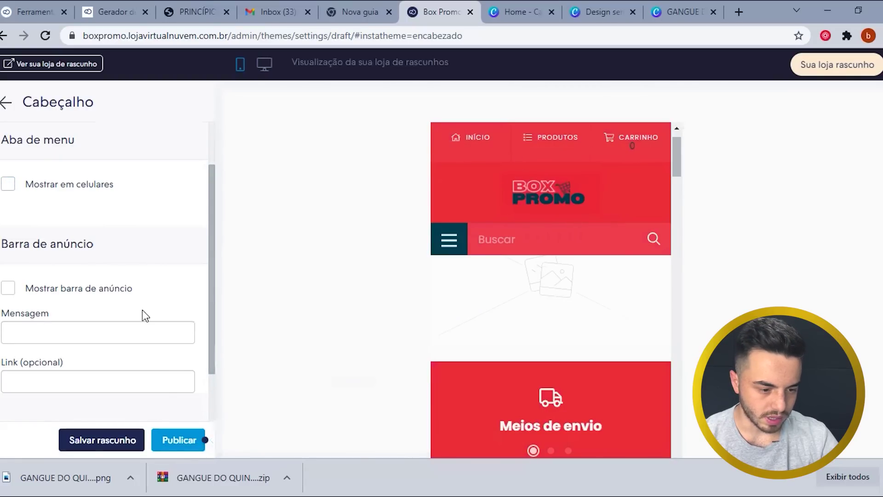
pyautogui.click(121, 445)
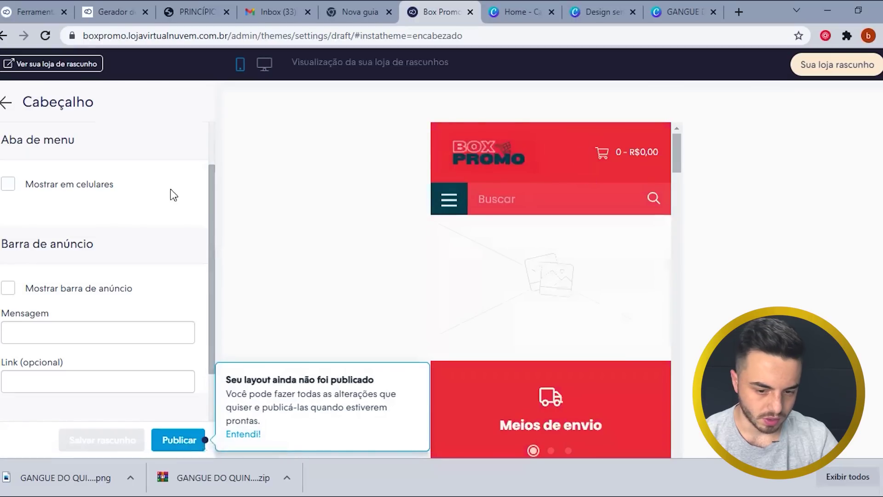
pyautogui.scroll(-2, 75, 333)
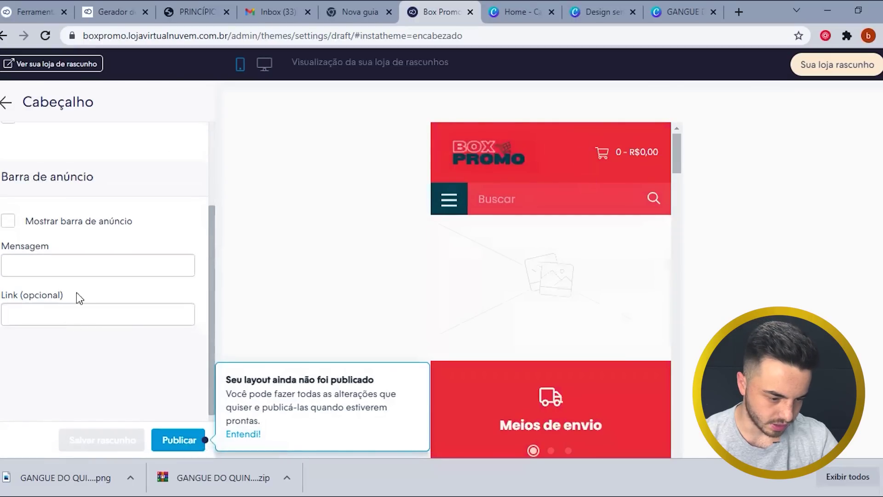
# - Enable the announcement bar reading 'Frete Grátis Para todo o Brasil' and save it as a draft, not published
pyautogui.click(85, 227)
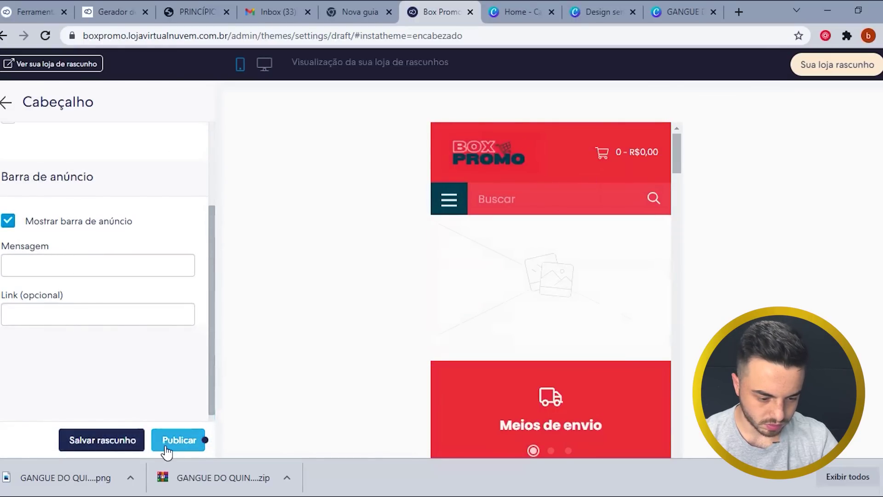
pyautogui.click(124, 444)
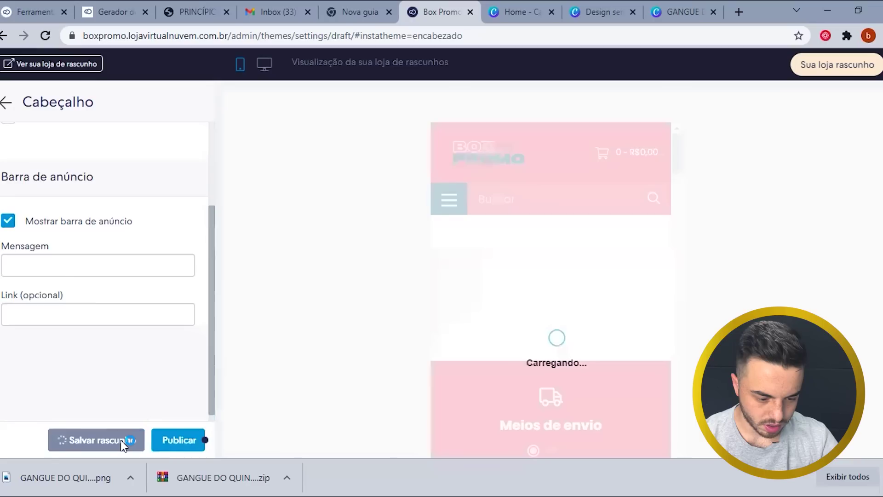
pyautogui.click(68, 270)
pyautogui.write('Frete Gr')
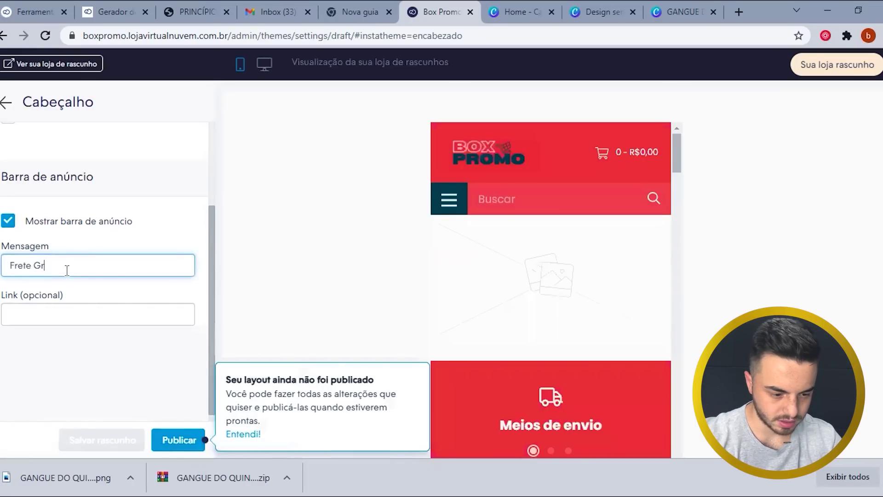
pyautogui.write('atis P')
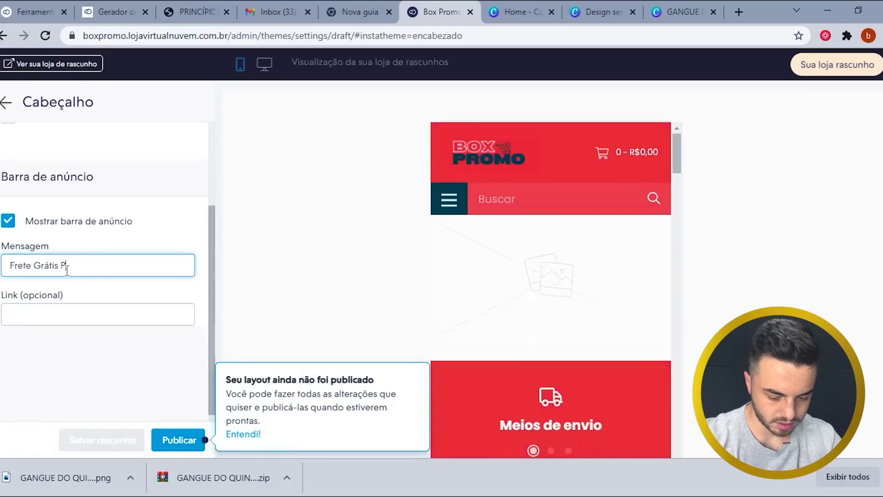
pyautogui.write('ara todo o Brasil')
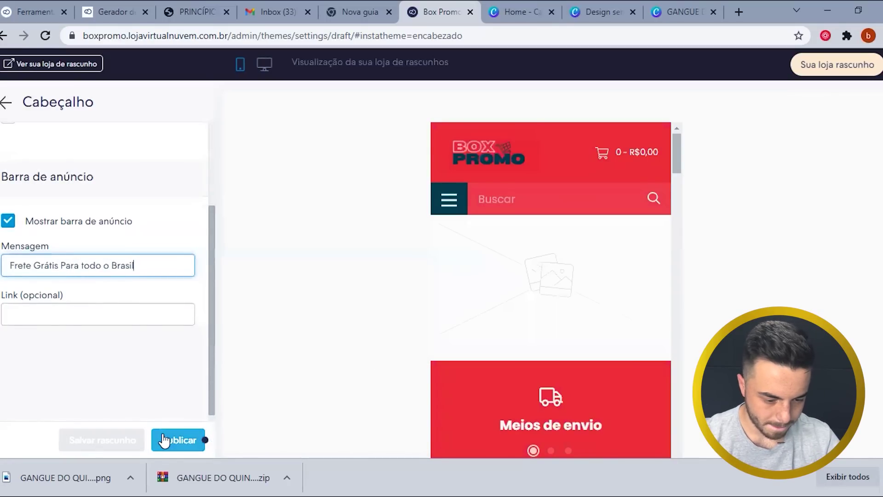
pyautogui.click(170, 439)
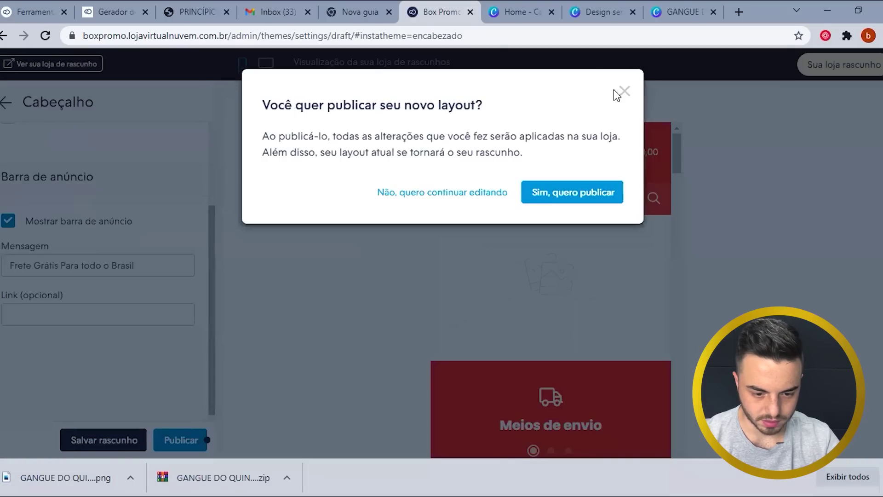
pyautogui.press('Escape')
pyautogui.click(131, 438)
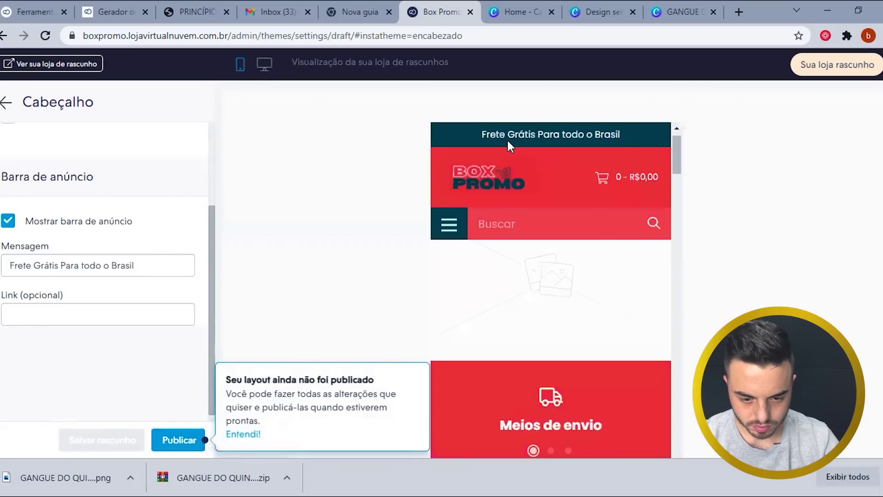
pyautogui.scroll(-10, 539, 212)
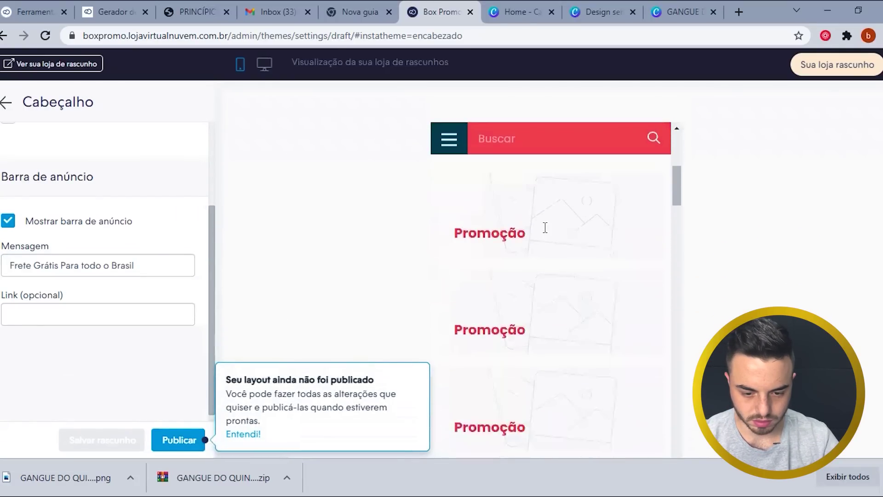
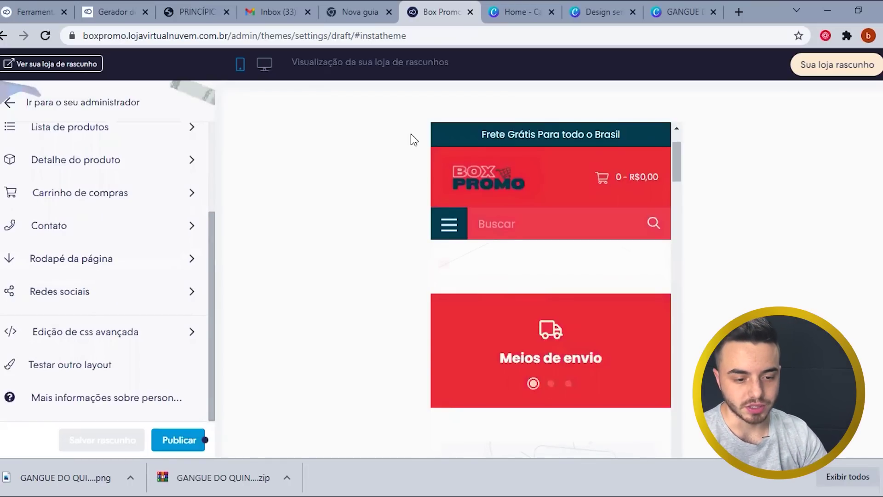
# - Preview the store in desktop layout and expand the home page's Banners rotativos (1580×600px) settings
pyautogui.click(266, 66)
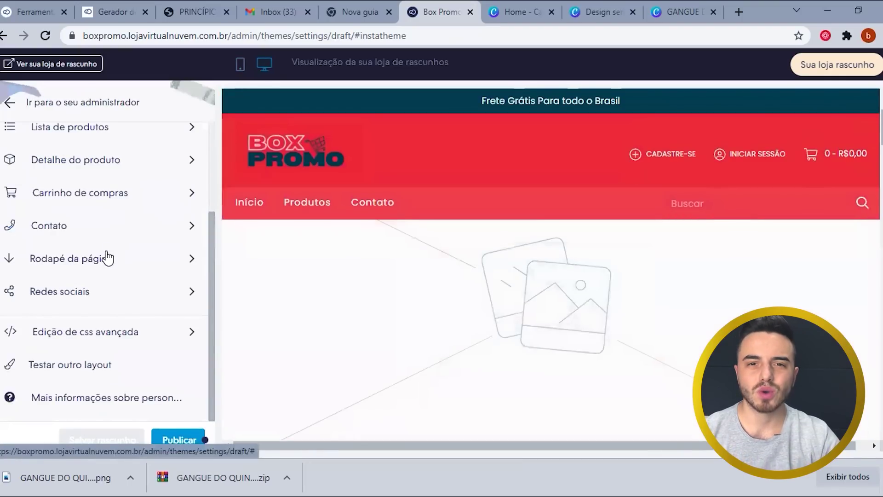
pyautogui.scroll(1, 71, 261)
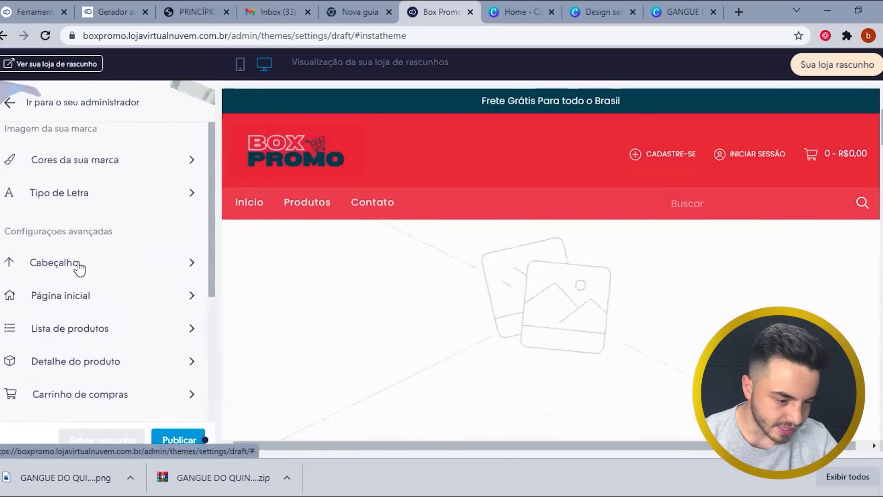
pyautogui.click(90, 300)
pyautogui.click(88, 143)
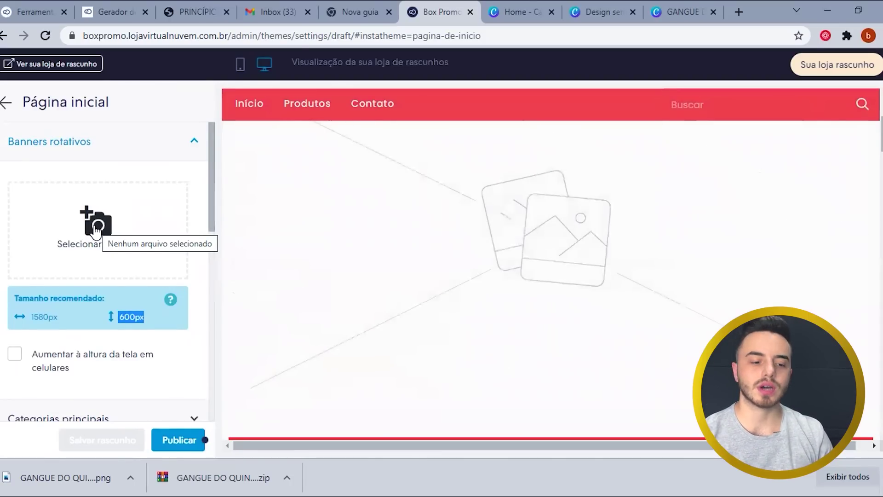
# - Scroll down the Página inicial panel and expand 'Informações de frete, pagamento e compra'
pyautogui.scroll(-2, 177, 298)
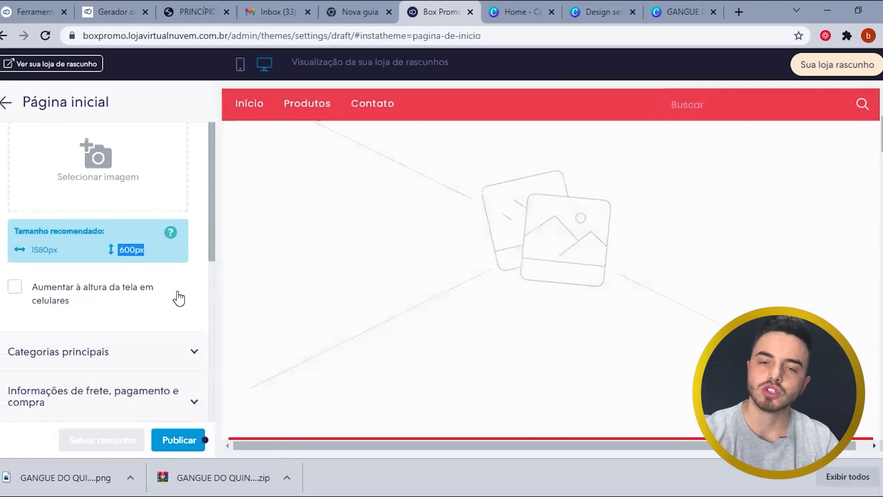
pyautogui.scroll(-3, 114, 305)
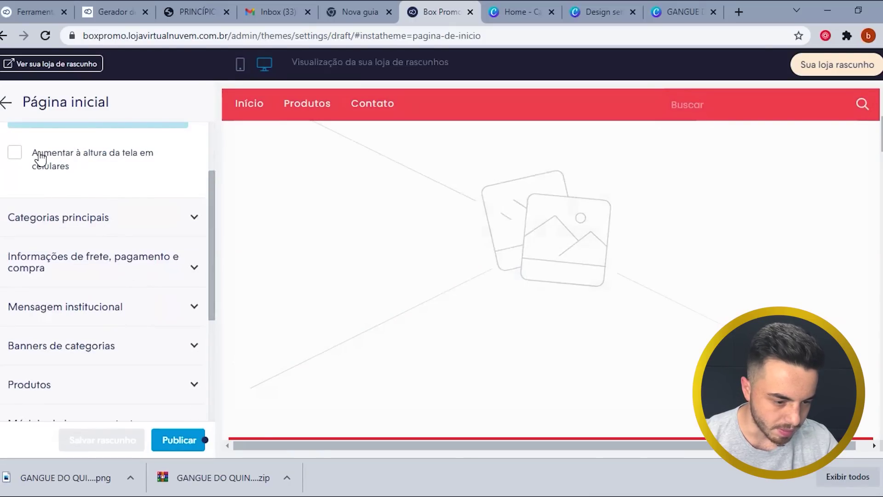
pyautogui.scroll(-2, 123, 230)
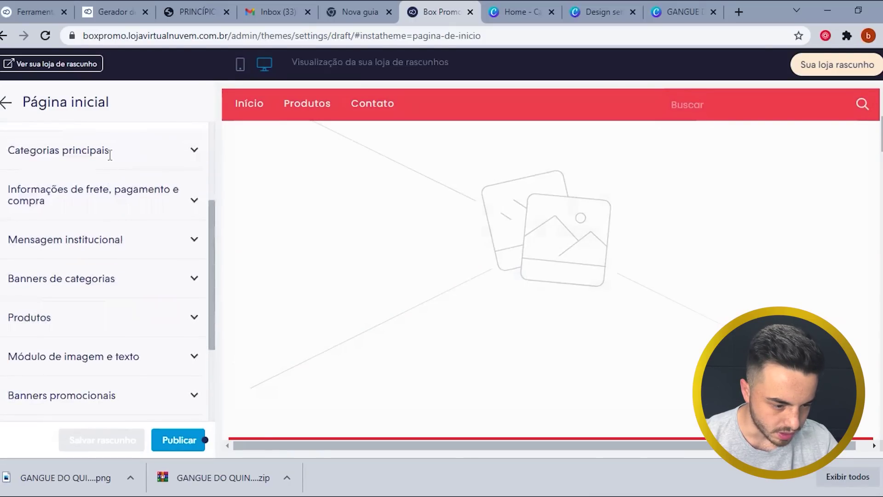
pyautogui.scroll(-2, 112, 199)
pyautogui.scroll(2, 111, 200)
pyautogui.scroll(-5, 359, 266)
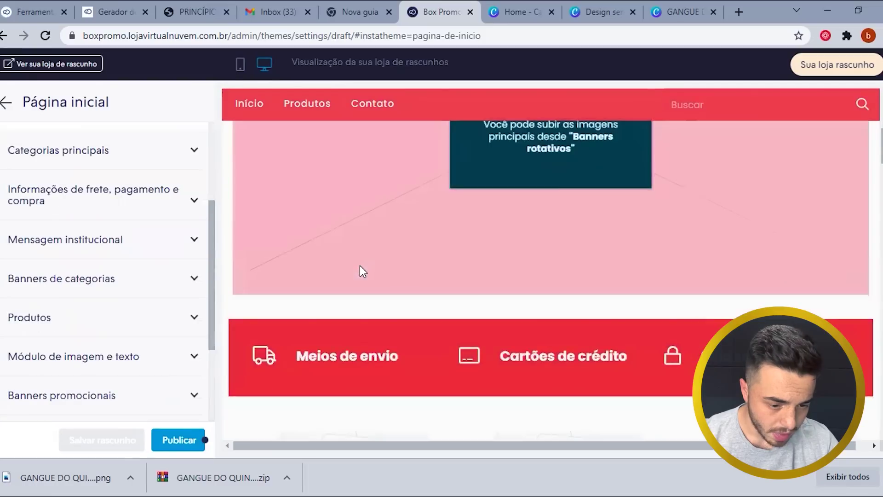
pyautogui.click(130, 190)
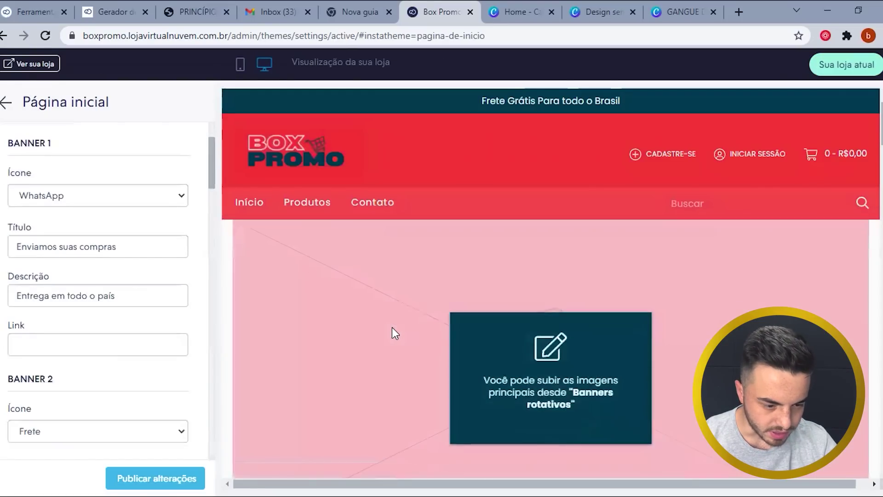
# - Choose Frete as Banner 1's icon
pyautogui.scroll(-9, 392, 327)
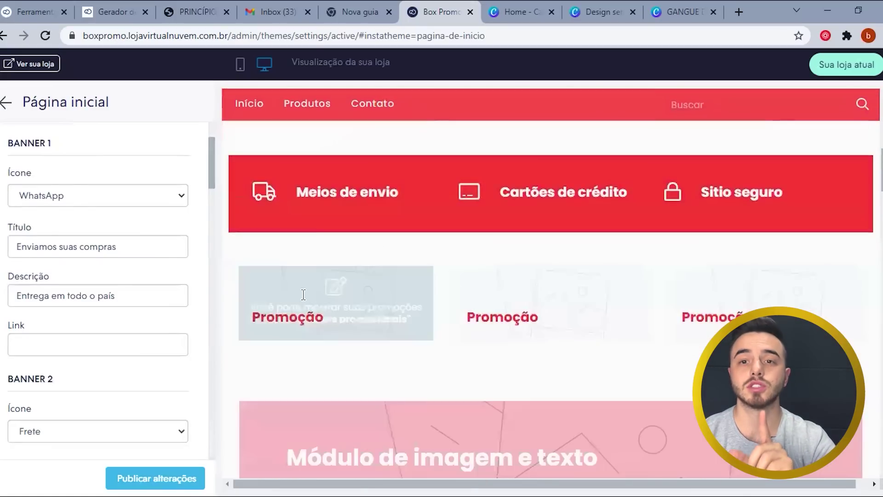
pyautogui.scroll(1, 255, 278)
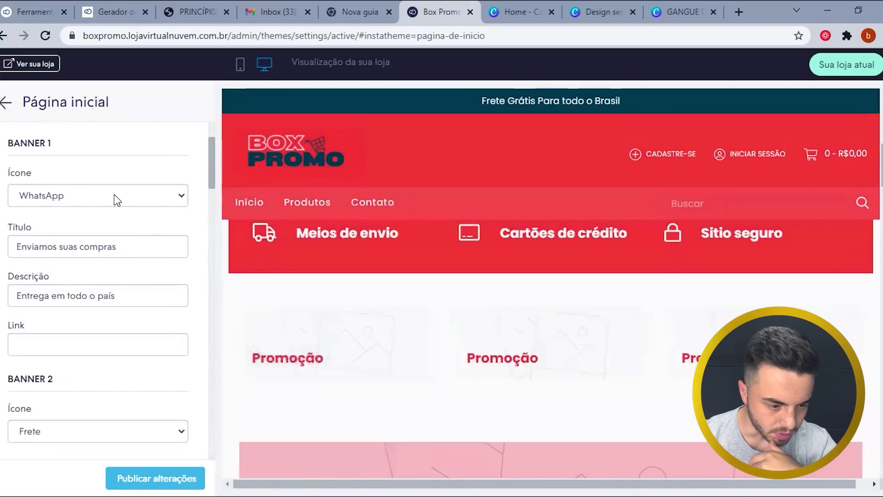
pyautogui.click(114, 194)
pyautogui.click(84, 213)
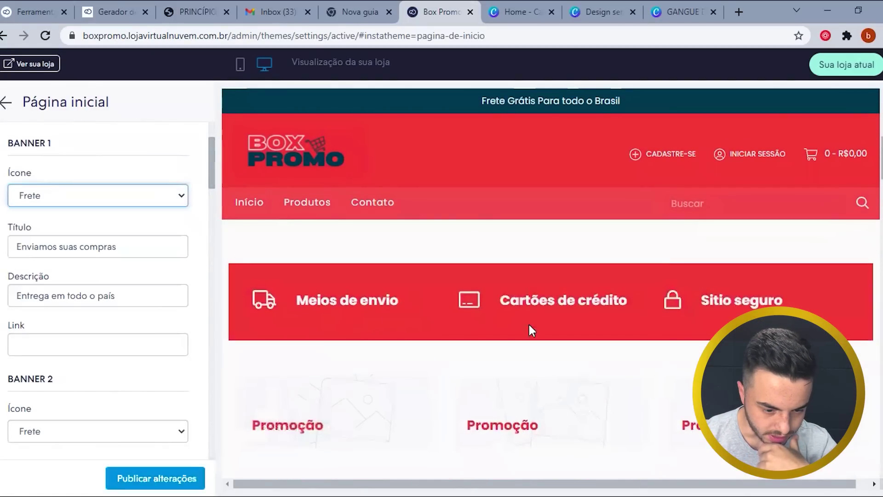
# - Keep Frete as Banner 1's icon and scroll the settings panel back to the top
pyautogui.scroll(-3, 506, 317)
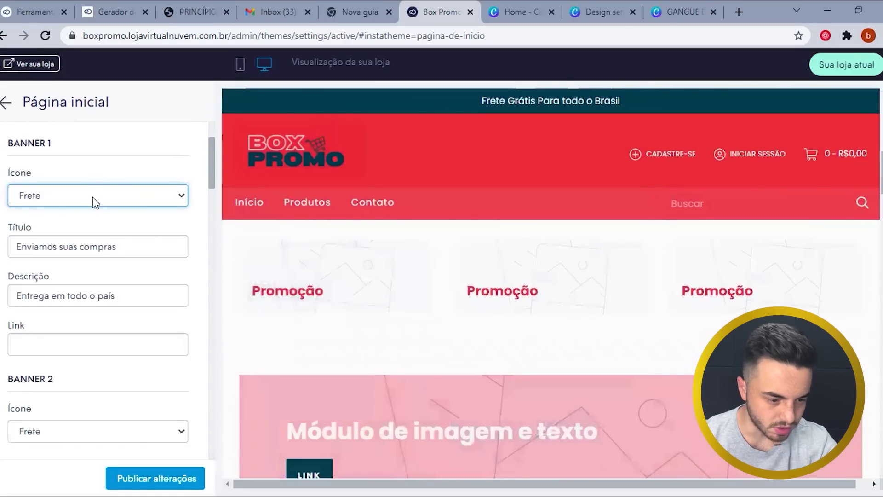
pyautogui.click(93, 196)
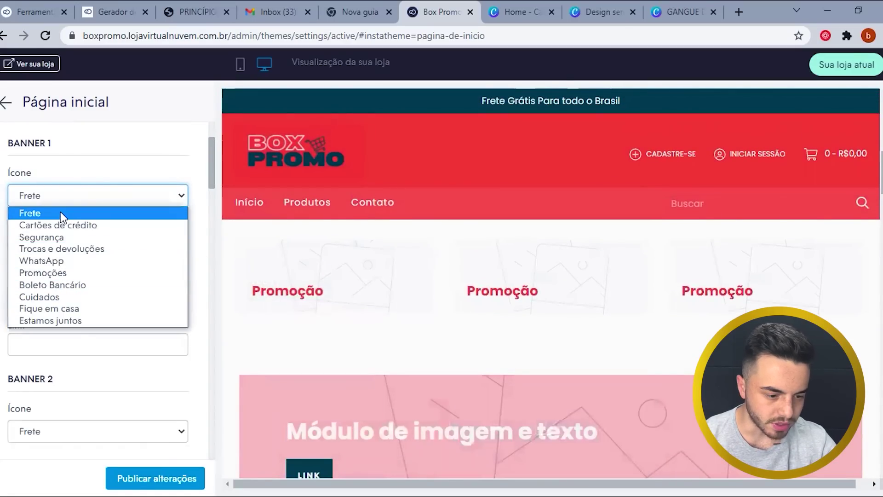
pyautogui.click(389, 243)
pyautogui.scroll(-2, 130, 251)
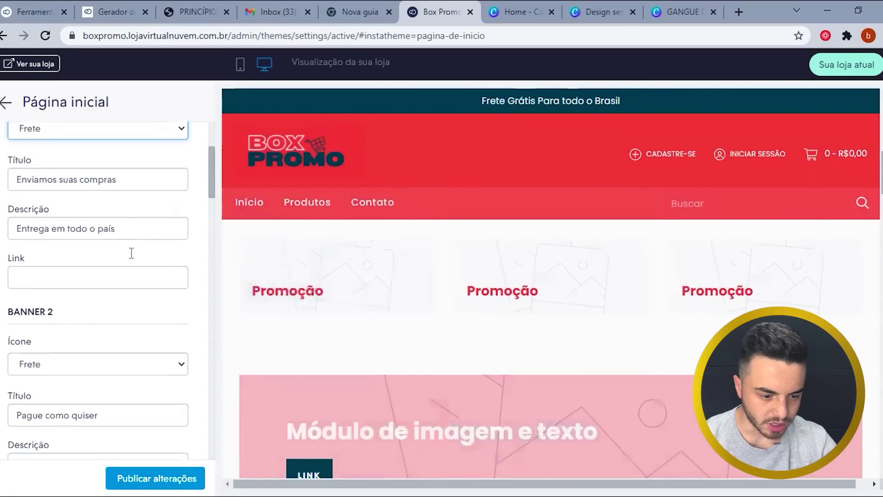
pyautogui.scroll(-4, 450, 334)
pyautogui.scroll(2, 444, 318)
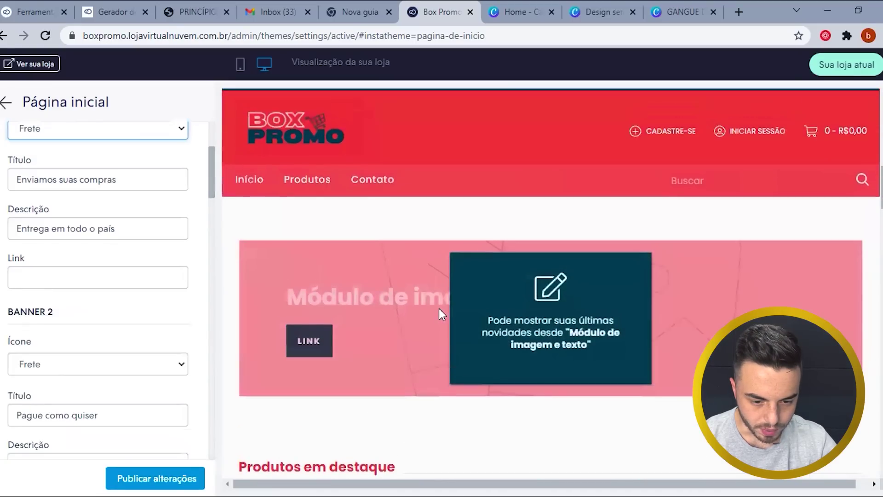
pyautogui.scroll(3, 48, 248)
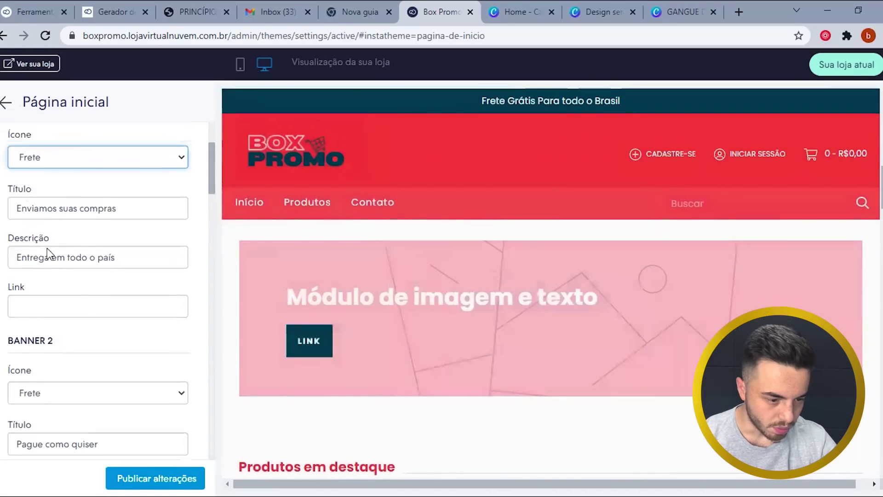
pyautogui.scroll(2, 47, 208)
pyautogui.click(62, 276)
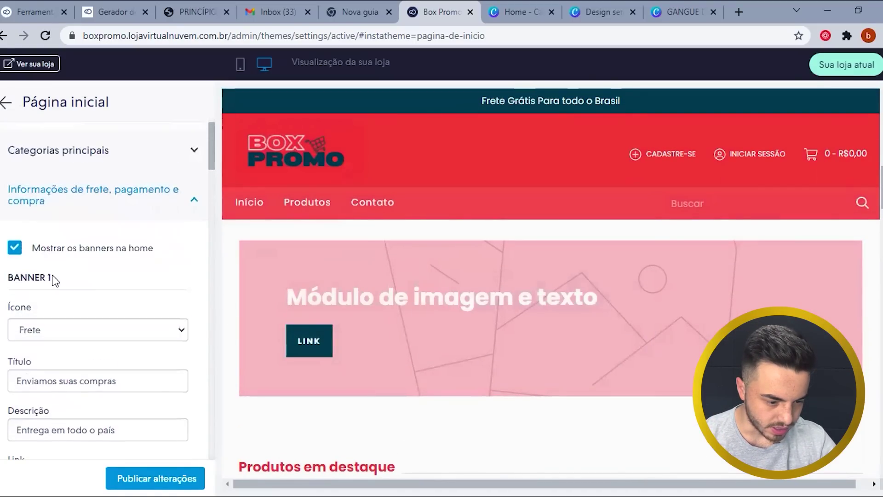
pyautogui.scroll(2, 53, 271)
pyautogui.scroll(5, 73, 223)
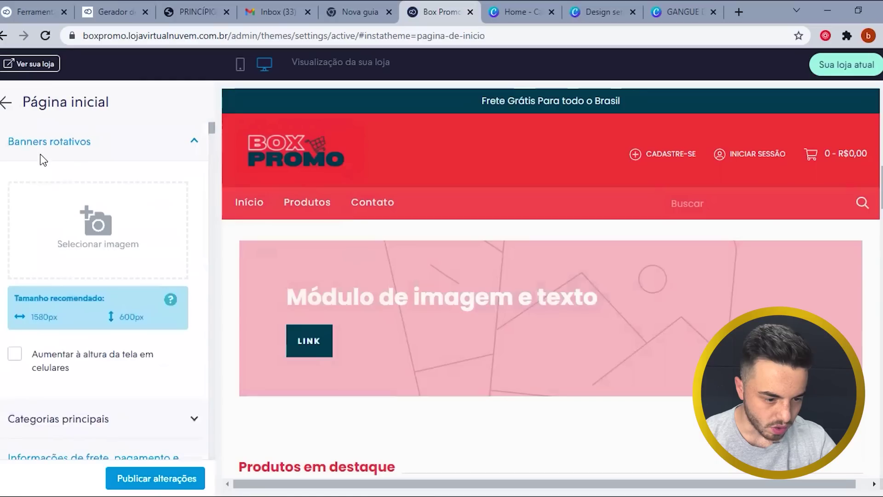
# - Collapse the rotating banners, main categories, shipping info and products sections
pyautogui.click(72, 136)
pyautogui.click(128, 182)
pyautogui.click(128, 183)
pyautogui.click(153, 230)
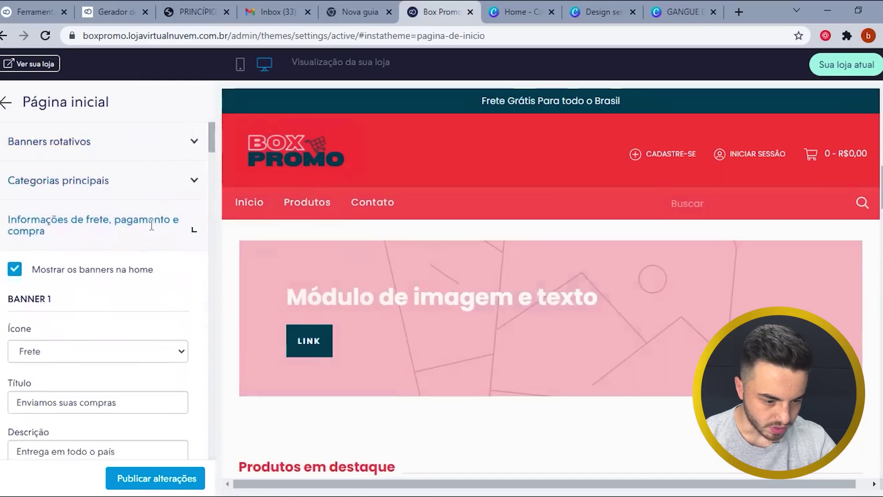
pyautogui.click(126, 298)
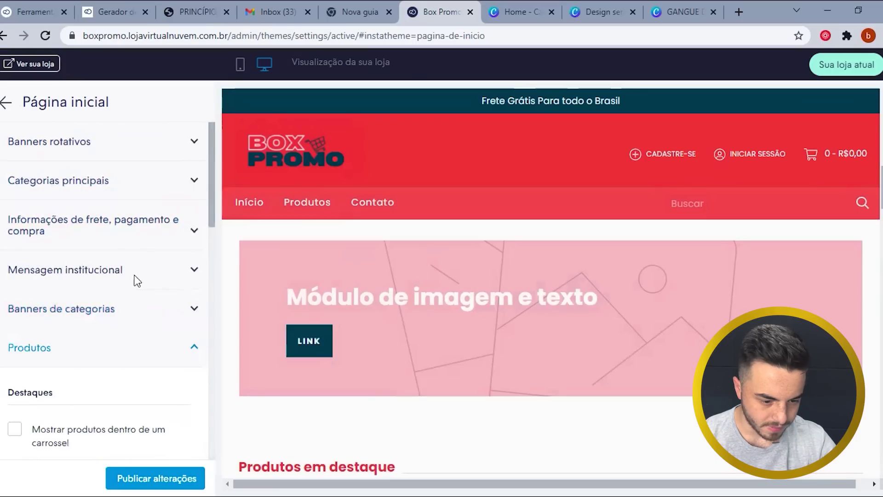
pyautogui.click(147, 331)
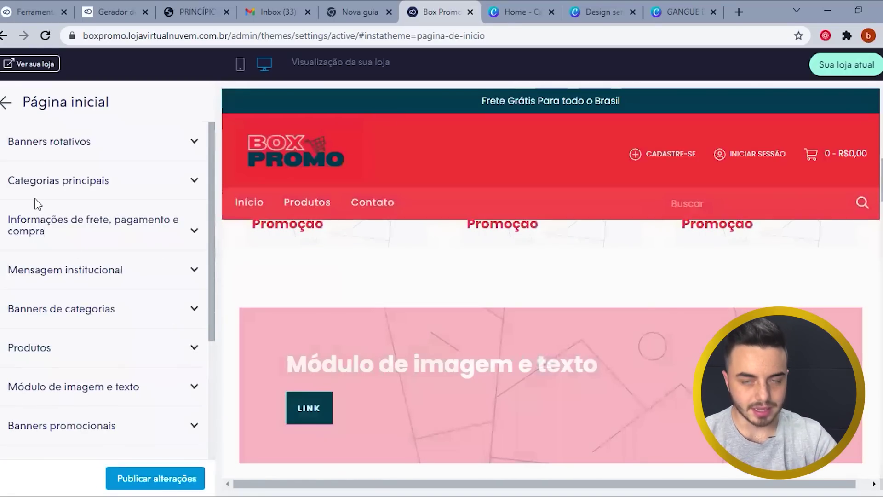
# - Expand Mensagem institucional to show its empty title and description fields
pyautogui.moveTo(354, 368)
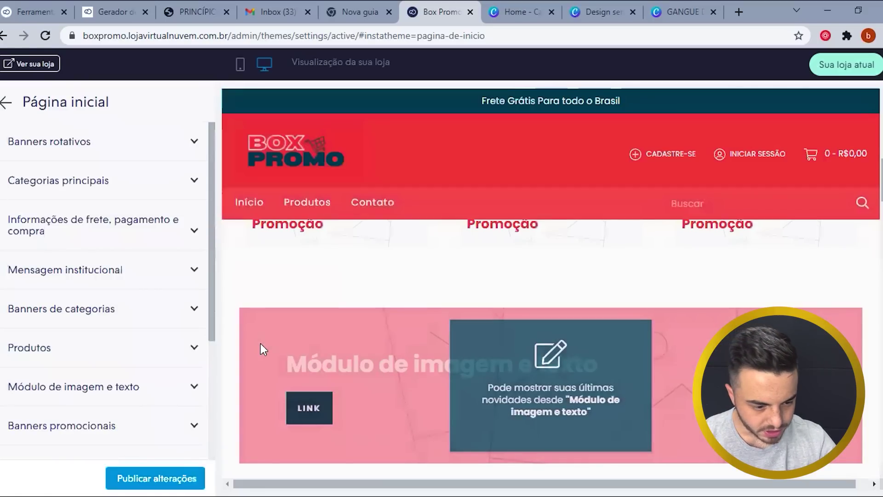
pyautogui.scroll(5, 262, 345)
pyautogui.scroll(-2, 304, 340)
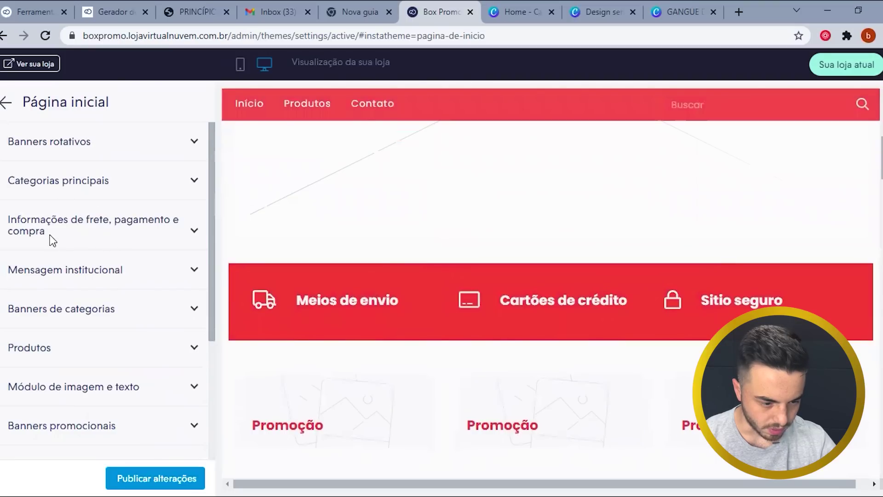
pyautogui.click(399, 302)
pyautogui.click(326, 317)
pyautogui.scroll(-2, 328, 322)
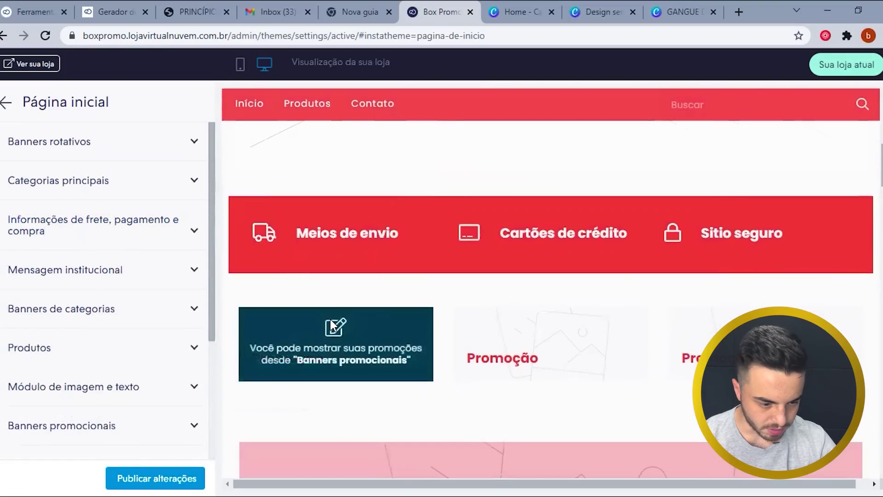
pyautogui.scroll(-4, 328, 322)
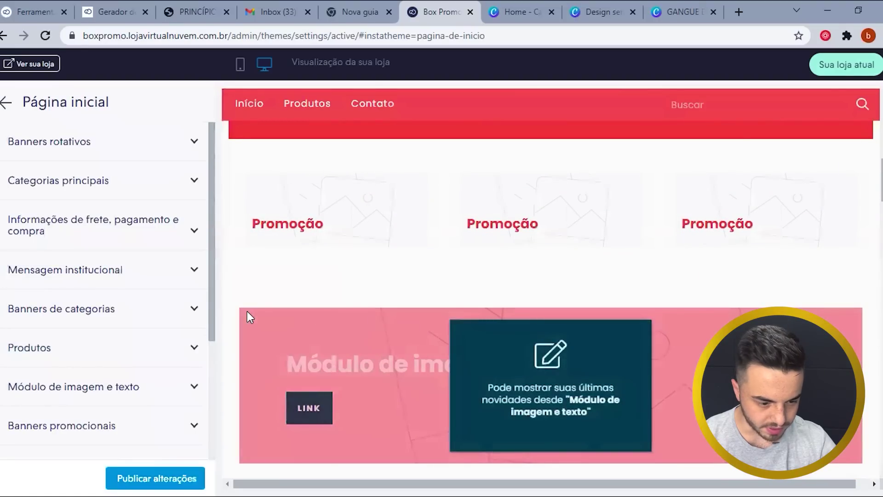
pyautogui.click(138, 271)
pyautogui.scroll(-1, 147, 335)
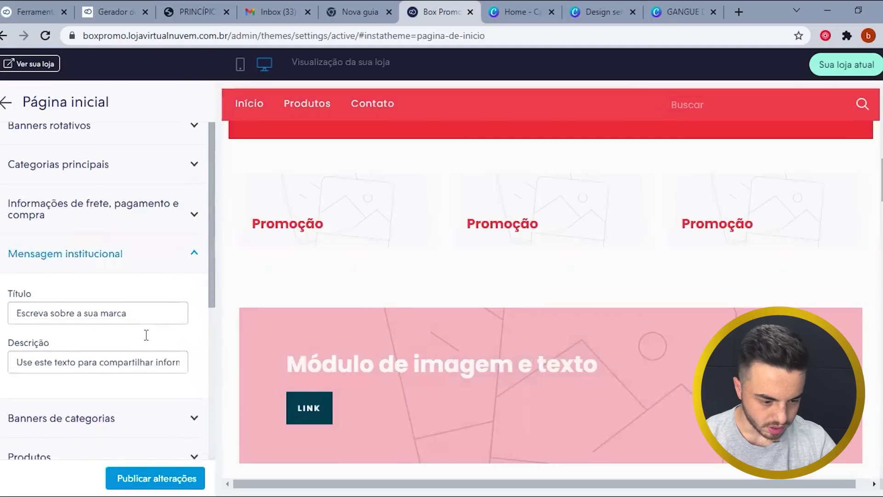
# - Collapse the institutional message section and briefly check the category banners settings
pyautogui.scroll(-1, 147, 334)
pyautogui.moveTo(133, 261); pyautogui.dragTo(13, 261)
pyautogui.click(95, 192)
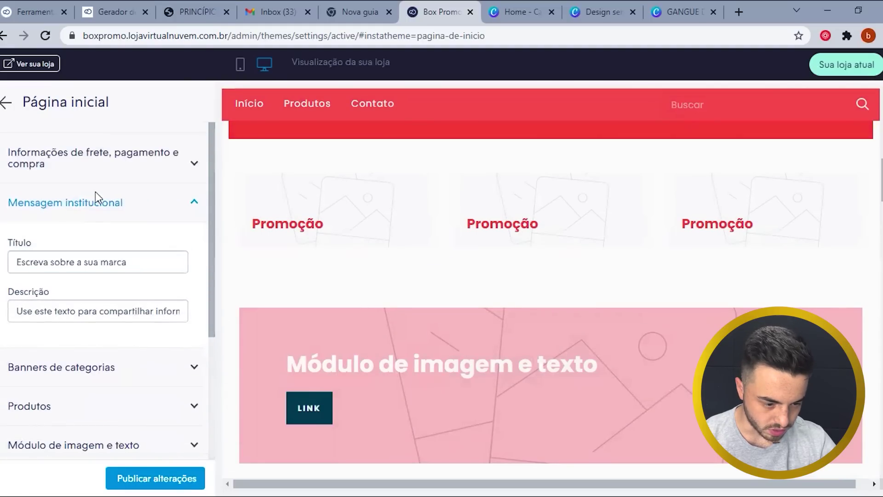
pyautogui.click(123, 241)
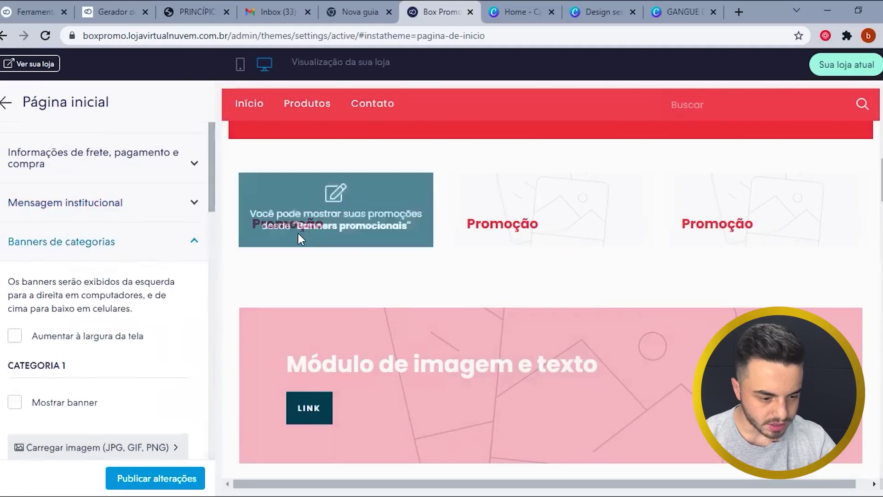
pyautogui.scroll(3, 554, 236)
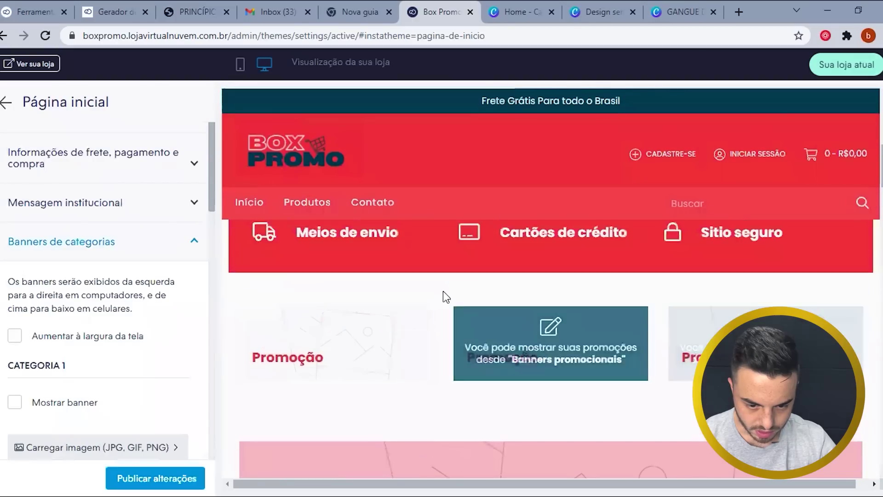
pyautogui.scroll(-2, 443, 294)
pyautogui.click(127, 242)
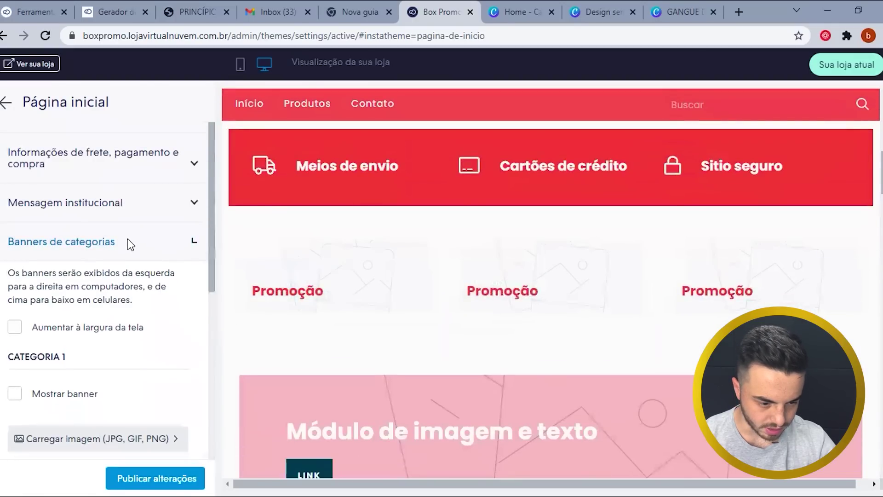
# - Check and close 'Módulo de imagem e texto', then scroll the preview to 'Produtos em destaque'
pyautogui.scroll(-2, 128, 330)
pyautogui.scroll(-1, 342, 341)
pyautogui.scroll(-4, 342, 348)
pyautogui.scroll(1, 286, 317)
pyautogui.click(110, 253)
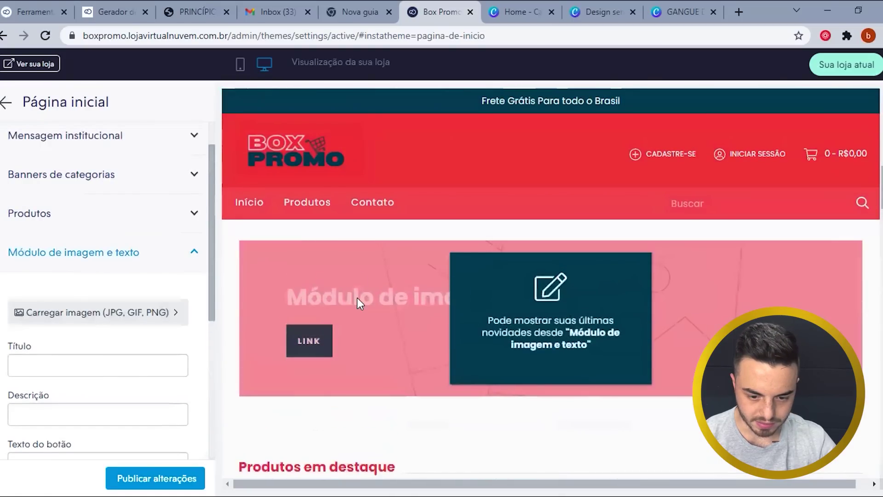
pyautogui.scroll(-3, 350, 302)
pyautogui.click(134, 252)
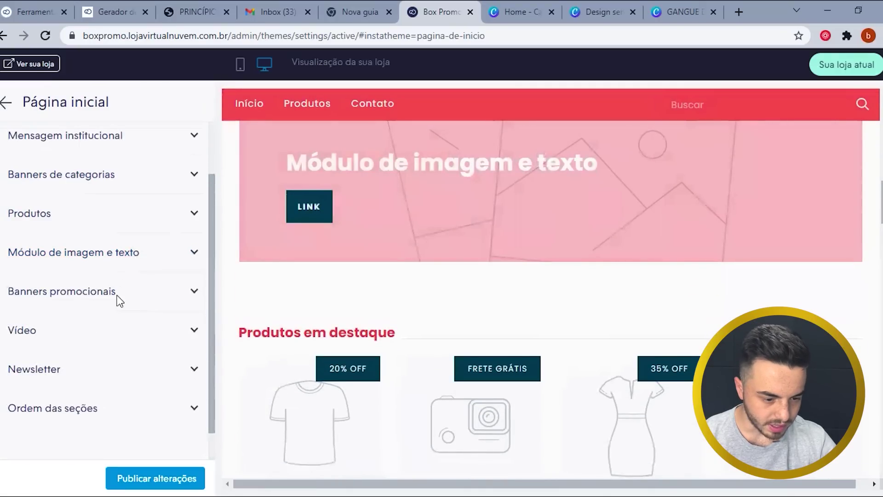
pyautogui.scroll(-1, 118, 307)
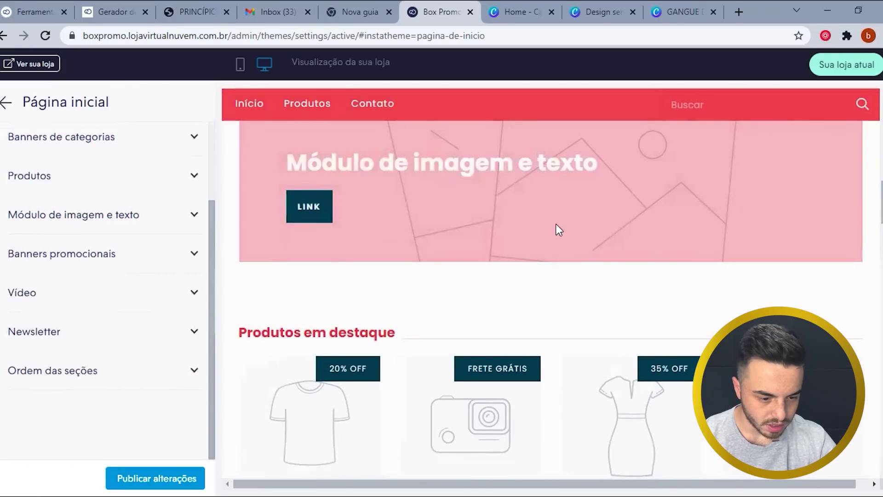
pyautogui.scroll(-5, 481, 341)
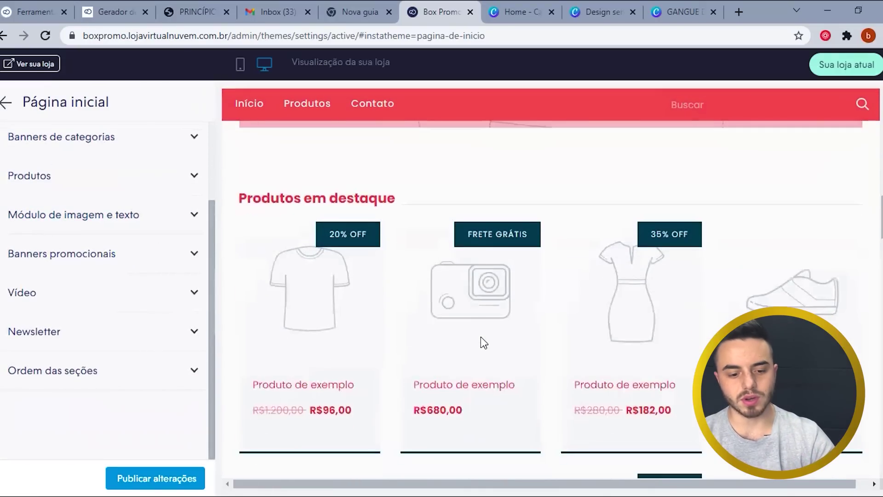
pyautogui.scroll(3, 406, 357)
pyautogui.scroll(3, 401, 357)
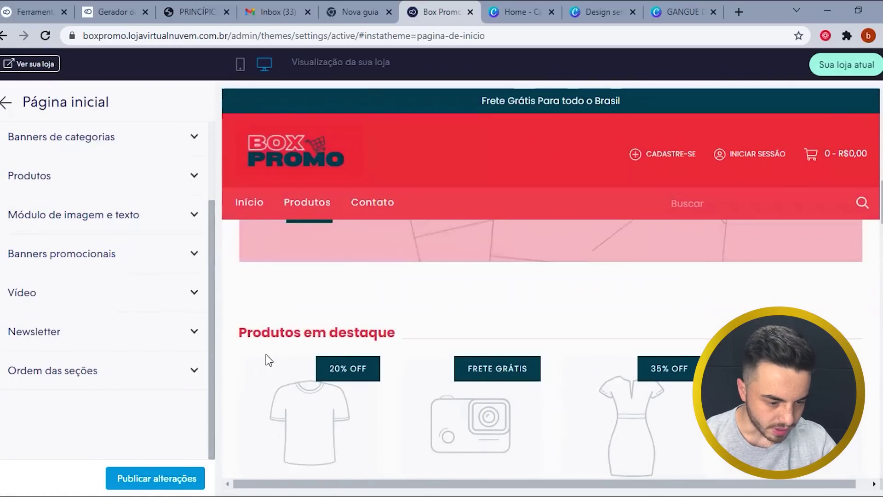
pyautogui.scroll(3, 95, 307)
pyautogui.scroll(-3, 94, 304)
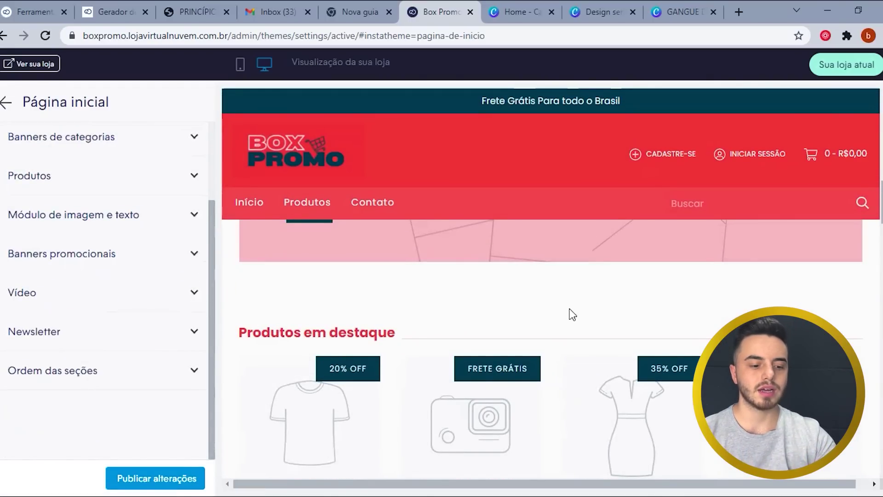
# - Review Ordem das seções positions 1–8, then go back to the main customisation menu
pyautogui.click(157, 370)
pyautogui.scroll(-3, 151, 358)
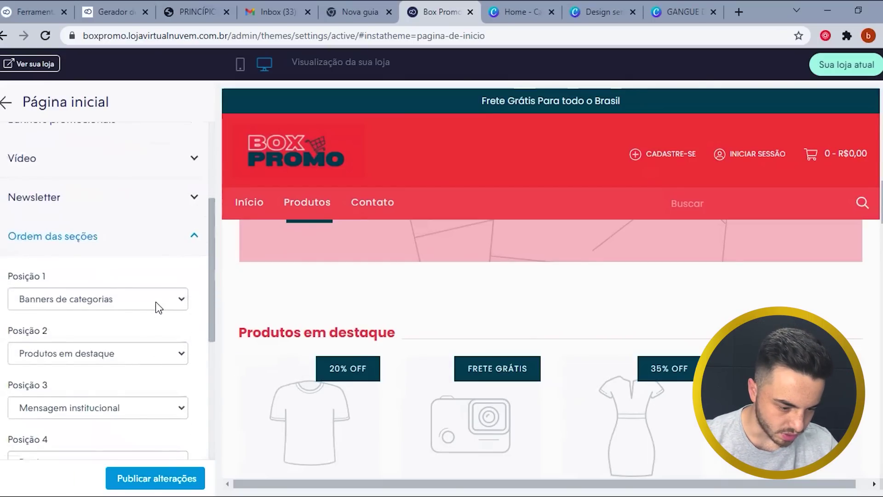
pyautogui.scroll(-3, 155, 294)
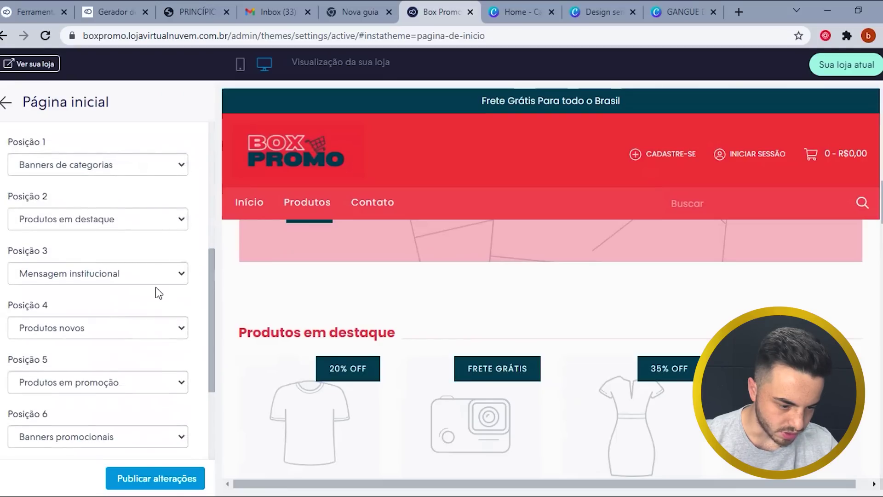
pyautogui.scroll(-3, 122, 388)
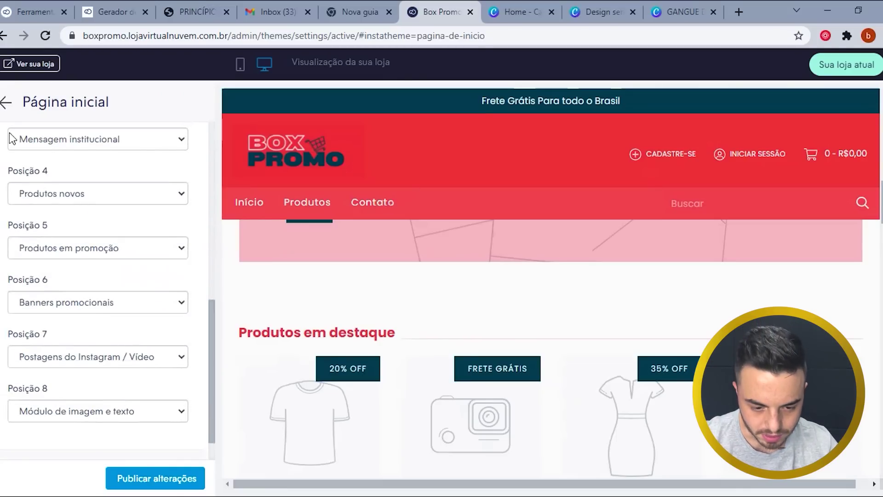
pyautogui.click(5, 108)
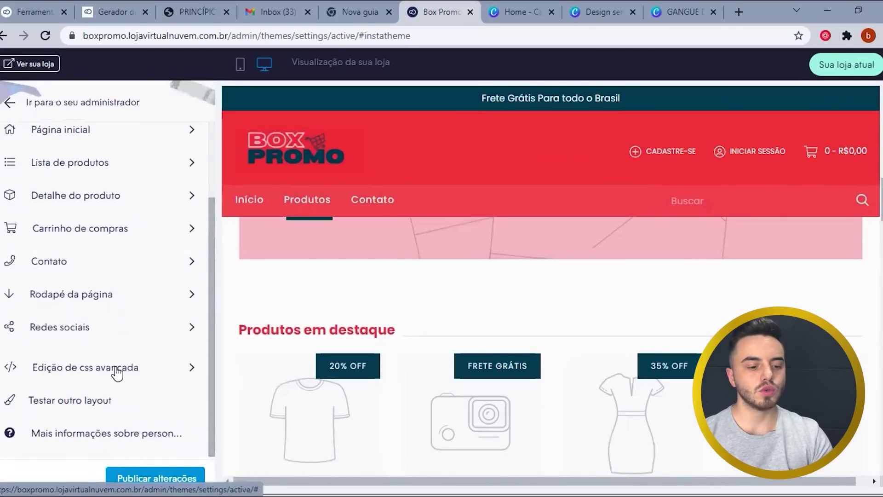
# - Scroll down through the store preview
pyautogui.scroll(-6, 286, 347)
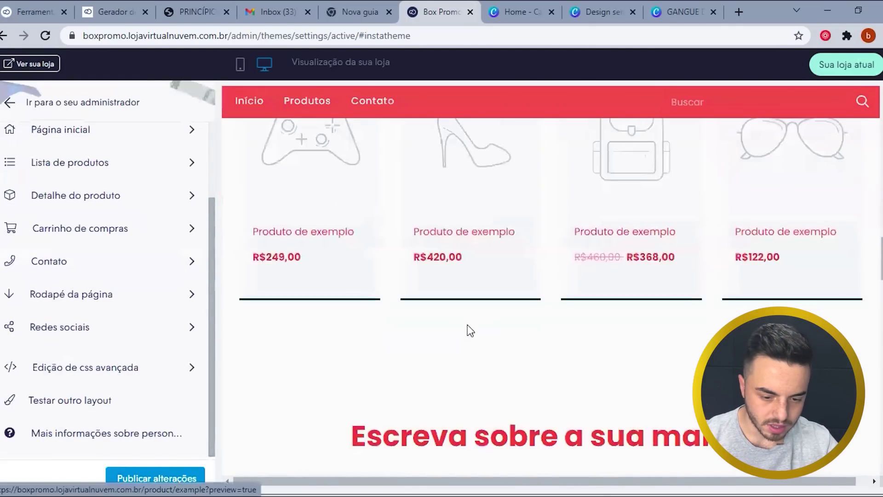
pyautogui.scroll(-3, 685, 389)
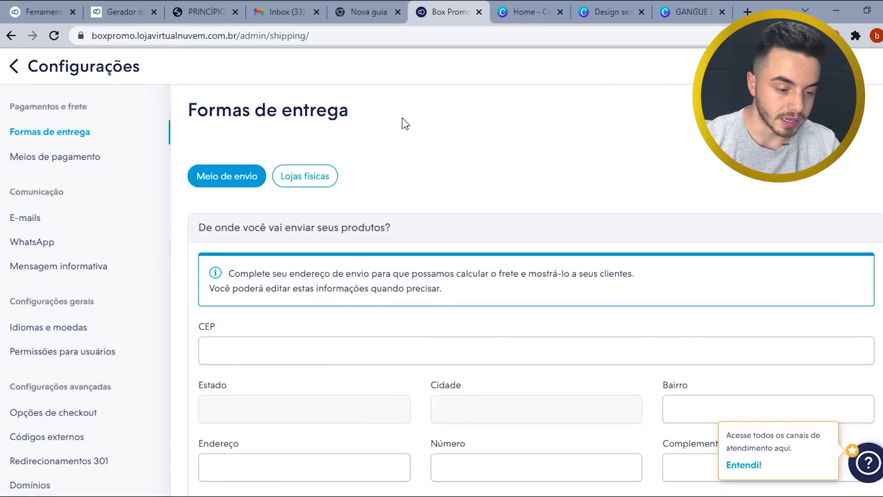
# - Open Meios de pagamento and browse the PagSeguro credit, boleto and PIX rates
pyautogui.click(103, 158)
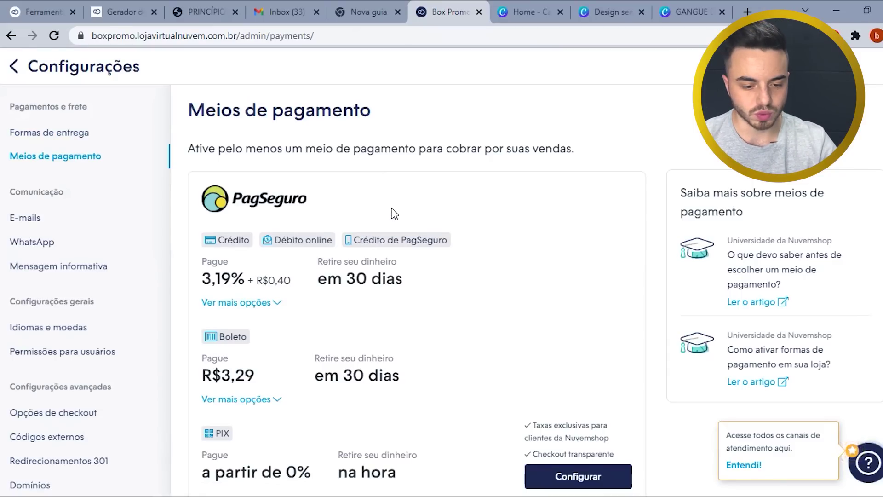
pyautogui.scroll(-3, 391, 214)
pyautogui.scroll(3, 529, 239)
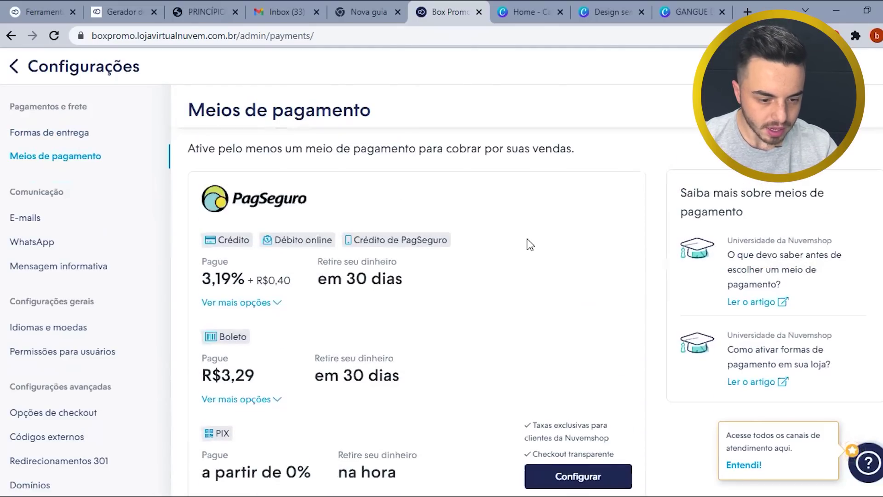
pyautogui.scroll(-15, 483, 301)
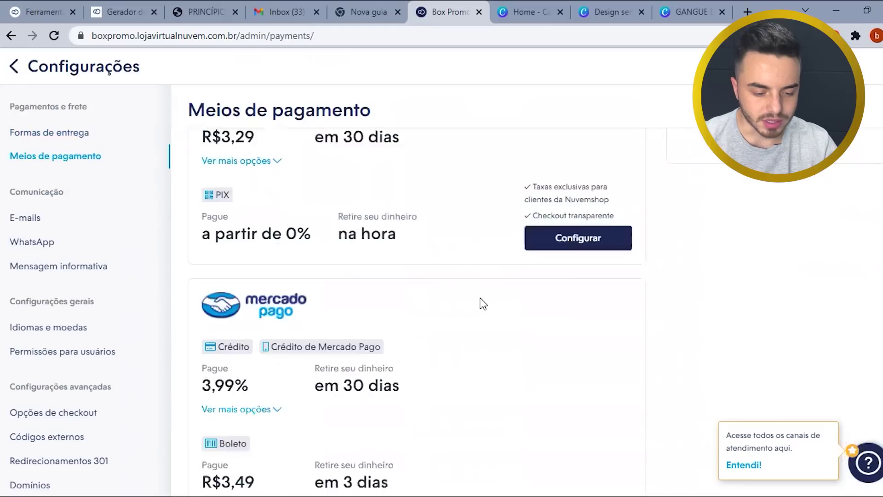
pyautogui.scroll(-12, 481, 310)
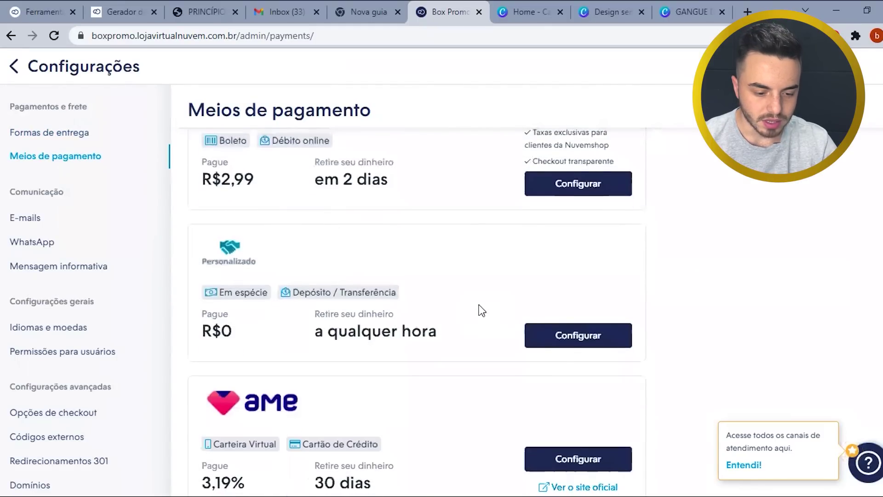
pyautogui.scroll(15, 481, 308)
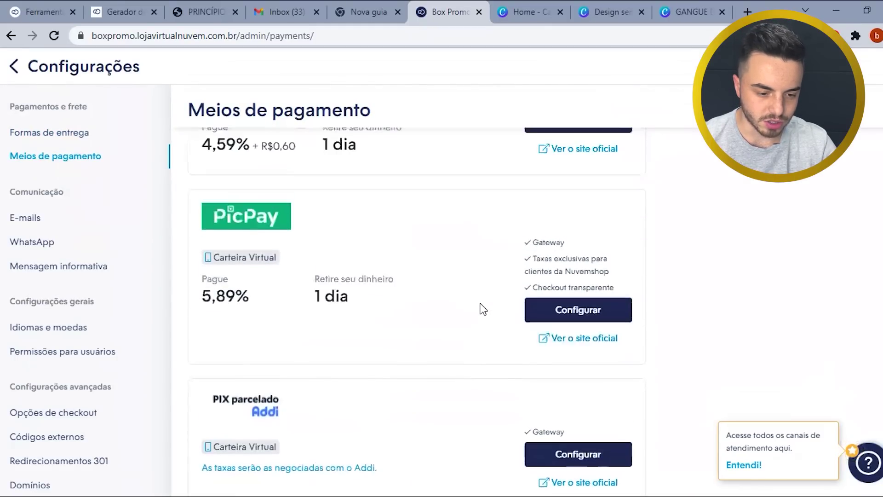
pyautogui.scroll(8, 477, 308)
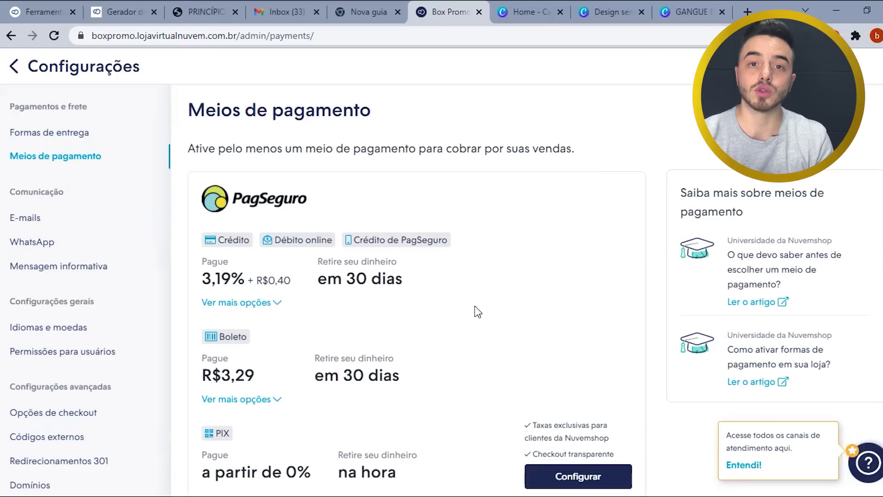
pyautogui.scroll(-9, 474, 306)
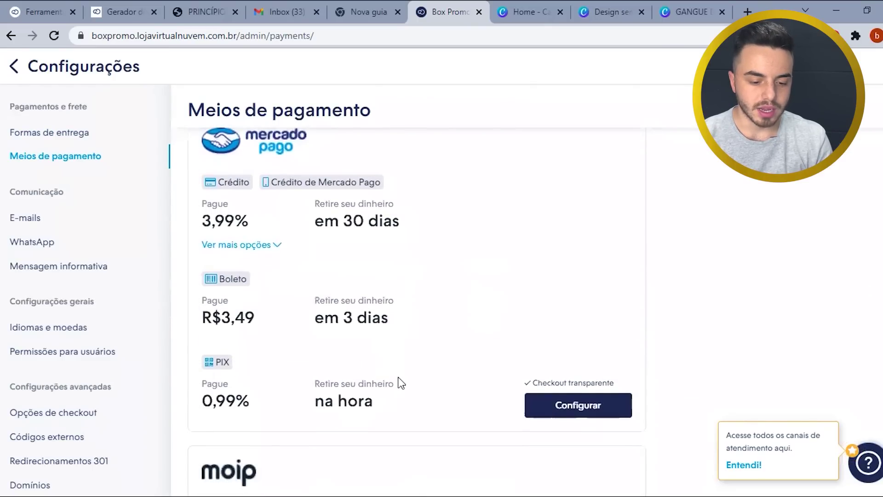
pyautogui.moveTo(392, 404); pyautogui.dragTo(327, 381)
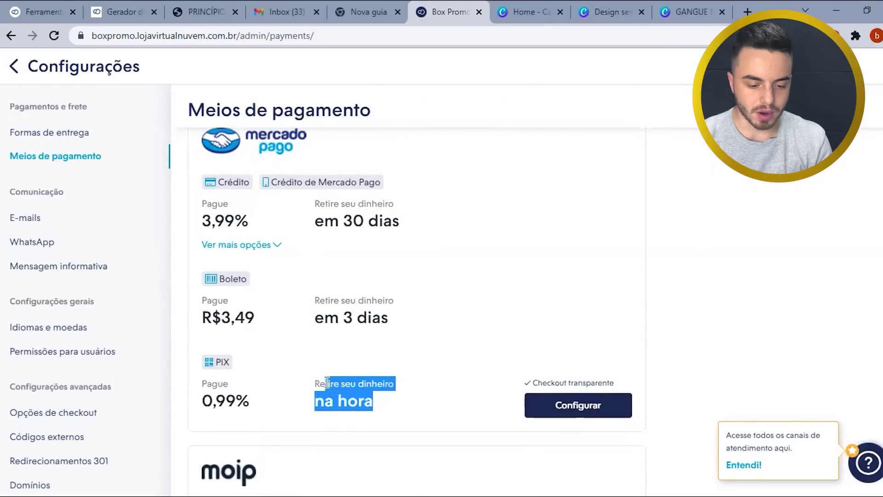
pyautogui.click(474, 260)
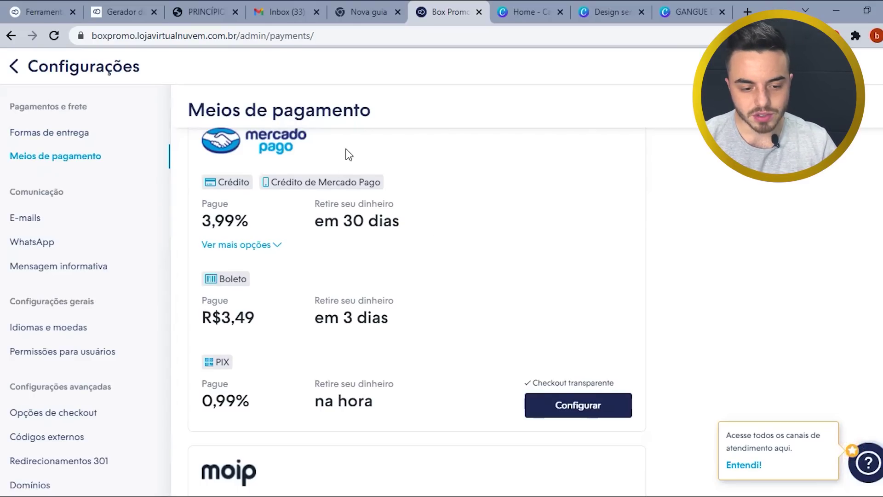
pyautogui.scroll(1, 399, 230)
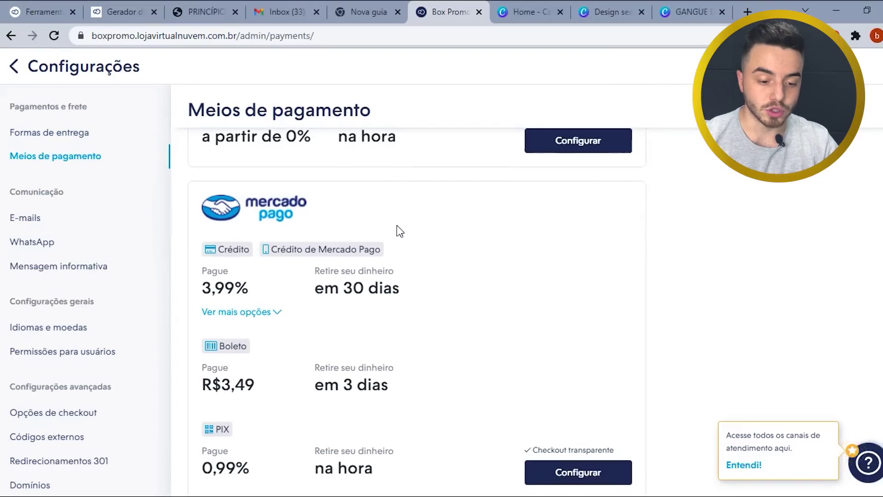
pyautogui.scroll(-3, 399, 231)
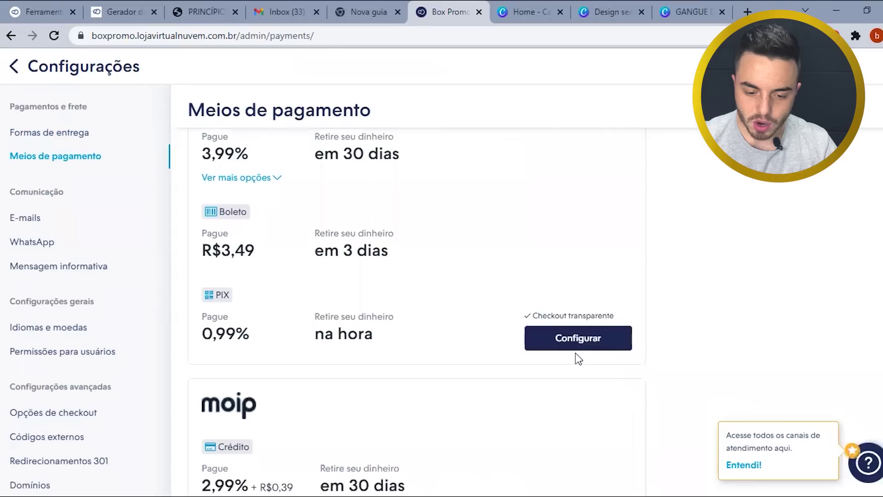
# - Activate the Mercado Pago integration and check its activation success message
pyautogui.click(570, 339)
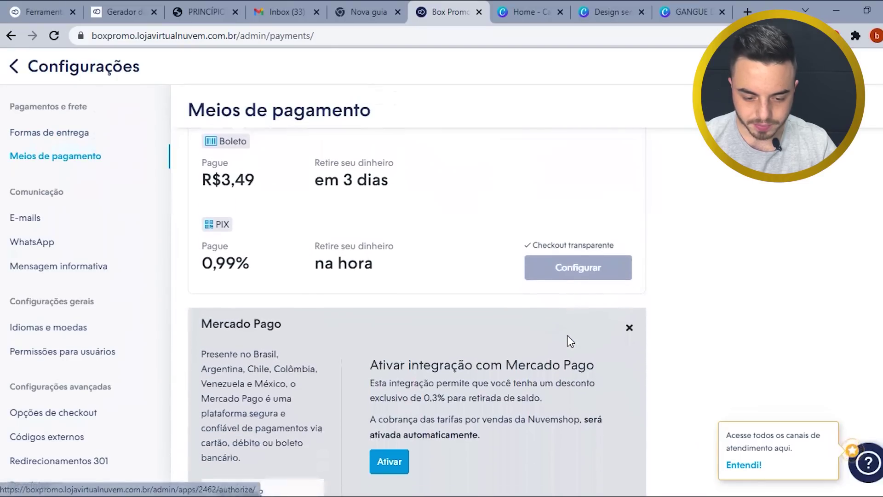
pyautogui.click(394, 266)
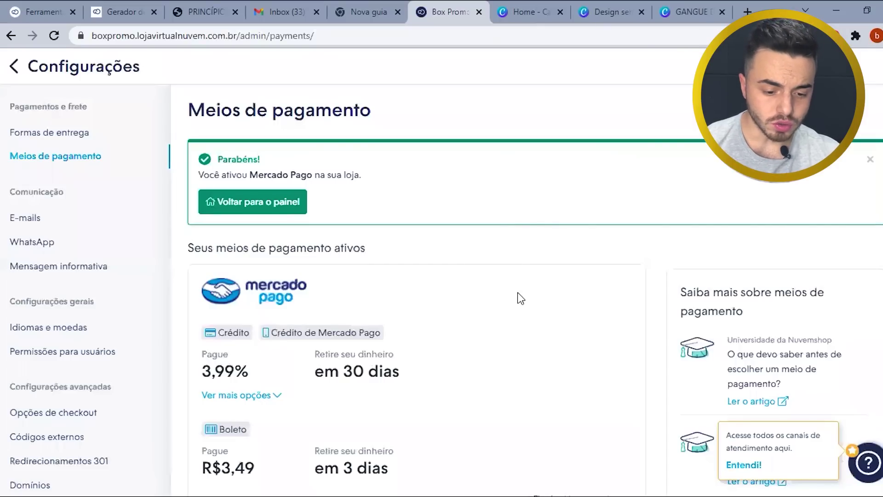
pyautogui.moveTo(381, 183); pyautogui.dragTo(207, 156)
pyautogui.click(399, 206)
pyautogui.scroll(-6, 517, 249)
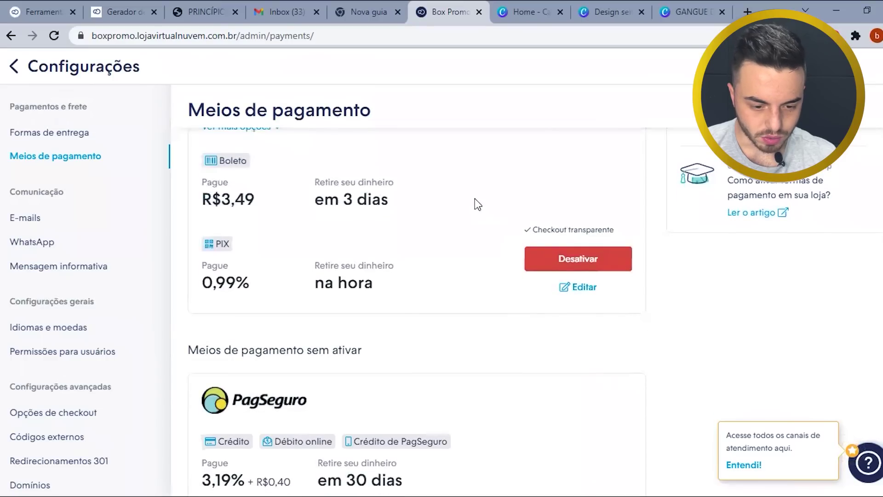
# - Set Mercado Pago's Tipo de integração to 'Processo de compra sem sair da loja' and save
pyautogui.click(586, 295)
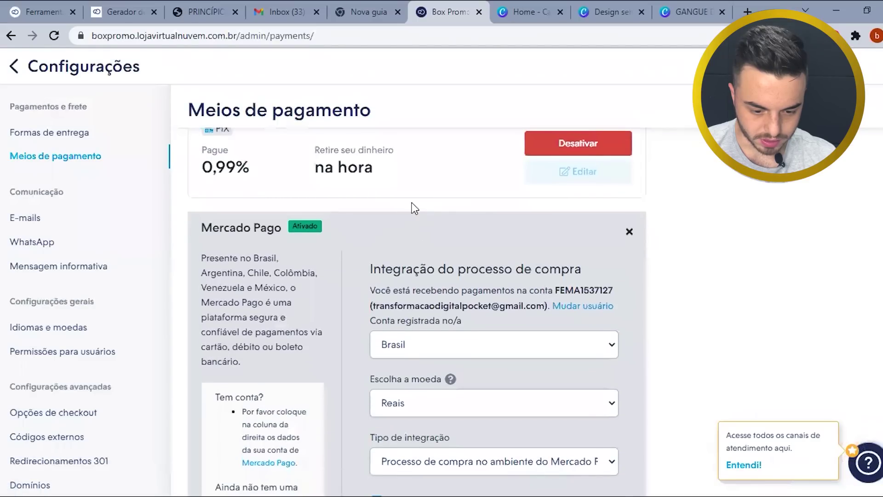
pyautogui.scroll(-4, 410, 201)
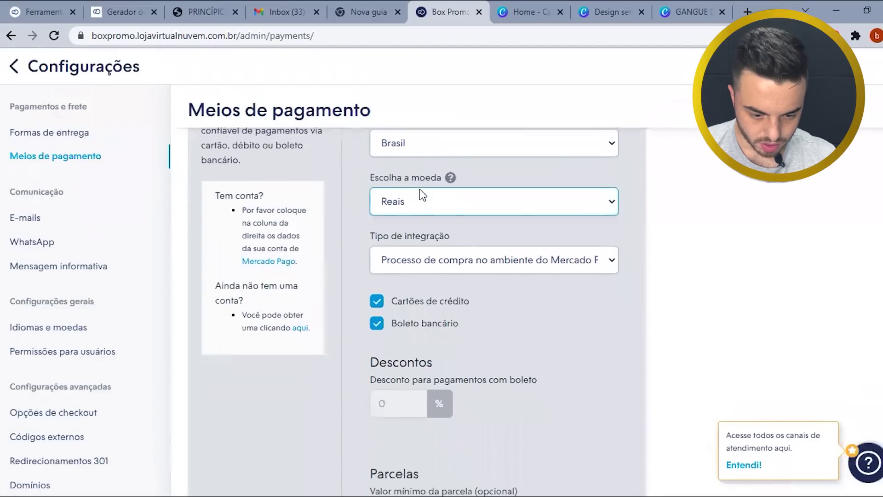
pyautogui.scroll(-1, 461, 311)
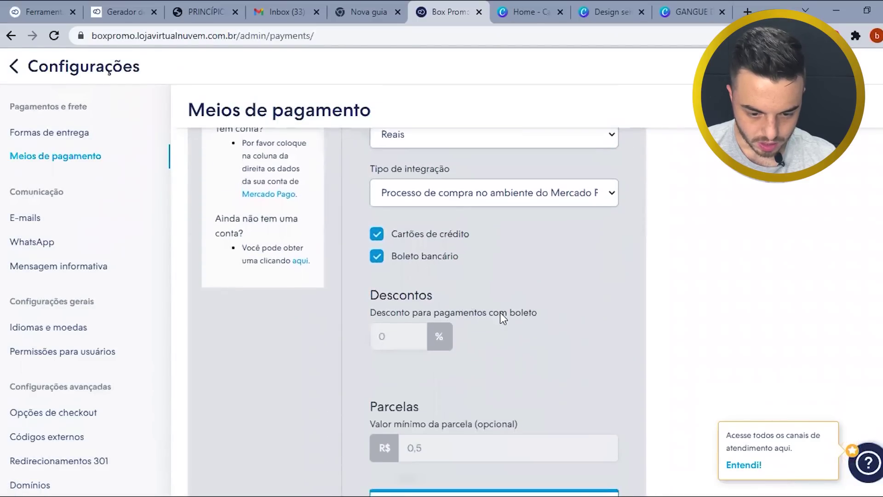
pyautogui.scroll(-1, 492, 334)
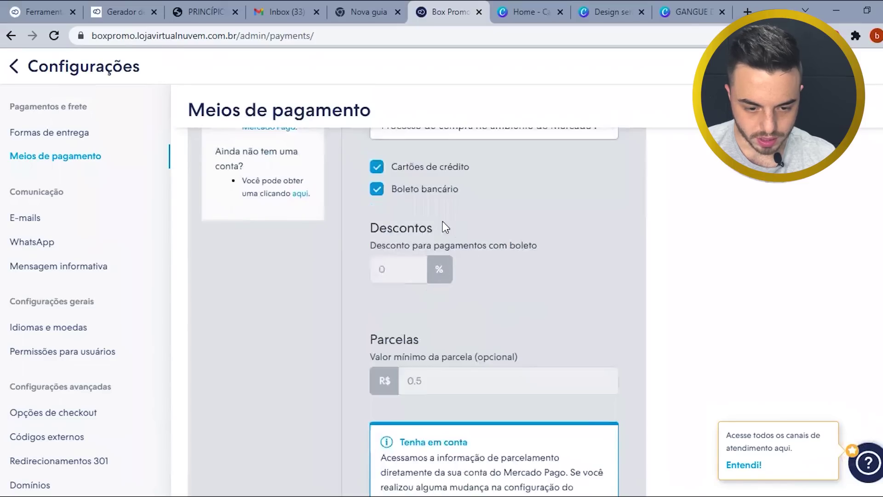
pyautogui.scroll(-1, 488, 349)
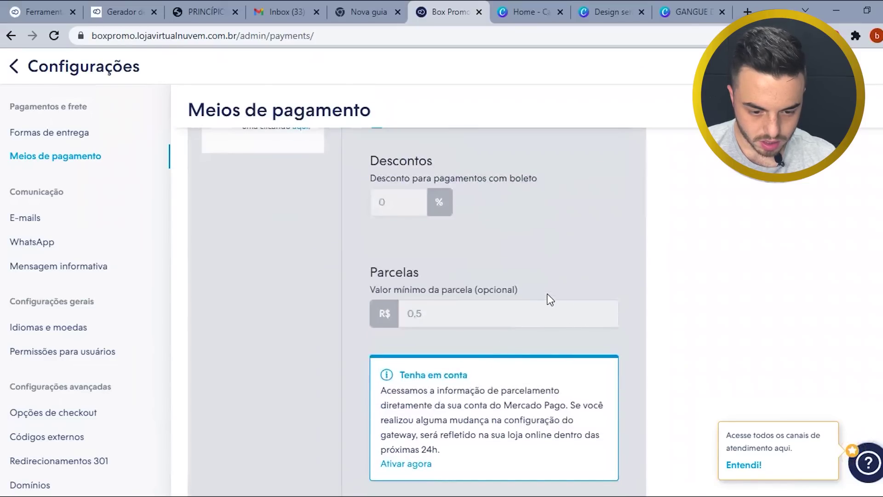
pyautogui.scroll(-2, 544, 297)
pyautogui.scroll(2, 538, 349)
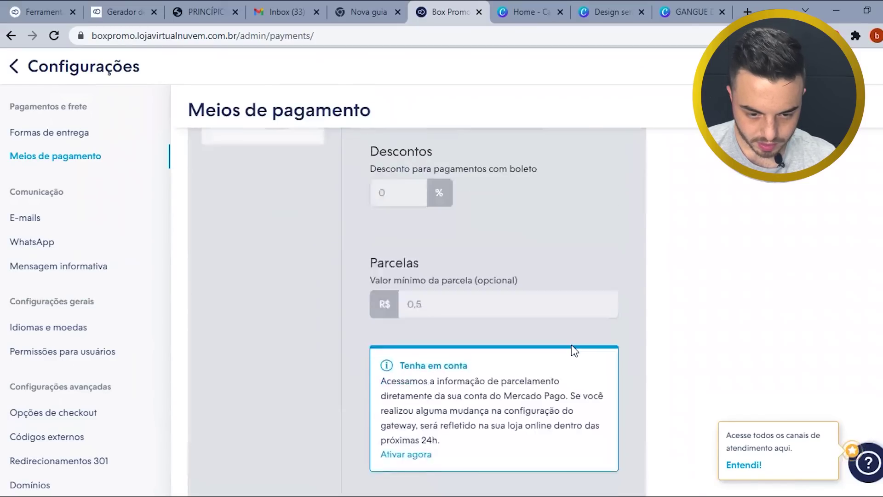
pyautogui.scroll(3, 573, 349)
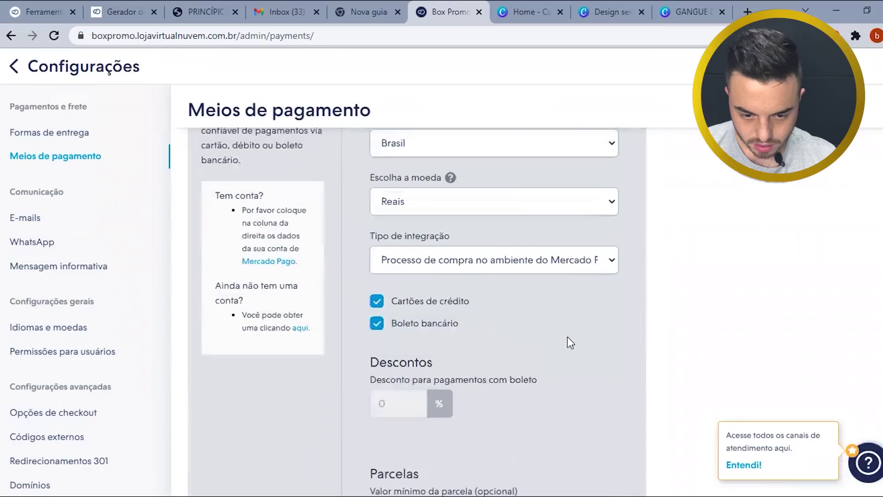
pyautogui.click(538, 266)
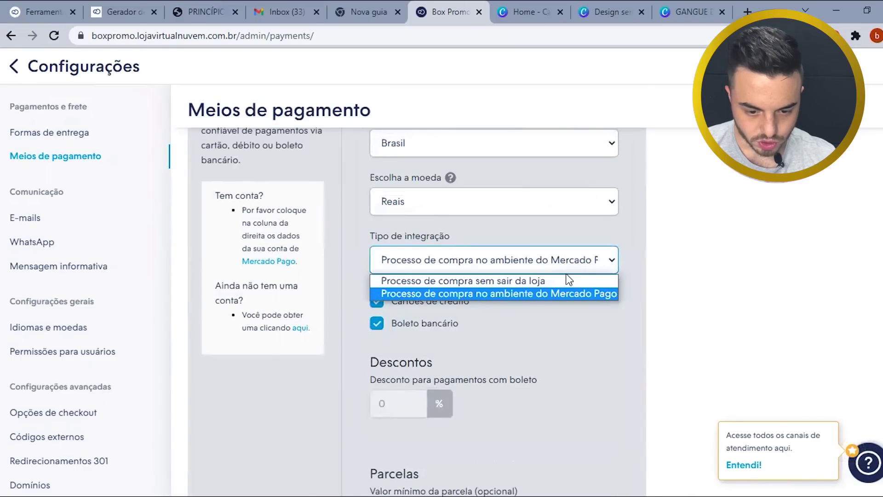
pyautogui.click(536, 285)
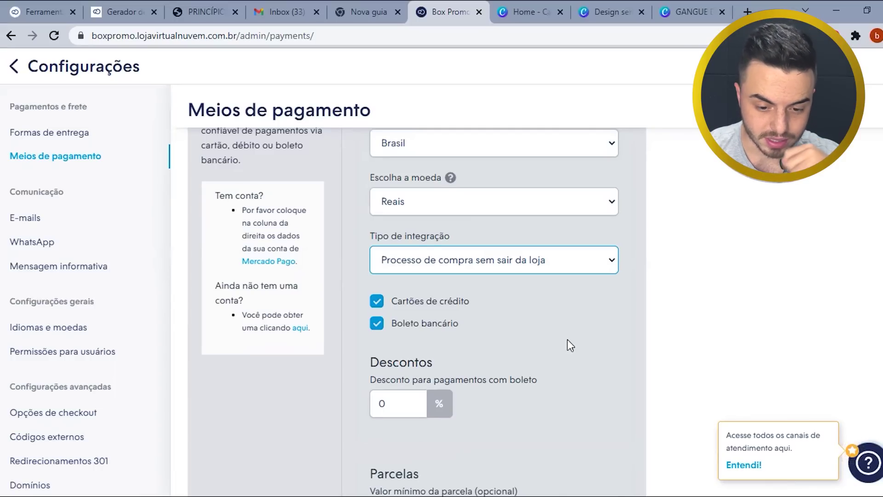
pyautogui.scroll(-8, 568, 345)
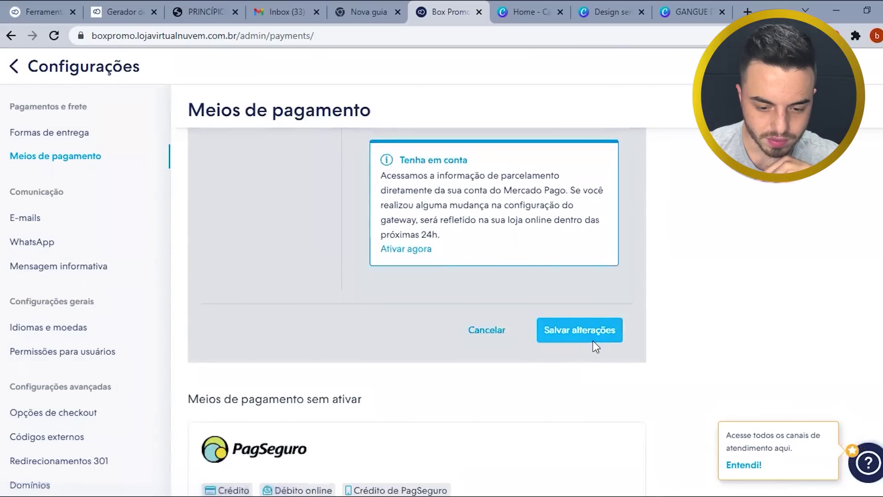
pyautogui.click(606, 330)
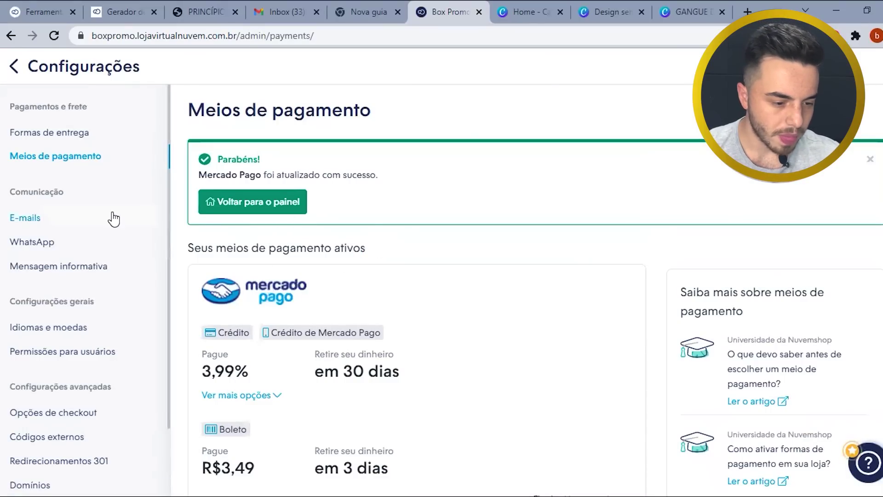
# - Open the E-mails settings and look through the automatic e-mail cards for accounts and orders
pyautogui.click(50, 224)
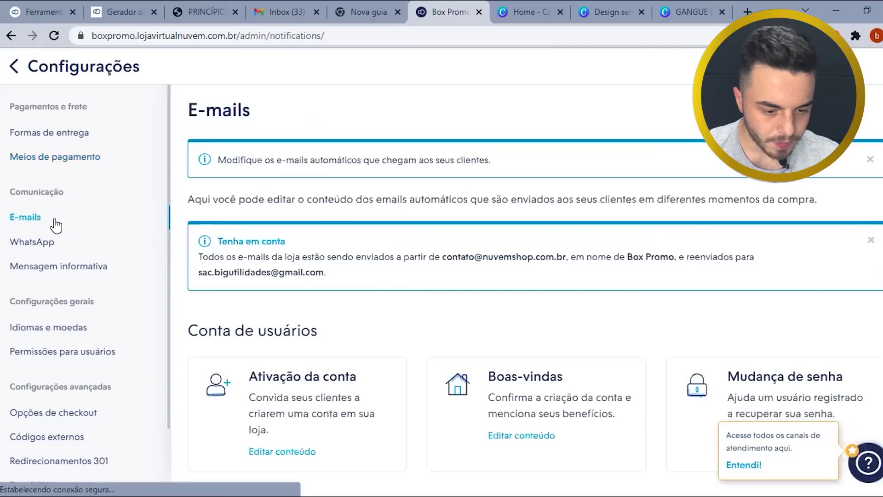
pyautogui.scroll(-3, 351, 263)
pyautogui.scroll(-2, 367, 228)
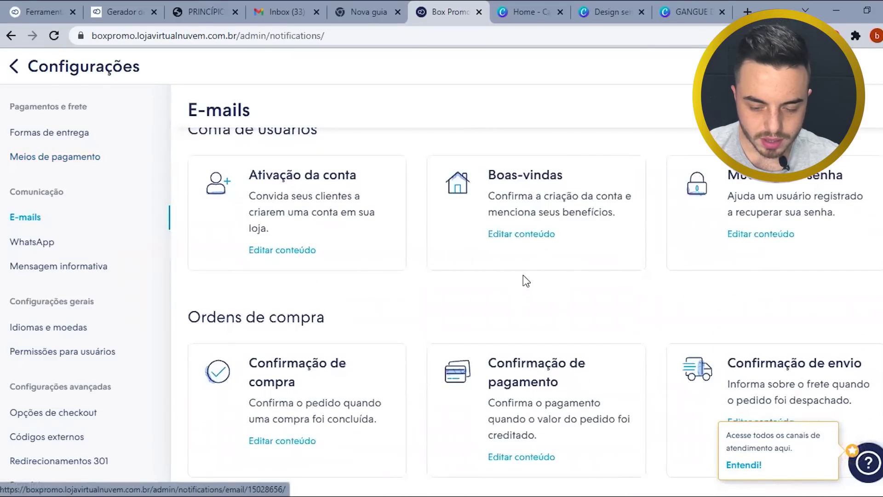
pyautogui.scroll(-2, 414, 281)
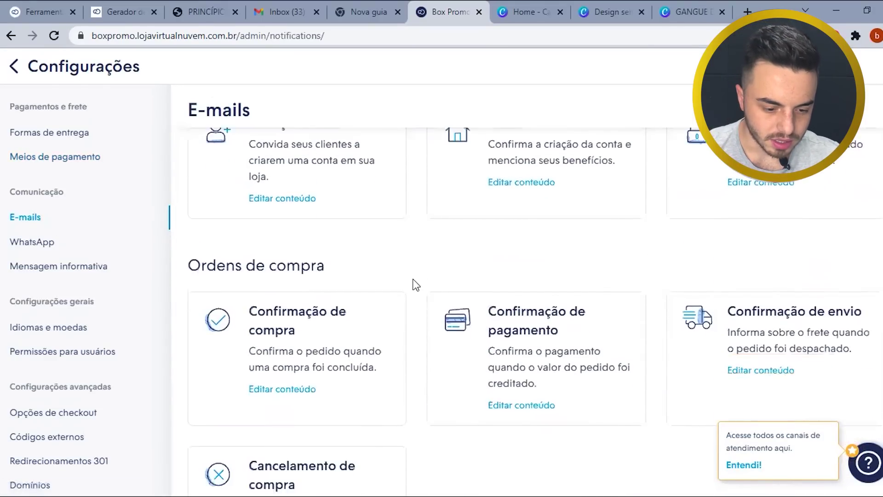
pyautogui.scroll(2, 414, 281)
pyautogui.scroll(1, 414, 279)
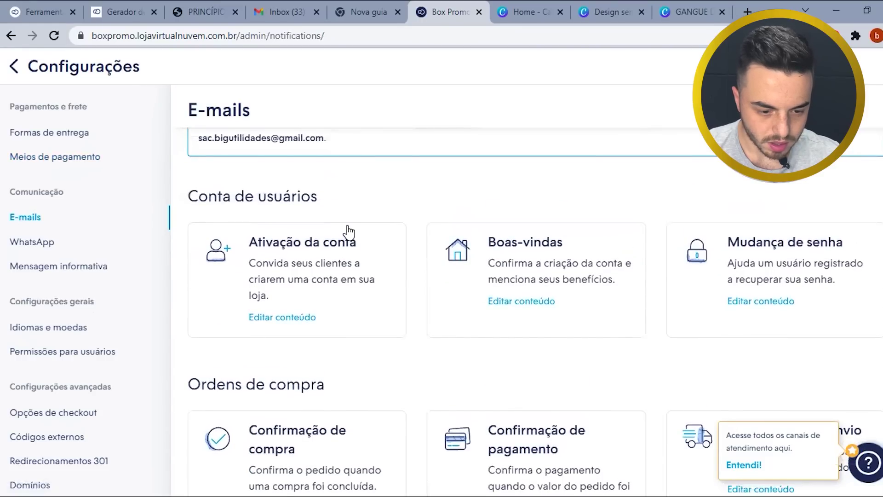
pyautogui.scroll(-3, 347, 235)
pyautogui.scroll(-1, 354, 252)
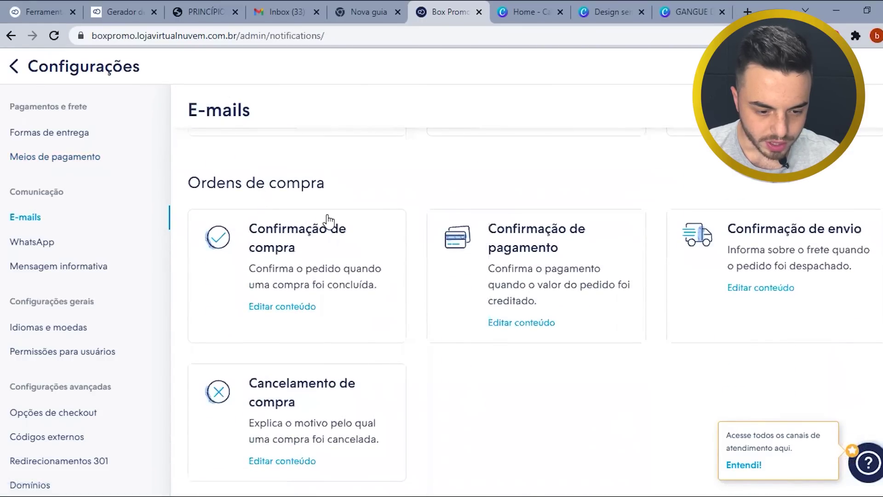
pyautogui.click(290, 316)
pyautogui.scroll(-3, 381, 322)
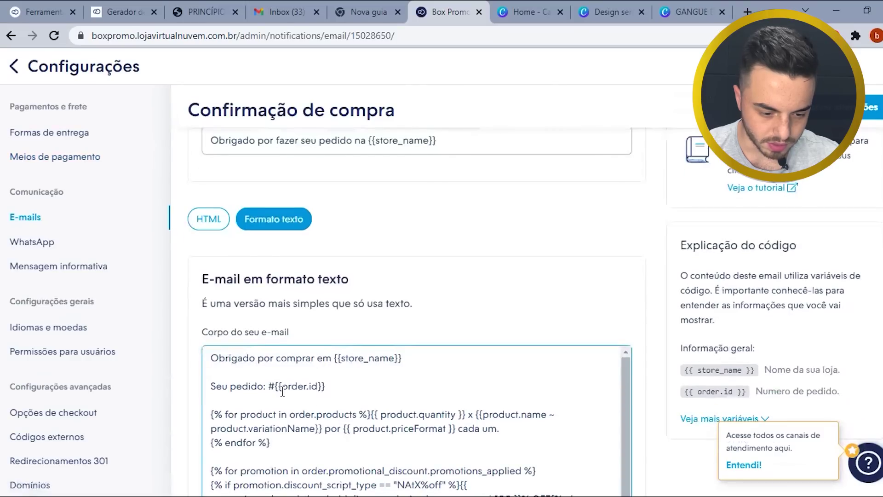
pyautogui.scroll(-3, 282, 391)
pyautogui.scroll(3, 322, 377)
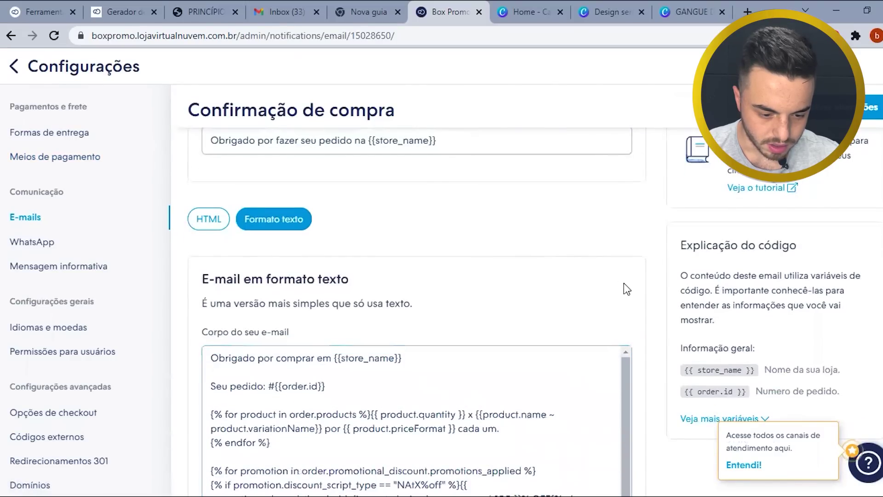
pyautogui.scroll(-2, 653, 318)
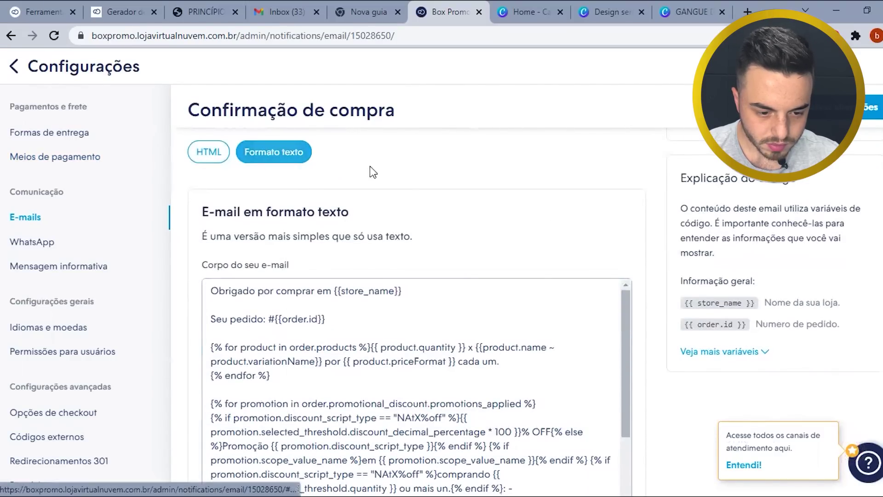
pyautogui.click(302, 291)
pyautogui.click(204, 152)
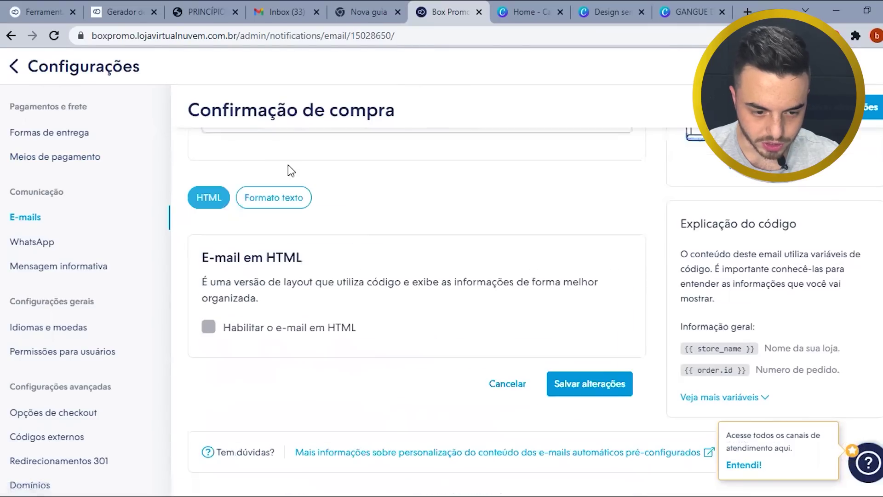
pyautogui.click(276, 198)
pyautogui.scroll(-8, 582, 306)
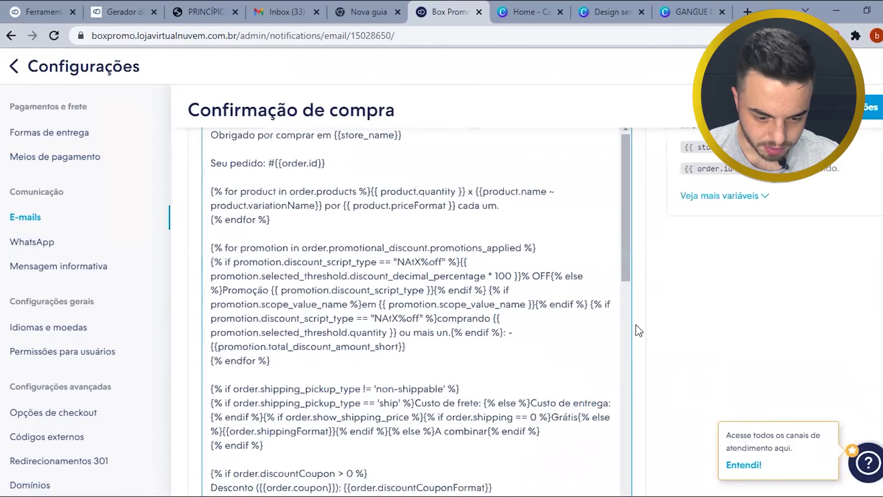
pyautogui.scroll(-1, 452, 278)
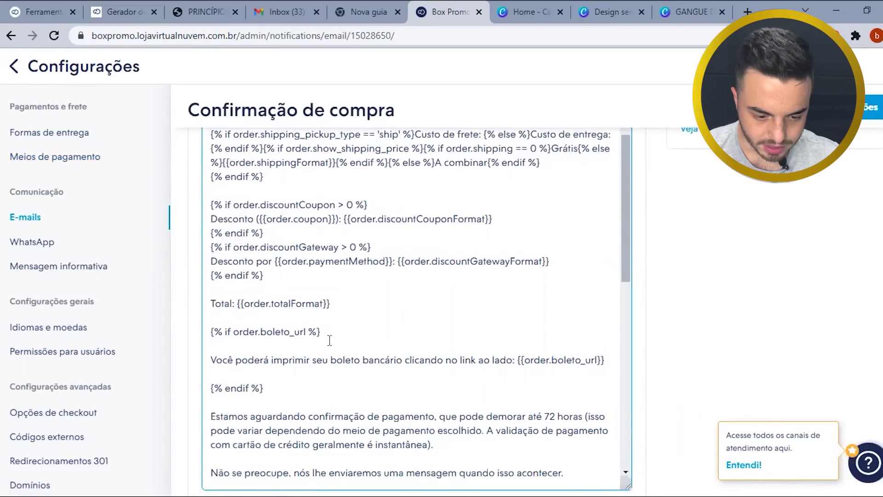
pyautogui.moveTo(322, 332); pyautogui.dragTo(214, 330)
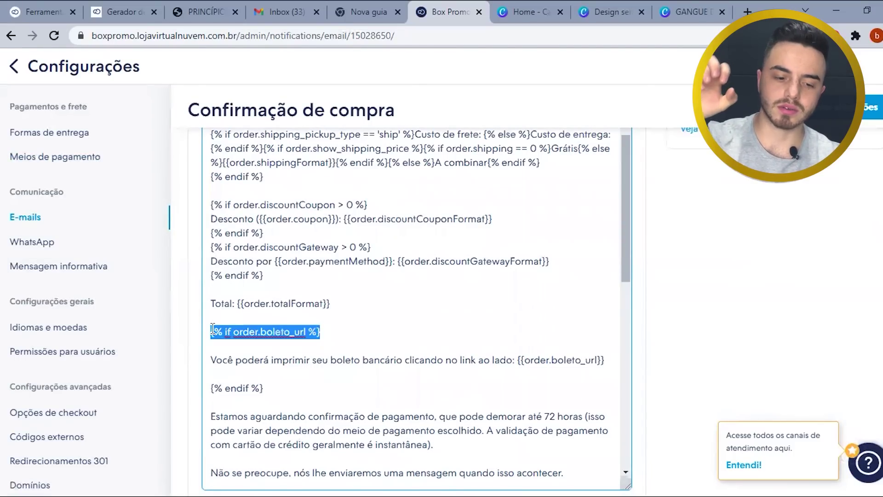
pyautogui.scroll(4, 342, 321)
pyautogui.scroll(5, 342, 321)
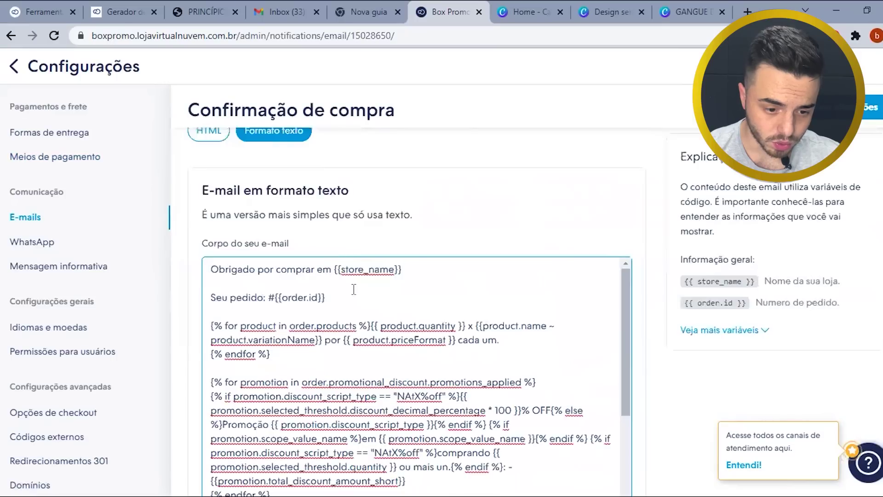
pyautogui.moveTo(402, 269); pyautogui.dragTo(338, 271)
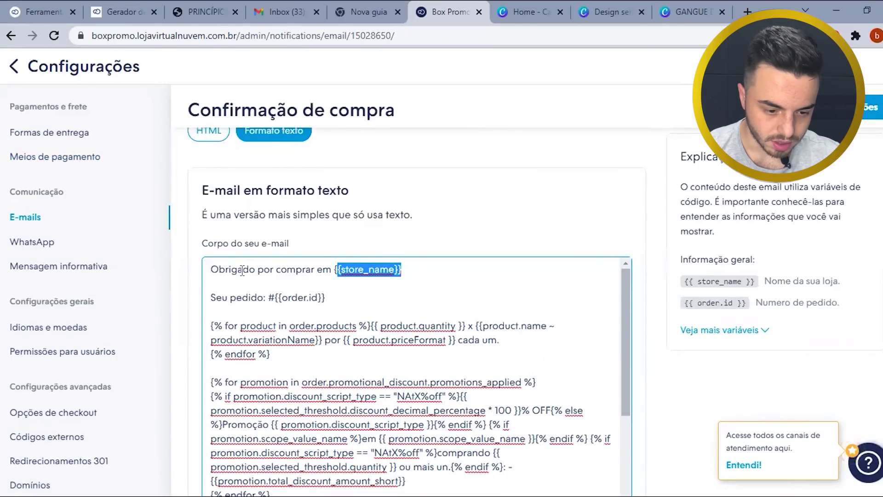
pyautogui.click(413, 267)
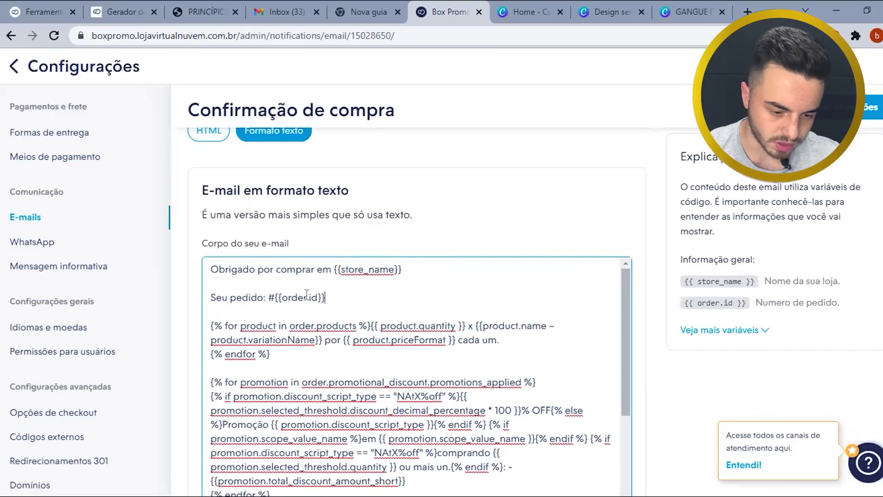
pyautogui.moveTo(329, 298); pyautogui.dragTo(274, 298)
pyautogui.scroll(-1, 342, 317)
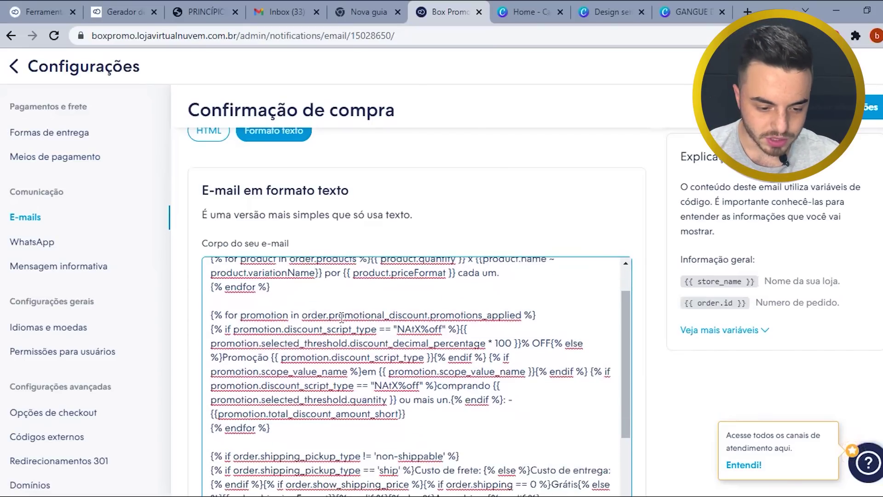
pyautogui.scroll(-6, 382, 313)
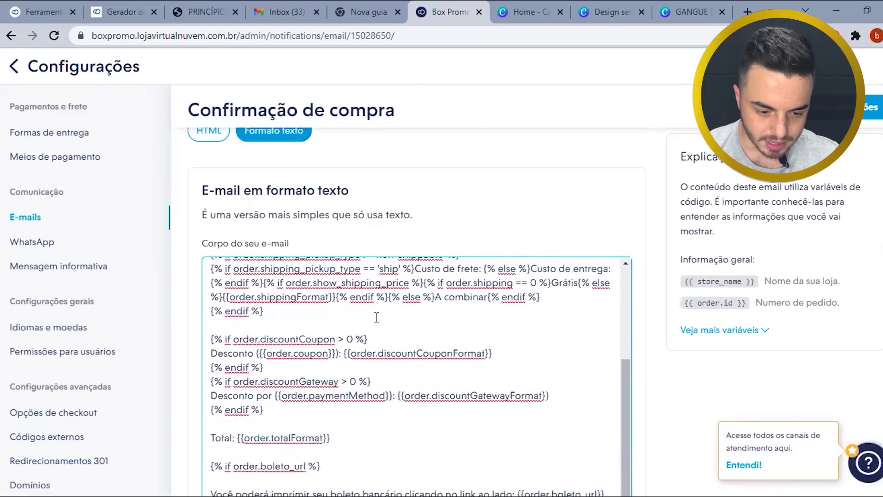
pyautogui.moveTo(330, 330); pyautogui.dragTo(225, 331)
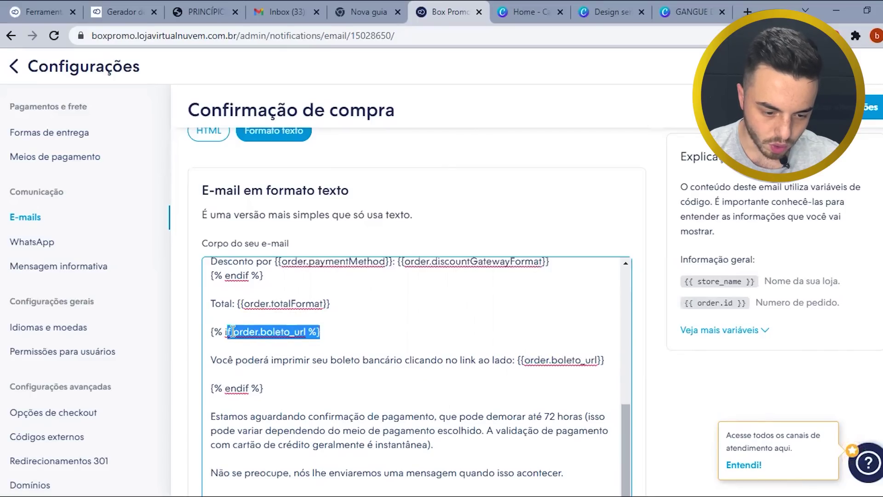
pyautogui.moveTo(211, 361); pyautogui.dragTo(249, 364)
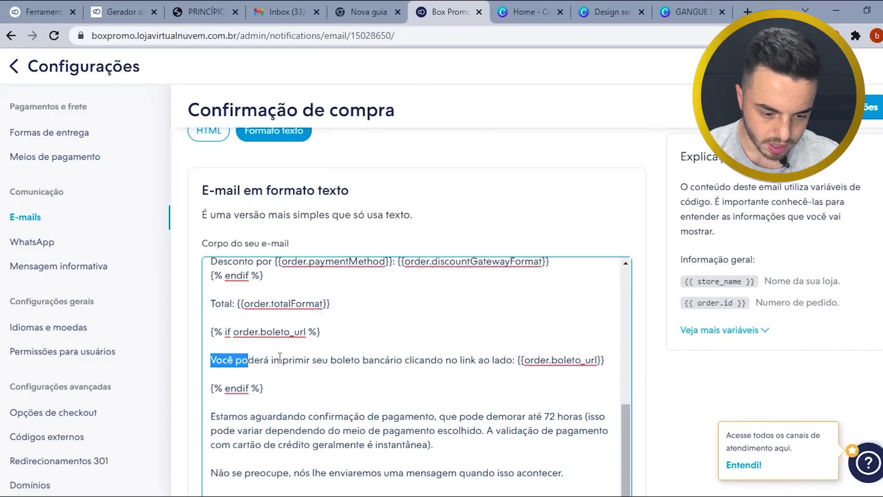
pyautogui.click(311, 361)
pyautogui.scroll(1, 350, 306)
pyautogui.scroll(2, 350, 305)
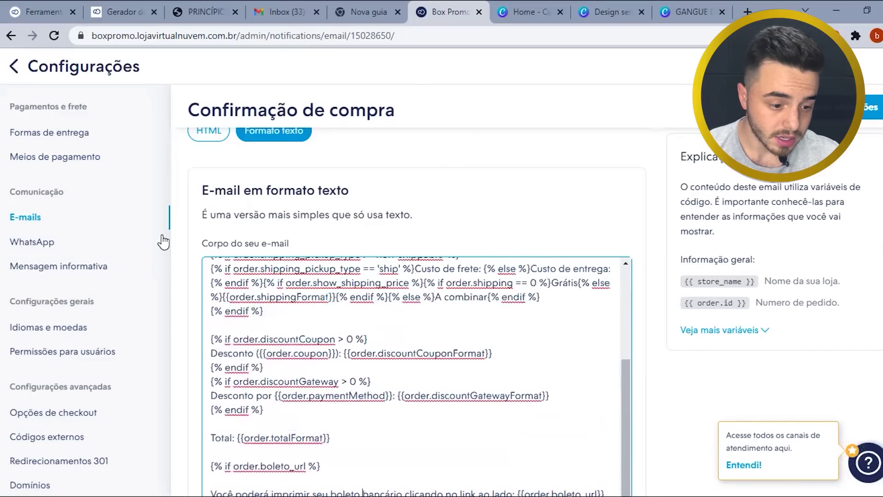
pyautogui.hotkey('alt', 'Left')
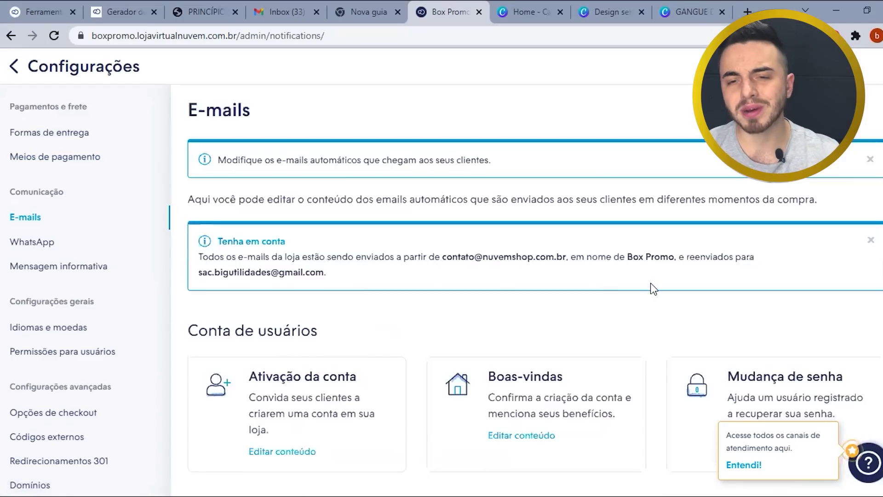
# - Scroll down to Promoções and open the Carrinhos abandonados e-mail in the content editor
pyautogui.scroll(-3, 655, 304)
pyautogui.scroll(-5, 653, 318)
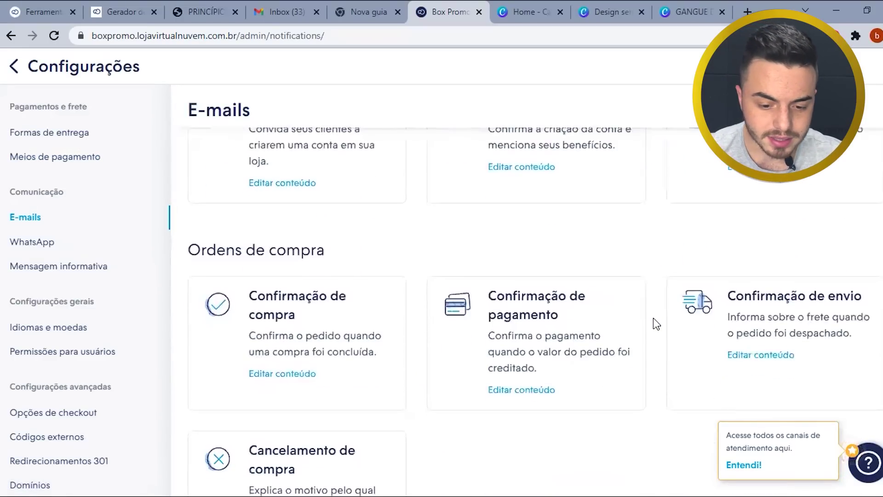
pyautogui.scroll(-3, 586, 362)
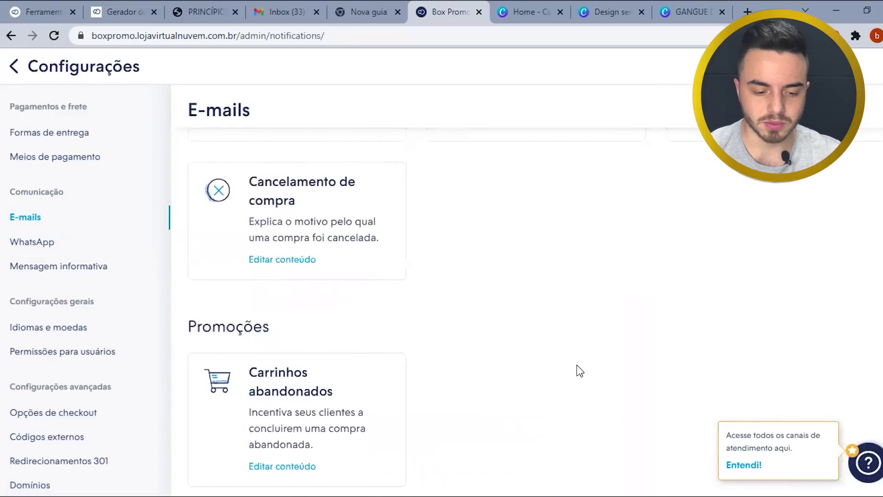
pyautogui.scroll(-2, 532, 376)
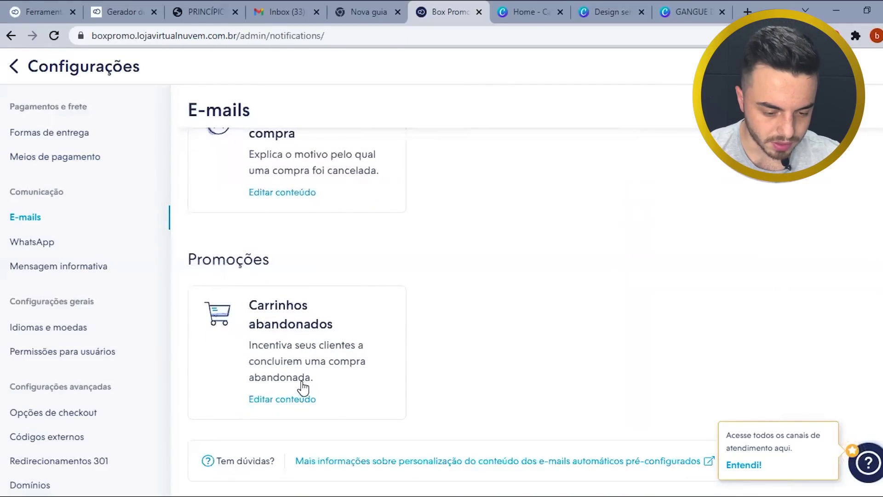
pyautogui.click(284, 404)
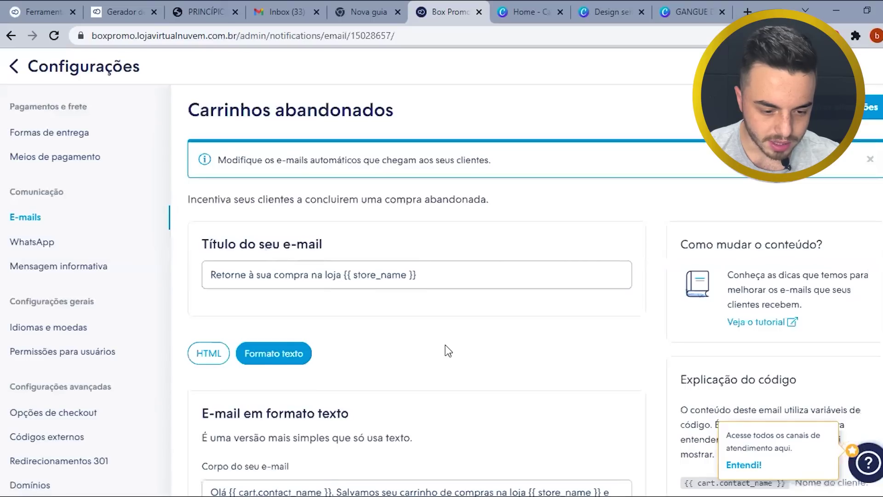
# - Read the abandoned-cart text e-mail down to the checkout link, then open the WhatsApp settings
pyautogui.scroll(-3, 445, 351)
pyautogui.scroll(-2, 448, 347)
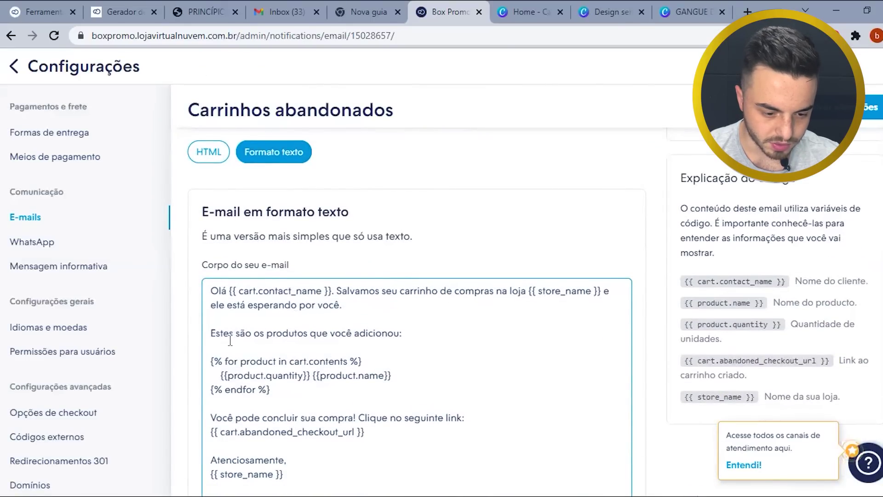
pyautogui.scroll(-2, 273, 320)
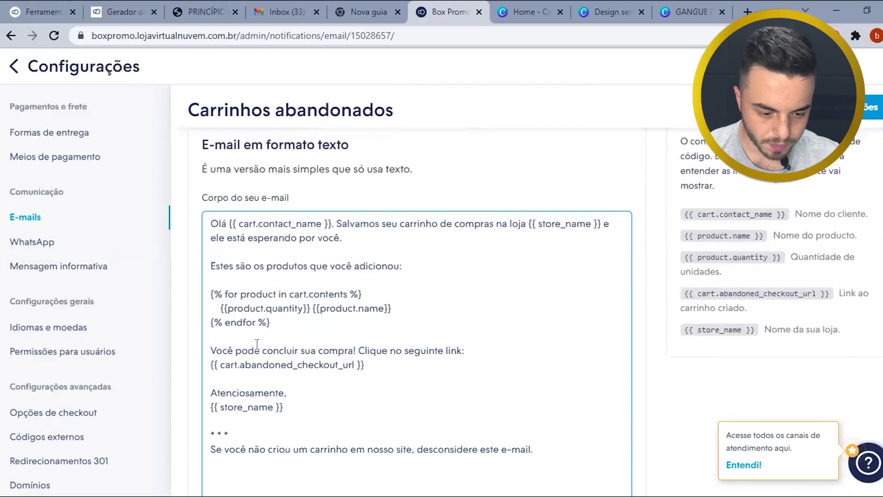
pyautogui.scroll(-2, 266, 335)
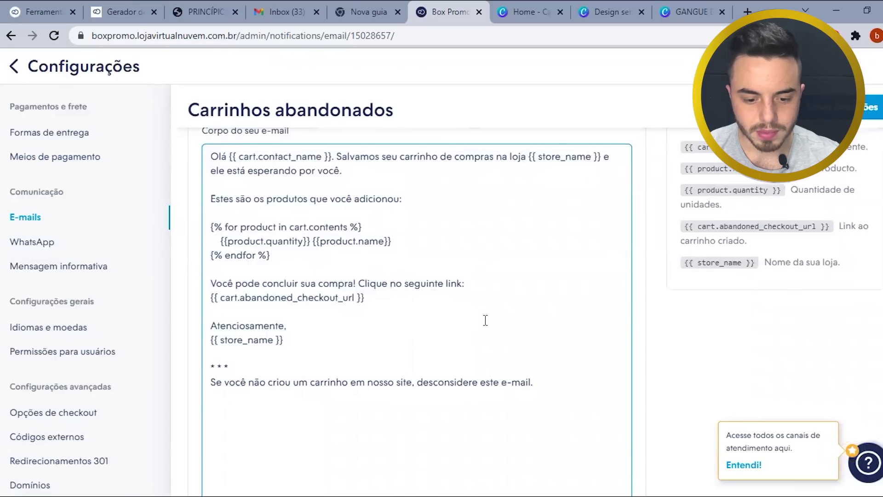
pyautogui.click(363, 299)
pyautogui.scroll(5, 657, 237)
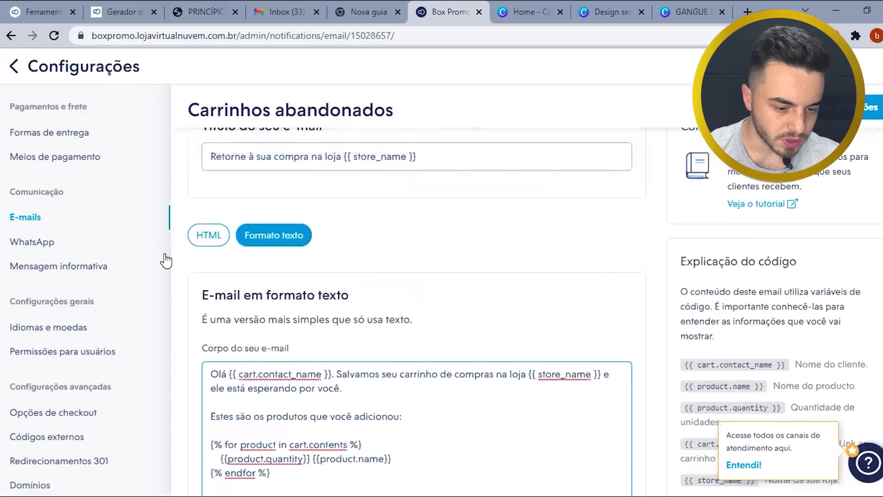
pyautogui.click(54, 244)
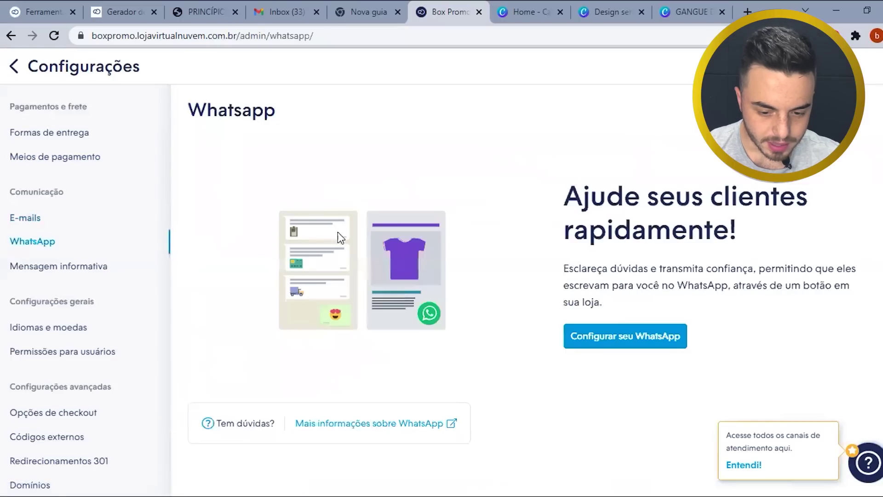
pyautogui.click(641, 340)
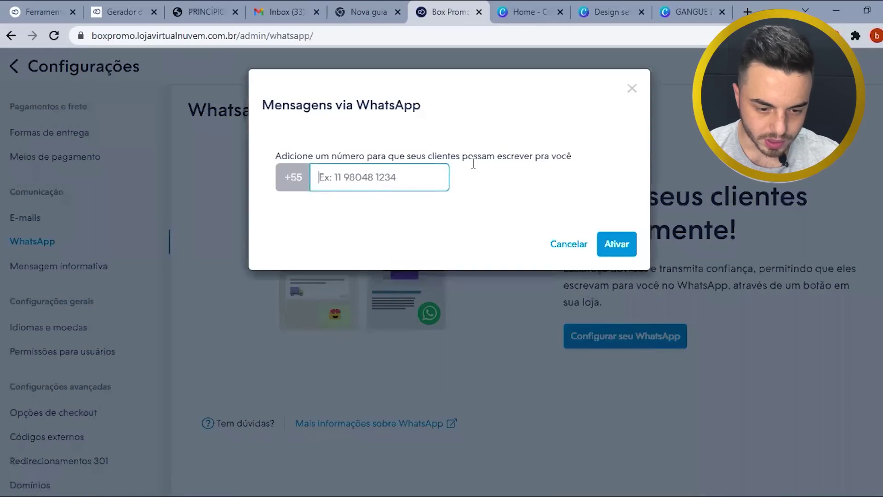
pyautogui.click(629, 89)
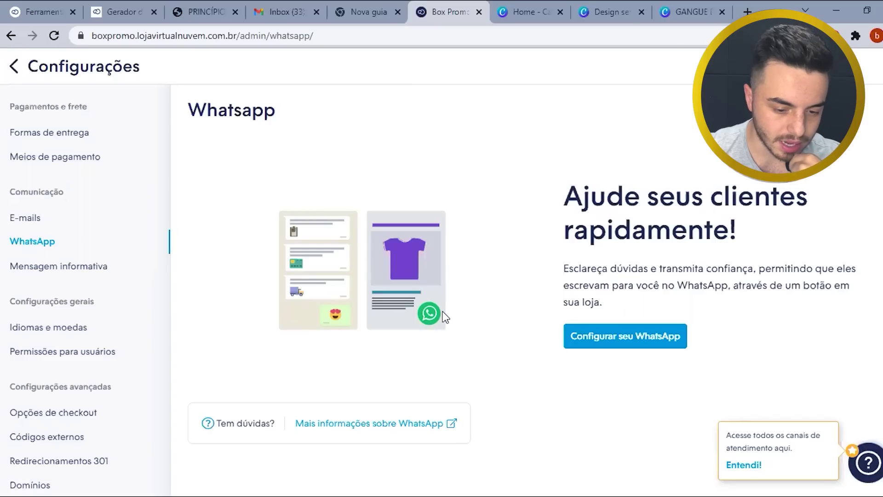
pyautogui.click(136, 220)
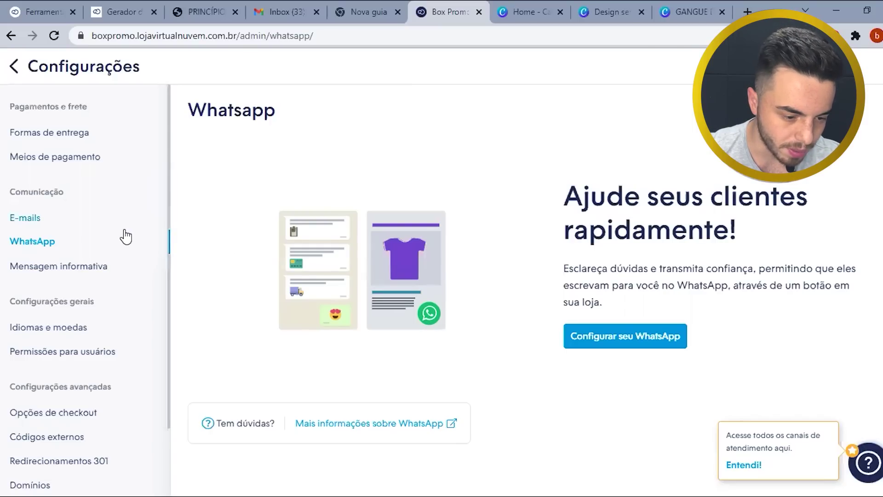
# - Replace the Mensagem informativa text with instant shipping for credit-card purchases and up-to-3-day boleto clearing
pyautogui.click(90, 275)
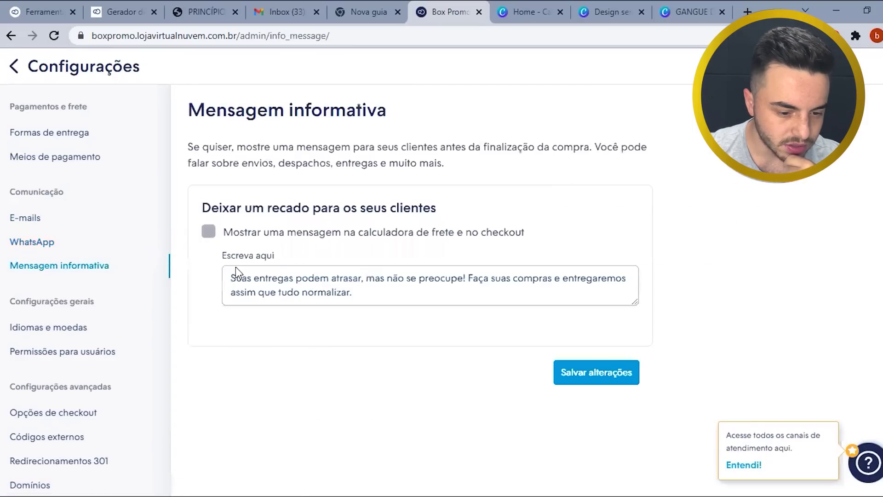
pyautogui.click(257, 274)
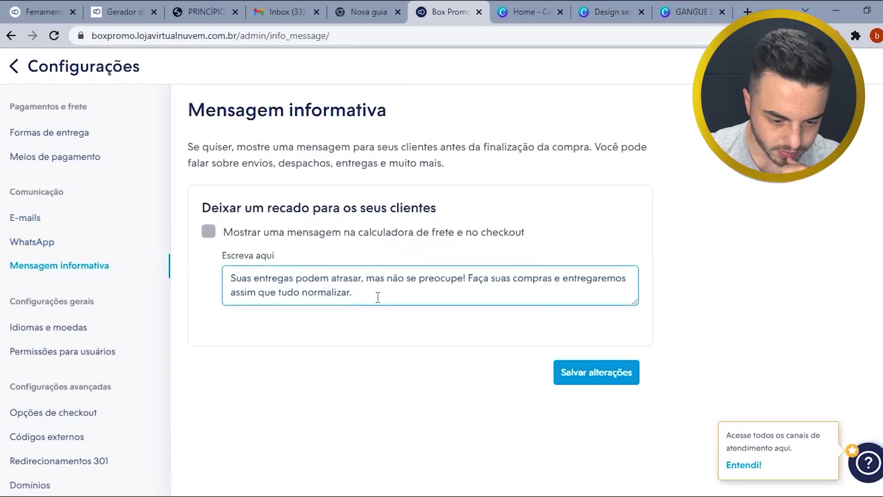
pyautogui.moveTo(377, 298); pyautogui.dragTo(230, 278)
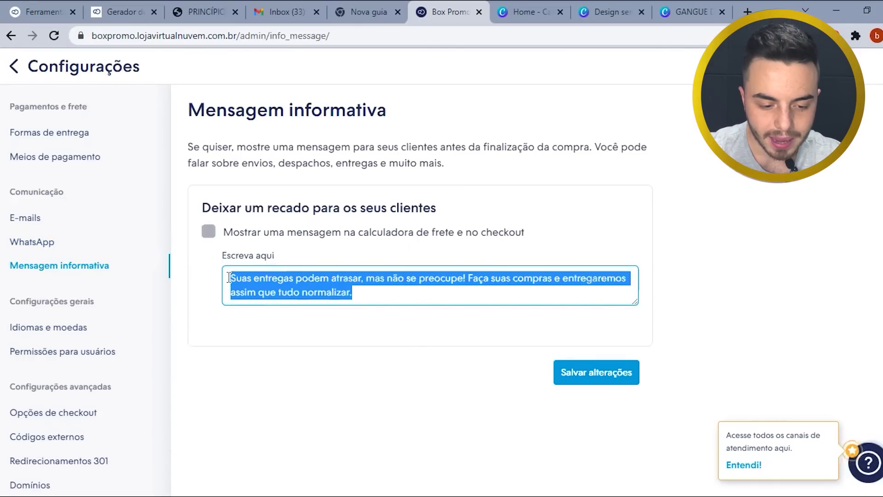
pyautogui.press('BackSpace')
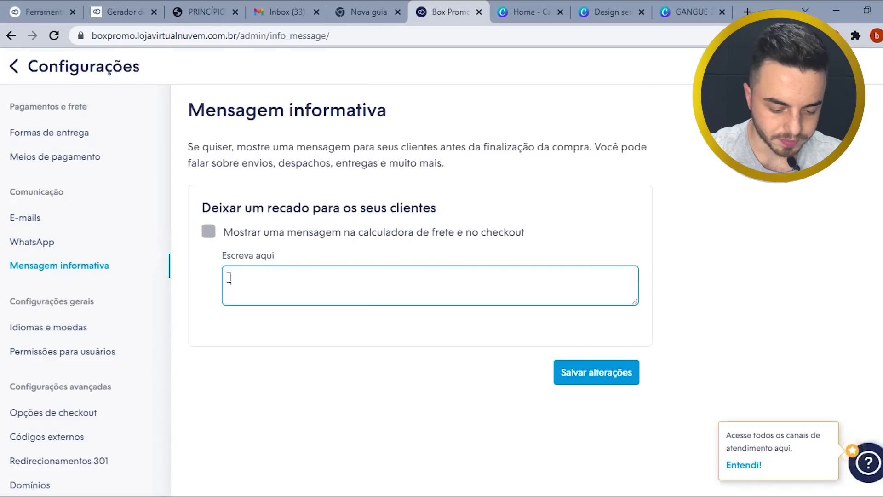
pyautogui.write('Ivo')
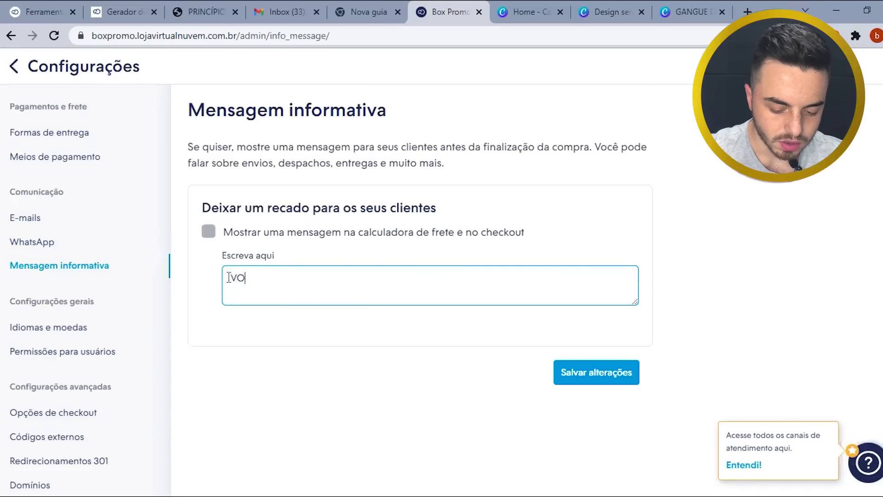
pyautogui.press('BackSpace')
pyautogui.press('BackSpace')
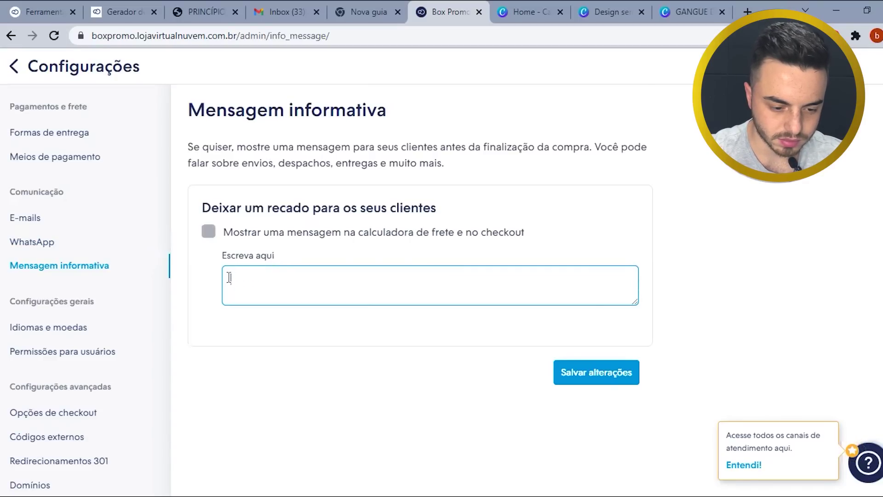
pyautogui.write('Compras realizadas no cart')
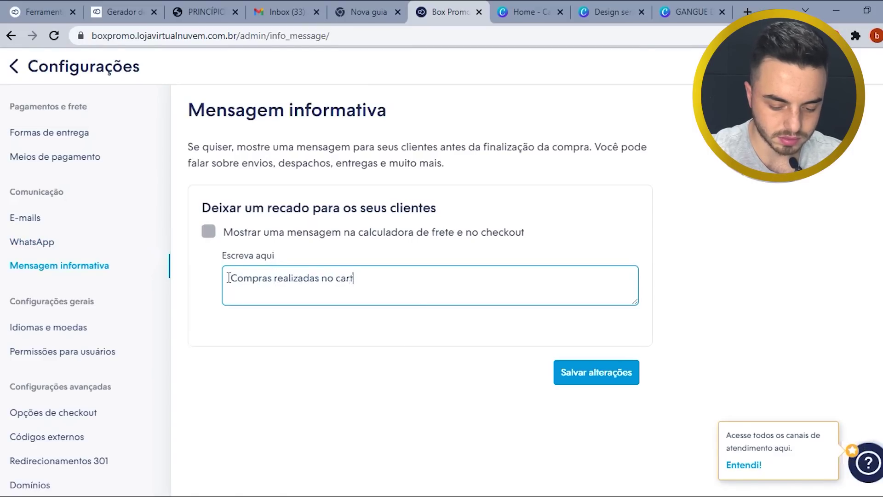
pyautogui.write('ão de créditos')
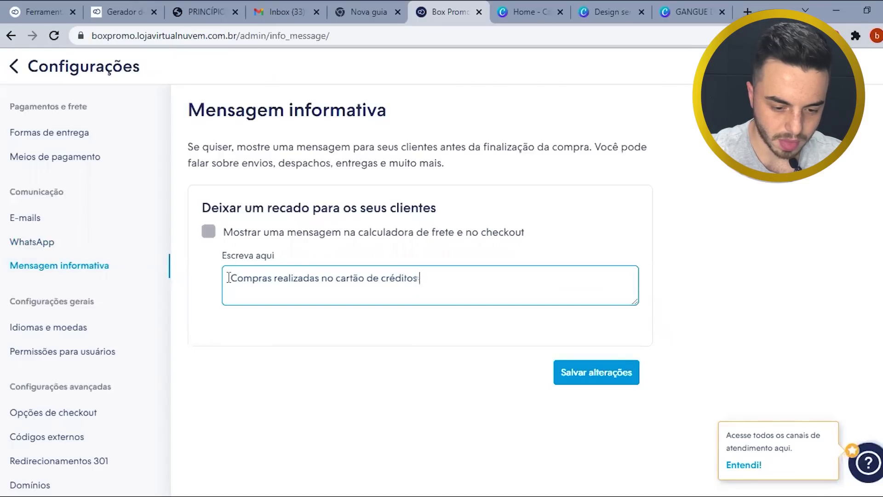
pyautogui.write(' tem e')
pyautogui.press('BackSpace')
pyautogui.press('BackSpace')
pyautogui.press('BackSpace')
pyautogui.press('BackSpace')
pyautogui.press('BackSpace')
pyautogui.press('BackSpace')
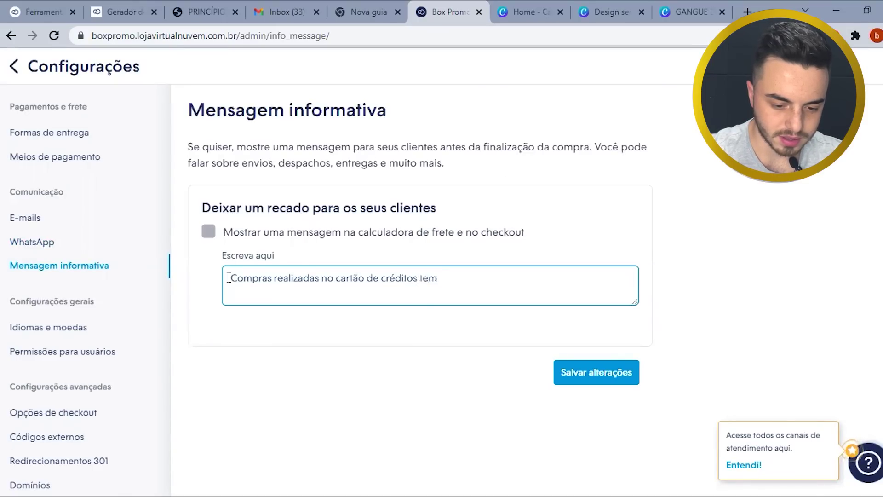
pyautogui.write('recebem en')
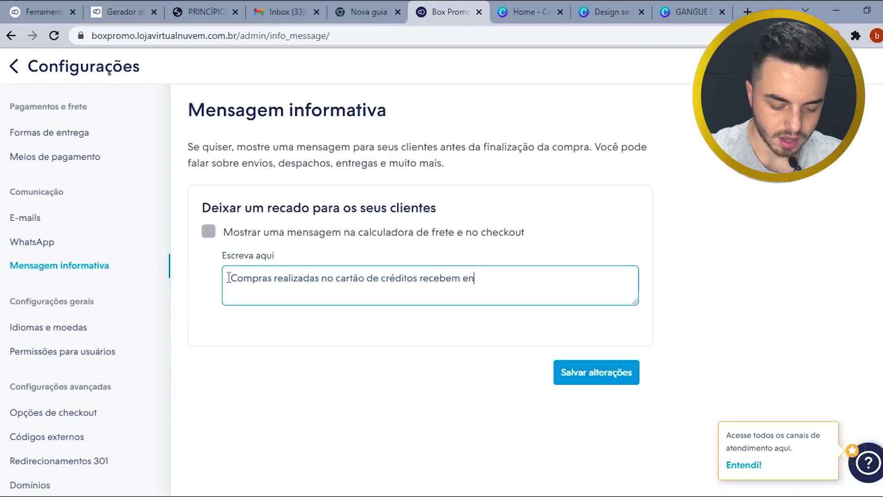
pyautogui.write('vio imedia')
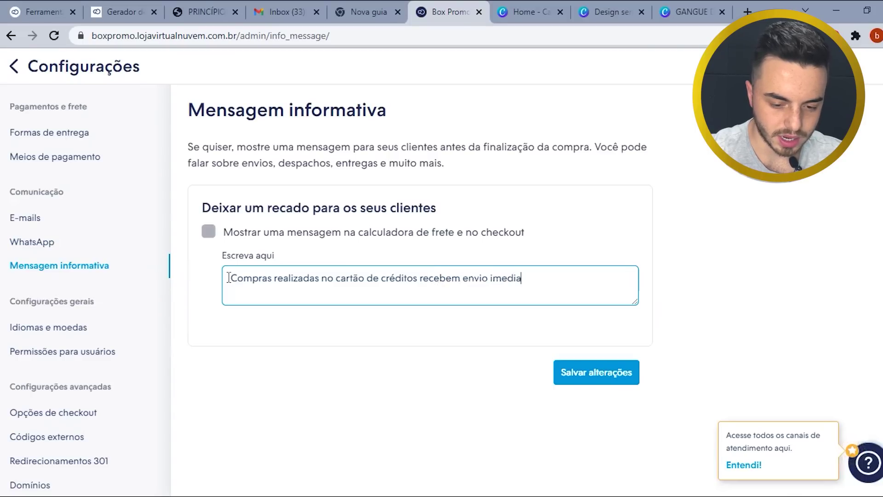
pyautogui.write('to. ')
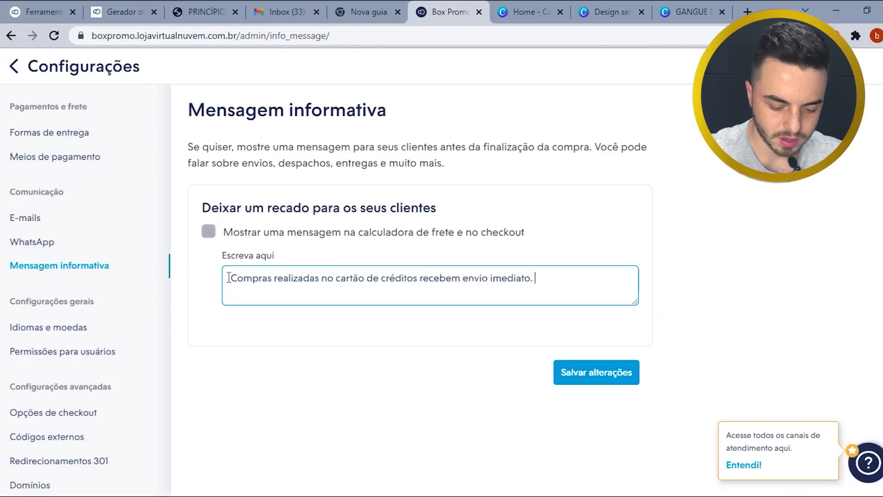
pyautogui.write('Boleto ba')
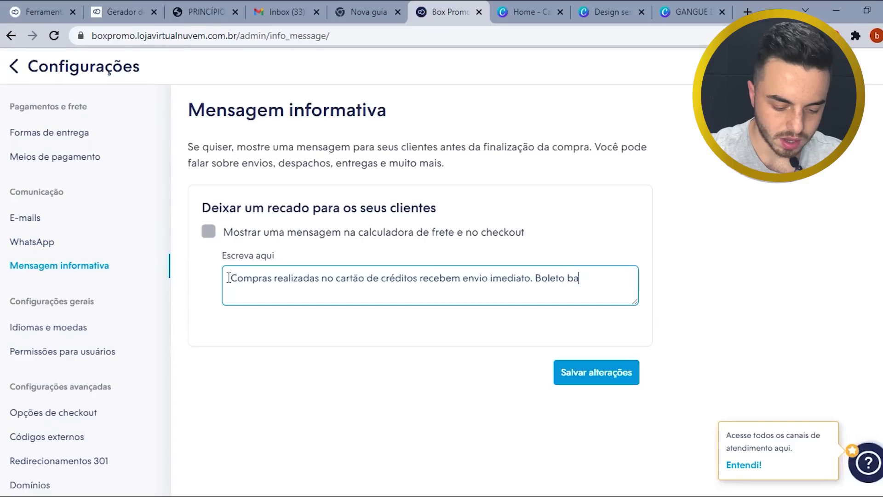
pyautogui.write('ncario p')
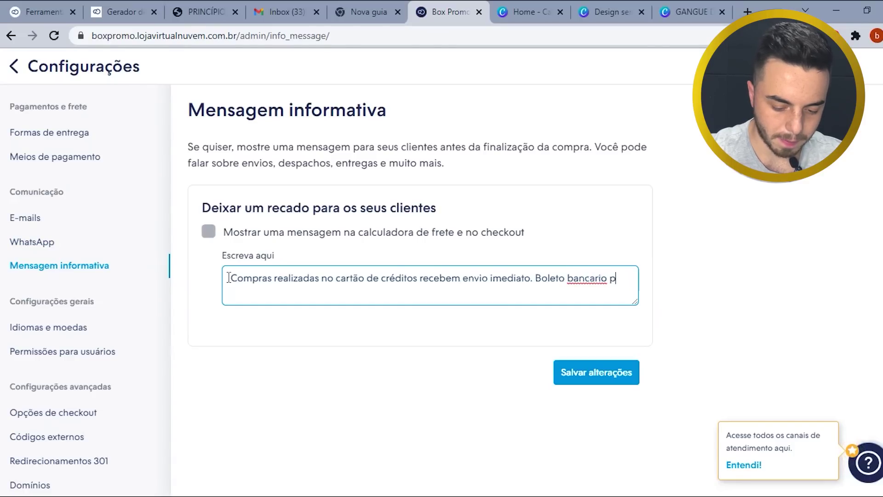
pyautogui.write('ode l')
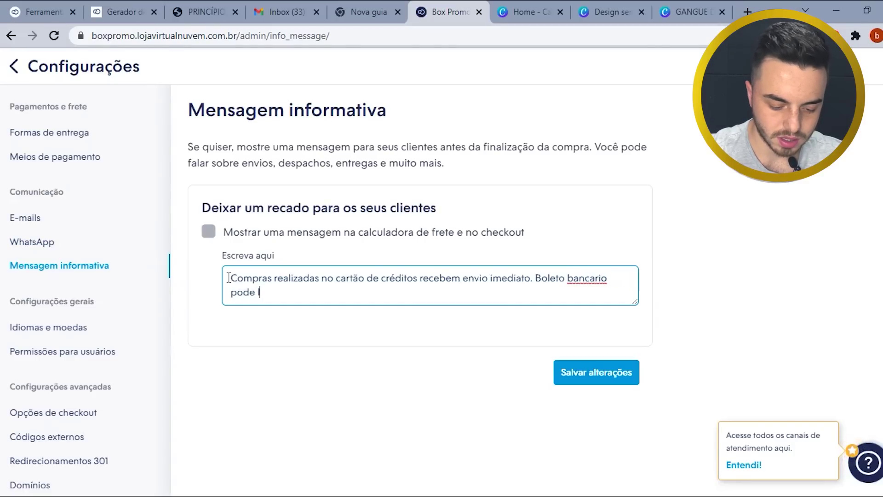
pyautogui.write('evar até 3 dias para cair no sistema')
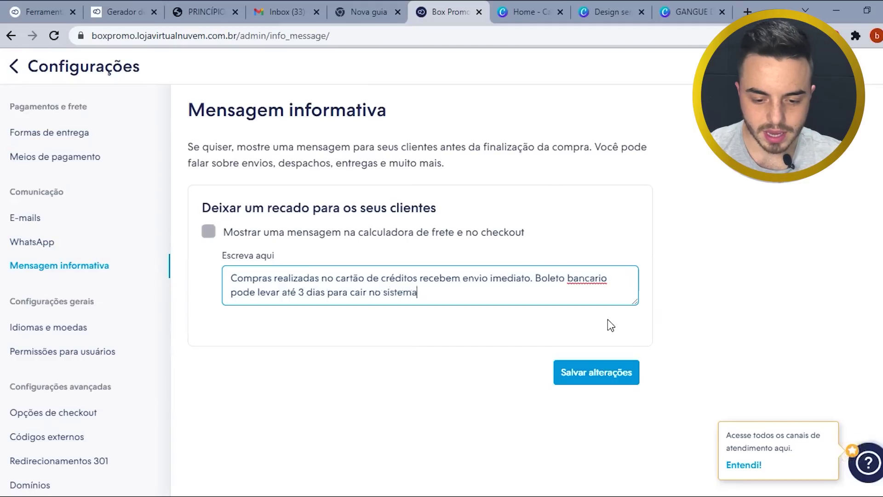
# - Correct 'bancario' to 'bancário', show the message at shipping calculator and checkout, and save
pyautogui.doubleClick(590, 279)
pyautogui.rightClick(589, 279)
pyautogui.click(616, 288)
pyautogui.click(448, 299)
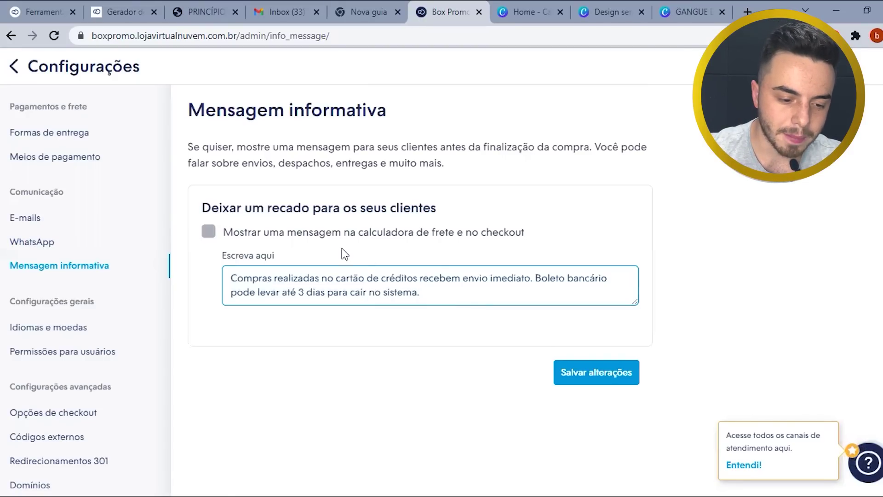
pyautogui.click(210, 231)
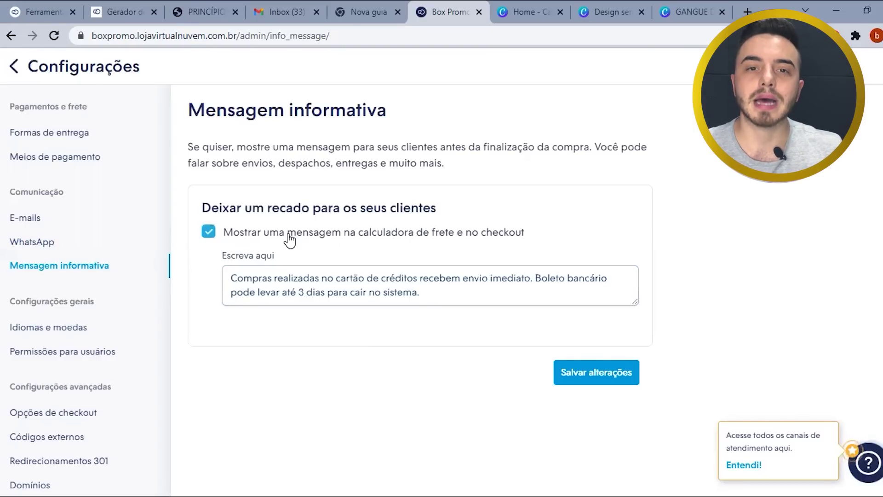
pyautogui.click(599, 374)
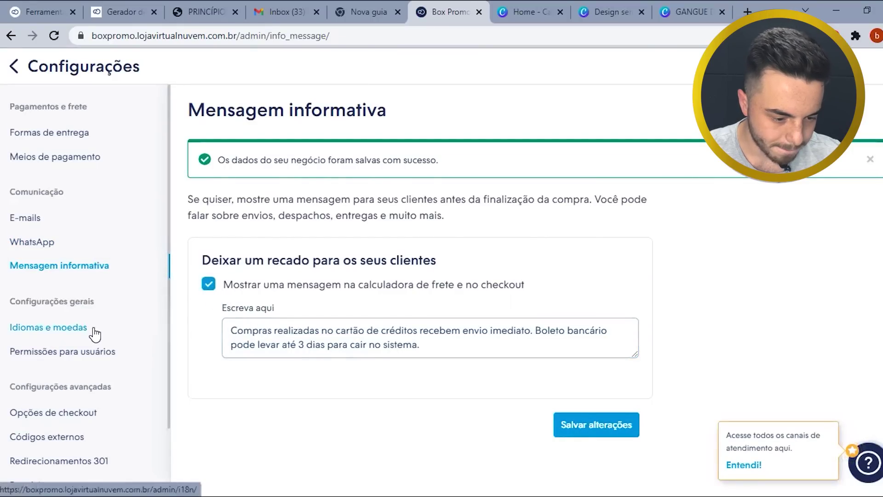
# - Browse the language, user permission and checkout options settings pages, ending on Opções de checkout
pyautogui.scroll(-2, 92, 322)
pyautogui.click(79, 270)
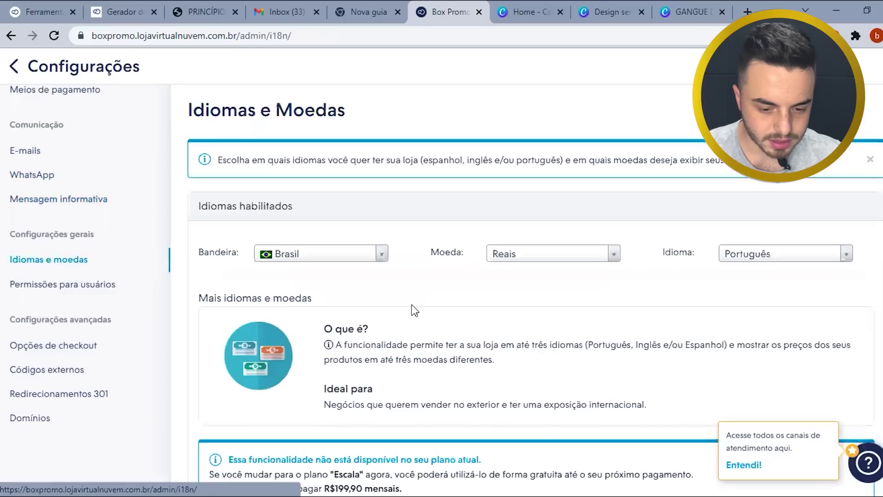
pyautogui.click(55, 287)
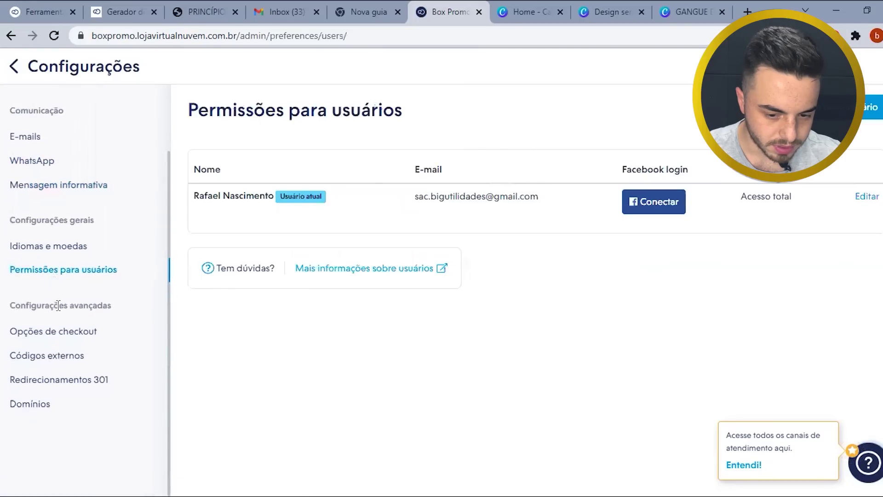
pyautogui.click(64, 338)
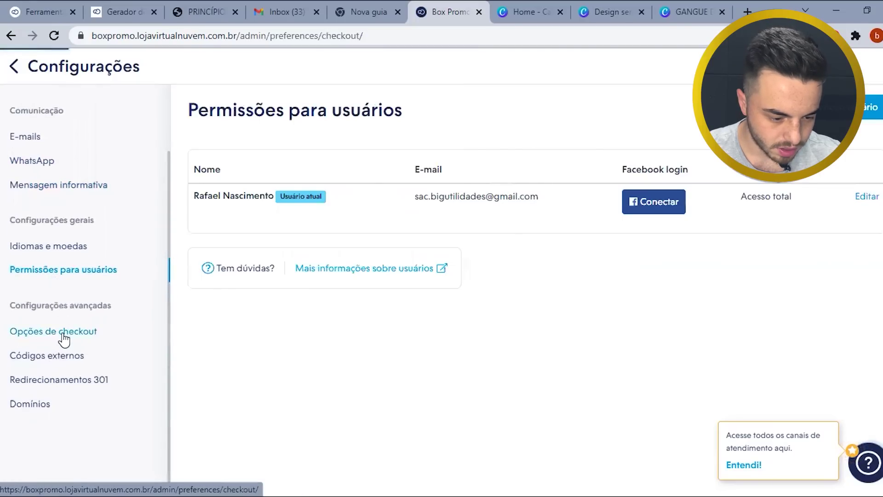
# - Tick 'Pedir o telefone de contato' and save the checkout options
pyautogui.scroll(-2, 86, 297)
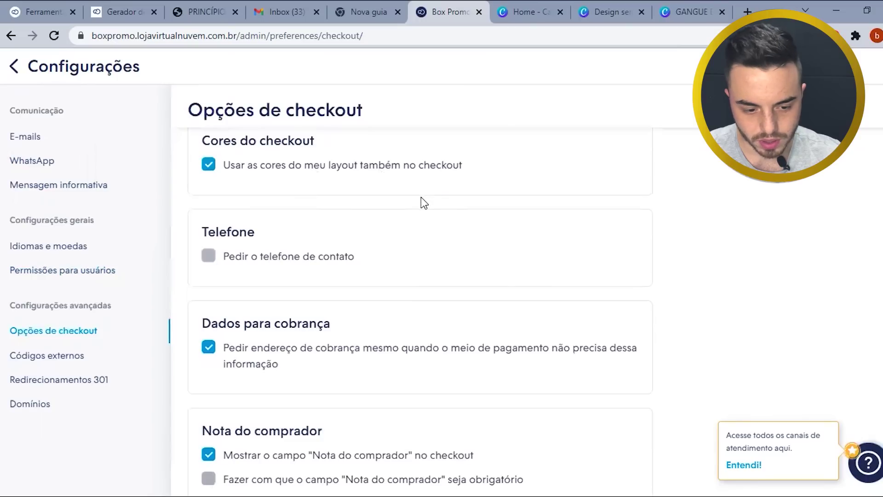
pyautogui.scroll(-2, 419, 210)
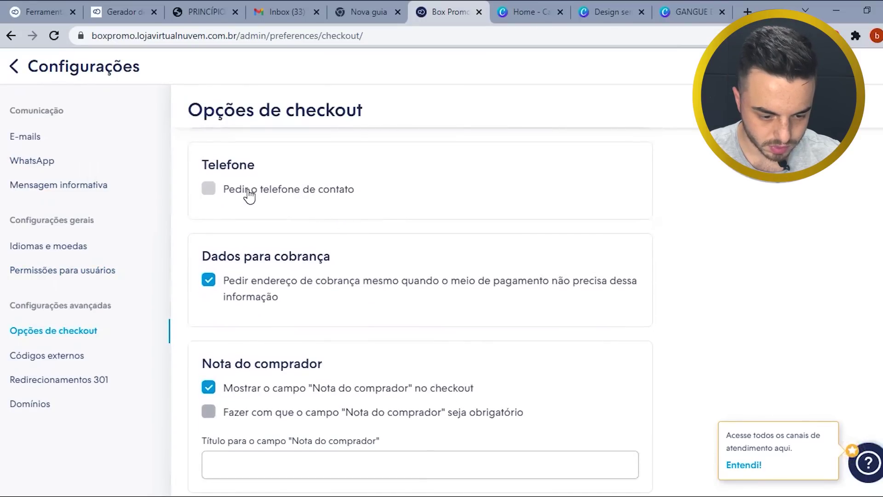
pyautogui.click(210, 193)
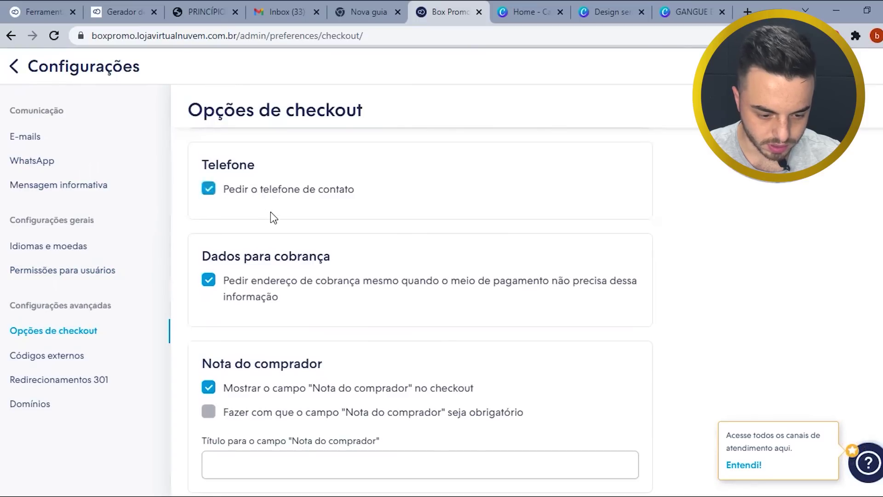
pyautogui.scroll(-2, 272, 216)
pyautogui.scroll(-2, 211, 235)
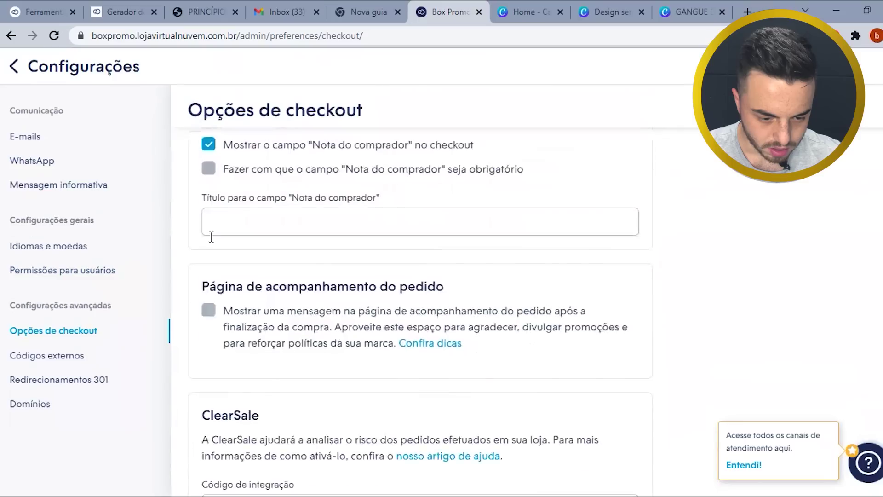
pyautogui.scroll(-2, 212, 258)
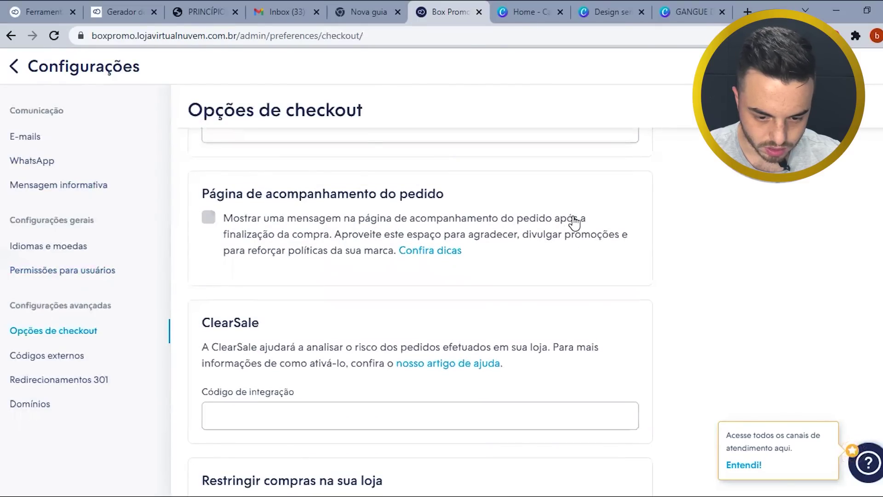
pyautogui.scroll(-5, 553, 266)
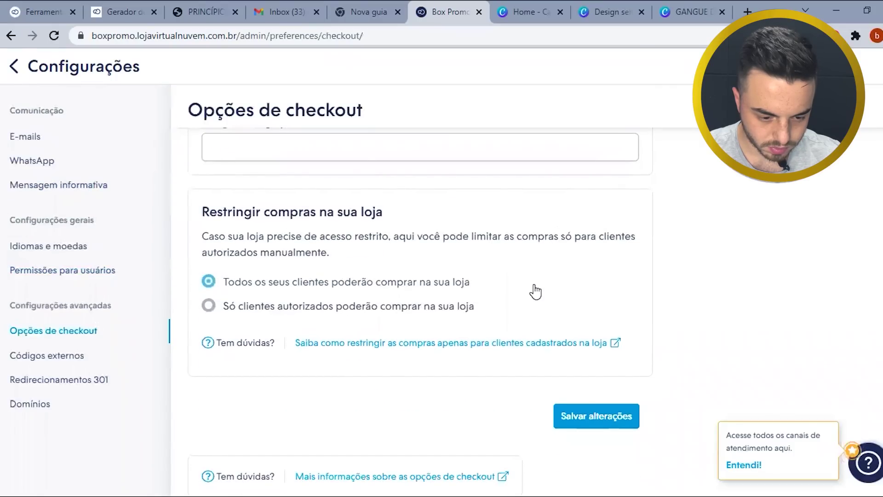
pyautogui.scroll(-1, 533, 291)
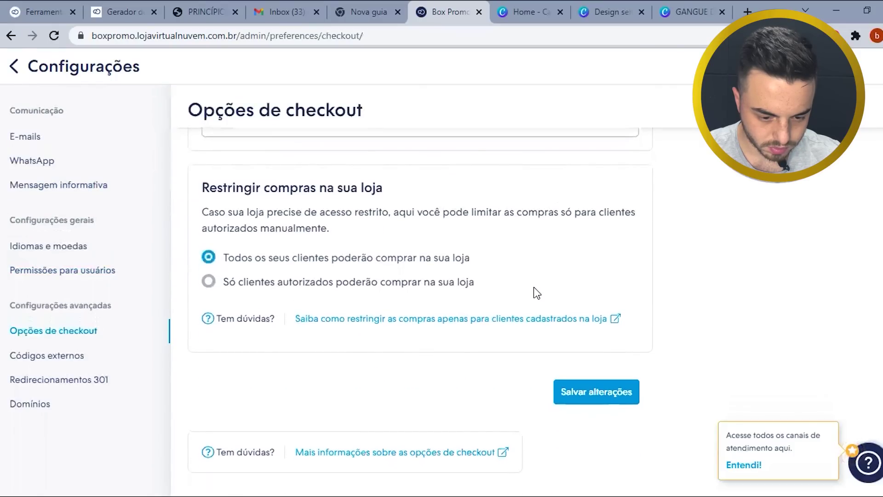
pyautogui.click(592, 396)
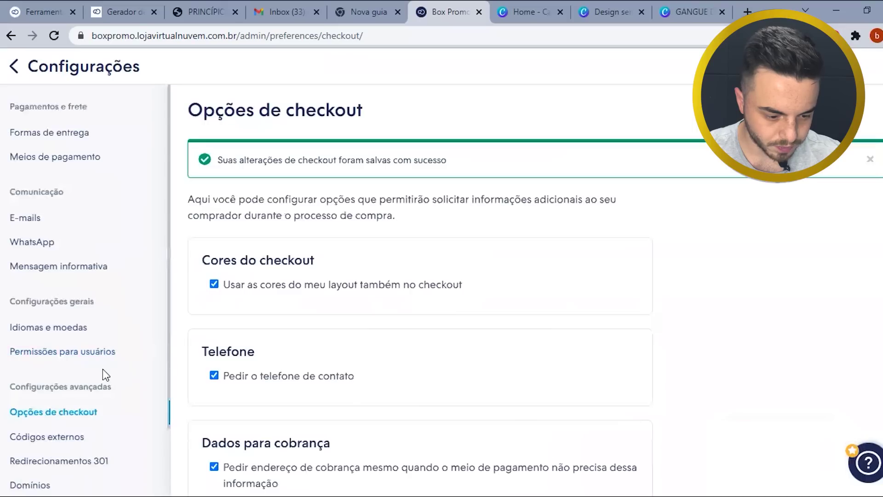
pyautogui.scroll(-2, 81, 427)
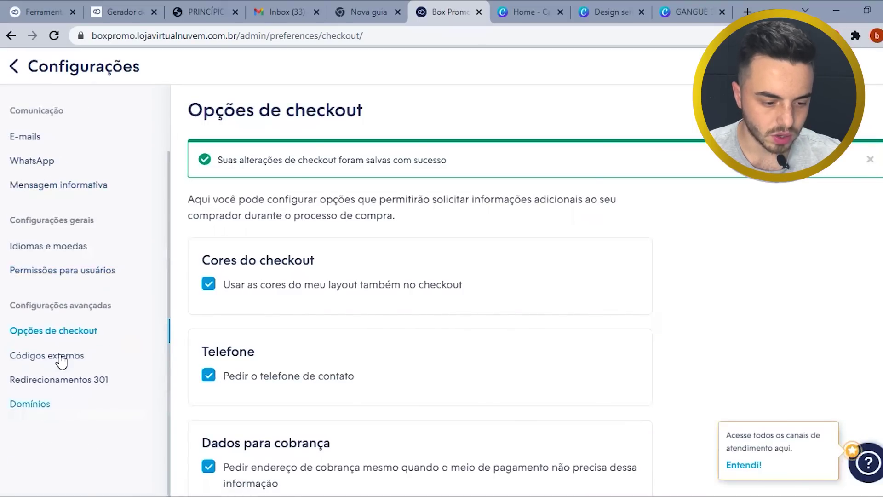
# - Open Domínios via Códigos externos and Redirecionamentos 301, then bring up the add-custom-domain form
pyautogui.click(62, 361)
pyautogui.click(69, 385)
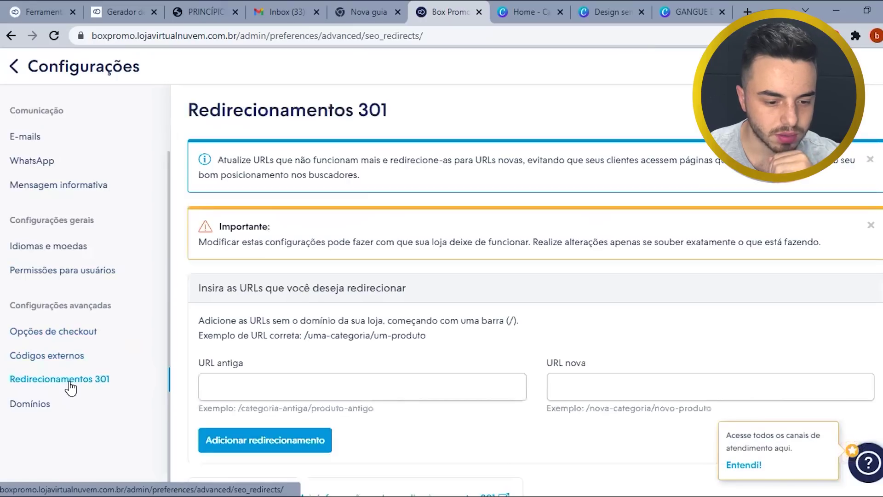
pyautogui.click(29, 405)
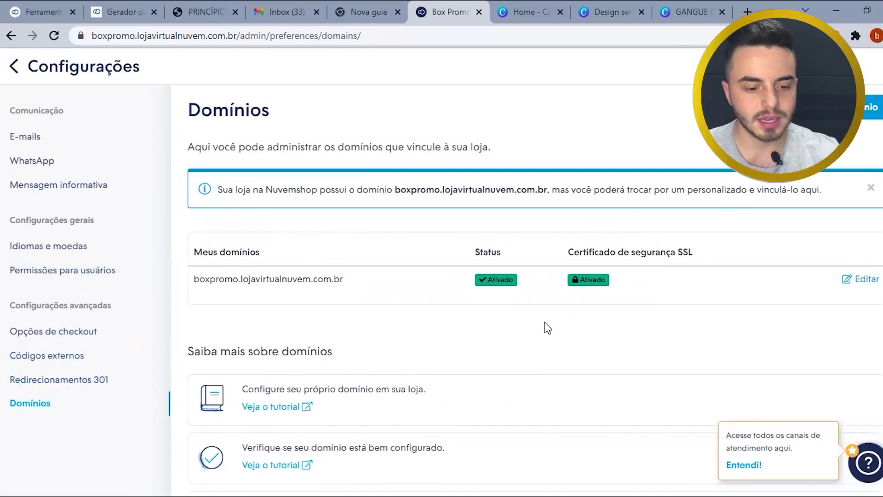
pyautogui.scroll(-1, 524, 315)
pyautogui.scroll(1, 523, 314)
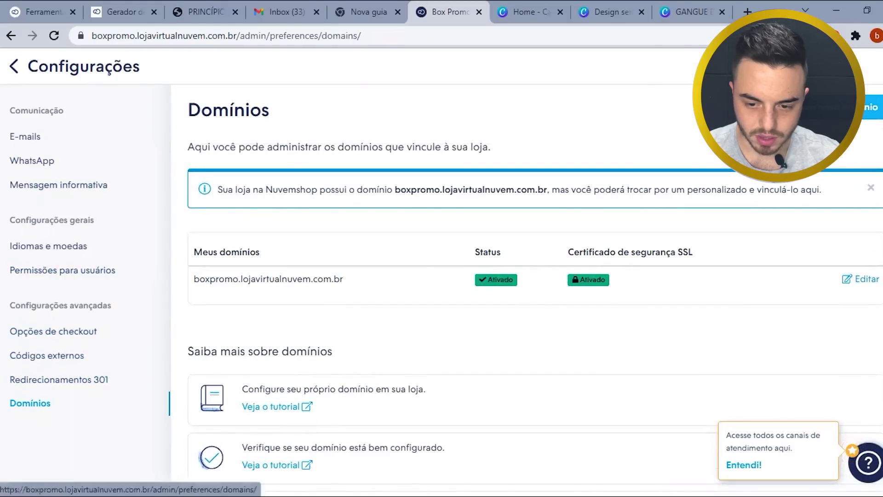
pyautogui.click(870, 107)
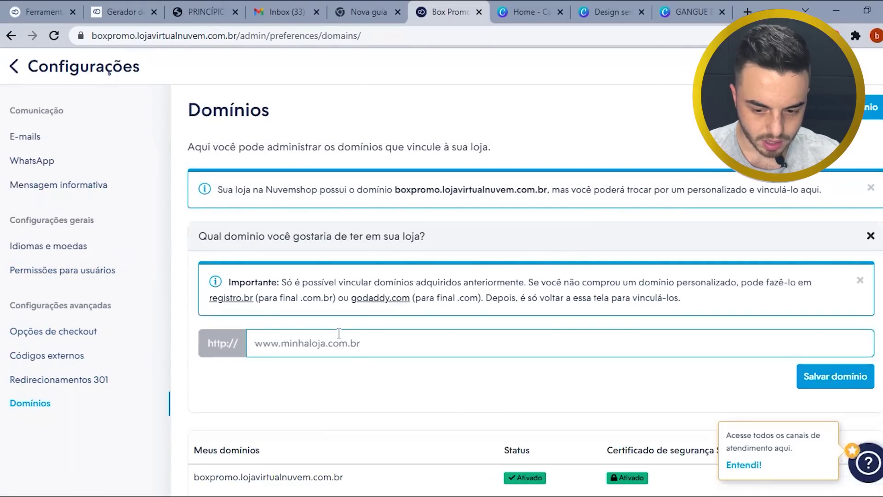
pyautogui.scroll(-1, 336, 330)
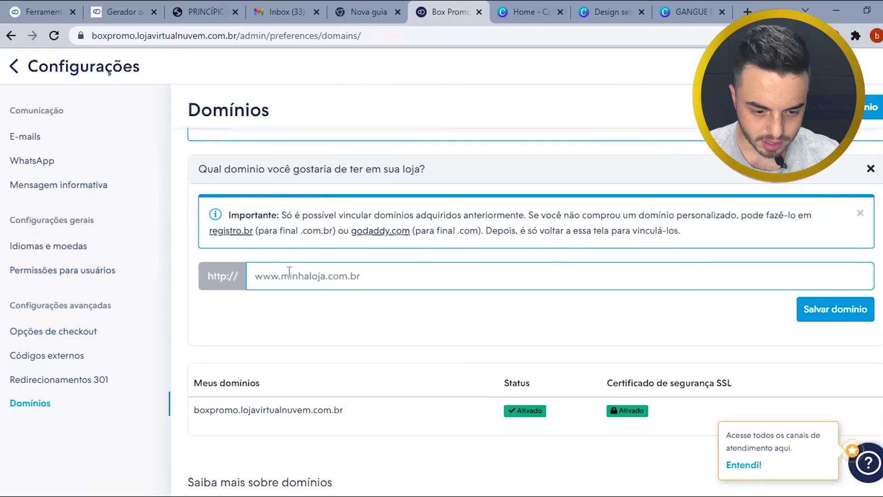
pyautogui.moveTo(302, 214); pyautogui.dragTo(691, 215)
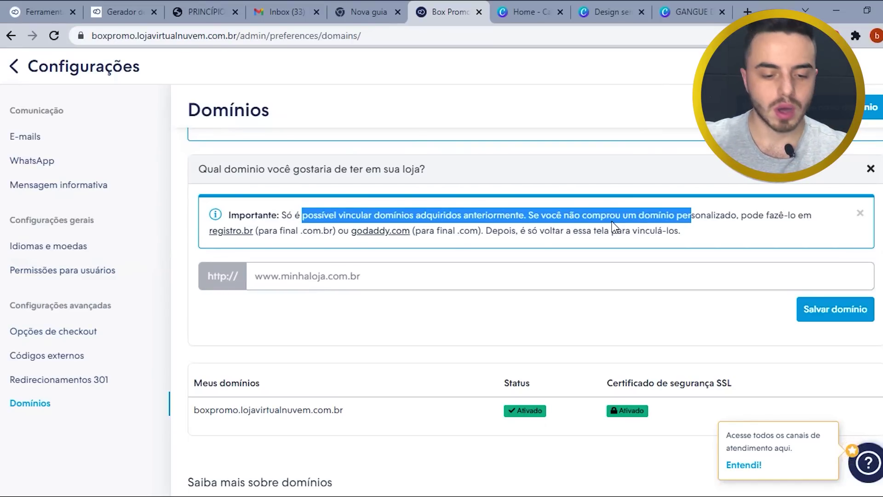
pyautogui.scroll(2, 590, 277)
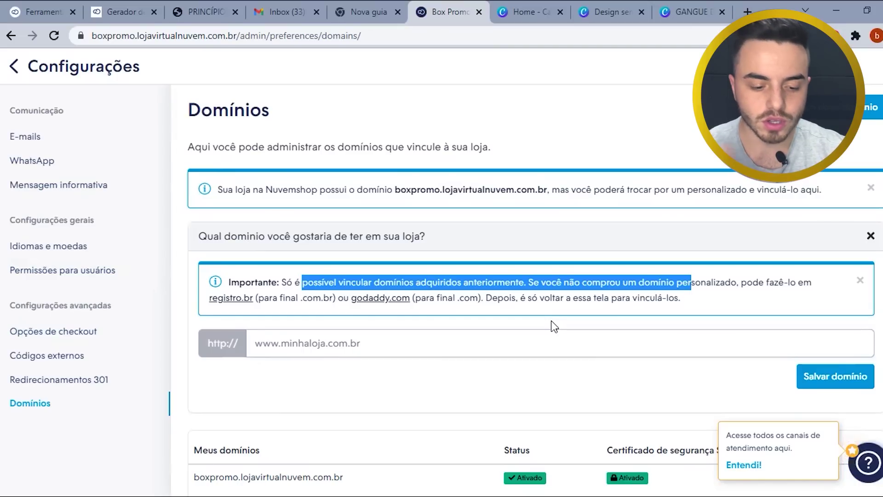
pyautogui.click(341, 346)
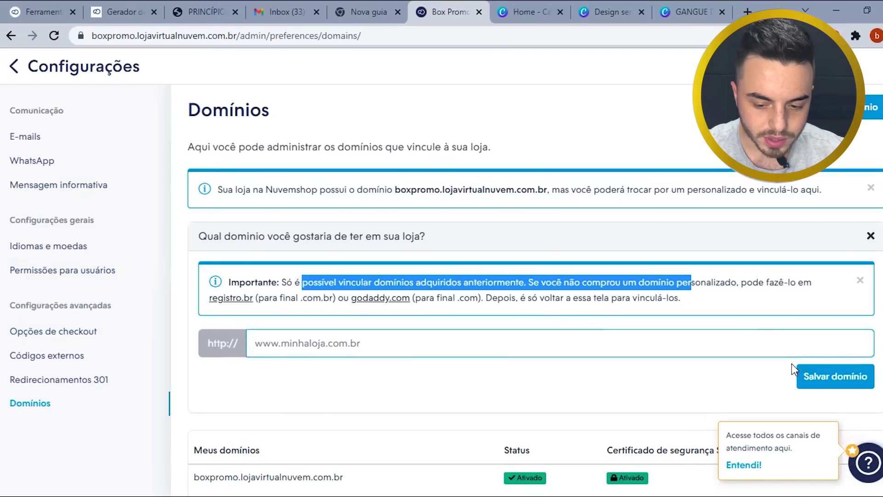
pyautogui.scroll(-3, 392, 349)
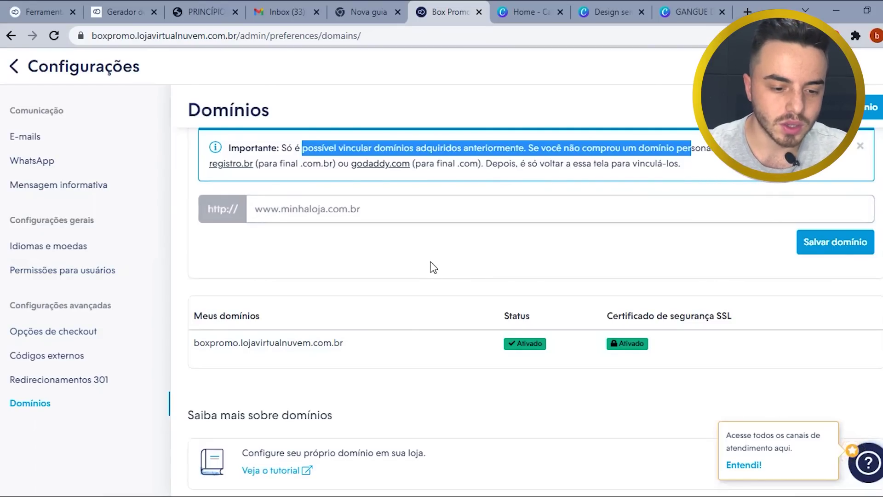
pyautogui.scroll(3, 430, 266)
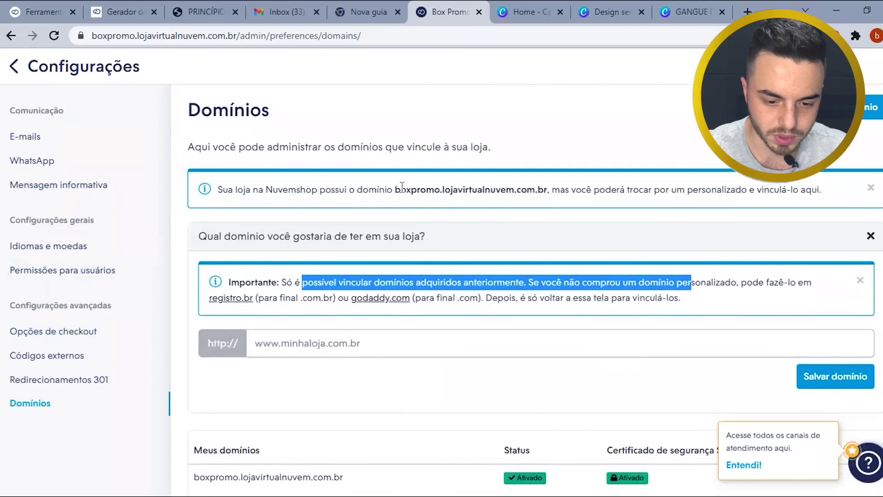
pyautogui.moveTo(394, 190); pyautogui.dragTo(542, 194)
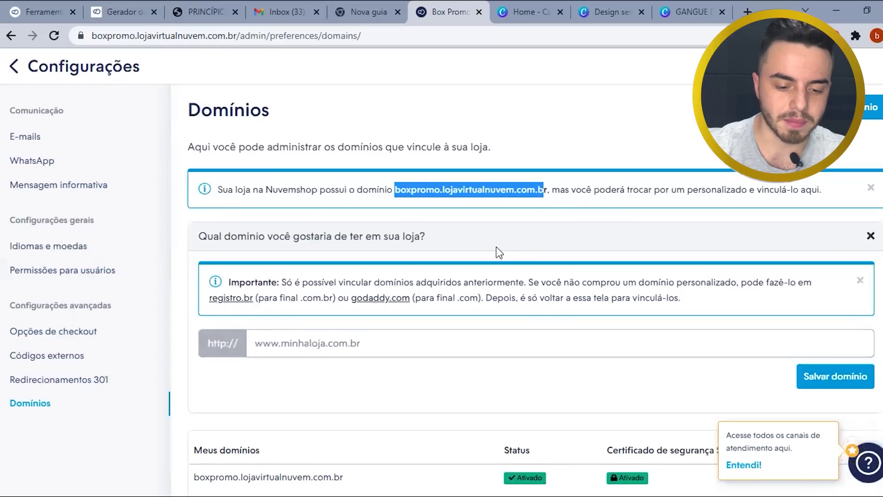
pyautogui.moveTo(229, 282); pyautogui.dragTo(415, 297)
pyautogui.click(446, 293)
# - Open godaddy.com in a new tab and search for boxpromo.com
pyautogui.click(381, 298)
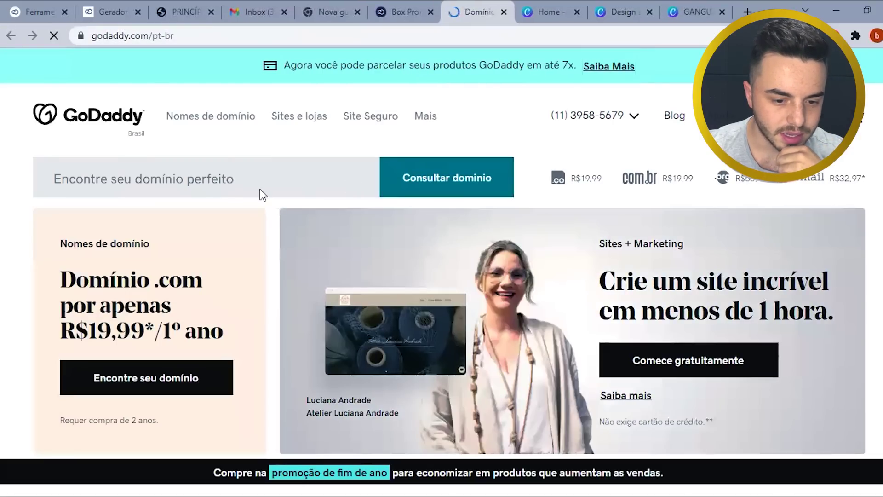
pyautogui.click(220, 175)
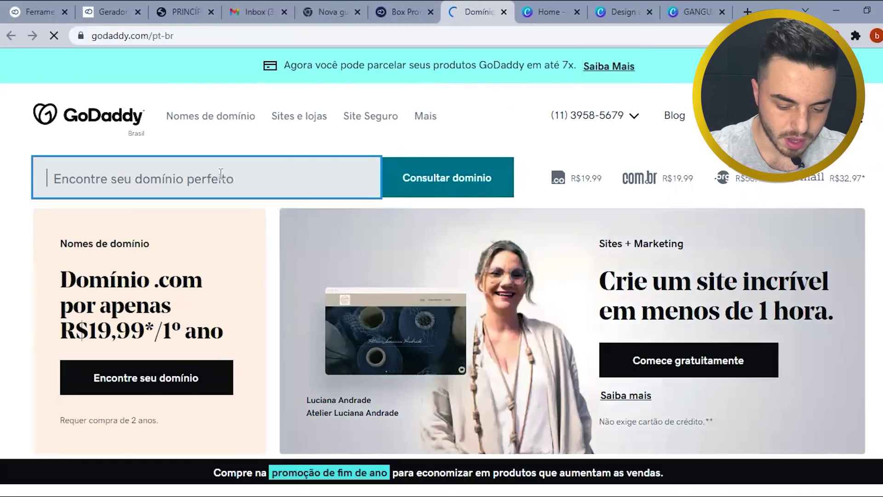
pyautogui.write('boxm')
pyautogui.press('BackSpace')
pyautogui.write('por')
pyautogui.press('BackSpace')
pyautogui.press('BackSpace')
pyautogui.write('romo.com')
pyautogui.press('Return')
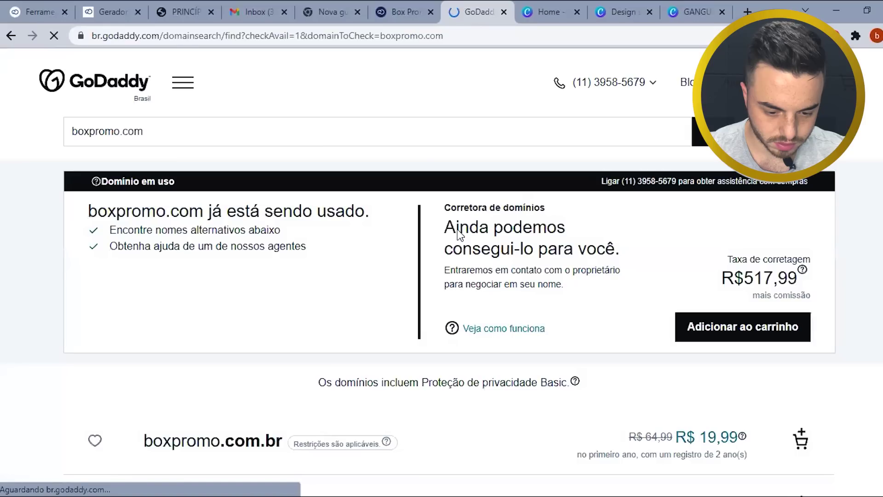
# - Search for lojaboxpromo.com and review its R$ 19,99 .com and .com.br results
pyautogui.click(71, 131)
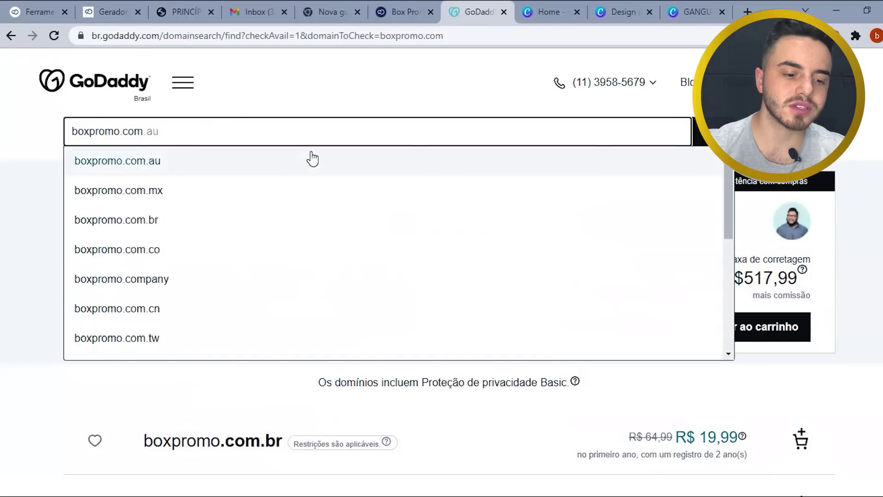
pyautogui.write('loja')
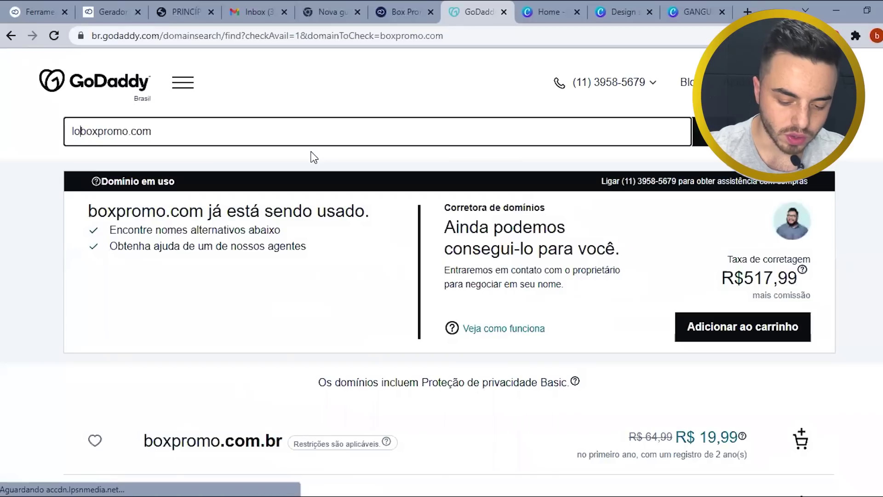
pyautogui.press('Return')
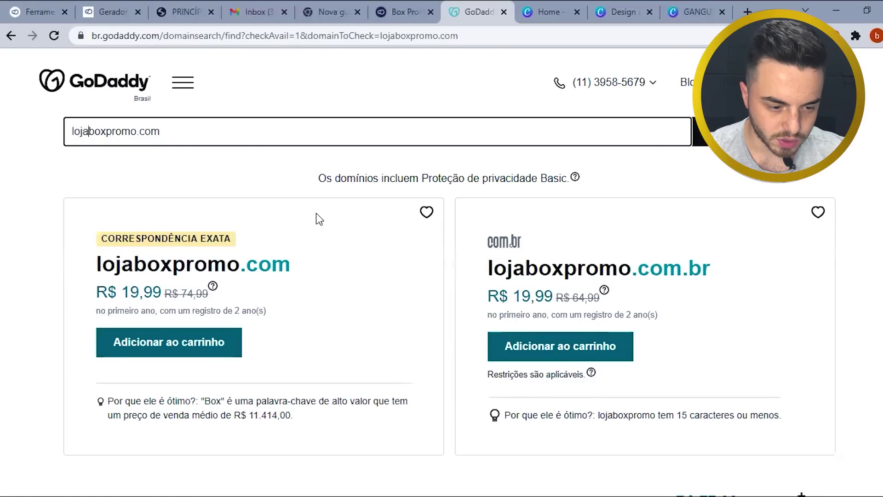
pyautogui.scroll(-2, 253, 299)
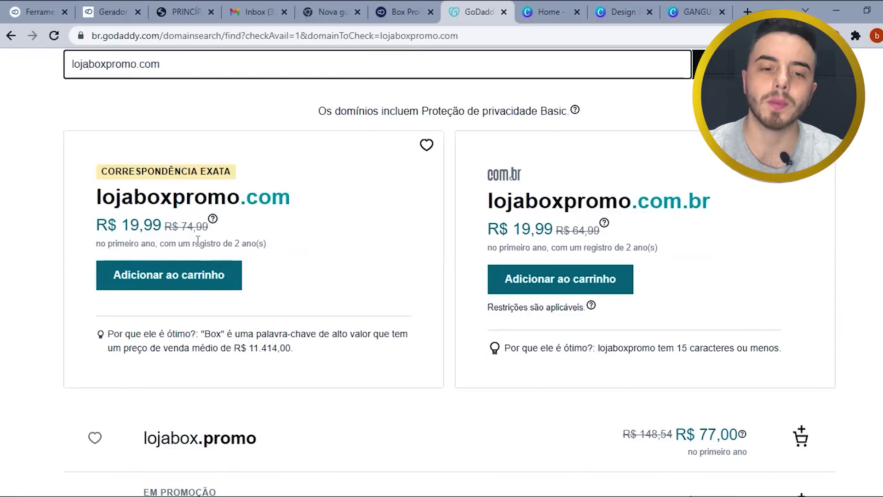
pyautogui.scroll(2, 404, 239)
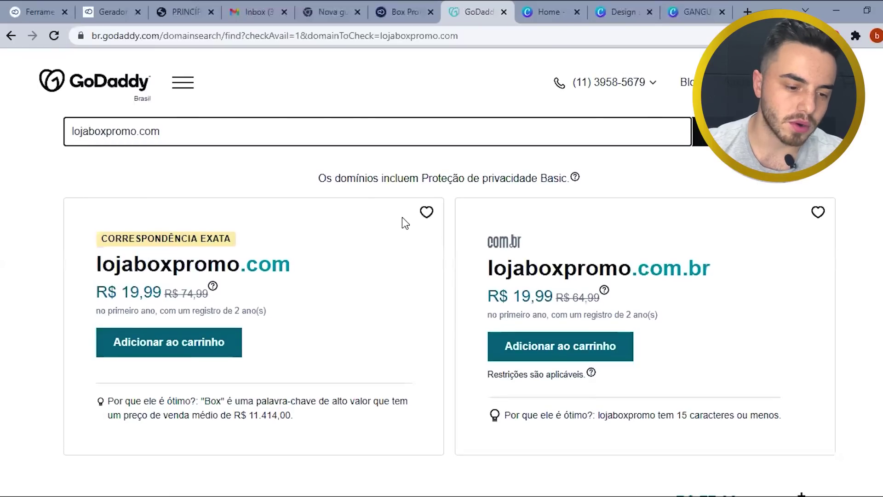
# - Rework the query into boxpromolojaa.com and search again
pyautogui.moveTo(137, 131); pyautogui.dragTo(91, 130)
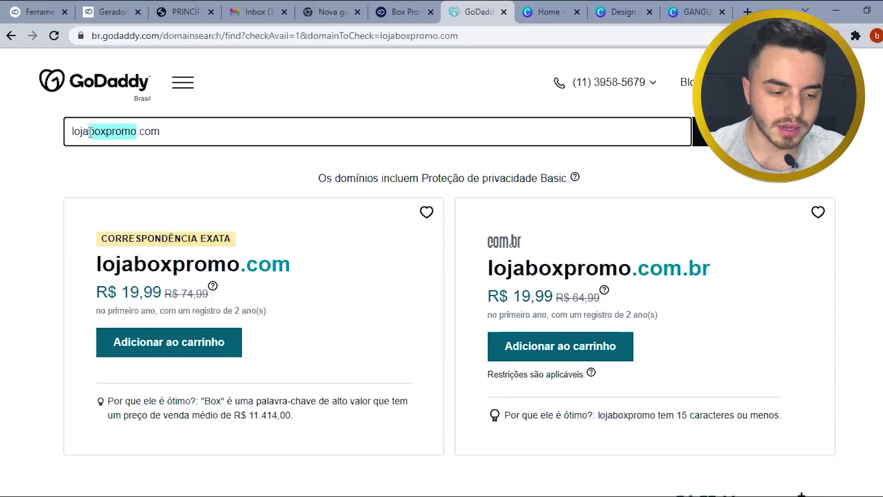
pyautogui.moveTo(91, 132); pyautogui.dragTo(74, 130)
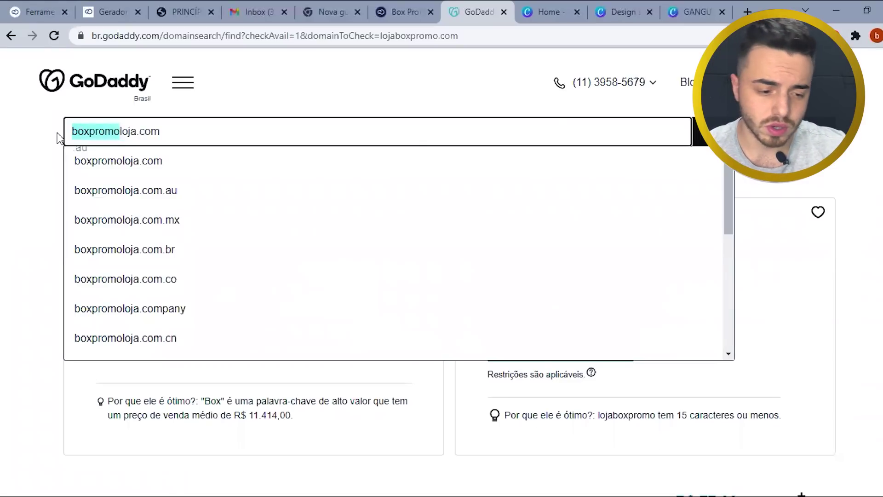
pyautogui.click(136, 132)
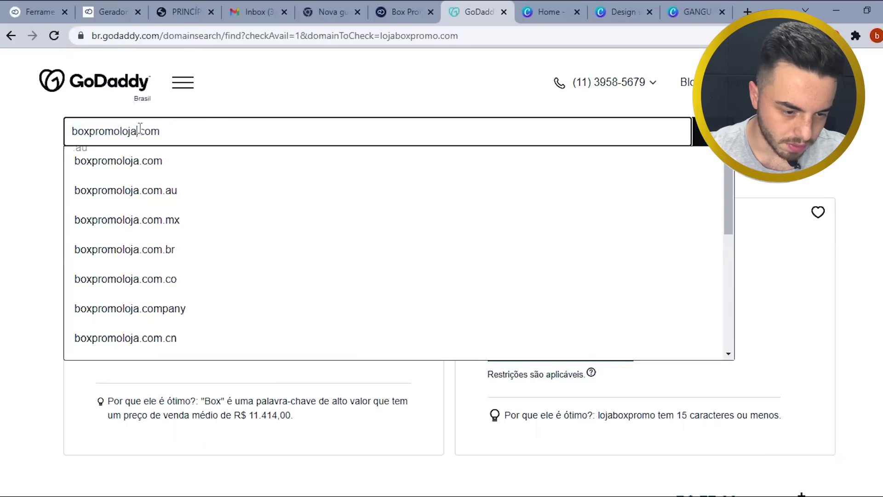
pyautogui.write('a')
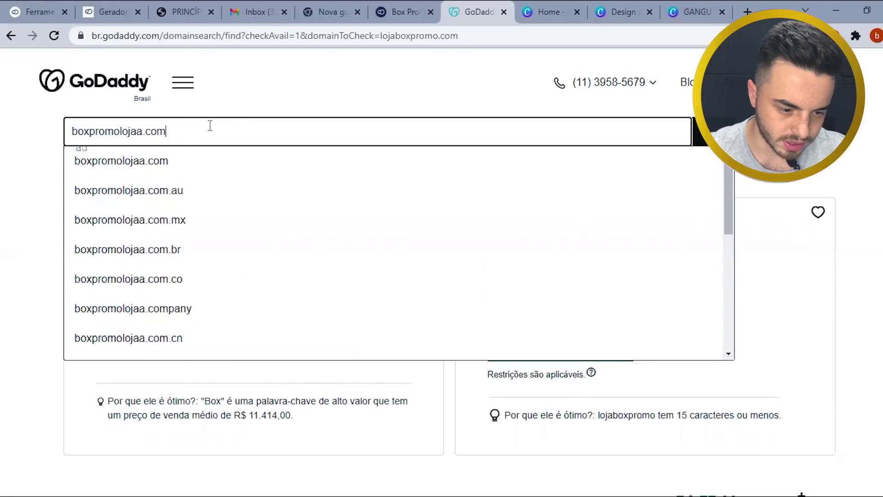
pyautogui.press('Return')
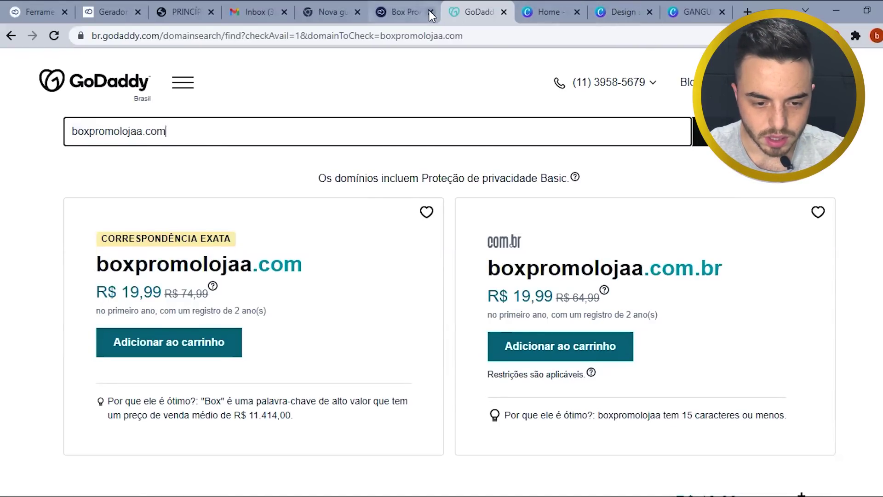
# - Back on the Box Promo Domínios page, try saving with the domain field empty
pyautogui.click(412, 12)
pyautogui.scroll(-4, 509, 268)
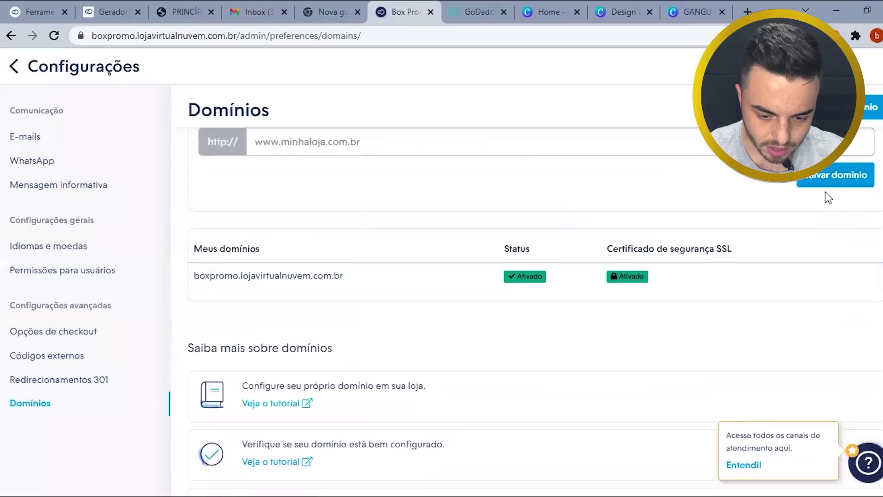
pyautogui.click(472, 140)
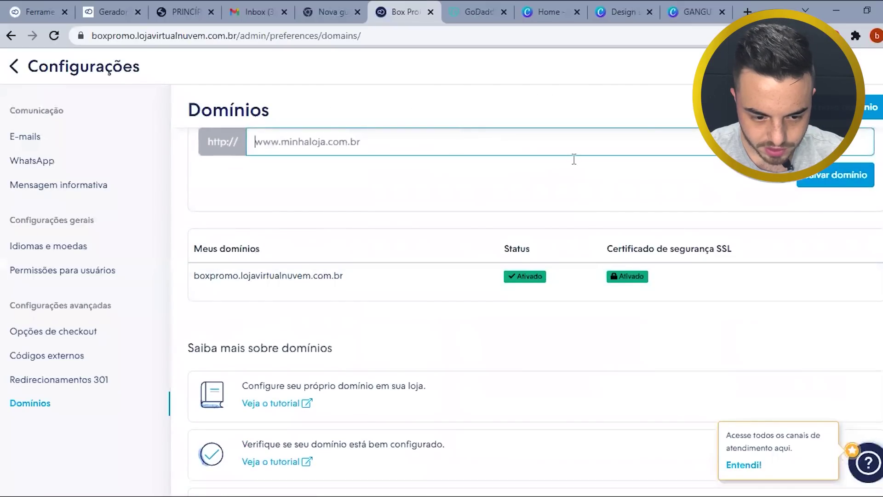
pyautogui.click(846, 181)
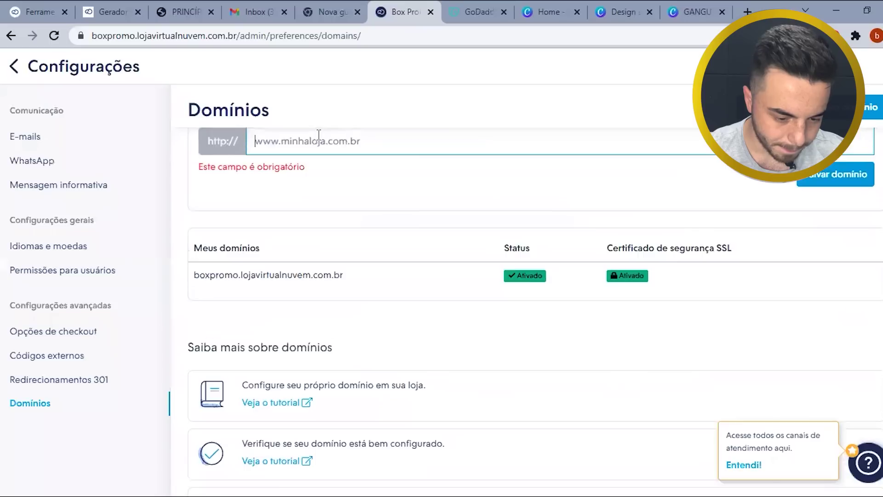
# - Return to the Painel dashboard and go to Configurações
pyautogui.scroll(-1, 120, 354)
pyautogui.click(14, 65)
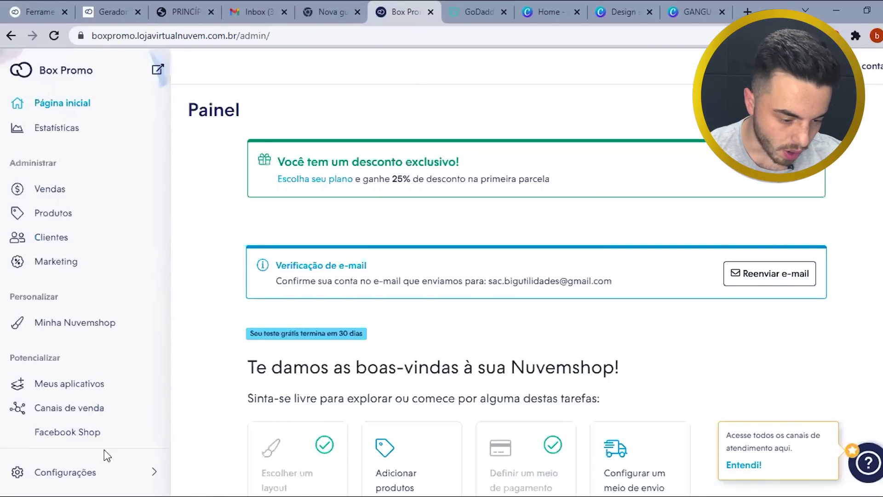
pyautogui.scroll(-2, 92, 460)
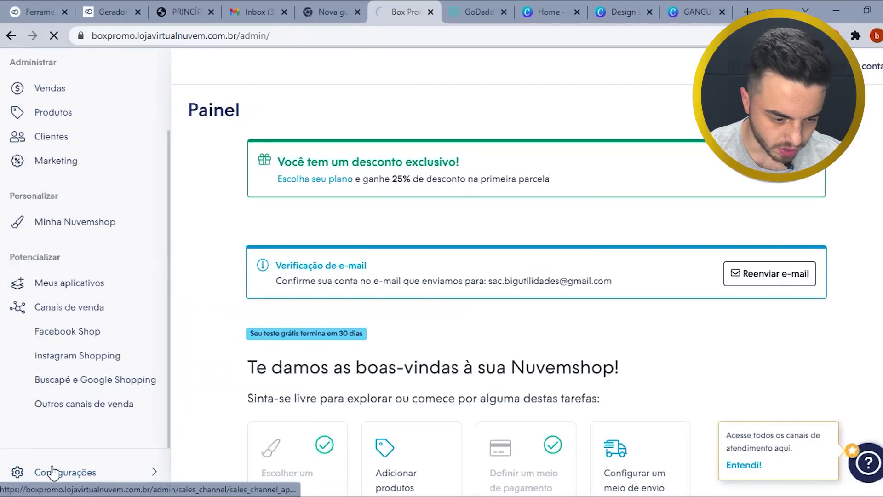
pyautogui.click(56, 472)
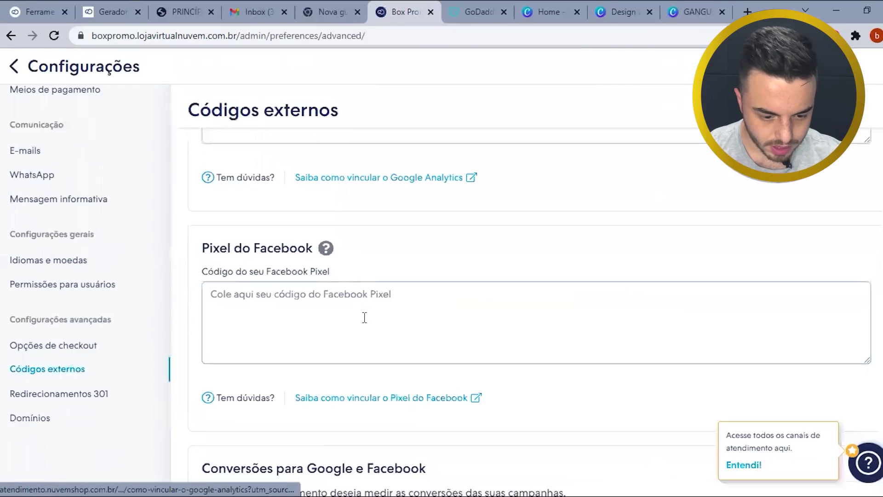
# - Open the Códigos externos settings and scroll through the tracking code fields
pyautogui.click(235, 305)
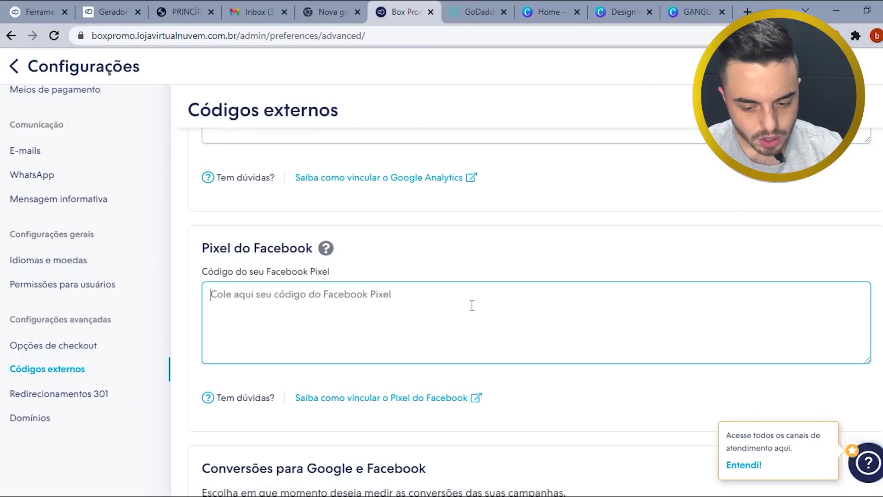
pyautogui.scroll(-2, 459, 296)
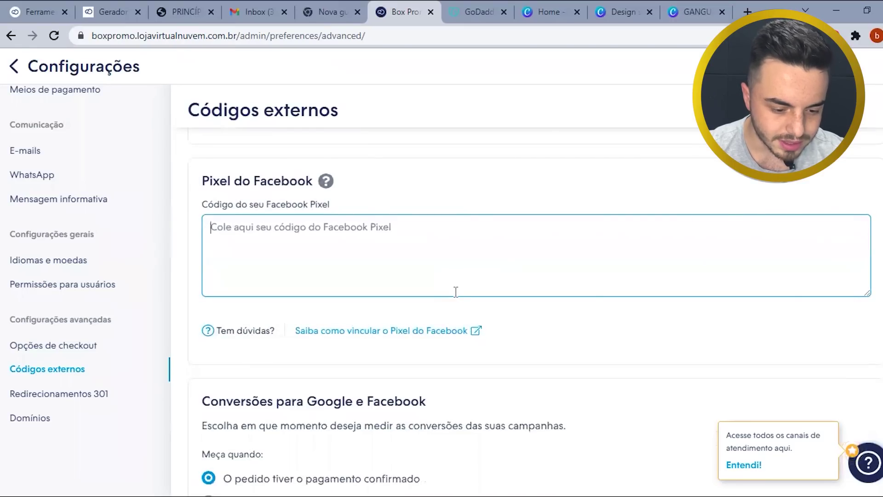
pyautogui.scroll(-4, 456, 291)
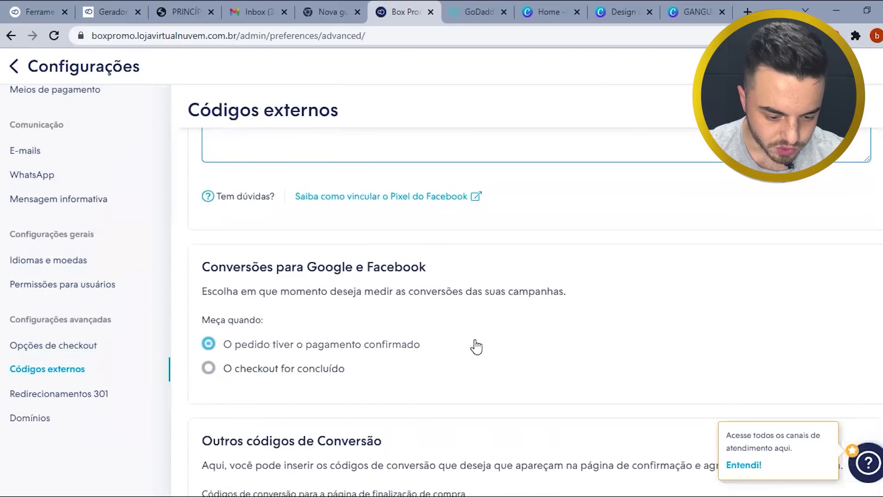
pyautogui.scroll(6, 471, 331)
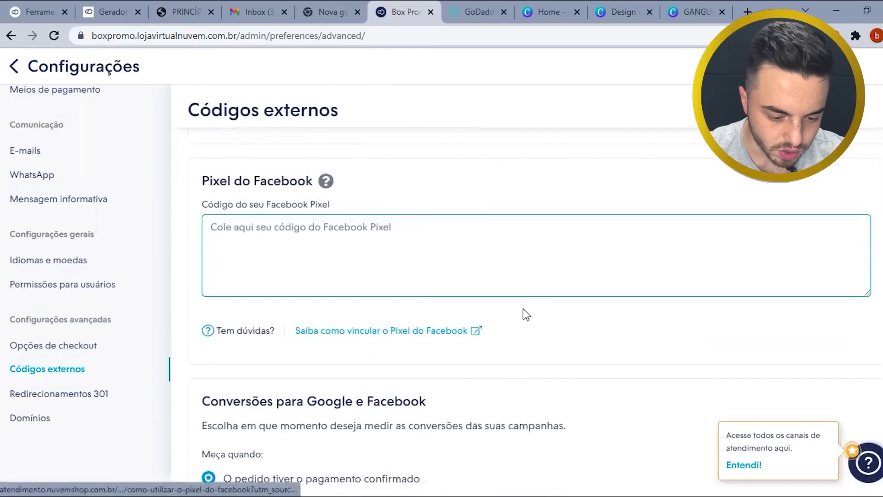
pyautogui.scroll(-3, 515, 317)
pyautogui.scroll(-3, 349, 251)
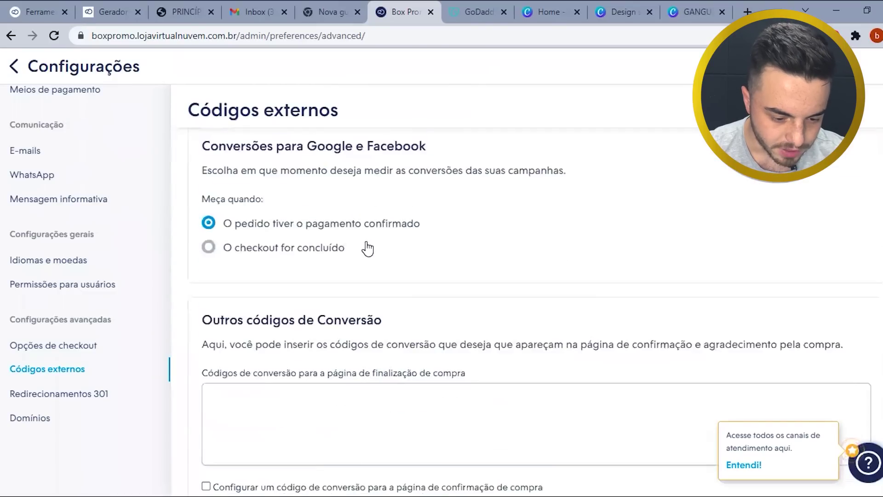
pyautogui.scroll(-3, 368, 248)
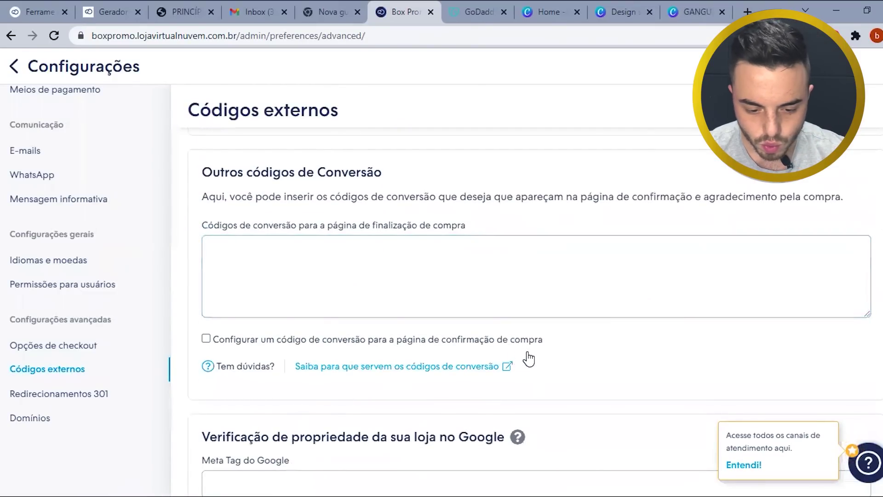
pyautogui.scroll(-3, 528, 355)
# - Check the Google meta tag, Merchant ID, Facebook Pixel and Analytics fields, leave them empty, return to Painel
pyautogui.click(299, 281)
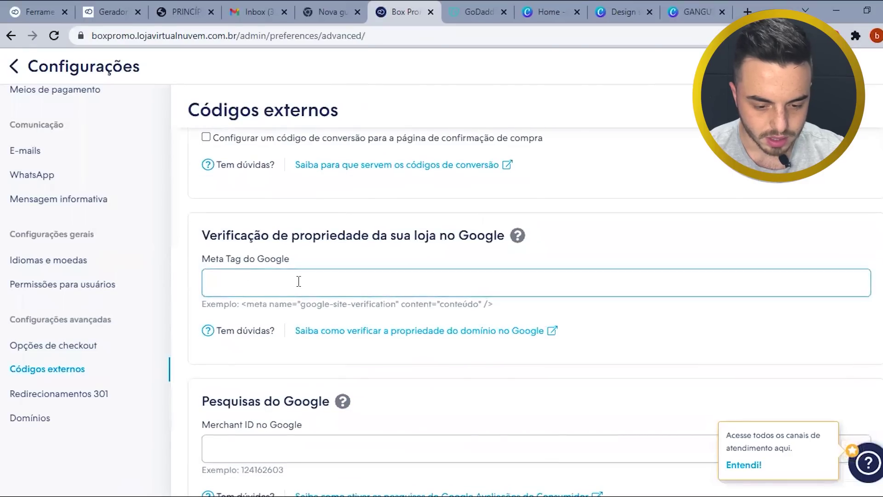
pyautogui.scroll(-3, 317, 276)
pyautogui.click(680, 310)
pyautogui.click(487, 339)
pyautogui.scroll(2, 489, 343)
pyautogui.scroll(10, 489, 347)
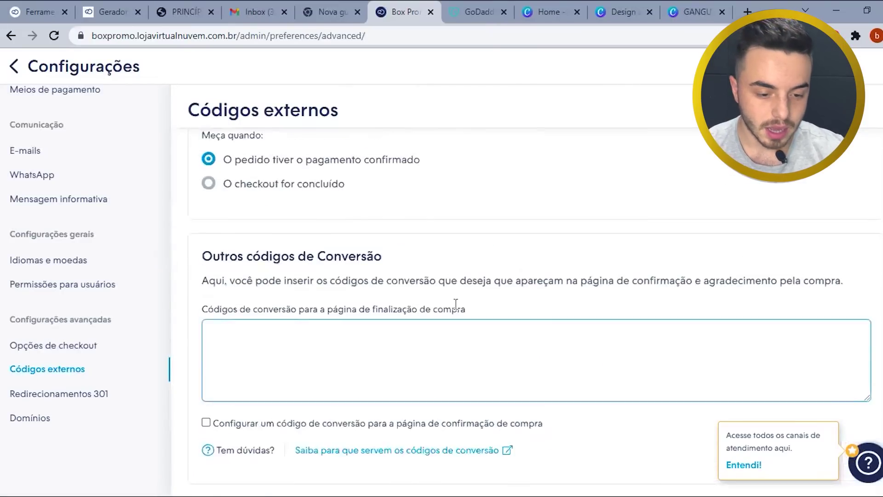
pyautogui.click(376, 306)
pyautogui.scroll(3, 376, 313)
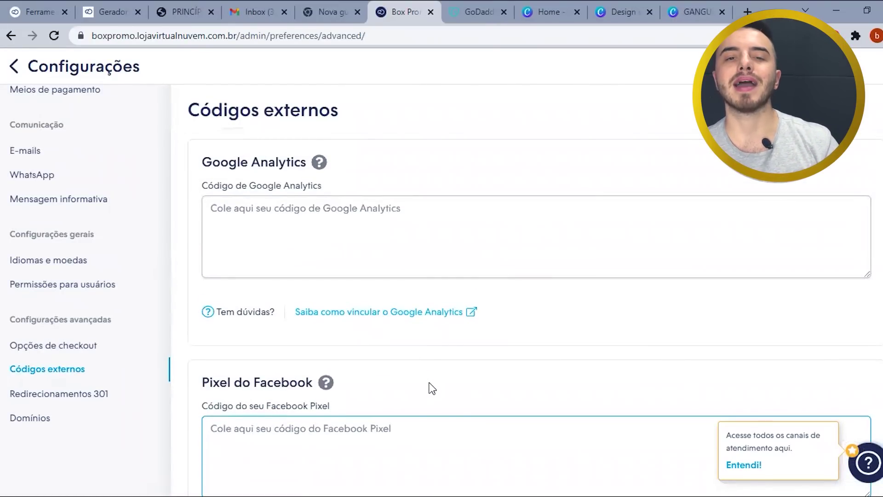
pyautogui.scroll(-2, 431, 391)
pyautogui.scroll(2, 331, 339)
pyautogui.click(333, 214)
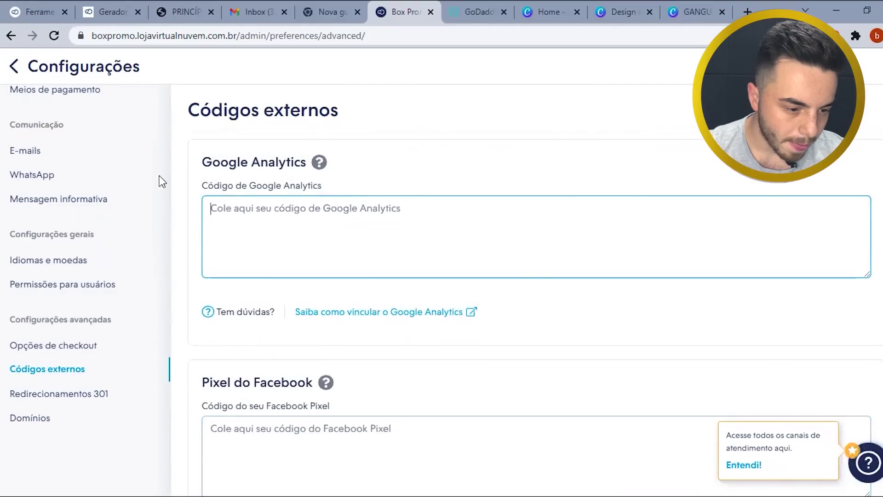
pyautogui.click(11, 69)
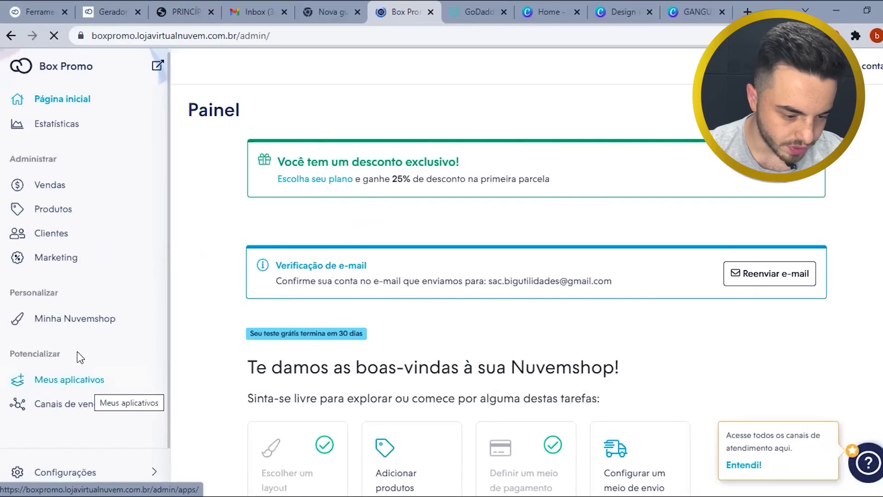
# - Open the Layout page and highlight the R$99,90 monthly price in its notice
pyautogui.click(77, 328)
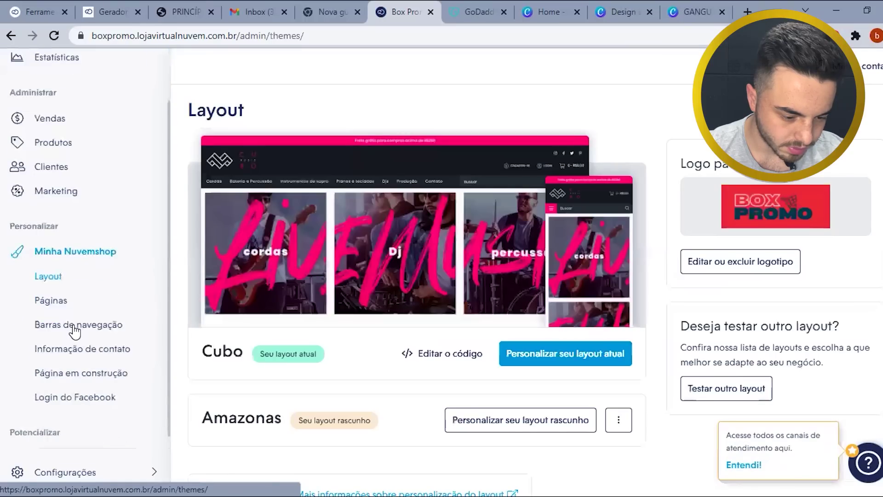
pyautogui.scroll(-2, 120, 231)
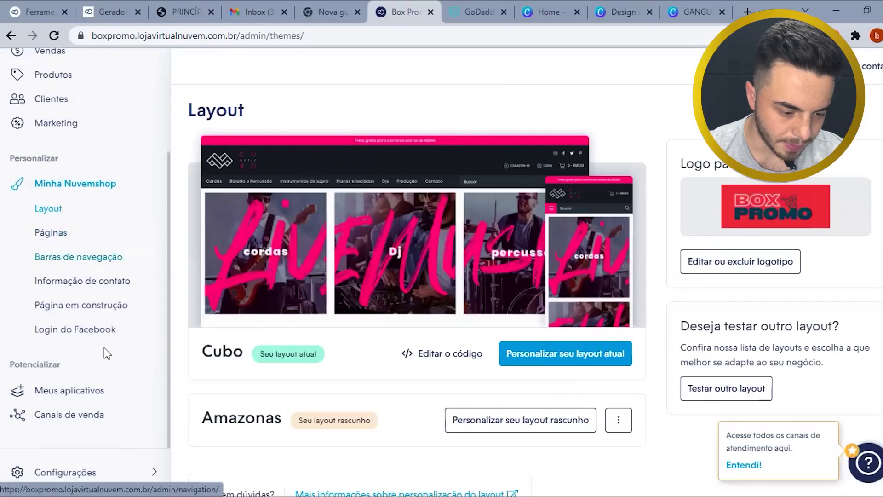
pyautogui.scroll(-1, 81, 416)
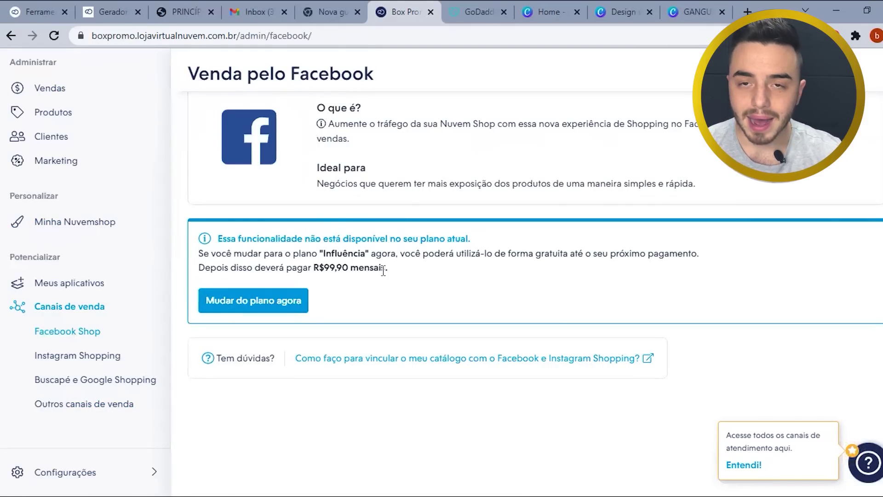
pyautogui.moveTo(360, 276); pyautogui.dragTo(320, 265)
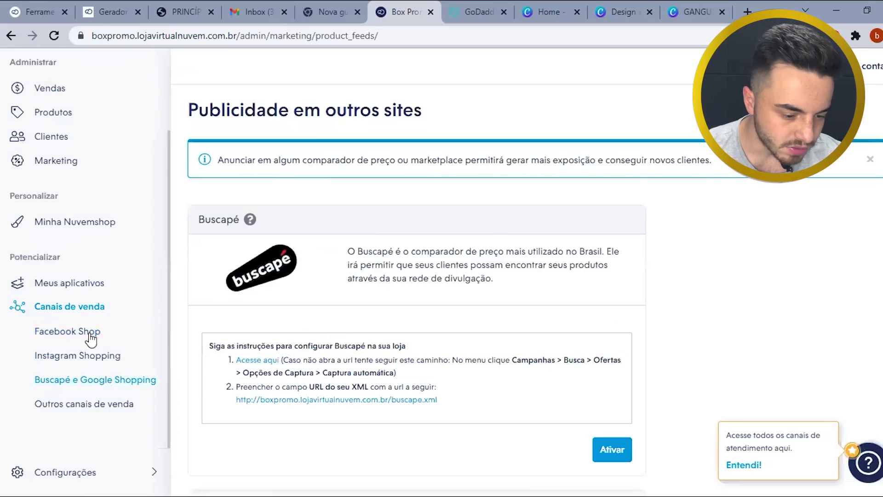
pyautogui.scroll(2, 73, 196)
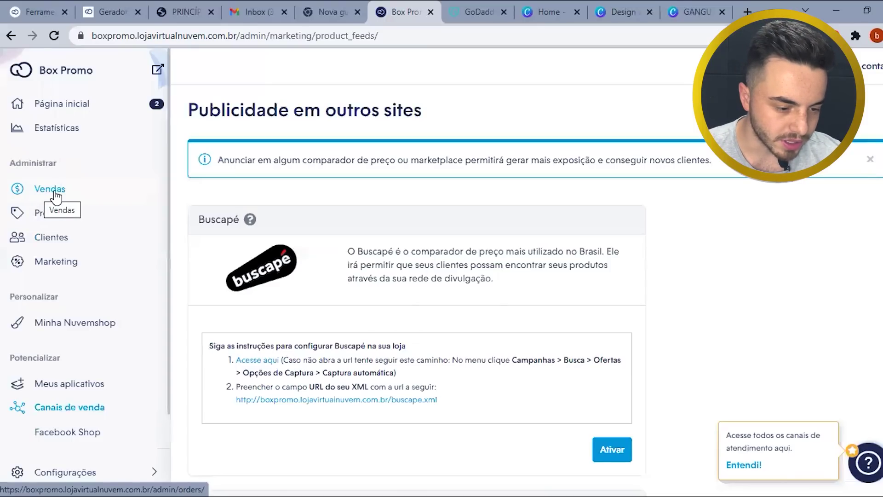
# - Browse the Vendas, Pedidos manuais and Carrinhos abandonados pages, ending on the empty Produtos list
pyautogui.click(51, 189)
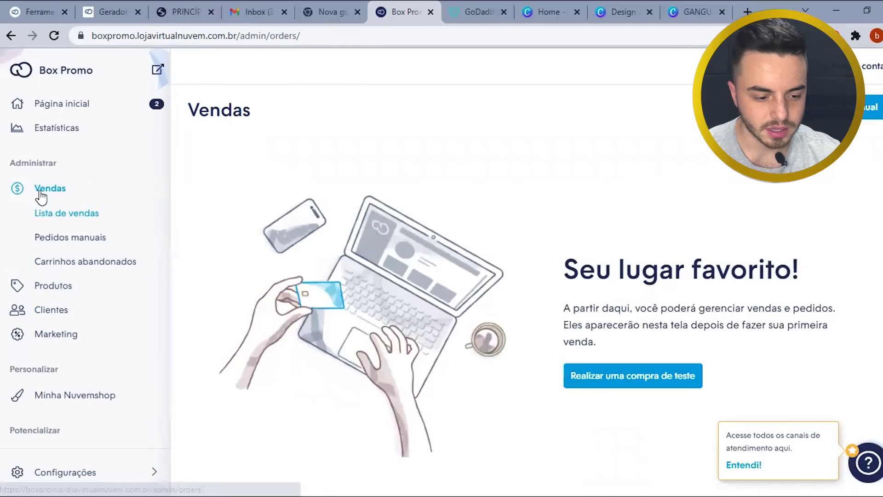
pyautogui.click(96, 241)
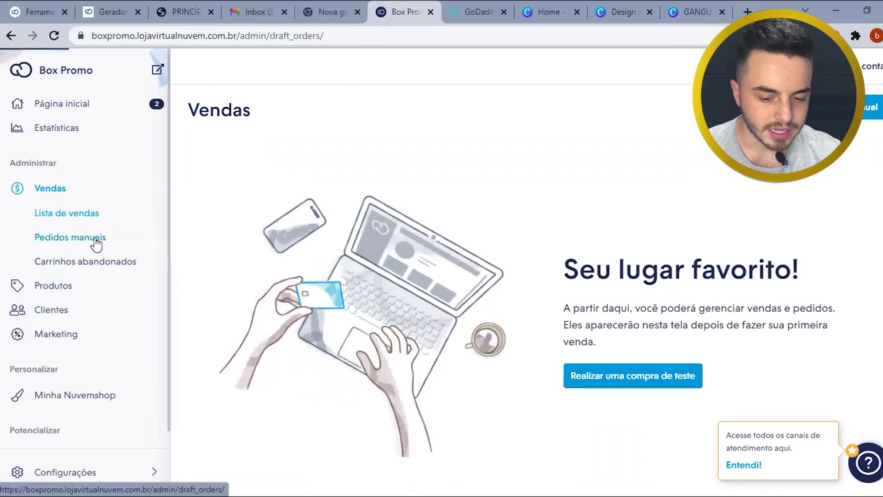
pyautogui.click(93, 262)
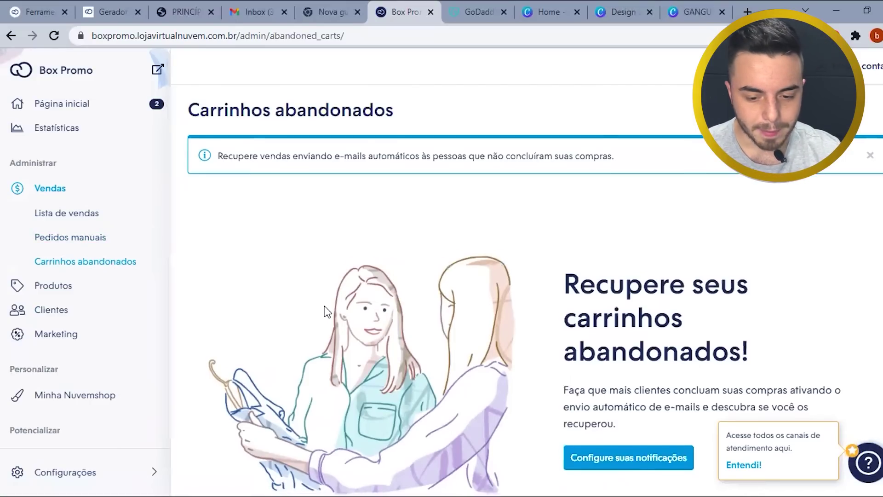
pyautogui.scroll(-2, 325, 311)
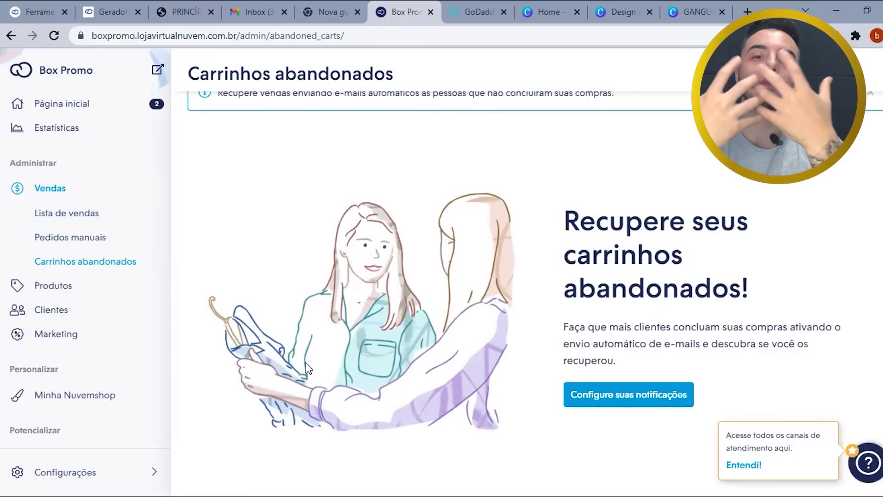
pyautogui.click(83, 290)
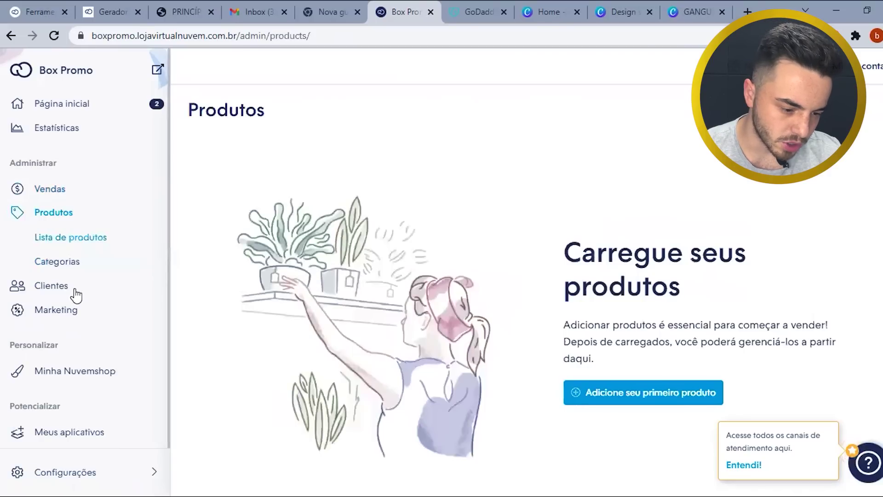
# - Create the store's first product category, ELETRONICOS, under Produtos > Categorias and save it
pyautogui.click(57, 261)
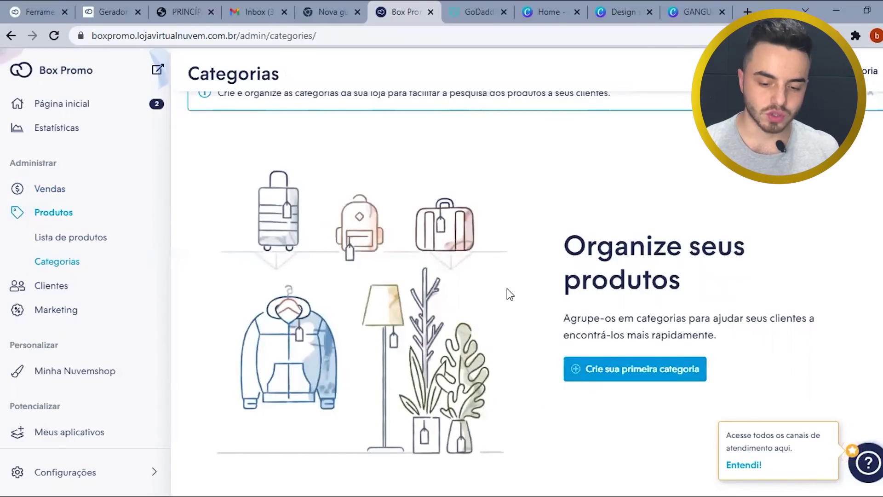
pyautogui.click(630, 371)
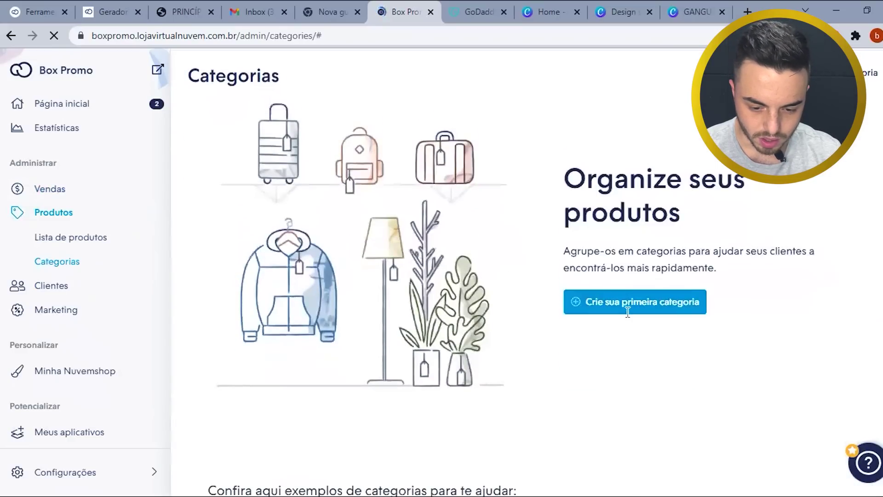
pyautogui.click(625, 305)
pyautogui.scroll(-3, 351, 236)
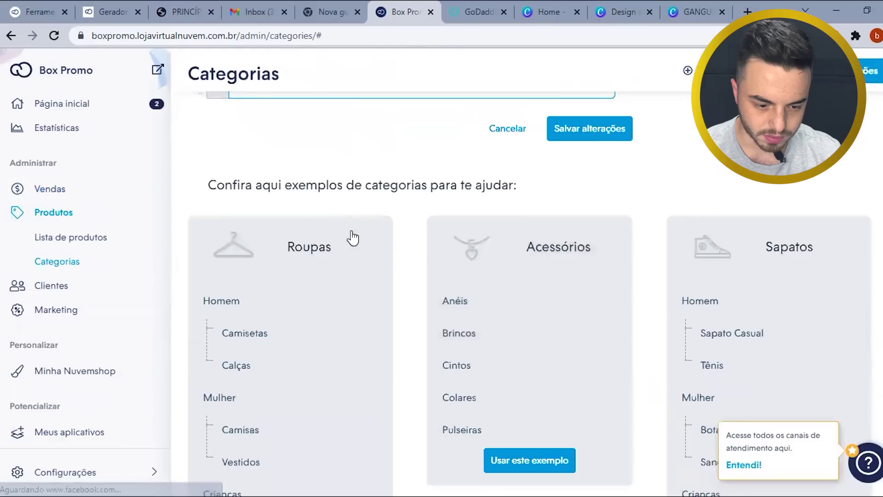
pyautogui.scroll(3, 382, 219)
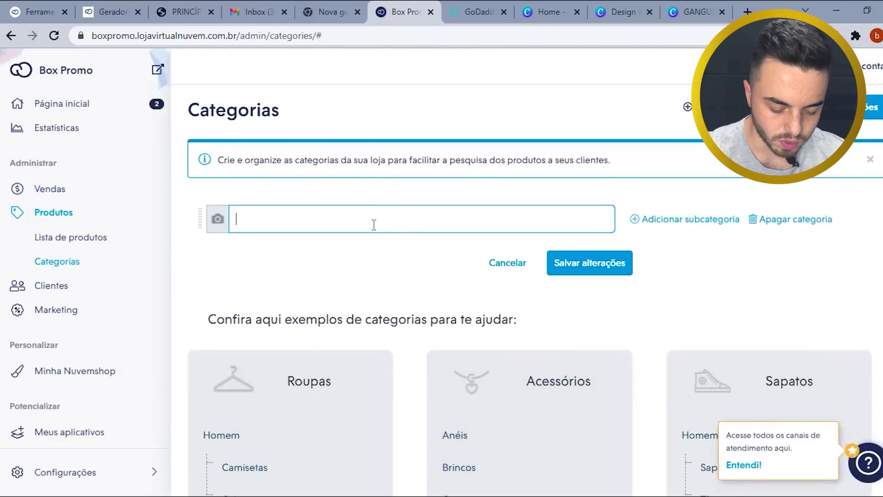
pyautogui.write('ELE')
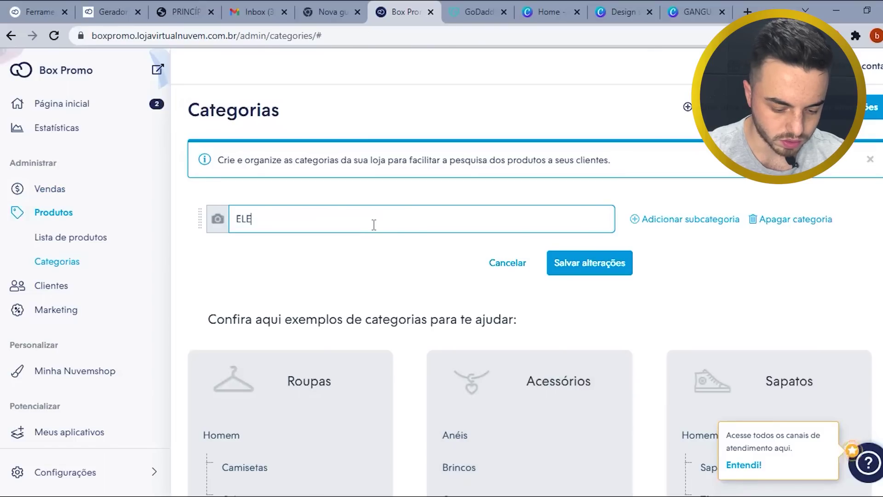
pyautogui.write('TRONICOS')
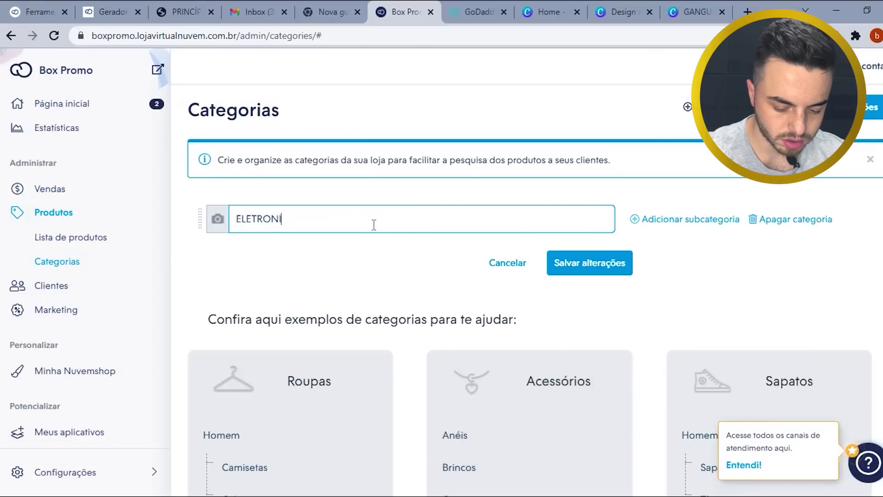
pyautogui.click(613, 270)
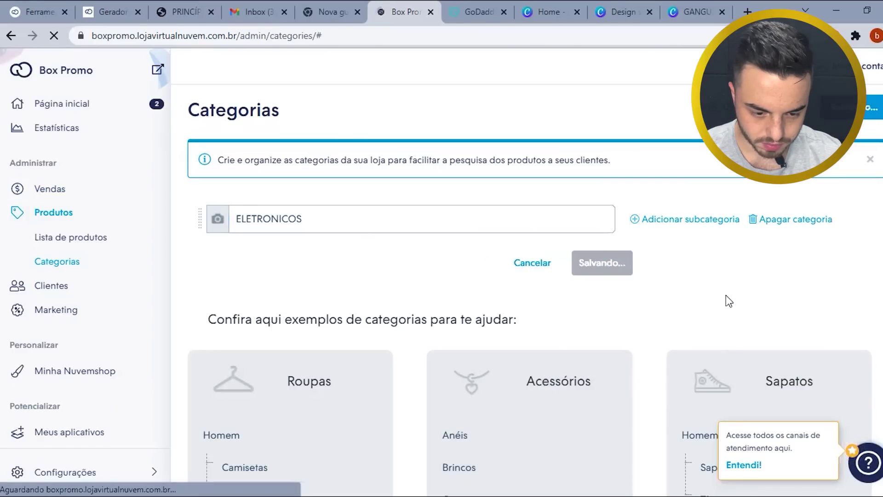
pyautogui.scroll(-2, 584, 357)
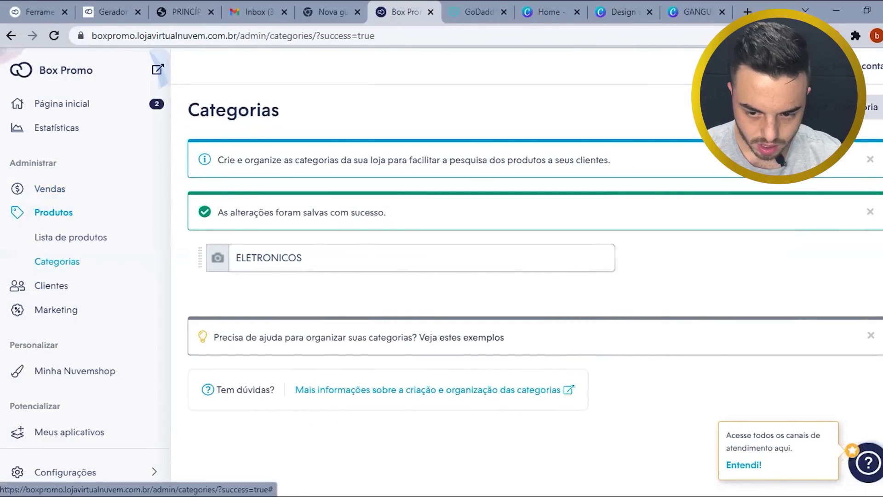
# - Add and save the categories CASA E JARDIM and ROUPAS
pyautogui.click(809, 107)
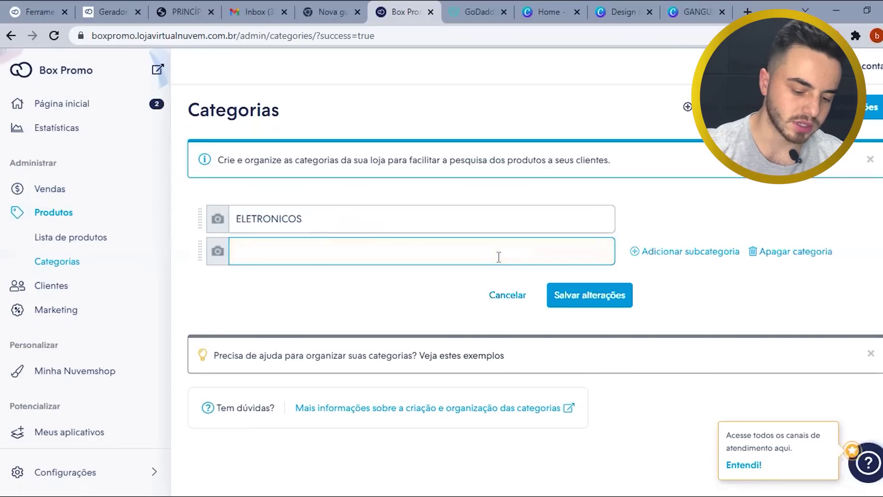
pyautogui.write('CA')
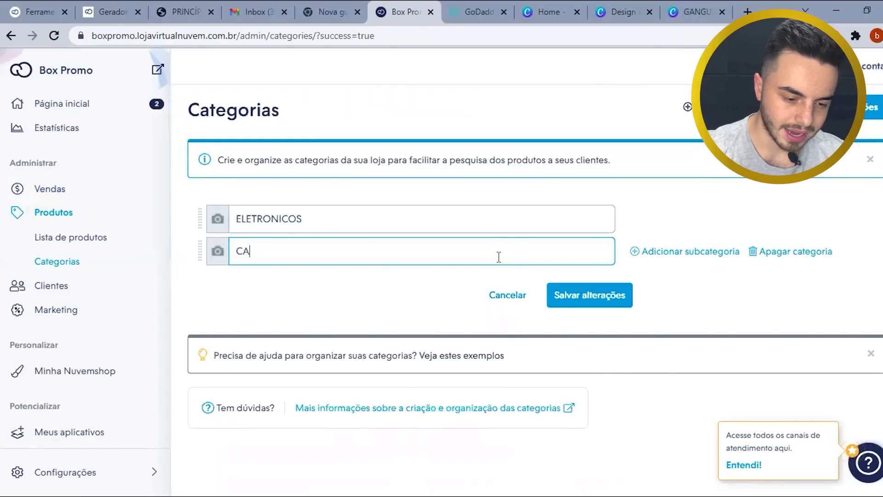
pyautogui.write('SA E JAR')
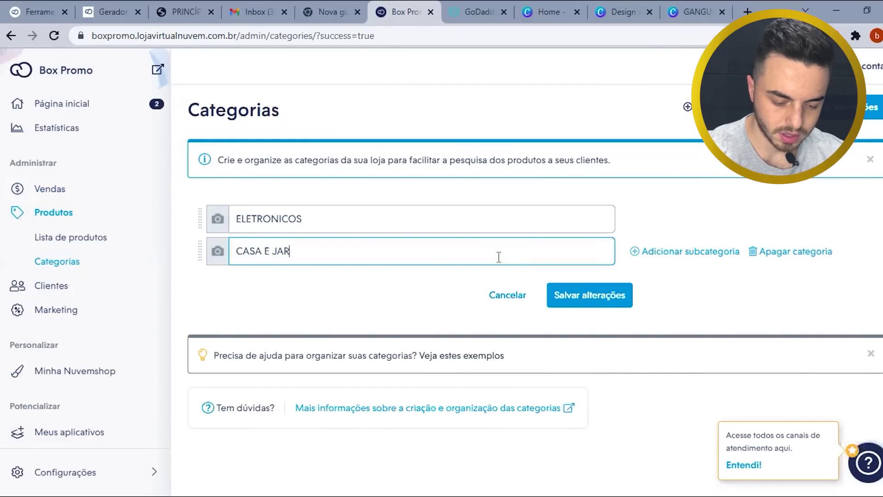
pyautogui.write('DIM')
pyautogui.click(622, 291)
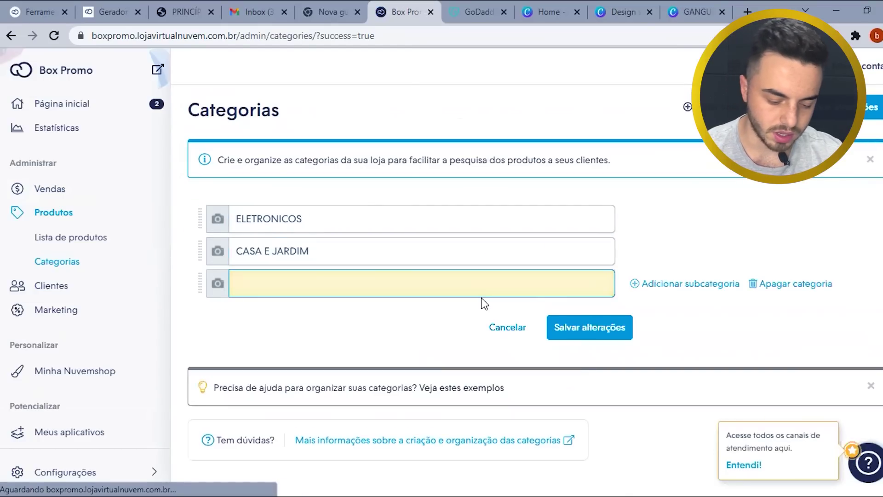
pyautogui.write('ROUPAS')
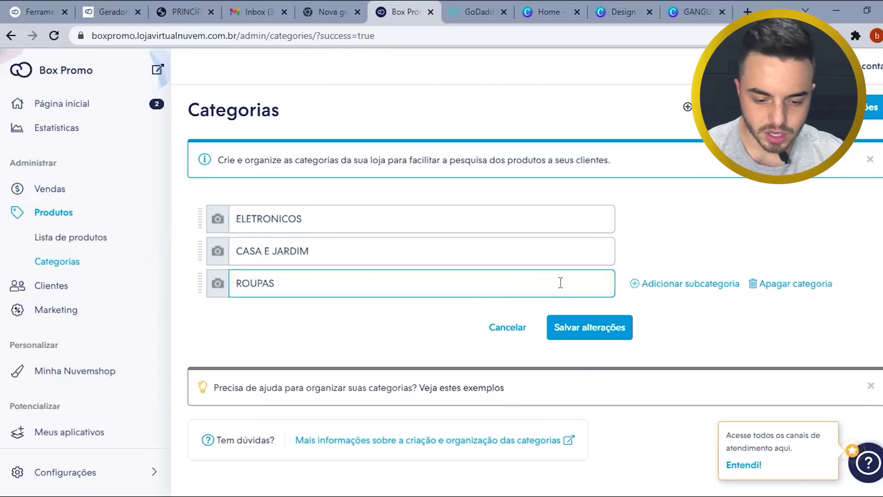
pyautogui.click(593, 341)
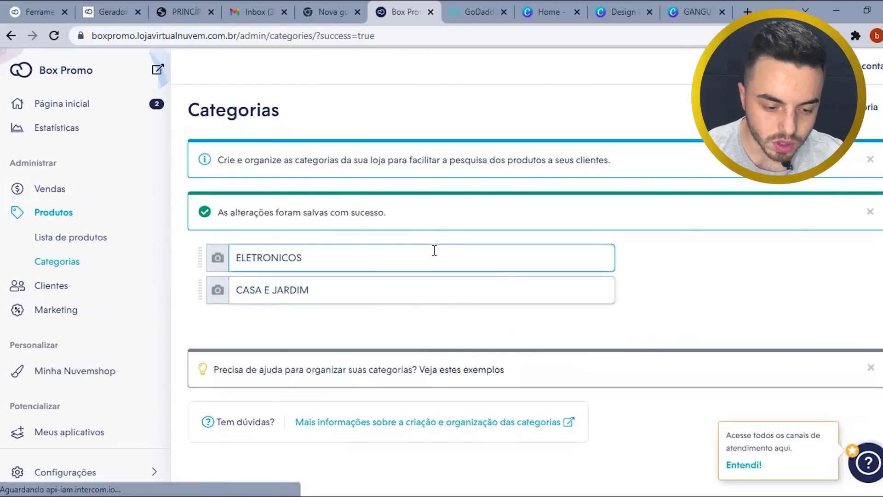
pyautogui.scroll(-2, 388, 275)
pyautogui.scroll(2, 376, 271)
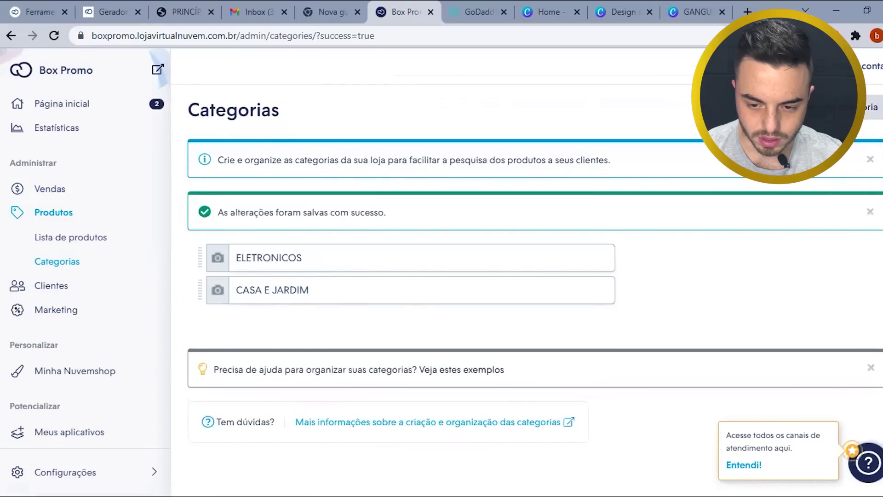
# - Add an accessories category, correcting its accented name to ACESSORIOS, and save it
pyautogui.click(855, 107)
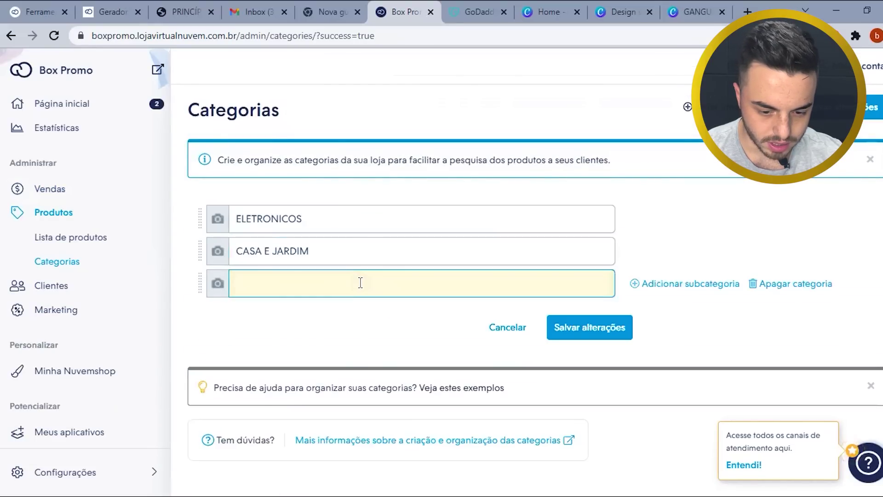
pyautogui.scroll(-2, 357, 278)
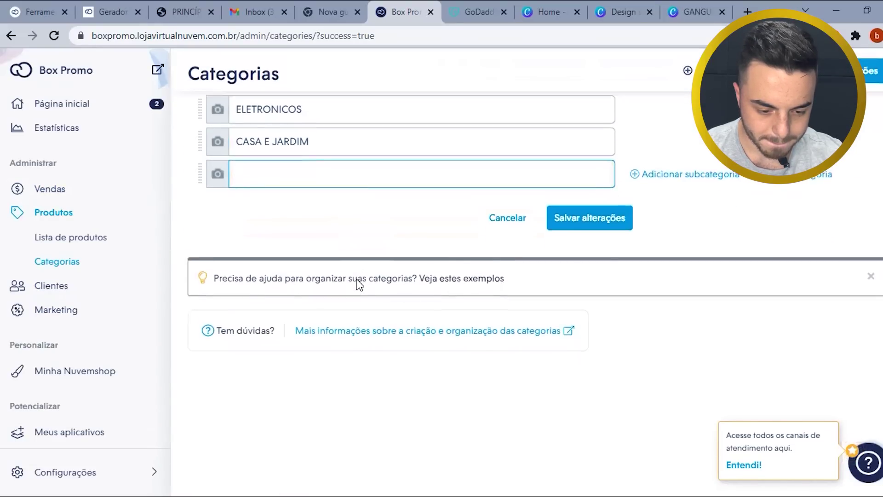
pyautogui.scroll(1, 357, 279)
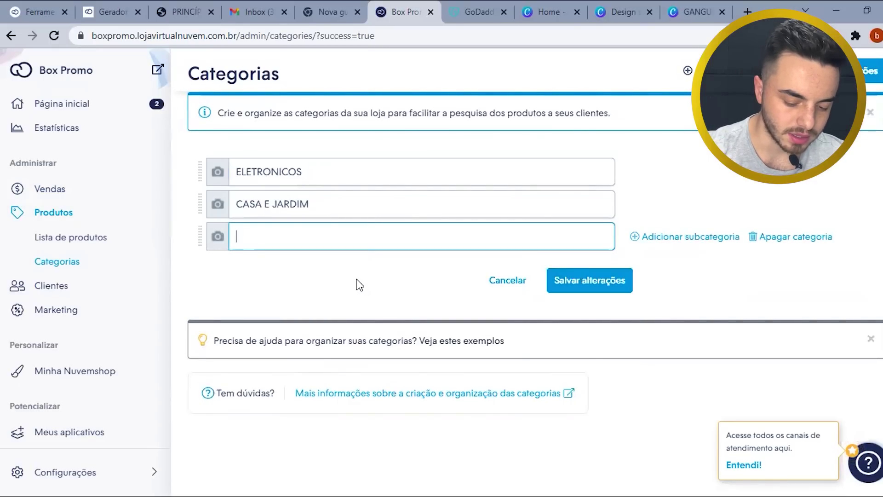
pyautogui.write('ACESS')
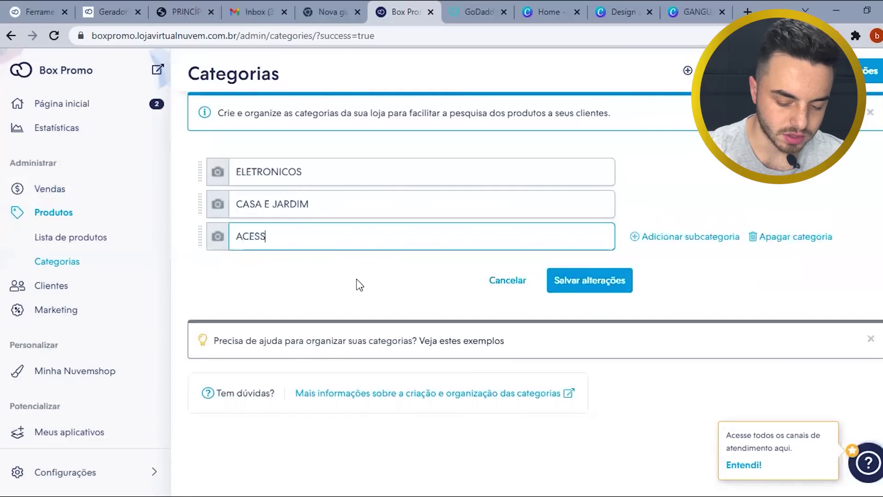
pyautogui.write('ÓRIOS')
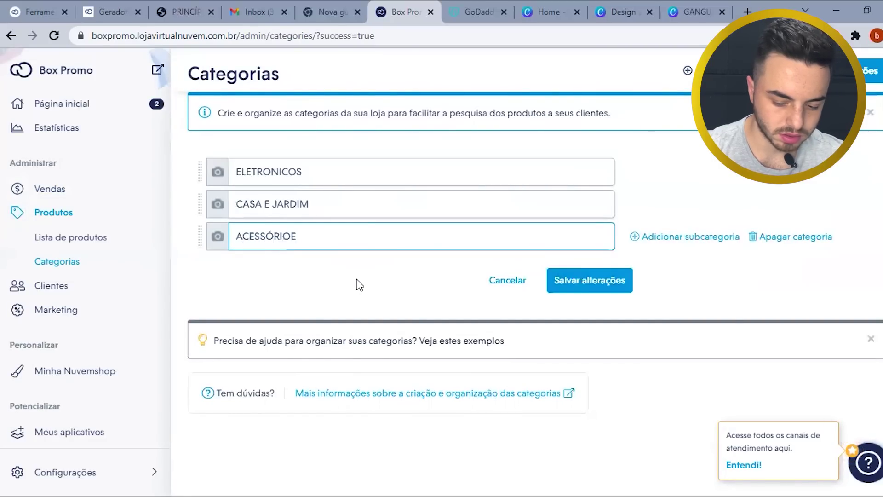
pyautogui.click(276, 236)
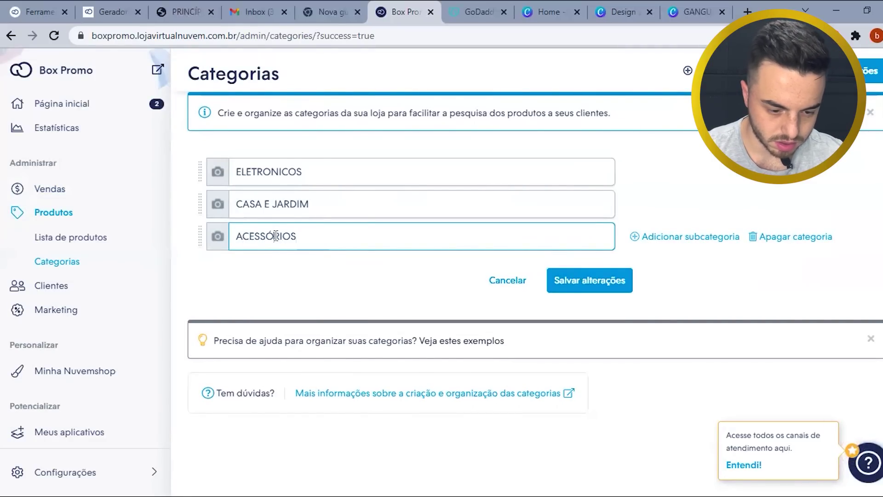
pyautogui.press('BackSpace')
pyautogui.write('O')
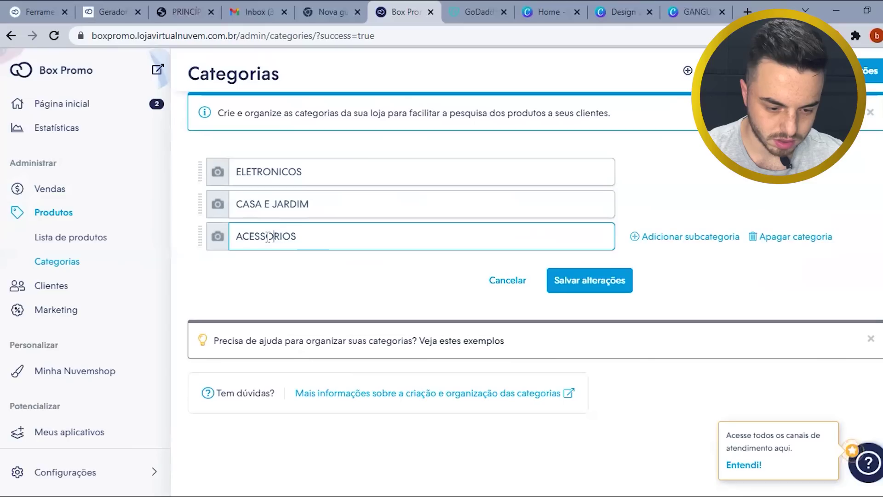
pyautogui.click(573, 290)
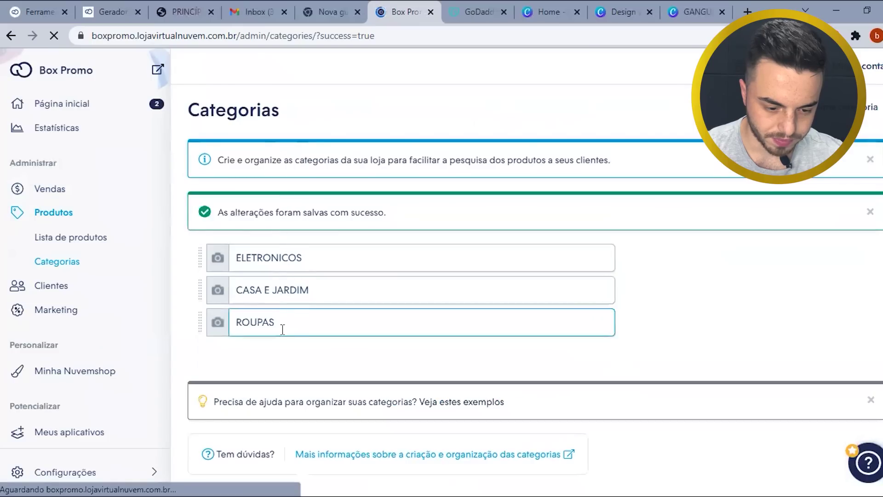
pyautogui.scroll(-2, 258, 336)
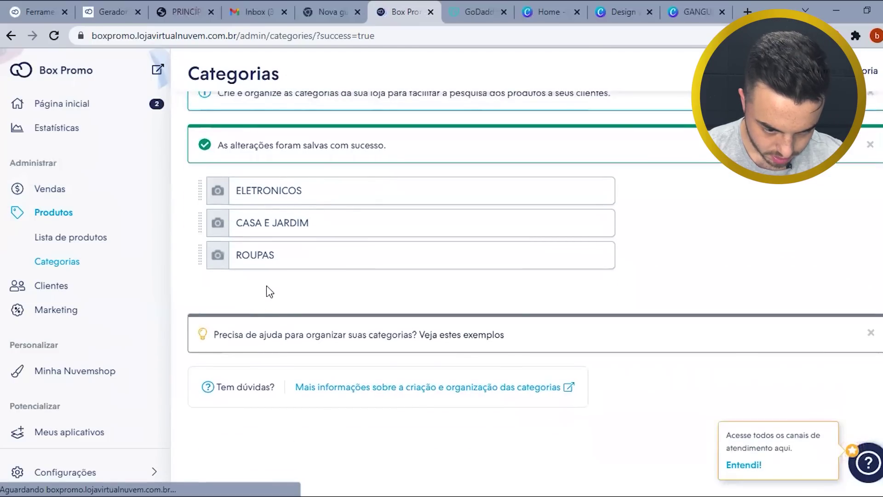
pyautogui.scroll(2, 268, 292)
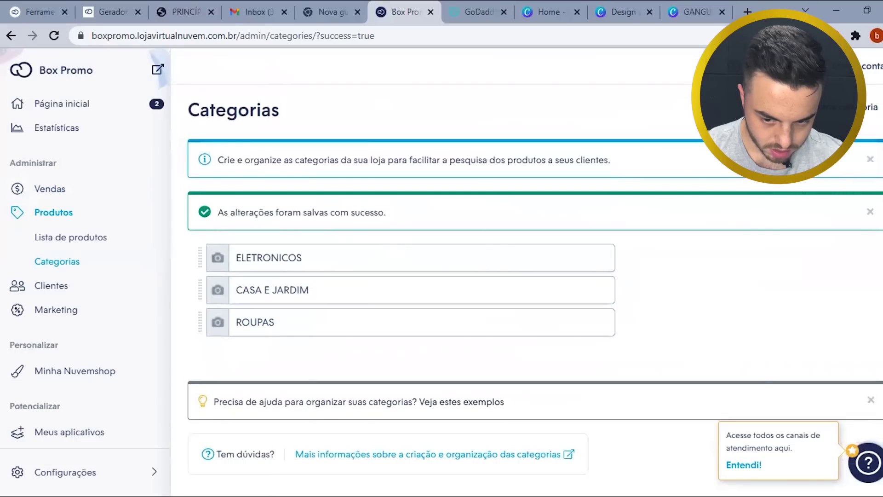
# - Dismiss the changes-saved and category tips banners and go to the Clientes page
pyautogui.click(870, 212)
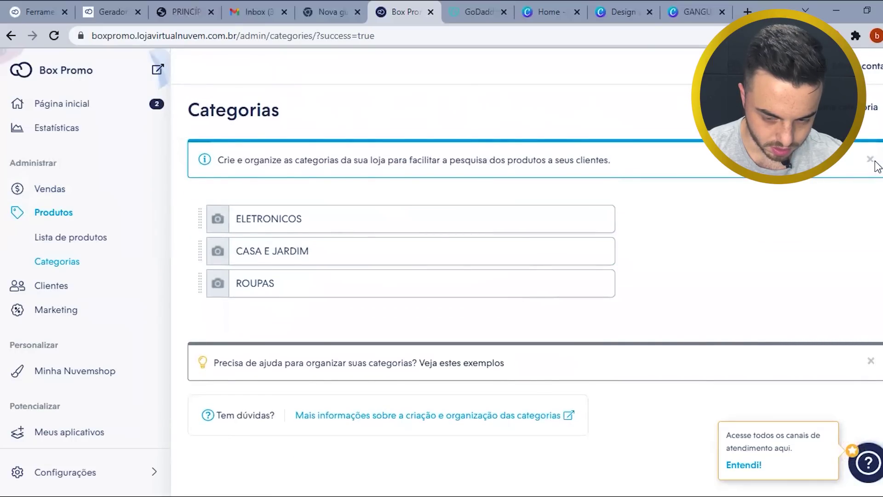
pyautogui.click(874, 161)
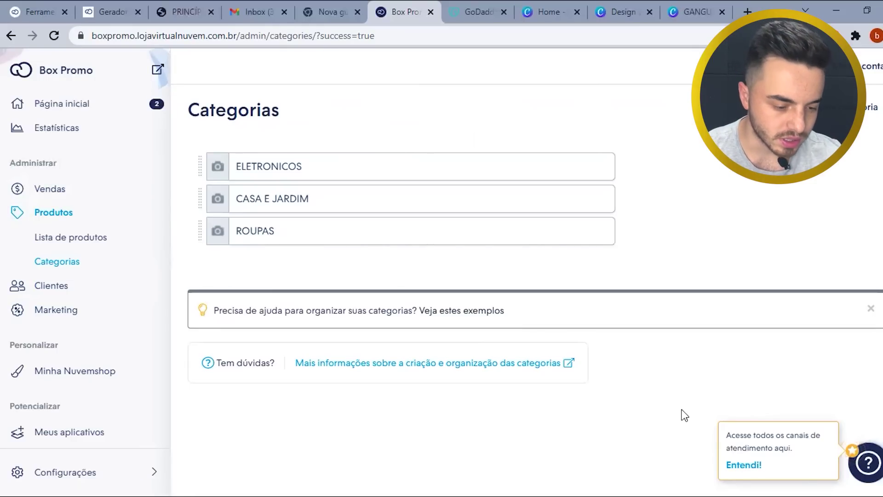
pyautogui.click(68, 287)
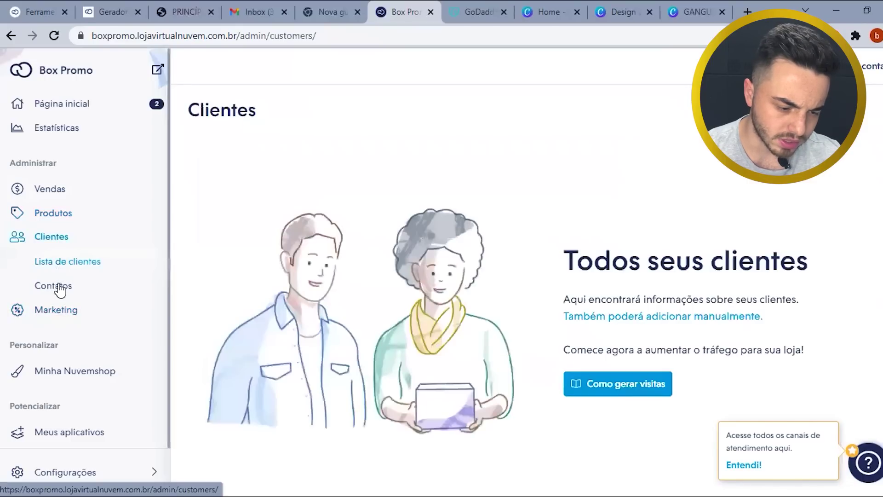
# - Create an active coupon with code BOX15 giving 15% off the purchase
pyautogui.click(64, 308)
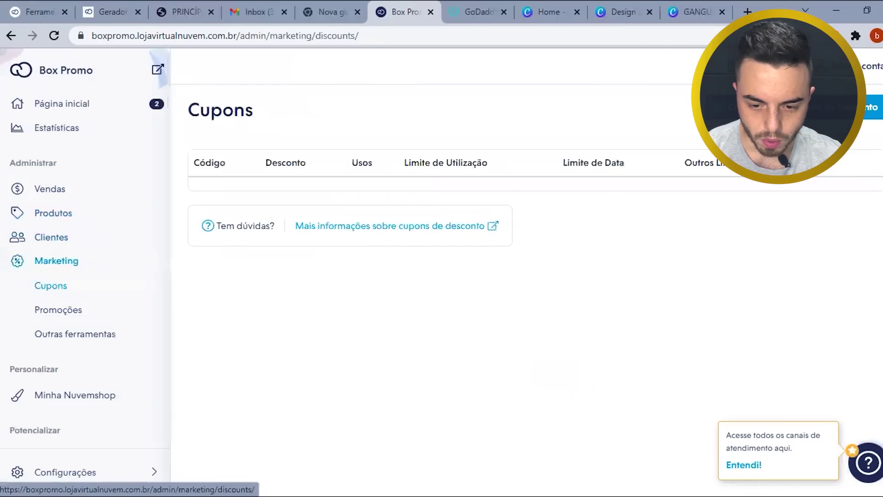
pyautogui.click(869, 106)
pyautogui.click(393, 170)
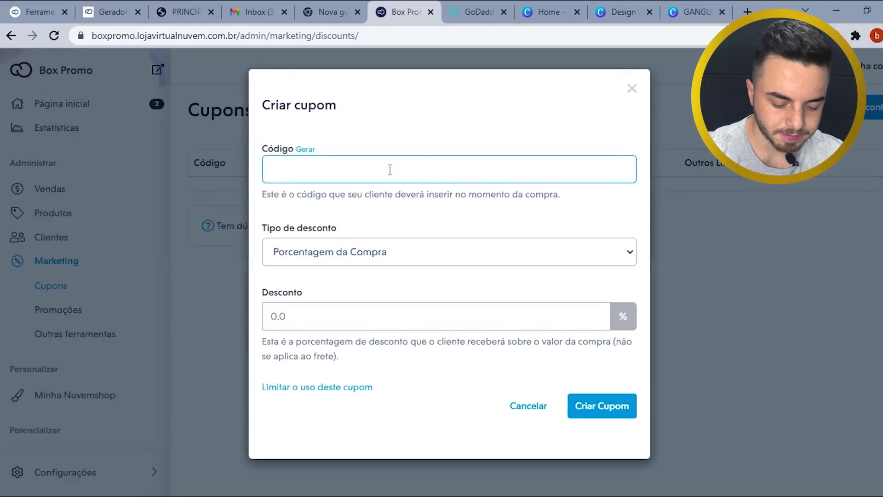
pyautogui.write('BOX15')
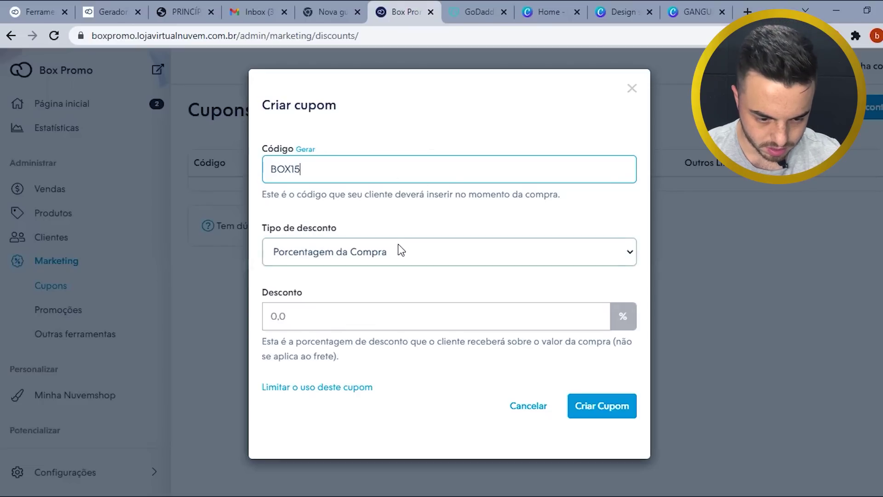
pyautogui.click(336, 309)
pyautogui.write('15')
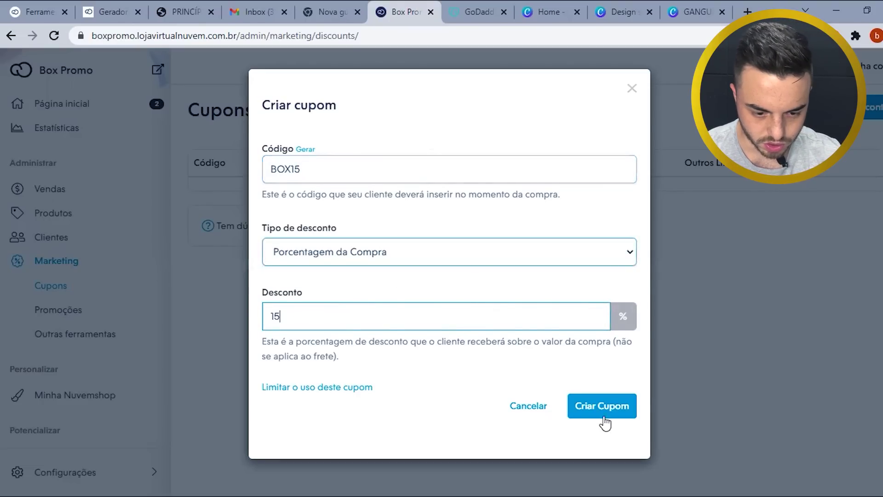
pyautogui.click(607, 411)
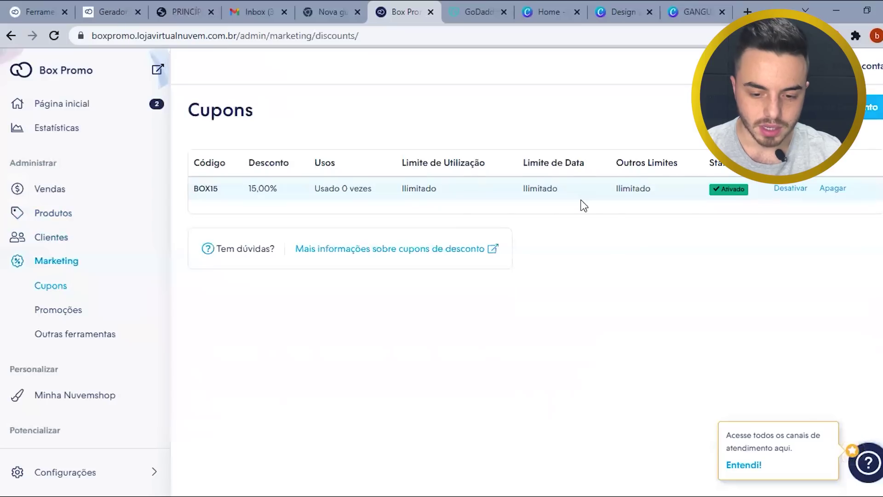
pyautogui.moveTo(224, 189); pyautogui.dragTo(197, 188)
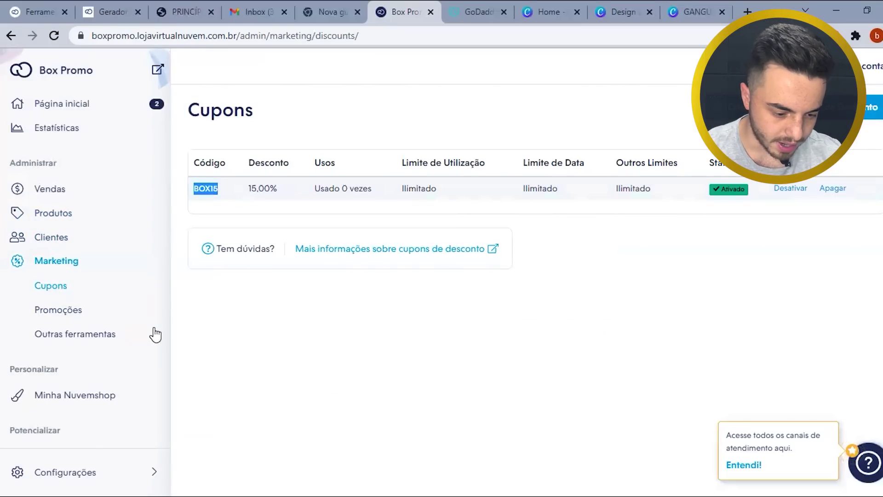
# - From Configurações, reach the e-mail templates and open the Carrinhos abandonados e-mail for editing
pyautogui.click(86, 481)
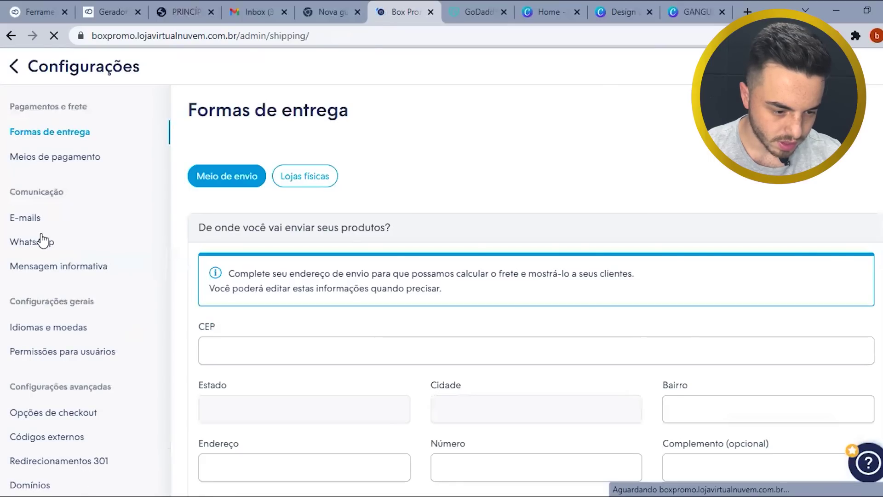
pyautogui.click(55, 269)
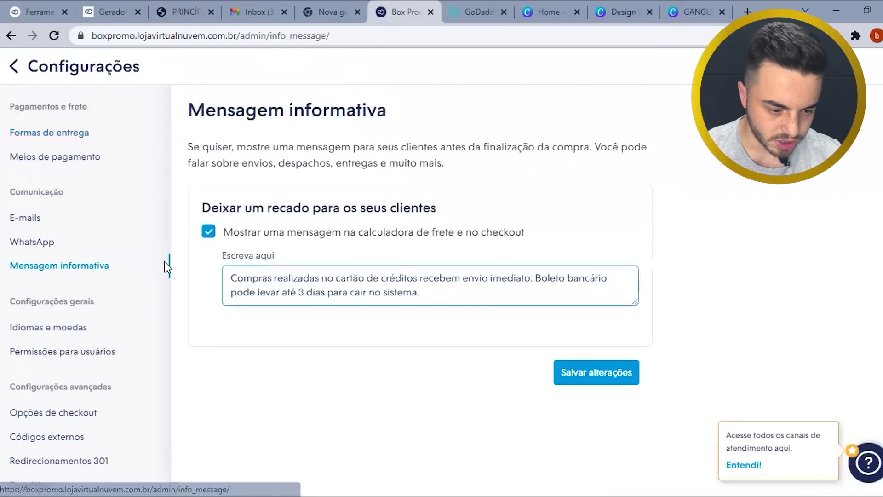
pyautogui.click(40, 241)
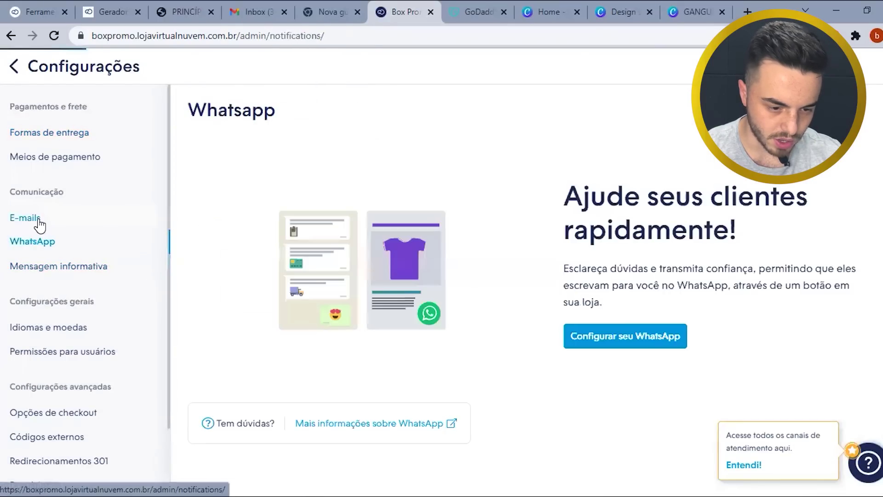
pyautogui.scroll(-10, 342, 290)
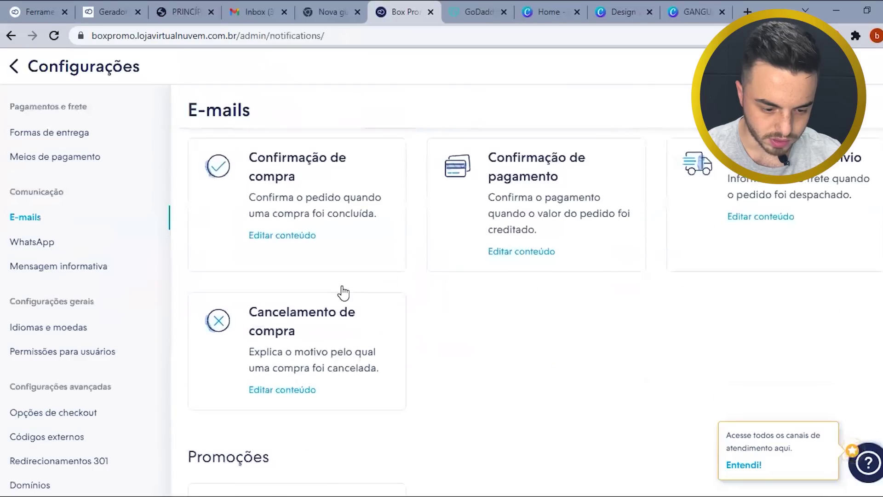
pyautogui.click(282, 454)
pyautogui.scroll(-7, 258, 305)
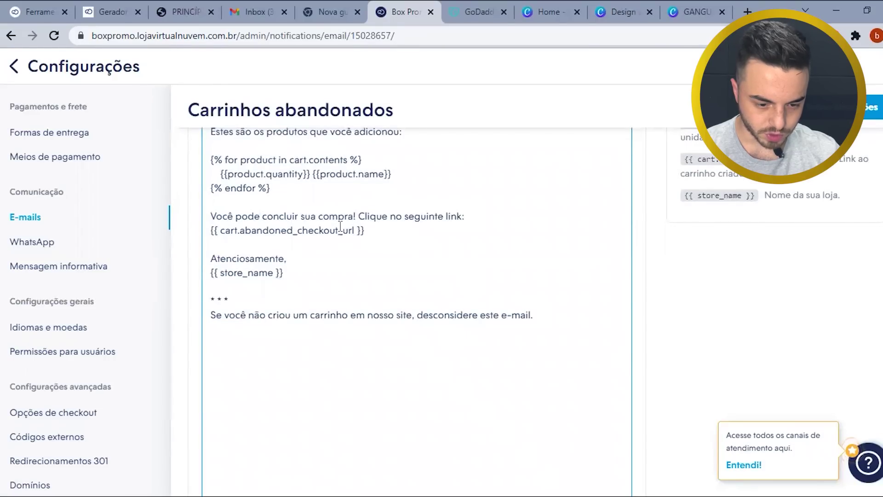
# - Add a line after 'compra' offering 15% extra discount with coupon BOX15 and save the e-mail
pyautogui.click(353, 215)
pyautogui.write('É CA')
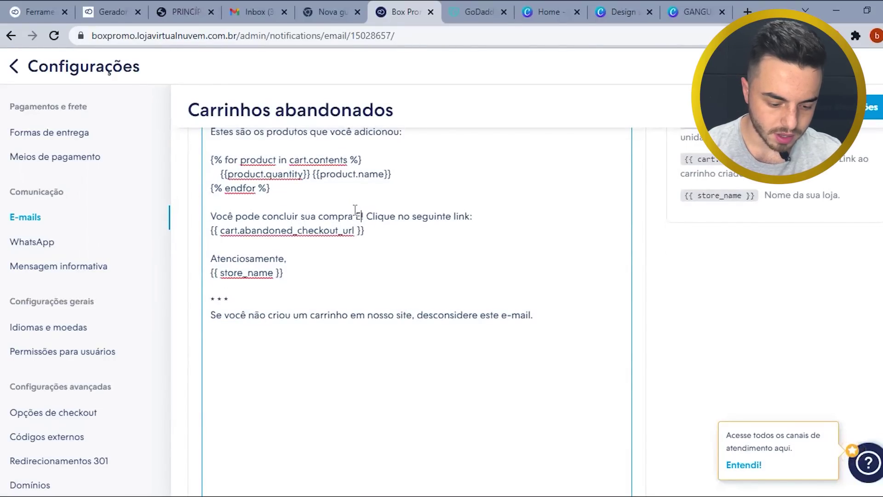
pyautogui.write('NHAR 15')
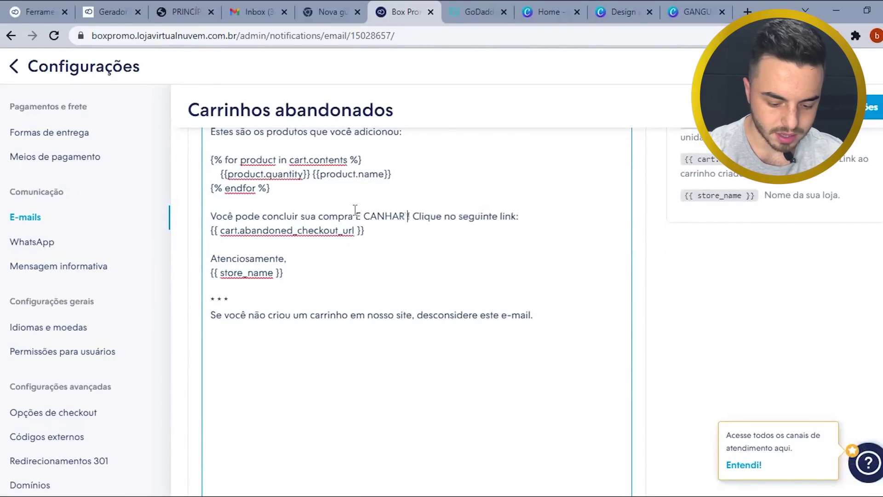
pyautogui.write('% DE DESCONTO')
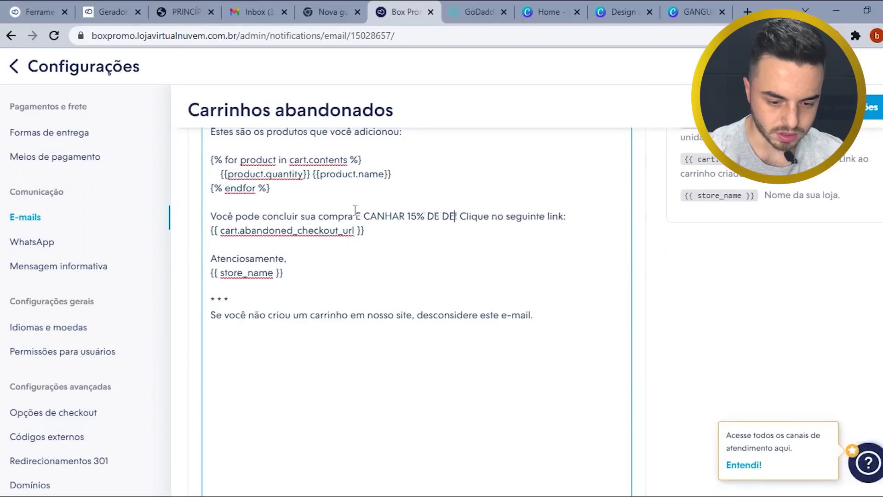
pyautogui.write(' EXTRA')
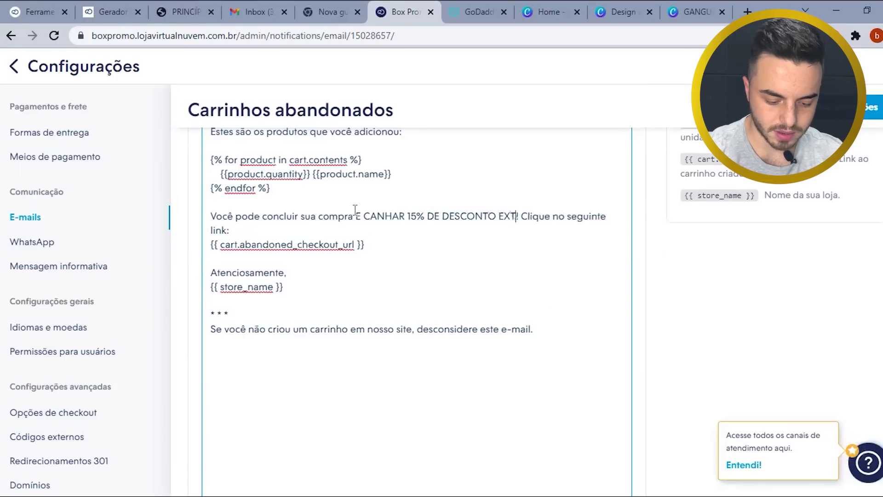
pyautogui.write(' usando')
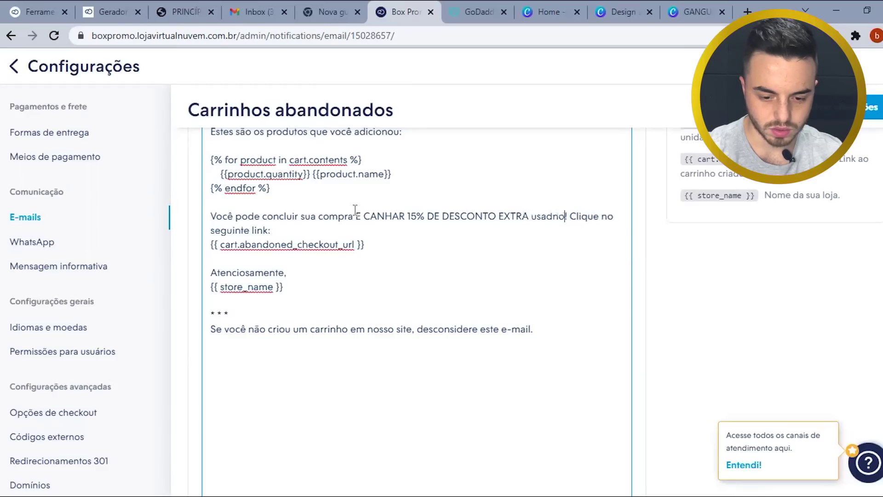
pyautogui.press('BackSpace')
pyautogui.press('BackSpace')
pyautogui.press('BackSpace')
pyautogui.write('ndo o Cupom')
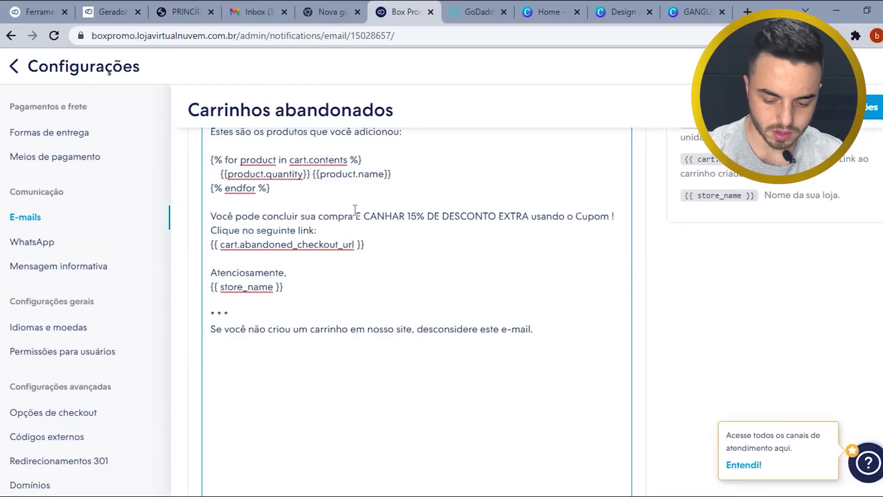
pyautogui.write(' BOX15')
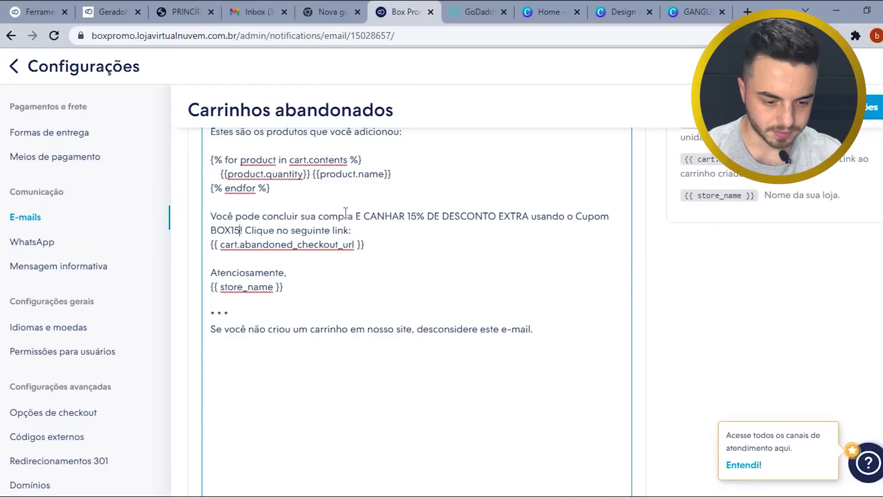
pyautogui.click(351, 231)
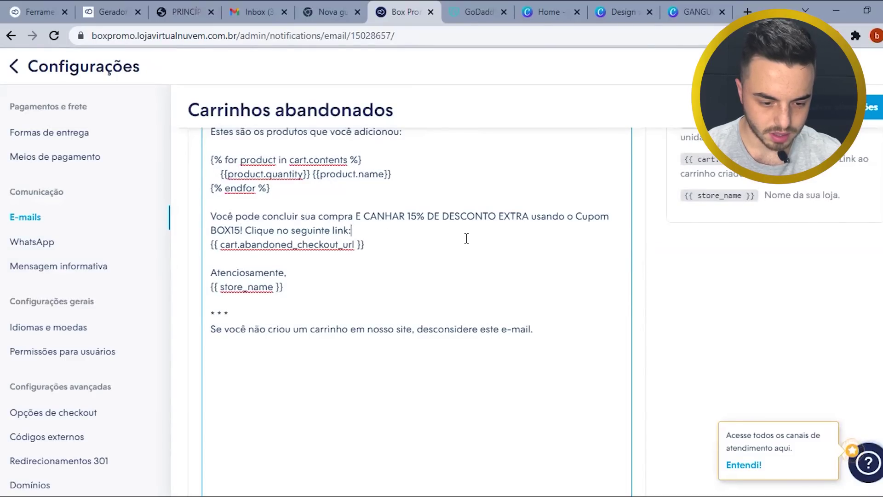
pyautogui.click(871, 107)
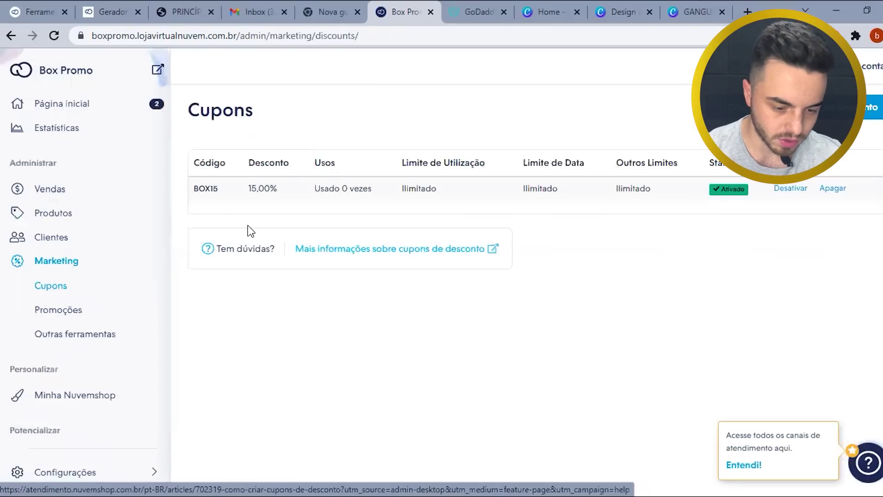
# - Start a new promotion of type Desconto por quantidade with a 10% discount
pyautogui.click(68, 312)
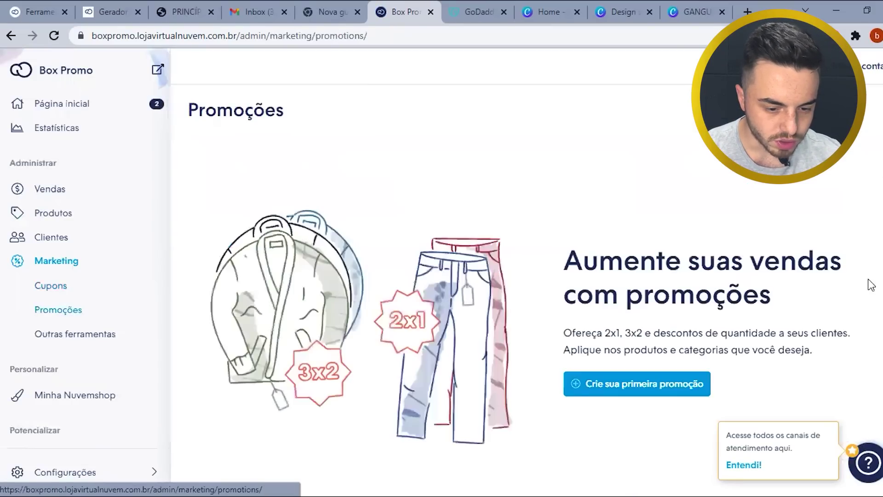
pyautogui.click(695, 387)
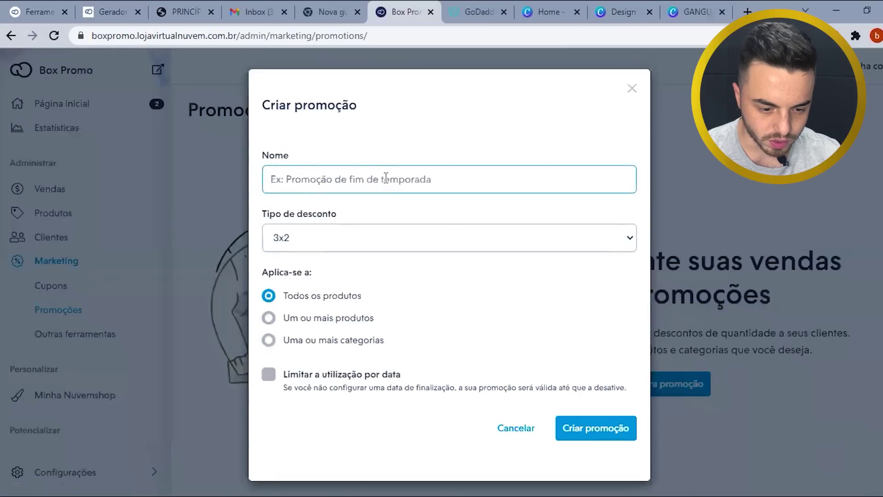
pyautogui.click(335, 238)
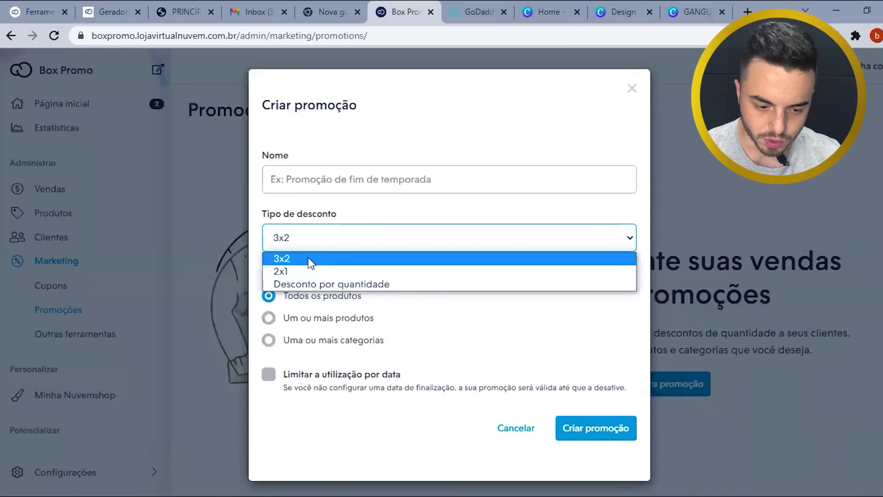
pyautogui.click(302, 283)
pyautogui.click(440, 320)
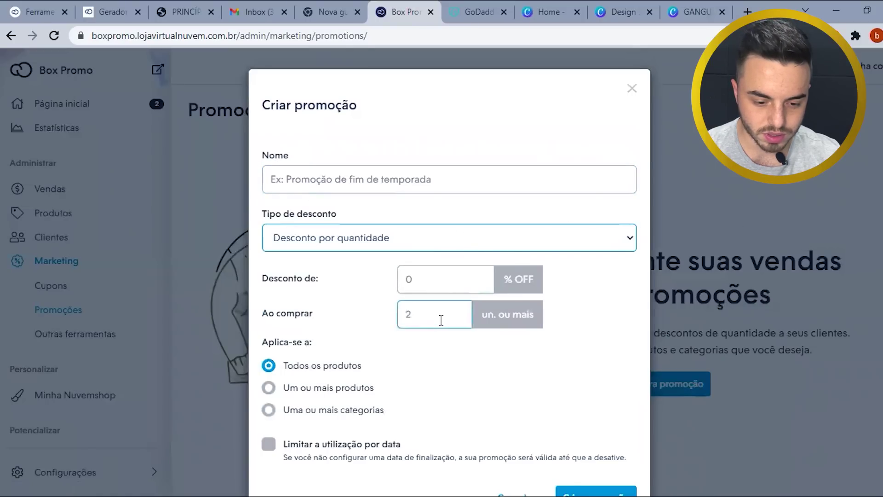
pyautogui.click(432, 277)
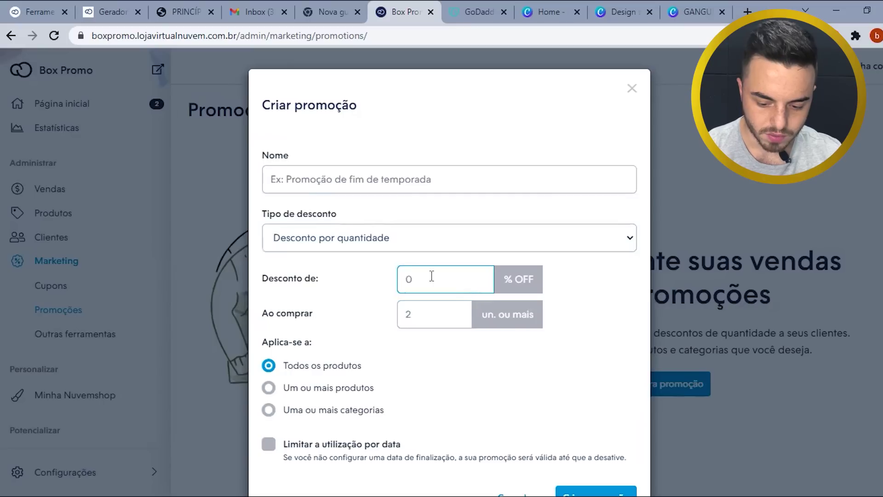
pyautogui.press('BackSpace')
# - Name it 'Acima de 2uni, 10% de desconto', set 2 minimum units, create it, then open Outras ferramentas
pyautogui.click(341, 175)
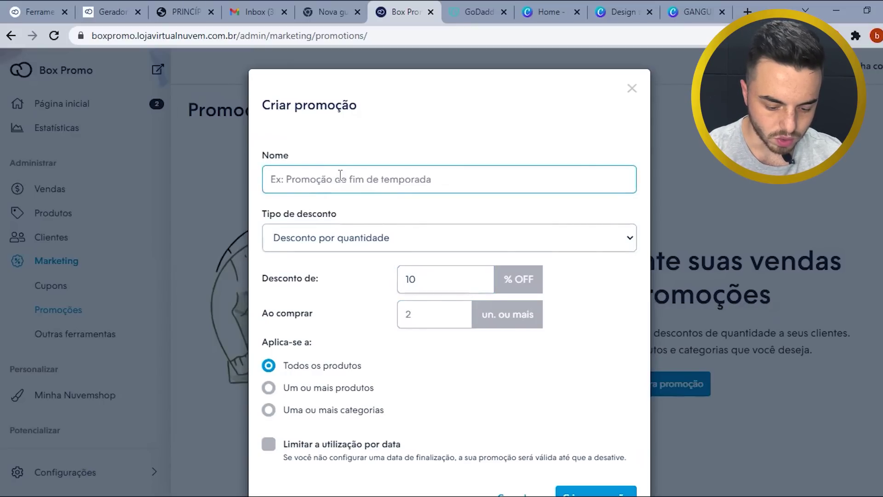
pyautogui.write('Acima de 2uni')
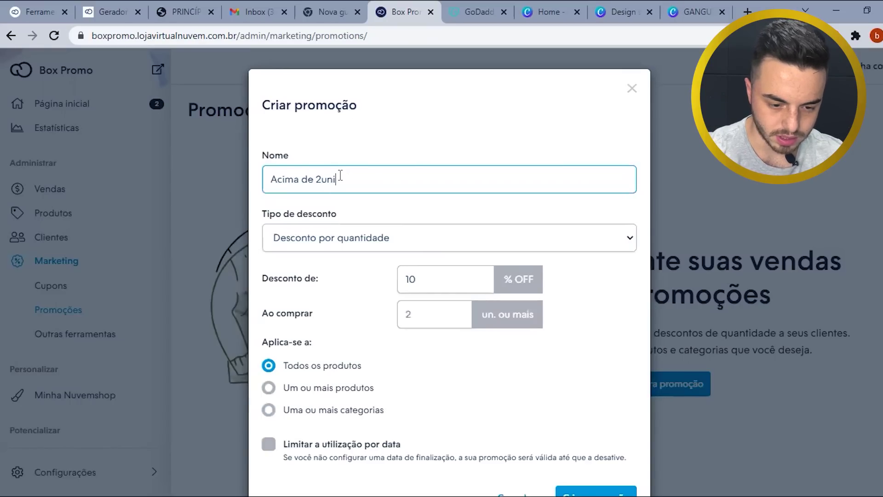
pyautogui.write(', 10%')
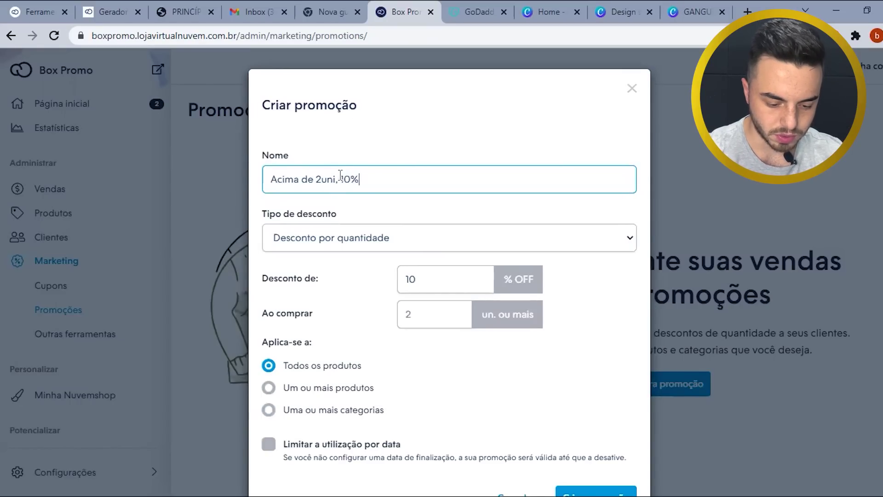
pyautogui.write(' de desconto')
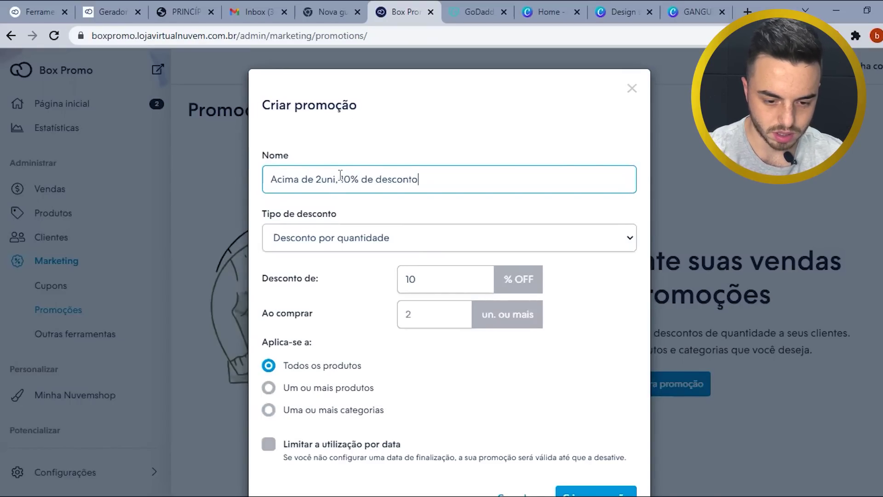
pyautogui.scroll(-2, 433, 194)
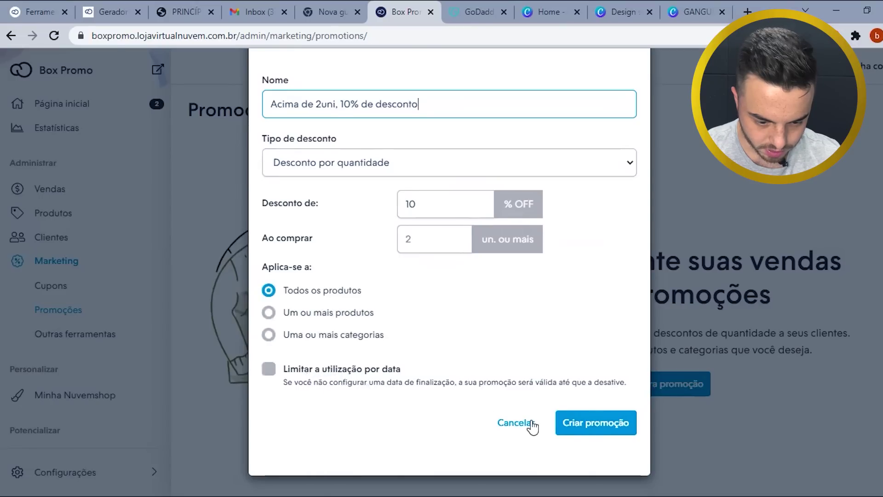
pyautogui.click(598, 429)
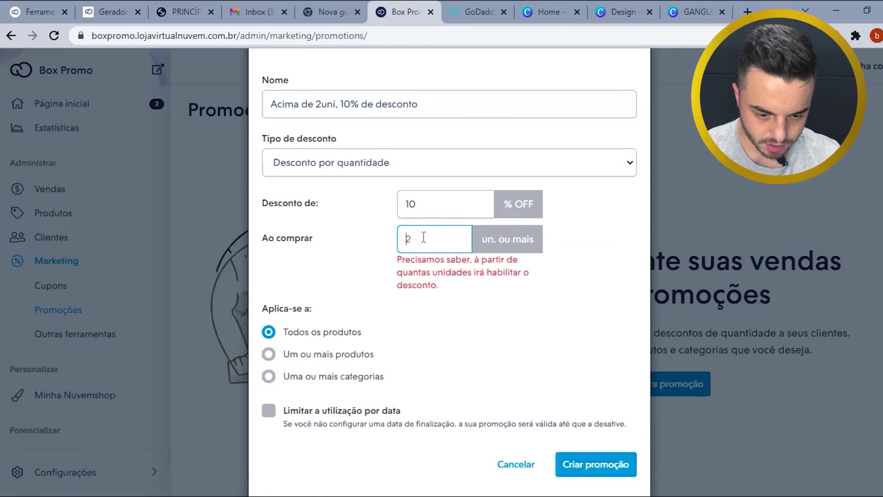
pyautogui.write('2')
pyautogui.click(597, 421)
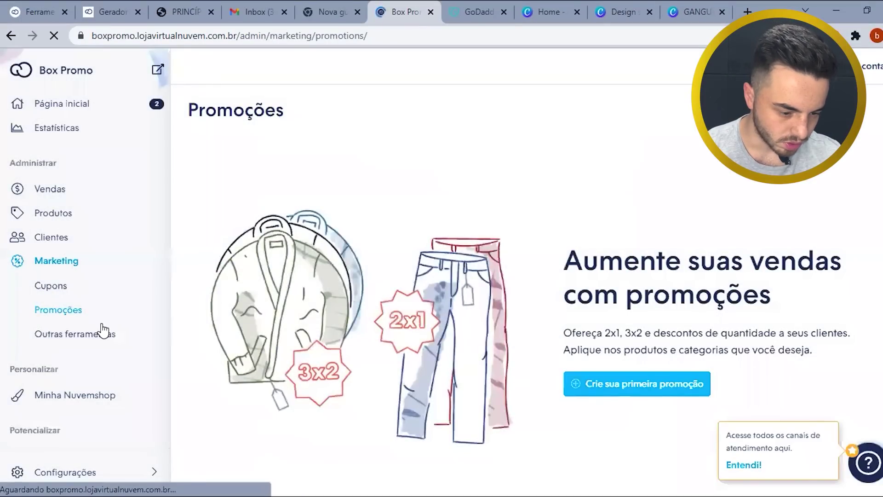
pyautogui.click(92, 338)
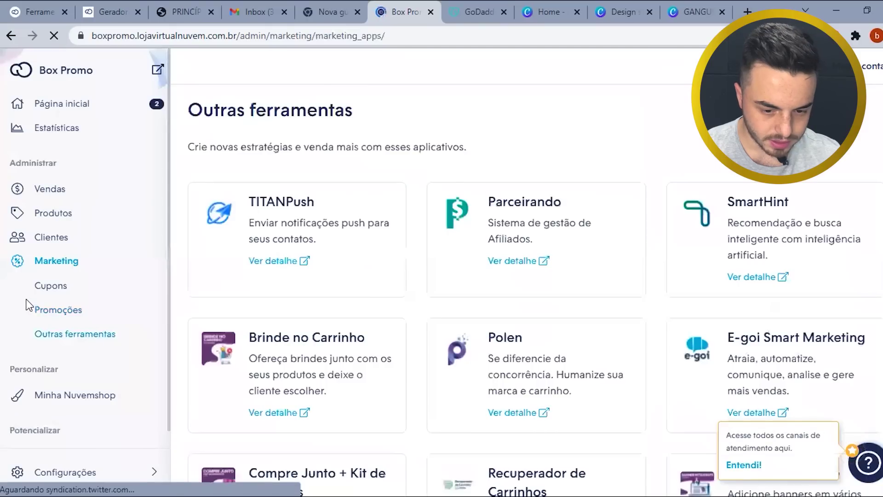
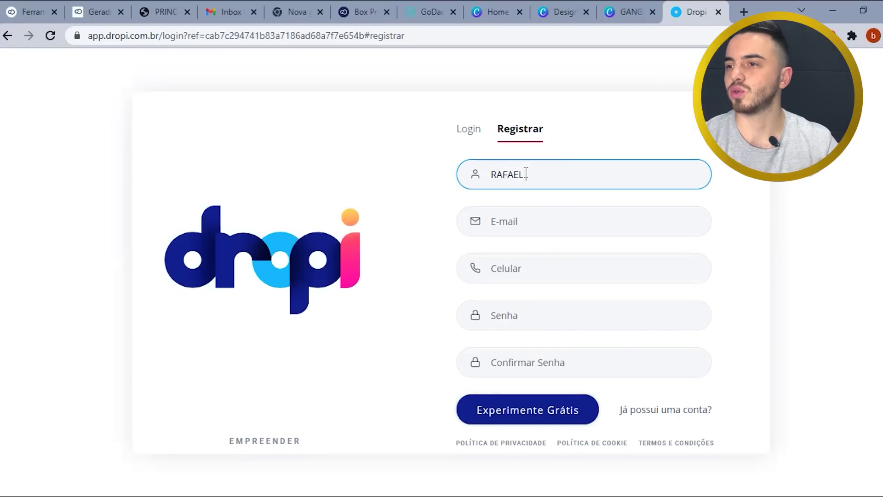
# - Type the remaining letters of the full name in the Dropi Registrar form
pyautogui.write('ASC')
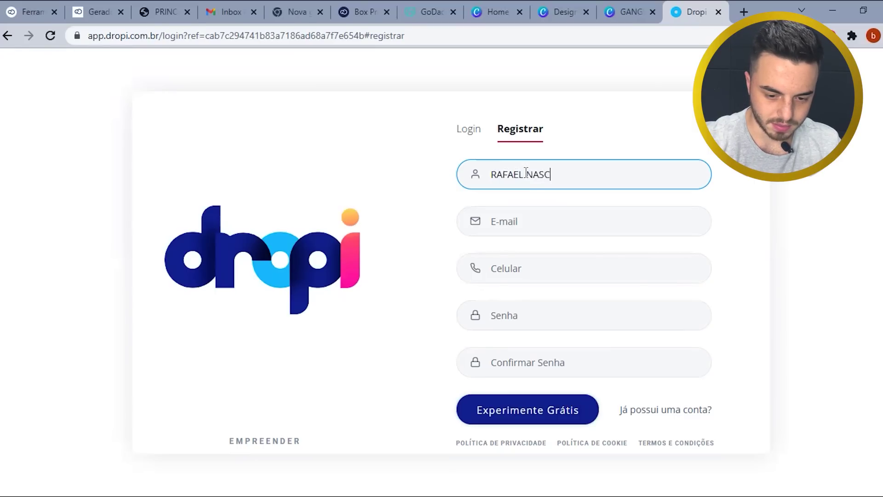
pyautogui.write('IMENTO')
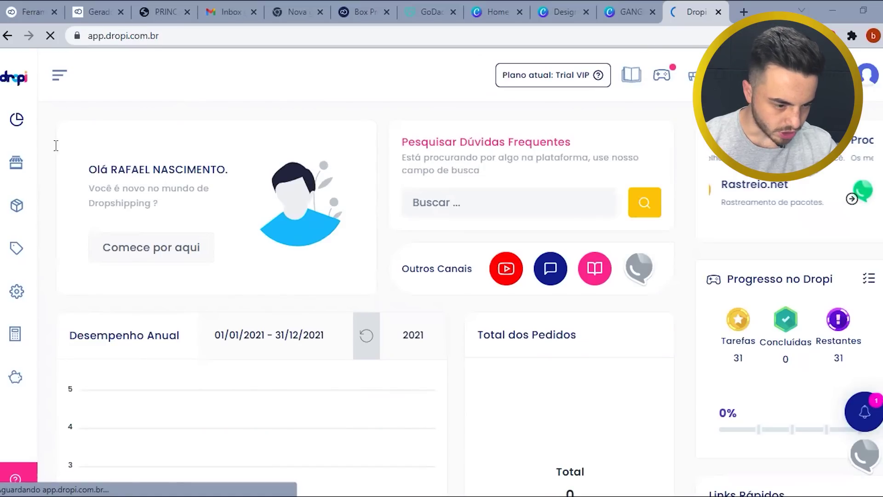
# - Scroll the dashboard and open Importar Produtos from the left sidebar
pyautogui.scroll(-2, 361, 197)
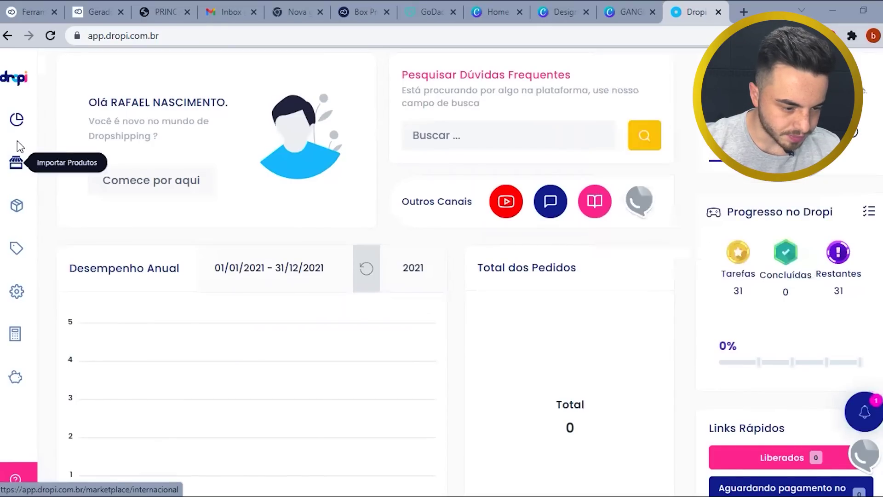
pyautogui.scroll(-1, 240, 235)
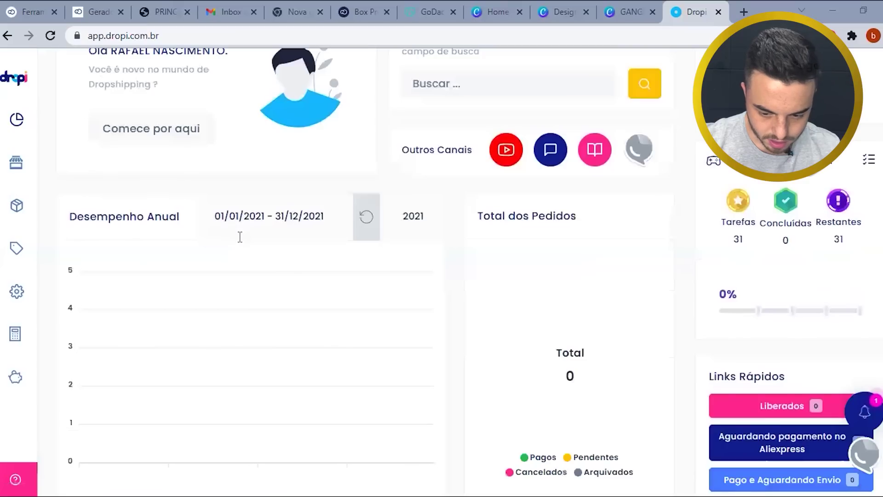
pyautogui.scroll(-5, 17, 228)
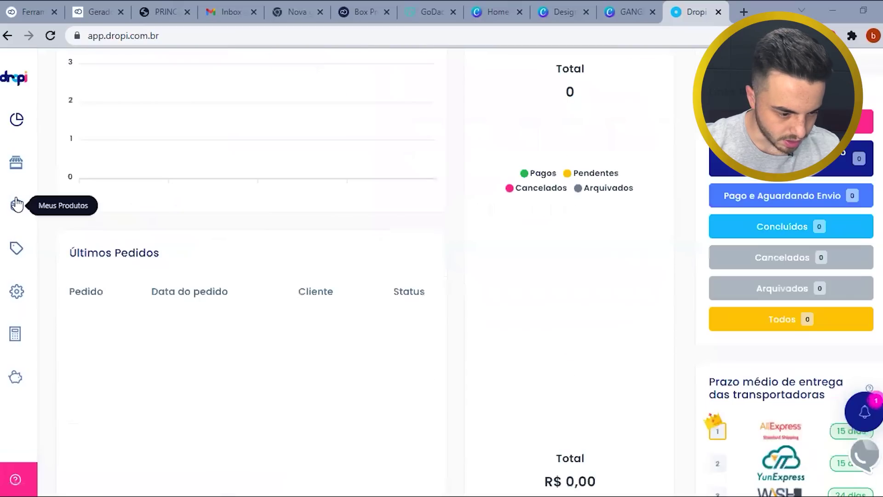
pyautogui.click(17, 167)
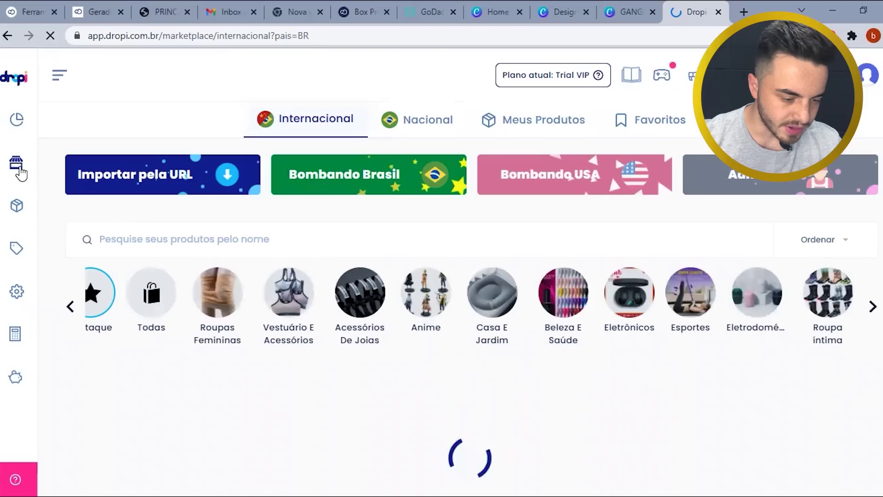
# - Open and close the Importar pela URL dialog, then go to the Integrações settings
pyautogui.click(185, 186)
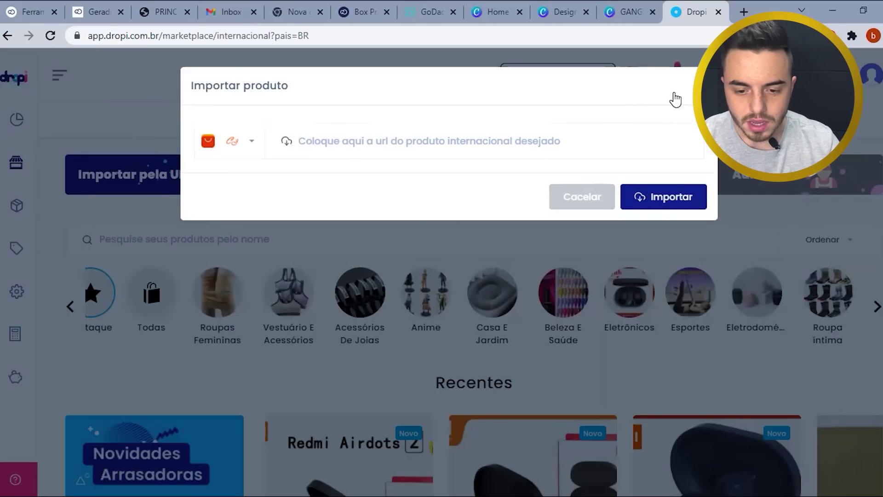
pyautogui.click(648, 193)
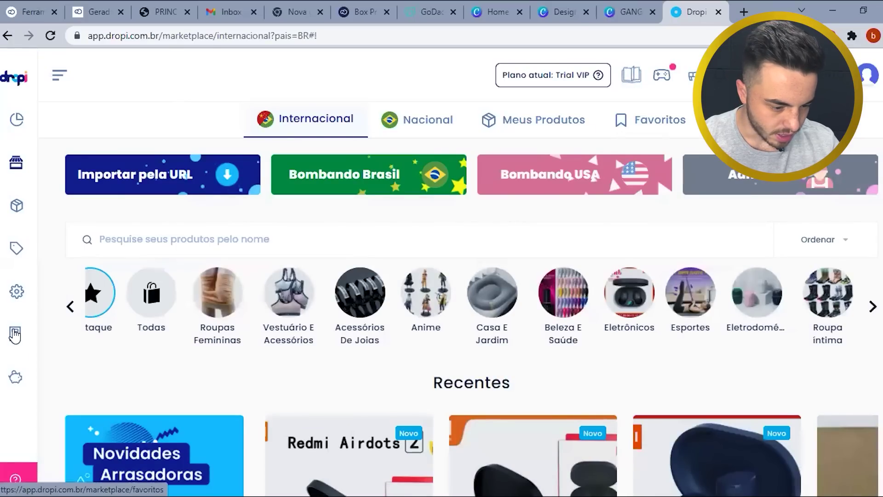
pyautogui.click(17, 292)
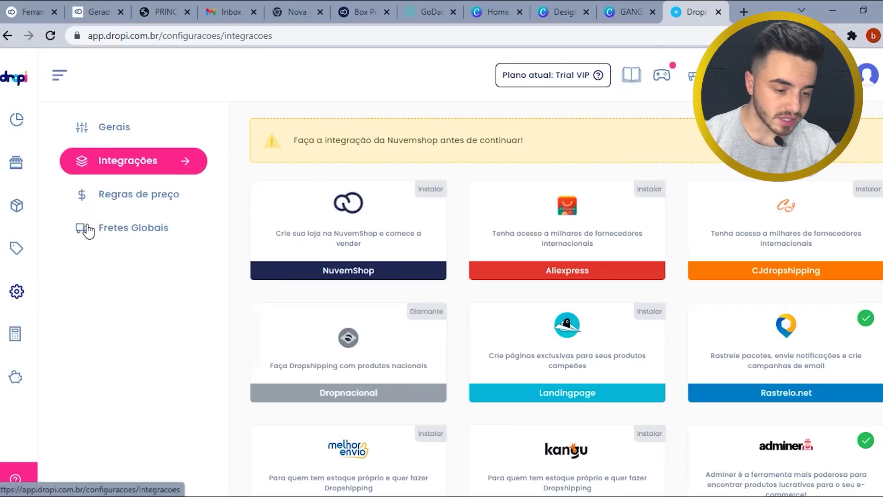
# - Open the Aliexpress integration and follow Aceitar os termos to the agreement page
pyautogui.click(584, 263)
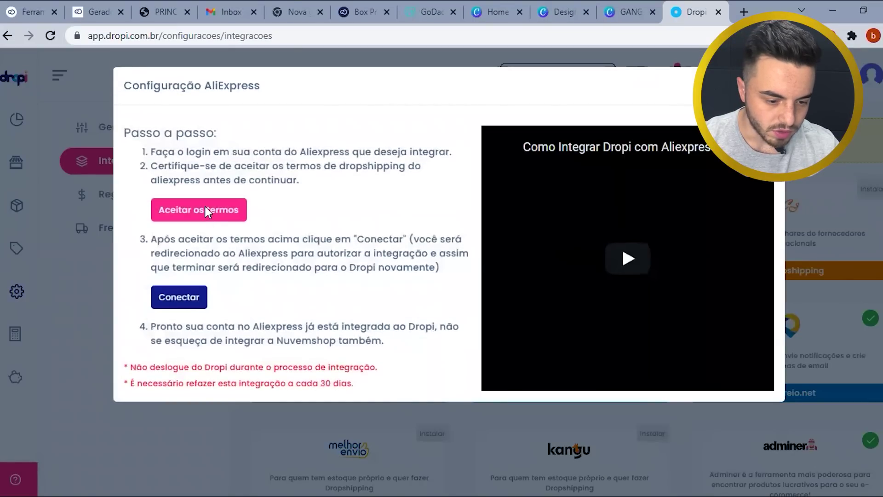
pyautogui.click(195, 300)
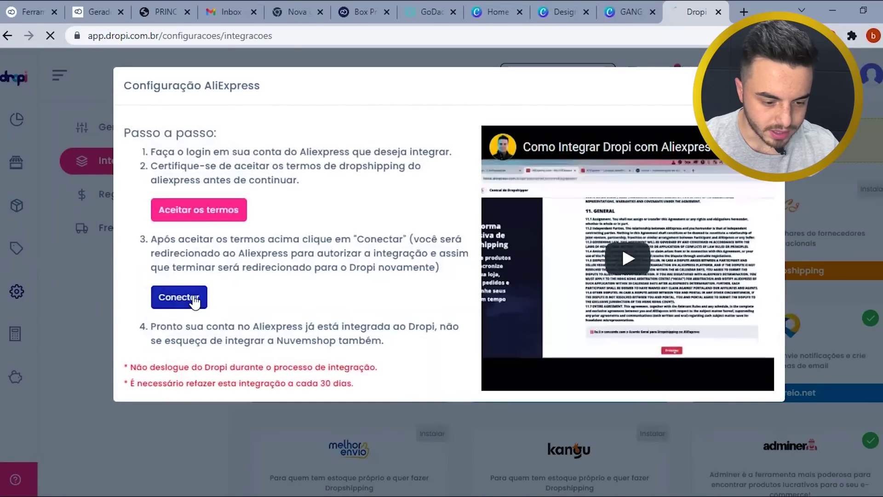
pyautogui.click(222, 214)
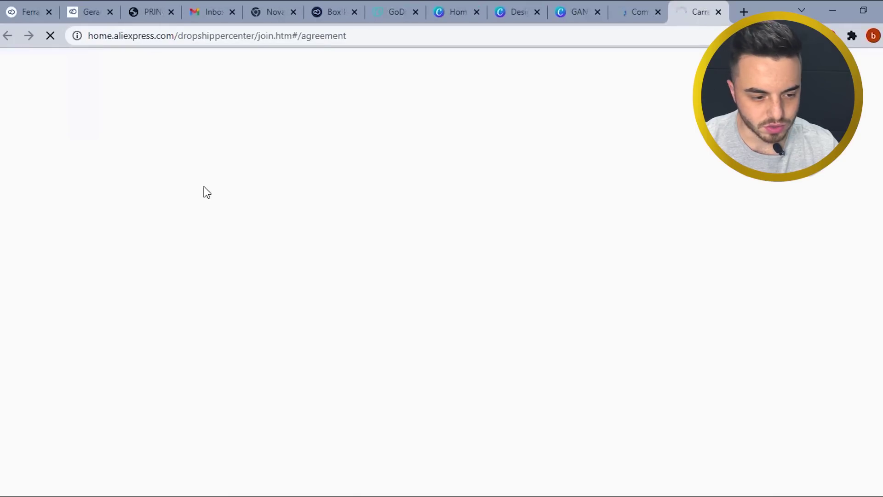
# - Close the blank agreement tab and return to the AliExpress login page
pyautogui.click(636, 12)
pyautogui.click(704, 12)
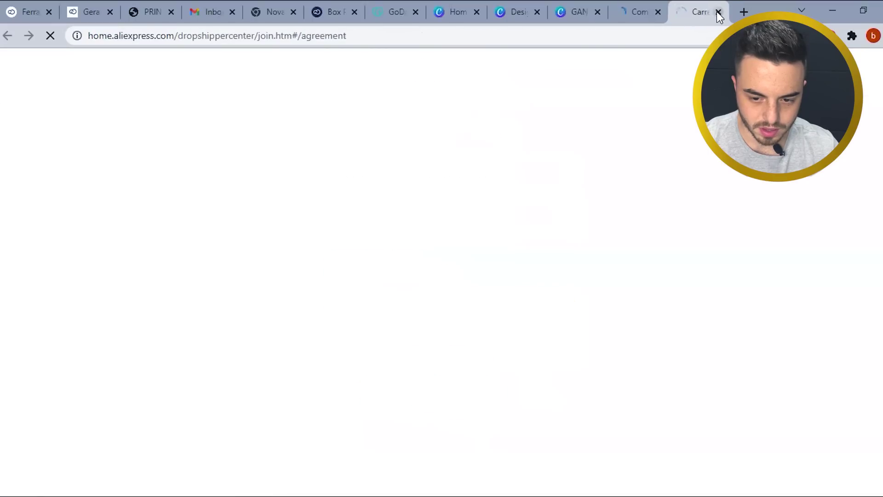
pyautogui.click(718, 12)
pyautogui.click(638, 7)
pyautogui.click(690, 6)
# - Sign in to AliExpress with the account e-mail and password
pyautogui.click(438, 170)
pyautogui.click(427, 175)
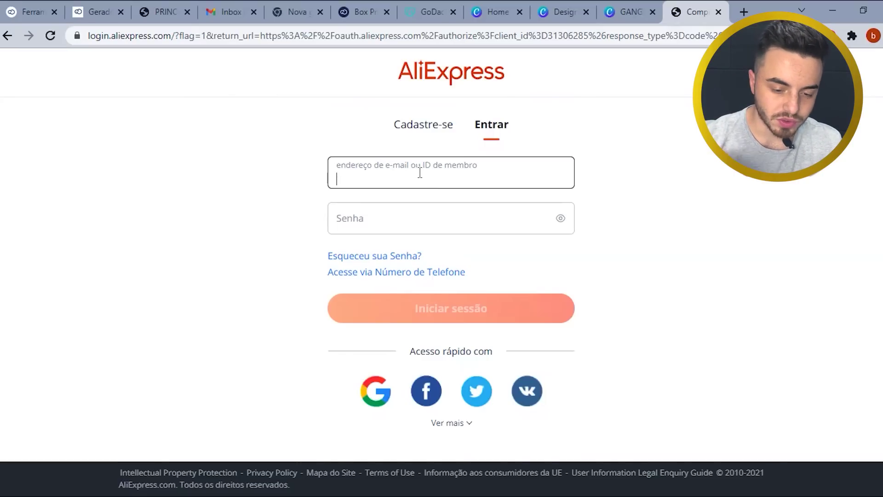
pyautogui.hotkey('ctrl', 'v')
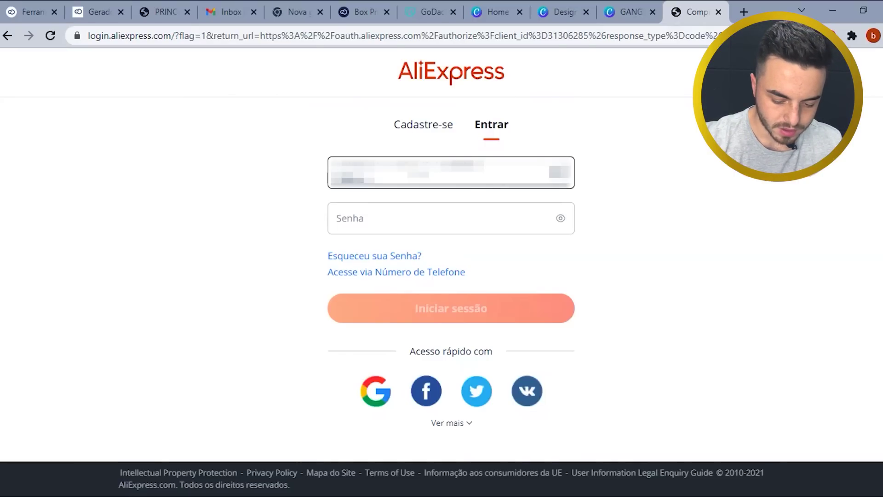
pyautogui.write('mail.com')
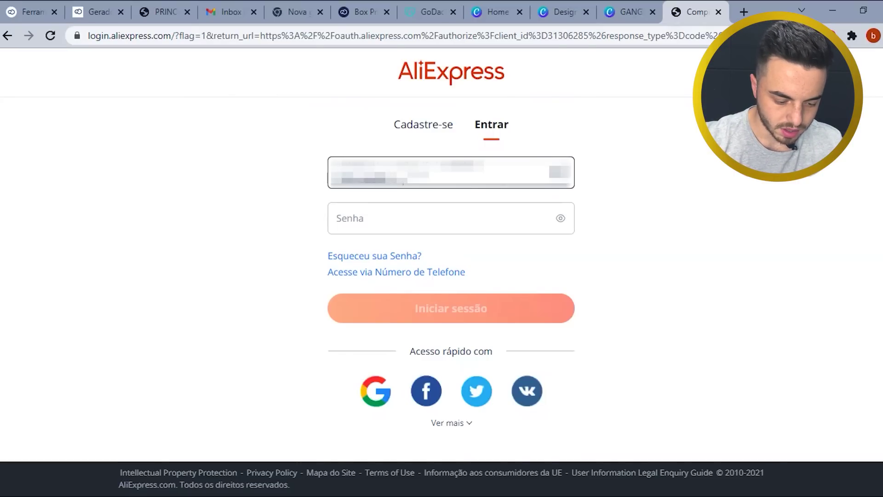
pyautogui.click(412, 221)
pyautogui.write('**********')
pyautogui.press('Return')
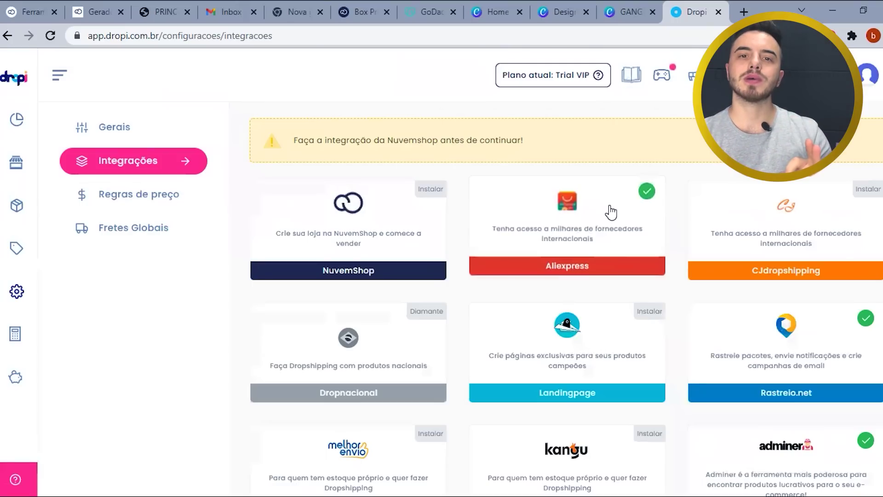
# - In the Box Promo admin, go to Meus aplicativos and click Adicionar on the Dropi app card
pyautogui.click(363, 11)
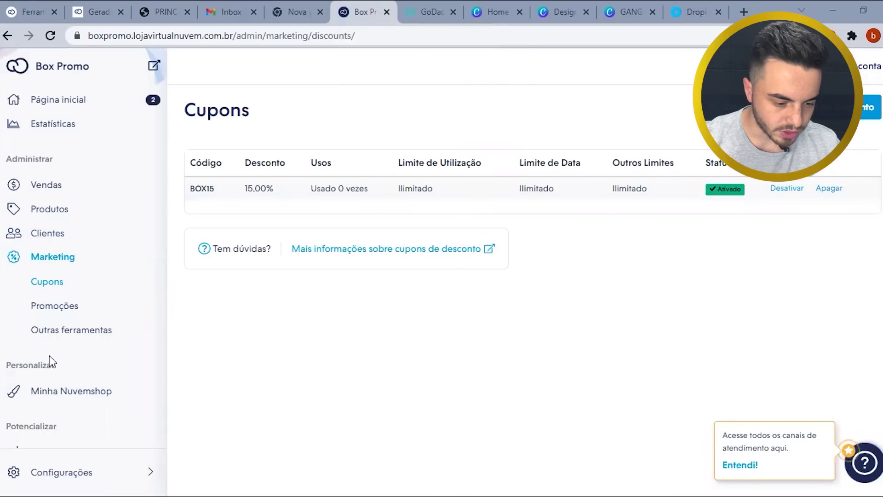
pyautogui.scroll(-2, 60, 384)
pyautogui.click(60, 385)
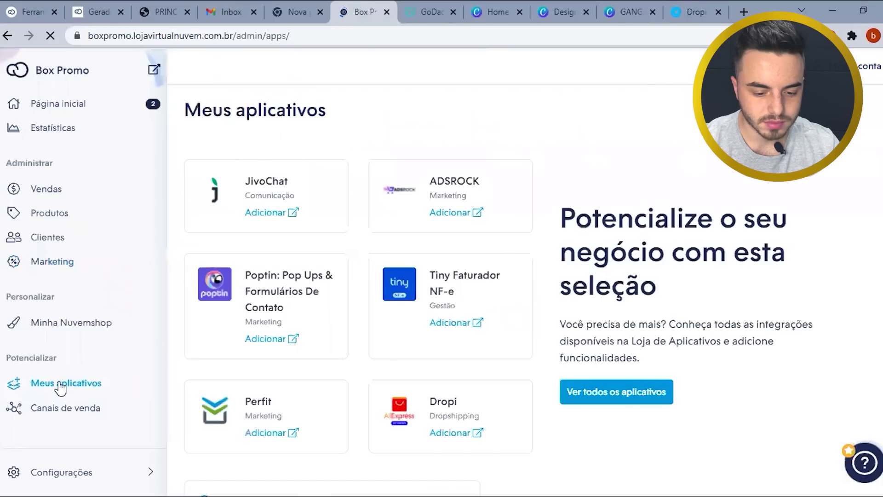
pyautogui.scroll(-2, 460, 389)
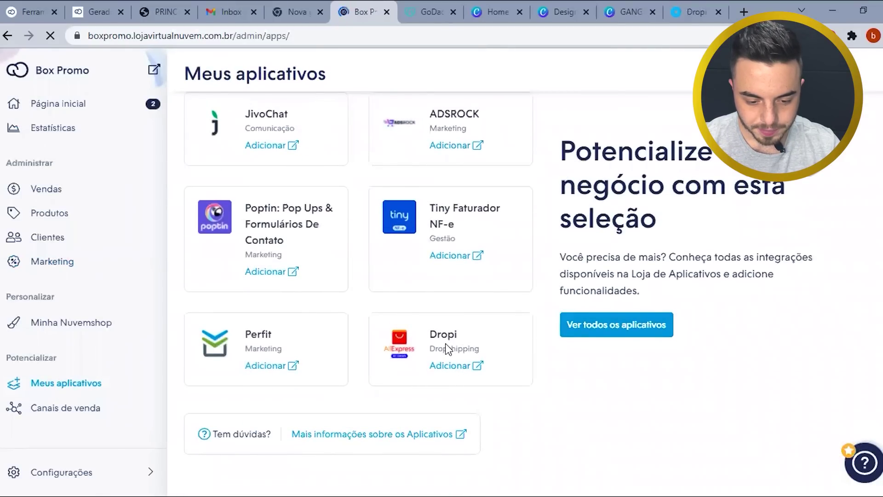
pyautogui.scroll(-1, 465, 344)
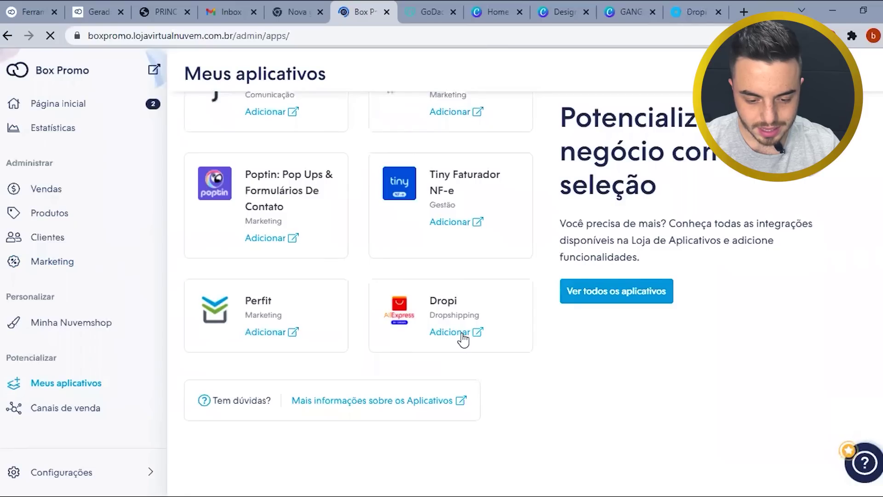
pyautogui.click(462, 332)
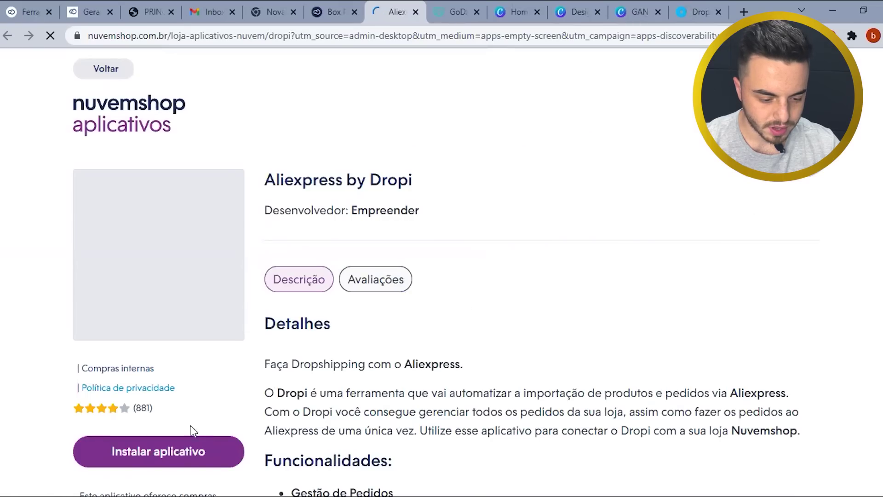
# - Install Aliexpress by Dropi and accept its permissions with Aceitar e começar a usar
pyautogui.scroll(-1, 167, 386)
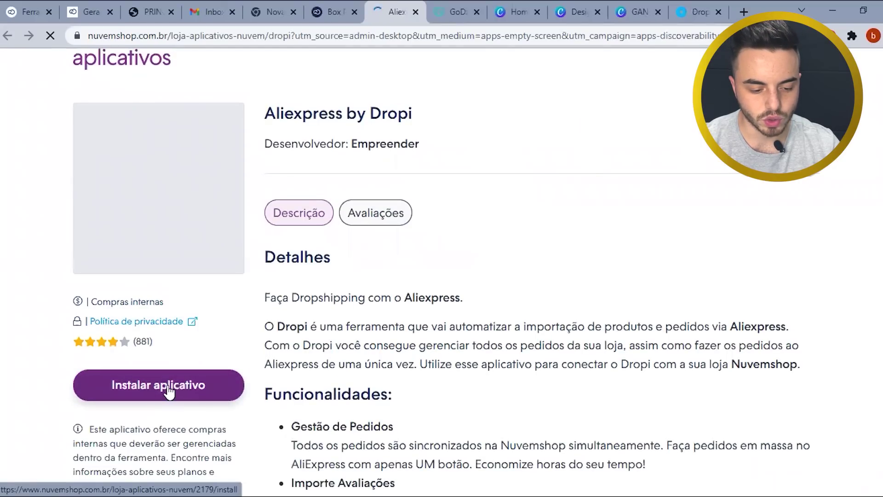
pyautogui.click(169, 392)
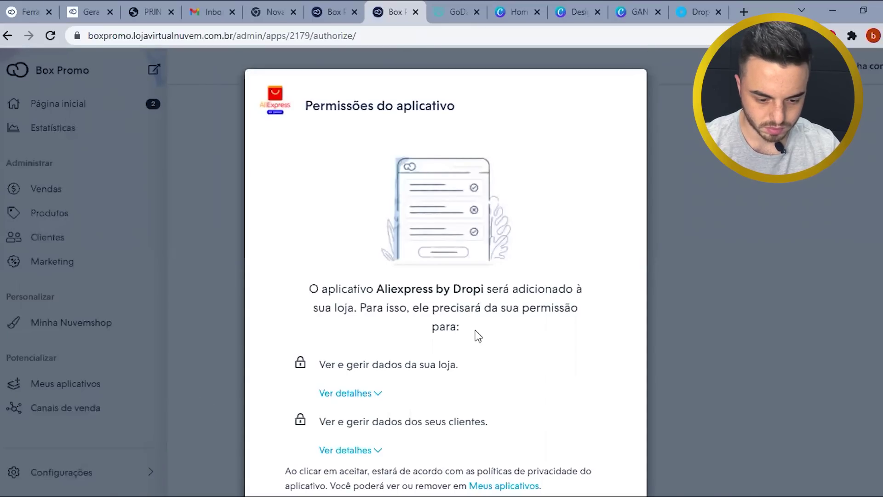
pyautogui.scroll(-3, 477, 322)
pyautogui.click(509, 398)
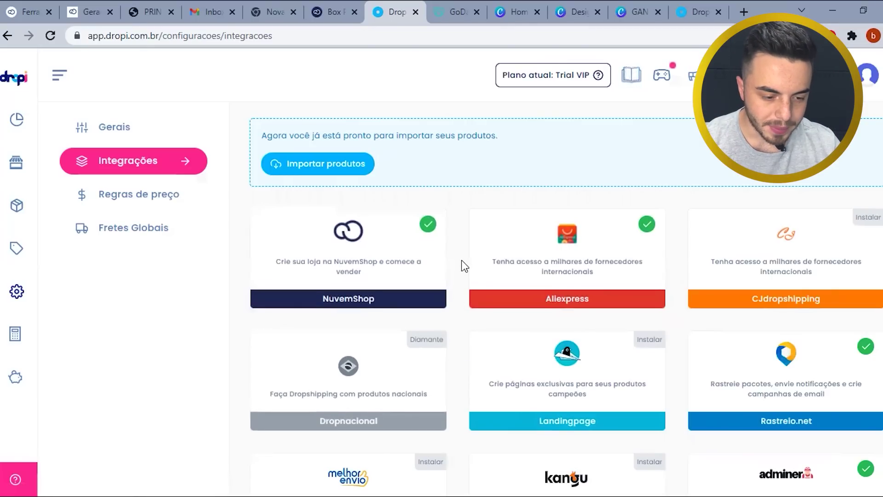
# - Edit the Frete Internacional rate and change its maximum delivery time to 20 days
pyautogui.click(129, 227)
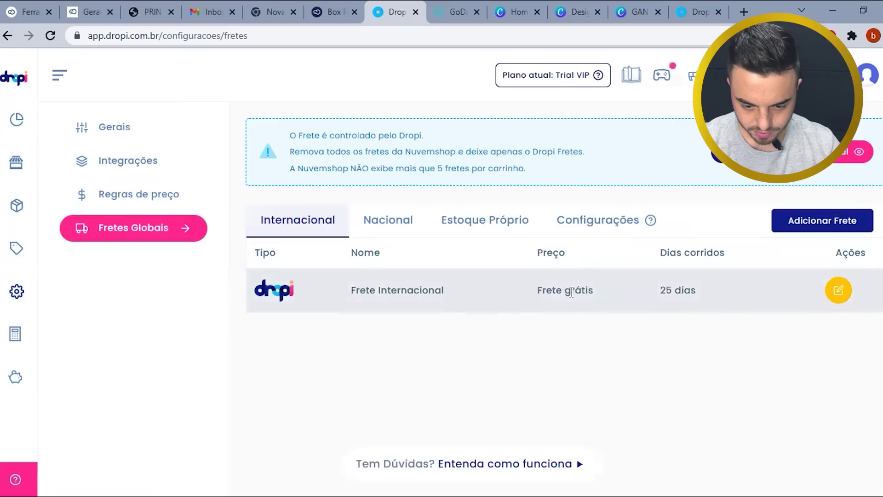
pyautogui.click(838, 290)
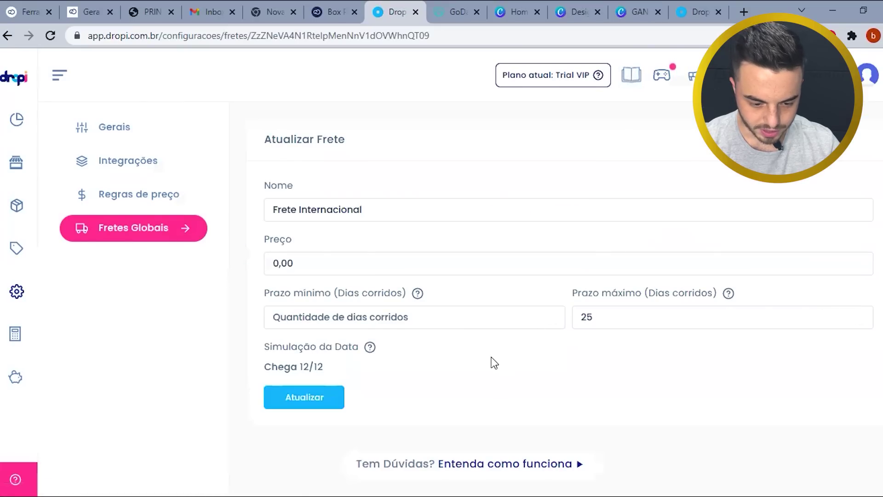
pyautogui.scroll(-1, 459, 322)
pyautogui.click(430, 269)
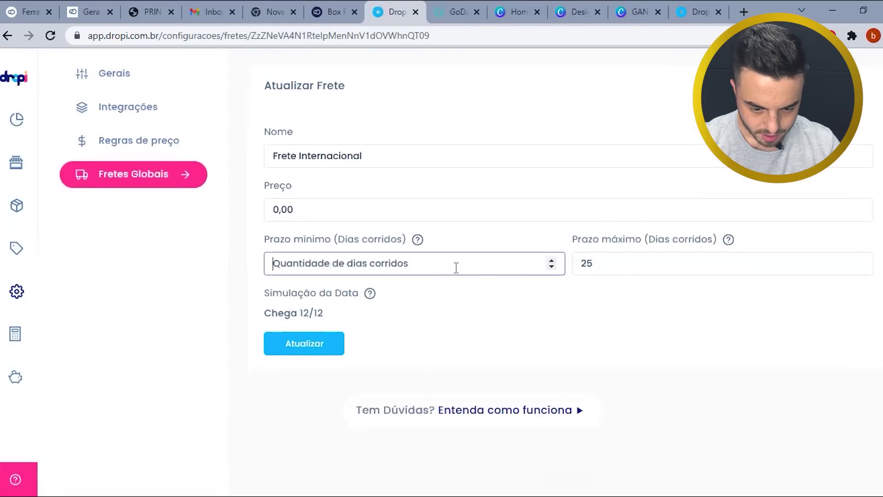
pyautogui.click(551, 266)
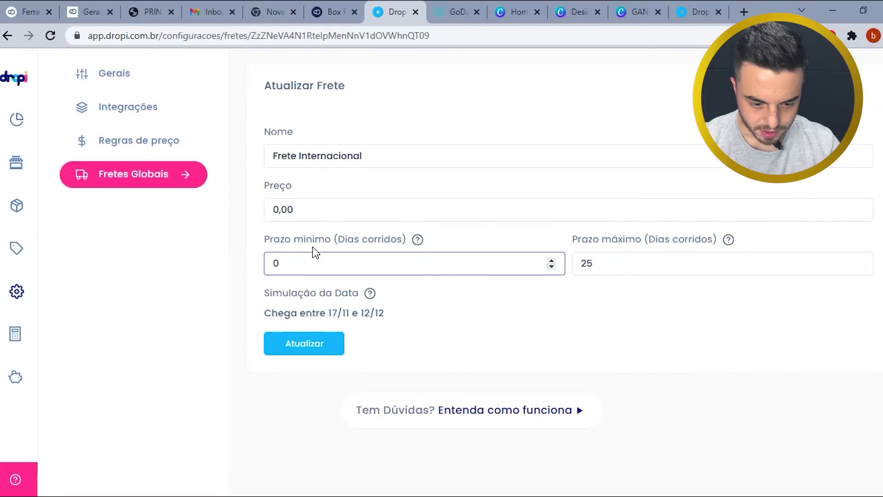
pyautogui.click(625, 262)
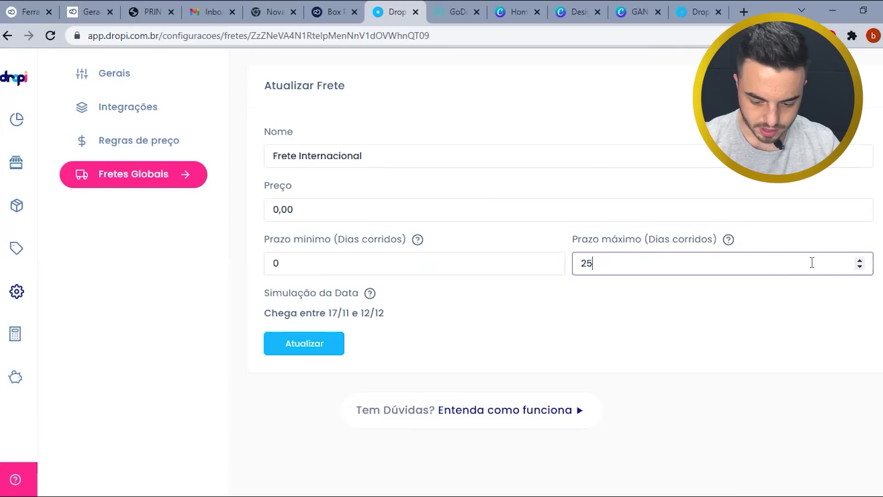
pyautogui.press('BackSpace')
pyautogui.press('BackSpace')
pyautogui.write('25')
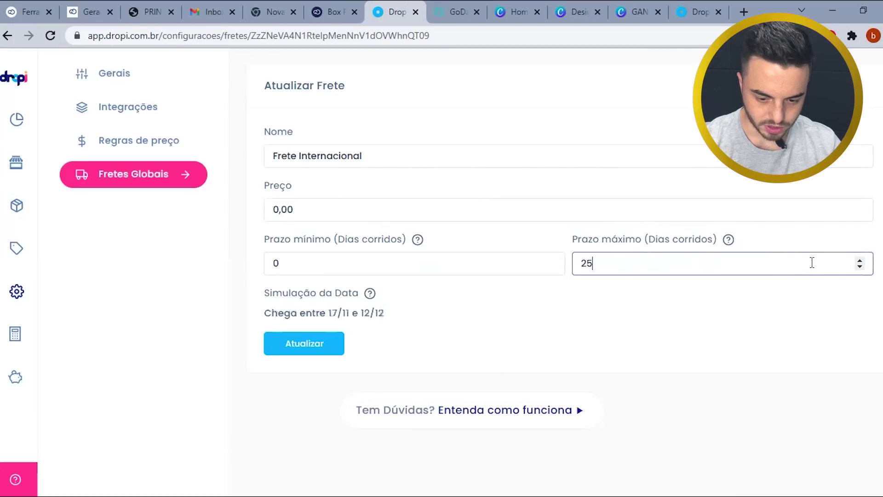
pyautogui.press('BackSpace')
pyautogui.write('0')
pyautogui.click(582, 312)
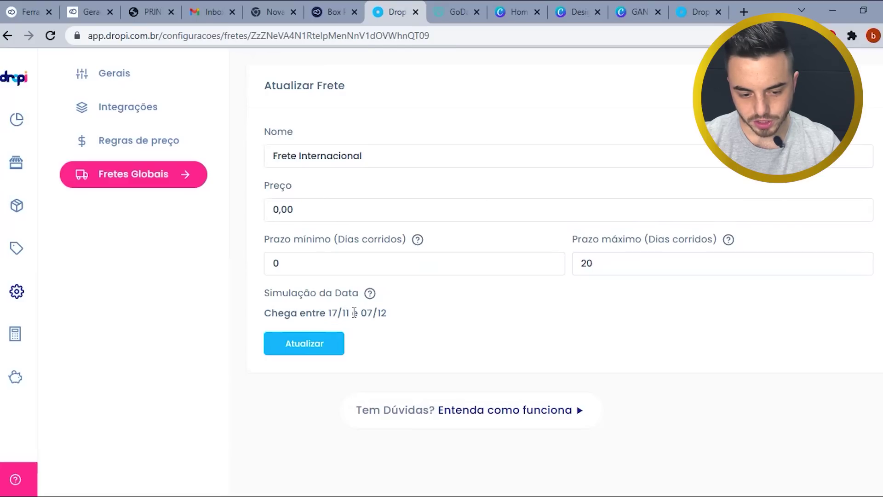
# - Set the minimum delivery time to 3 days and save with Atualizar
pyautogui.click(307, 267)
pyautogui.press('BackSpace')
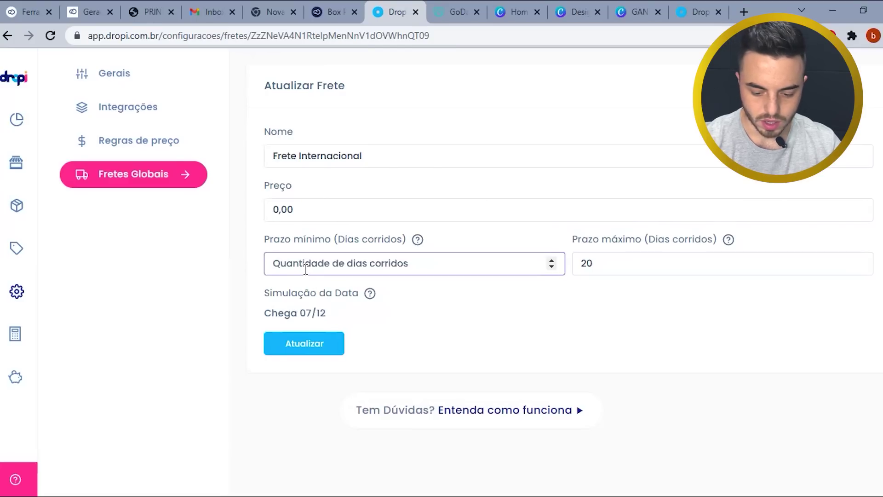
pyautogui.write('3')
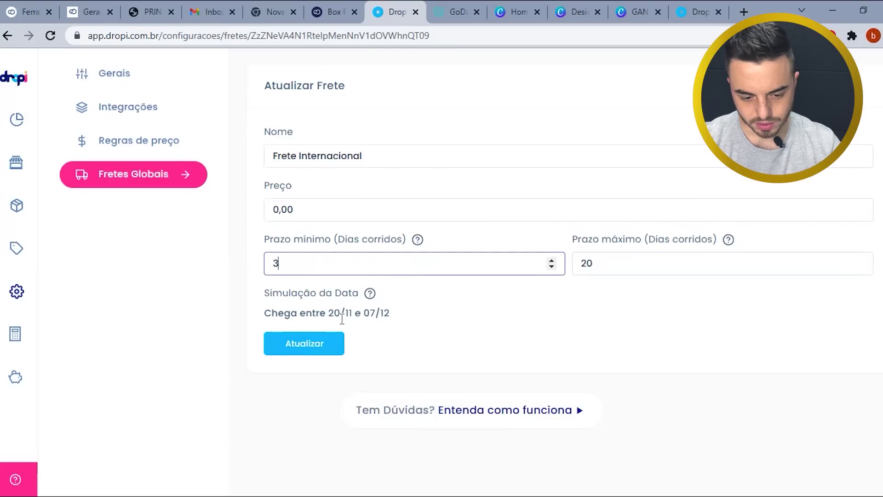
pyautogui.click(322, 343)
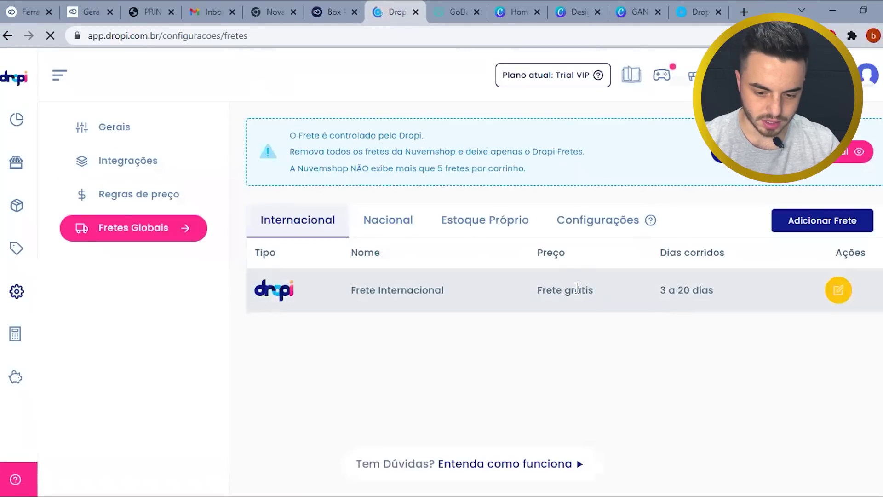
pyautogui.moveTo(536, 290); pyautogui.dragTo(596, 295)
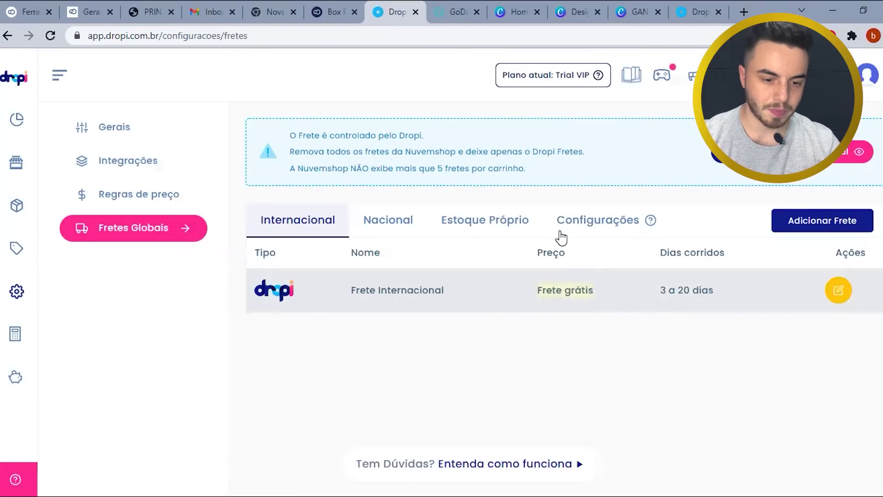
pyautogui.click(345, 4)
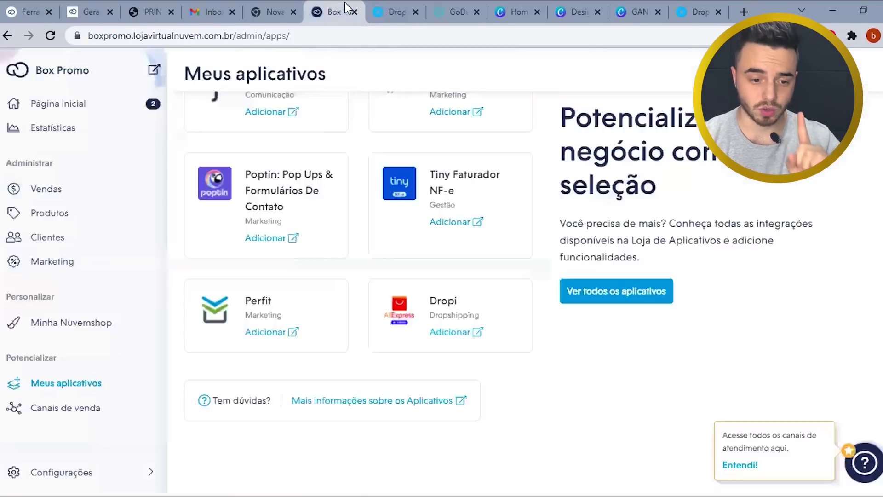
# - In Configurações shipping, save the Rio Grande do Sul origin address form
pyautogui.click(79, 473)
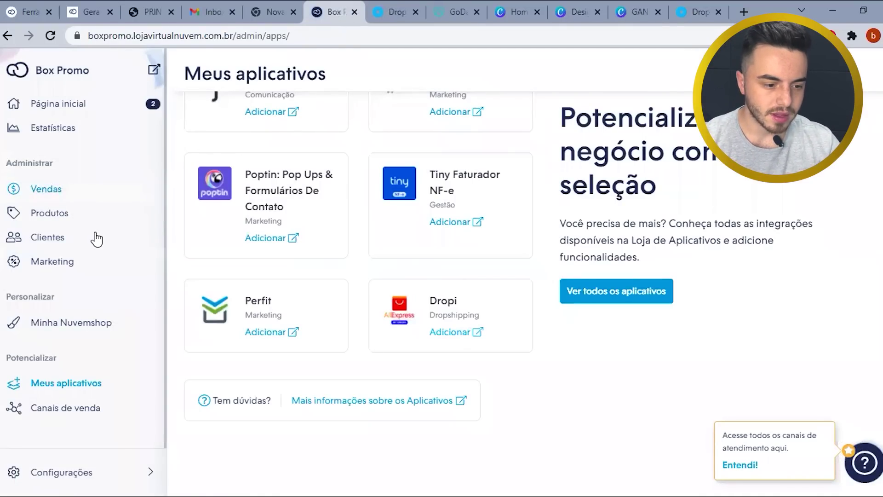
pyautogui.scroll(-4, 358, 205)
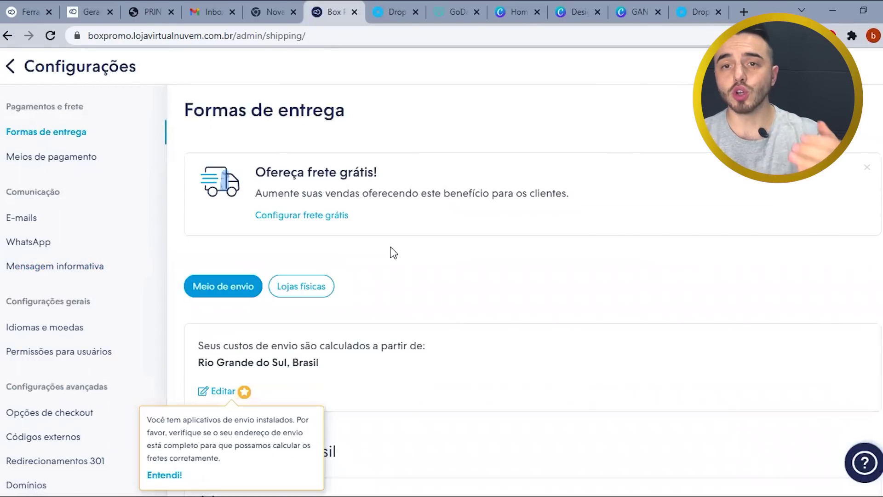
pyautogui.scroll(-2, 332, 275)
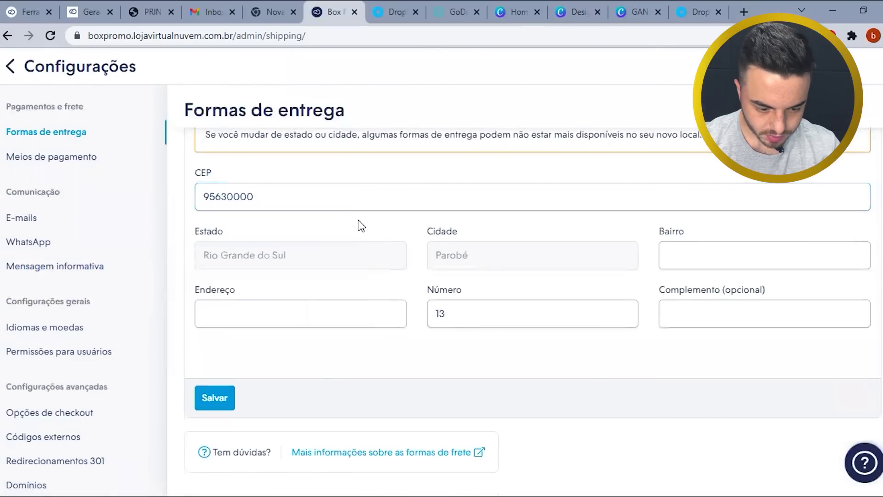
pyautogui.scroll(5, 359, 223)
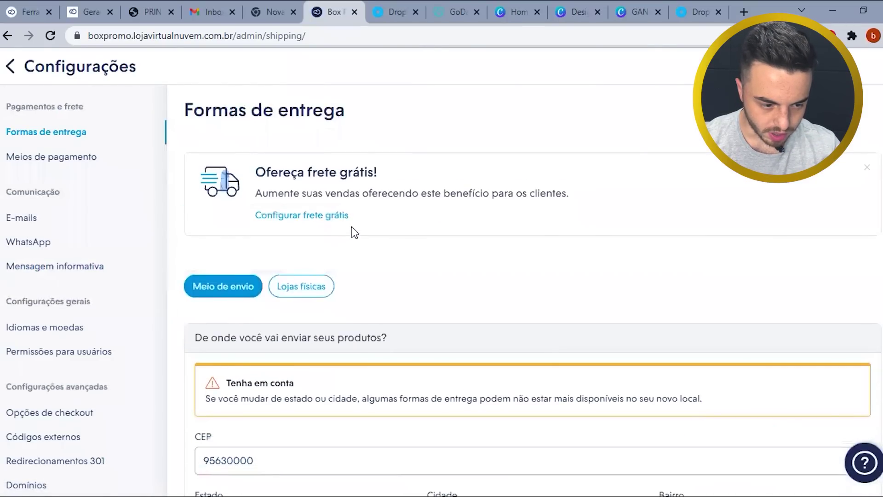
pyautogui.scroll(-5, 353, 233)
pyautogui.click(214, 398)
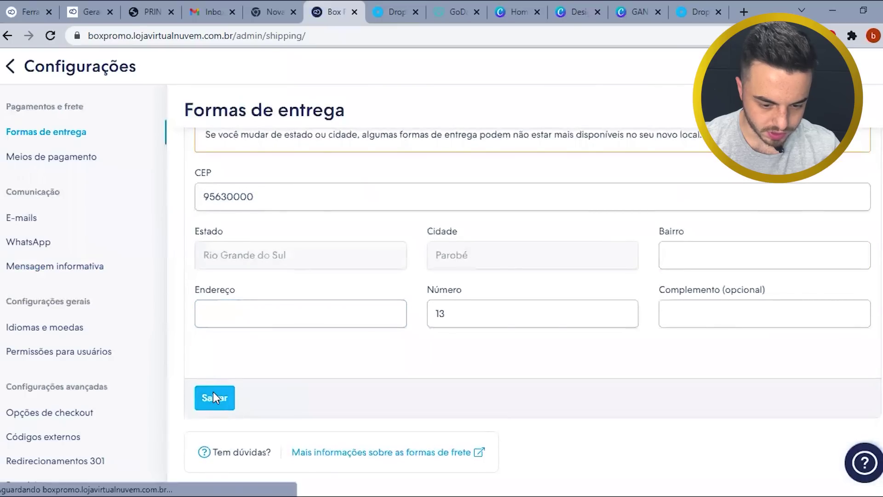
pyautogui.scroll(-8, 396, 324)
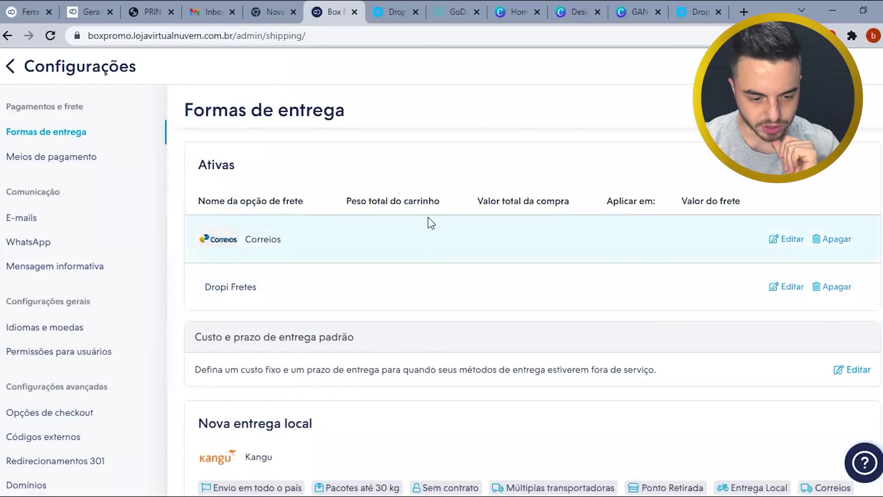
# - Delete the Correios shipping method and confirm with OK
pyautogui.click(838, 245)
pyautogui.click(505, 112)
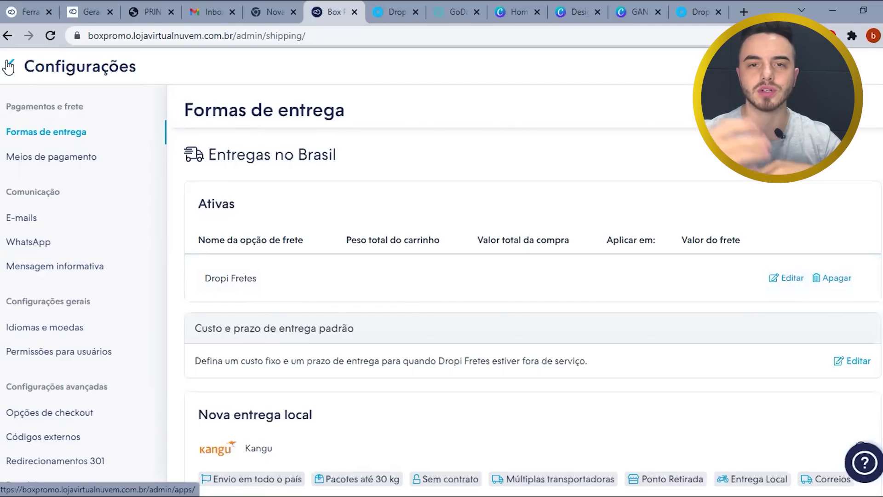
# - Leave settings and go to the store's Layout page, with Cubo current and Amazonas as draft
pyautogui.click(9, 67)
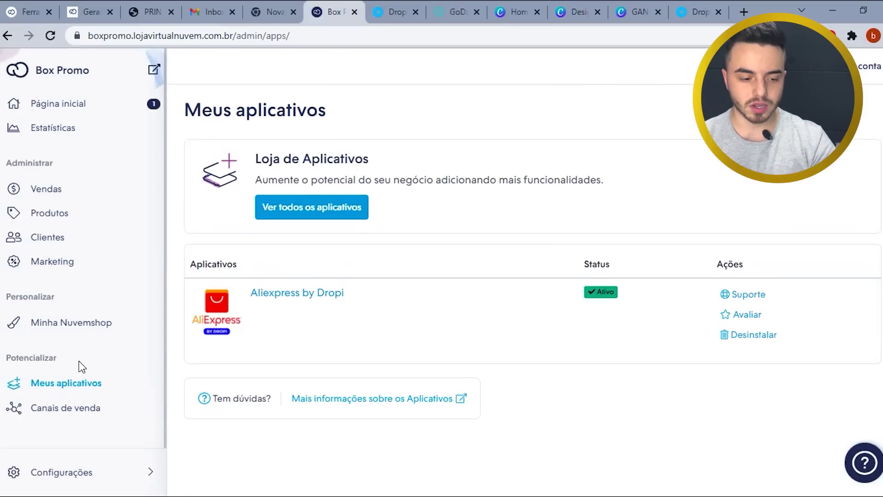
pyautogui.click(101, 186)
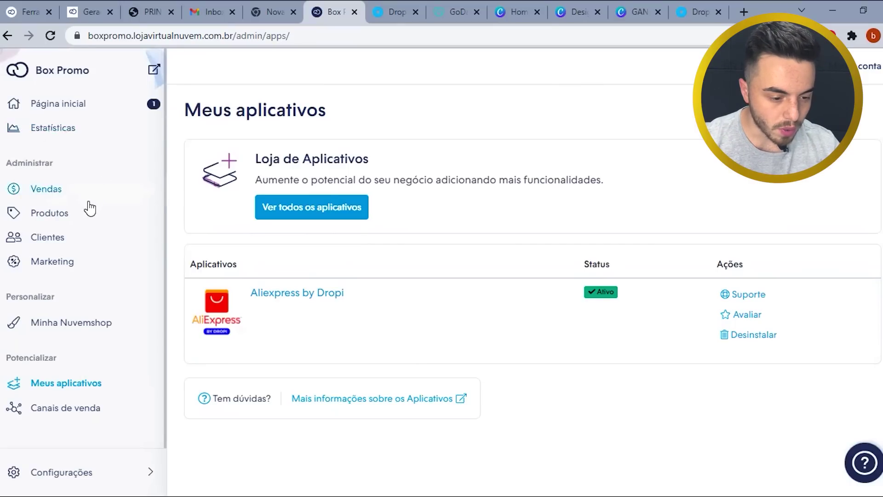
pyautogui.click(79, 332)
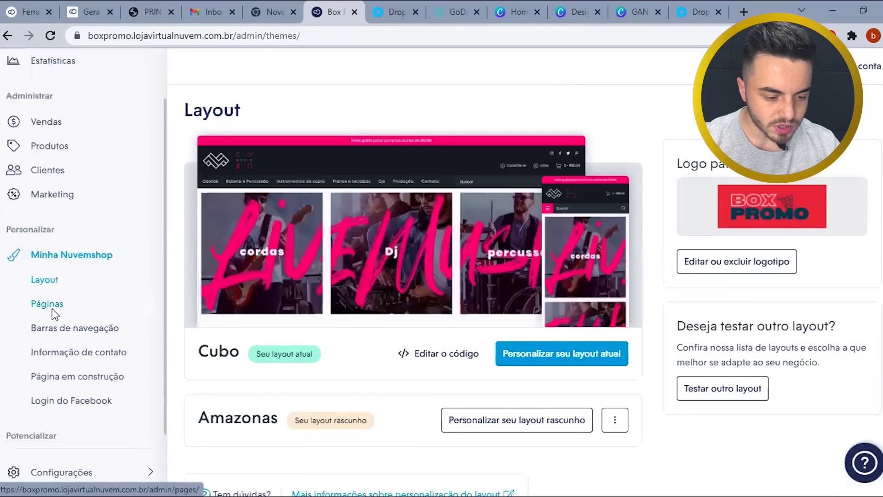
# - Create the first content page from the Política de Privacidade template, accepting its terms
pyautogui.click(53, 313)
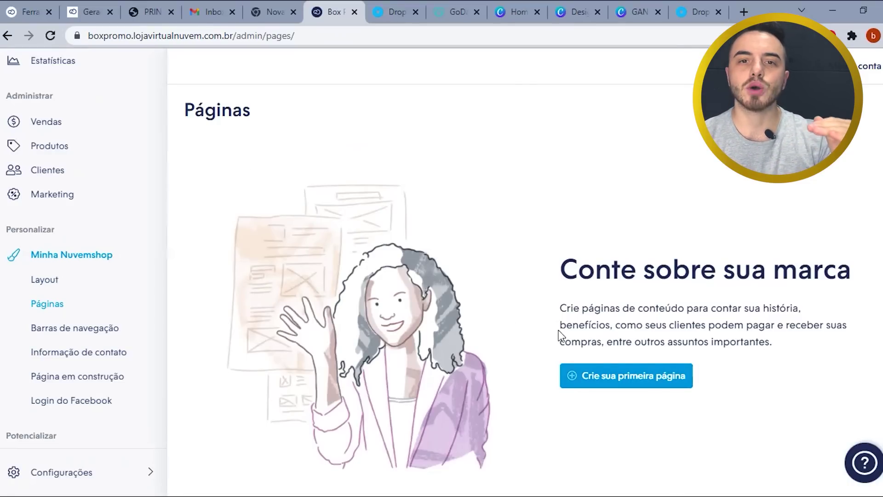
pyautogui.click(616, 384)
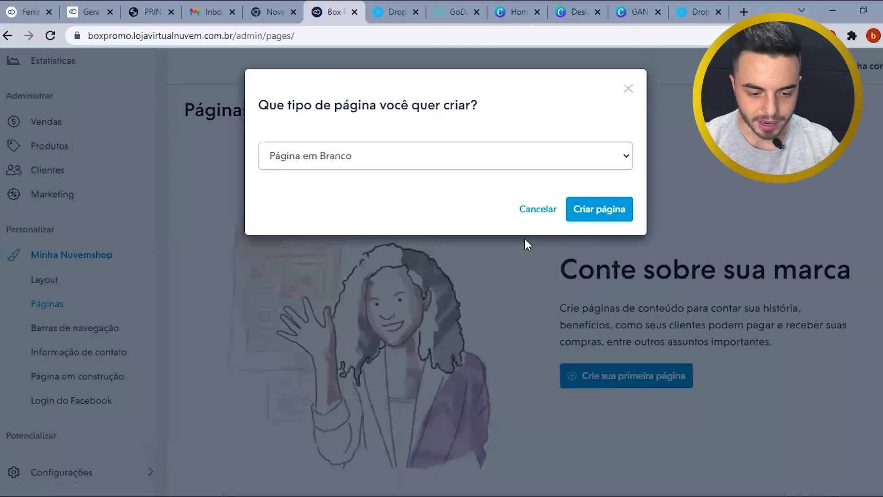
pyautogui.click(506, 155)
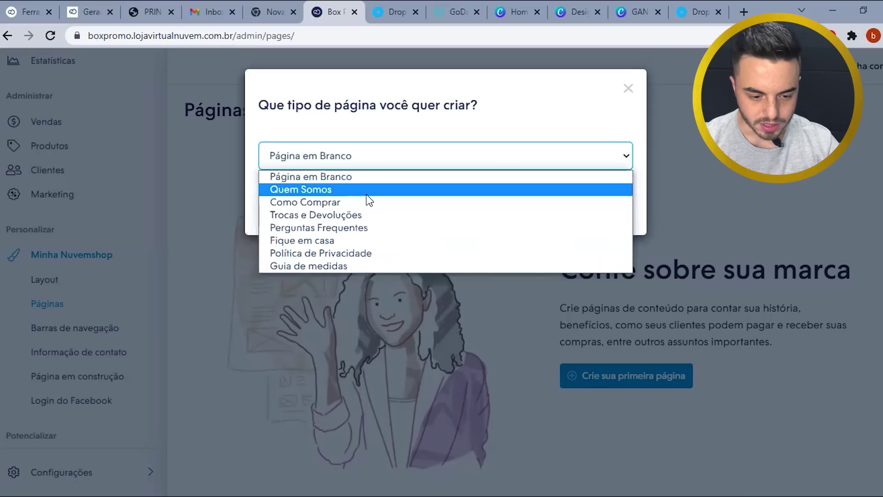
pyautogui.click(370, 258)
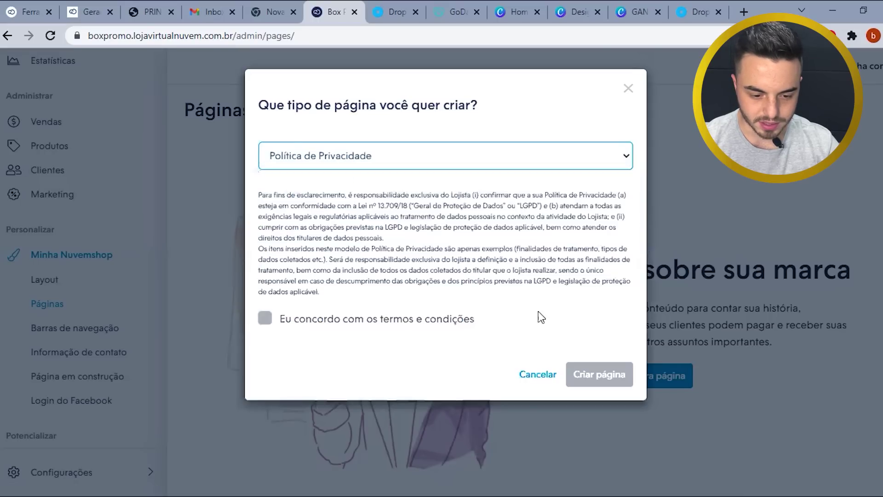
pyautogui.click(324, 321)
pyautogui.click(620, 382)
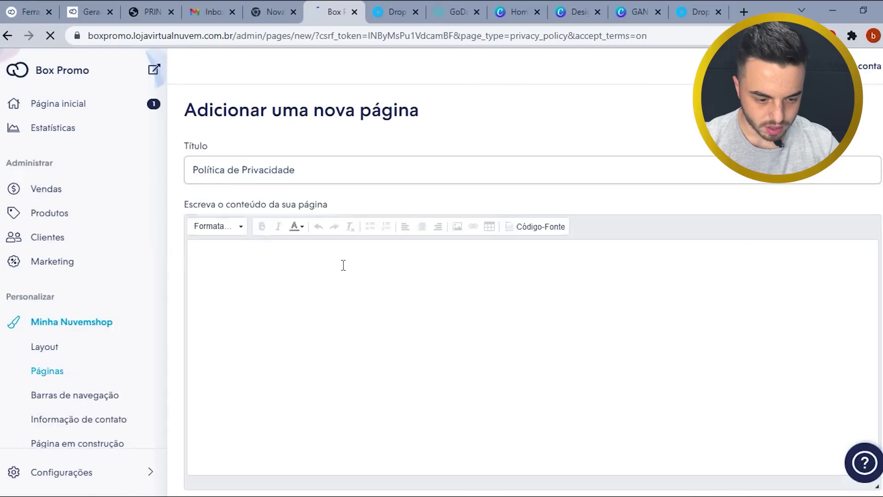
# - Review the privacy policy text, noting the DATA, company name and address placeholders
pyautogui.scroll(-2, 429, 280)
pyautogui.click(422, 278)
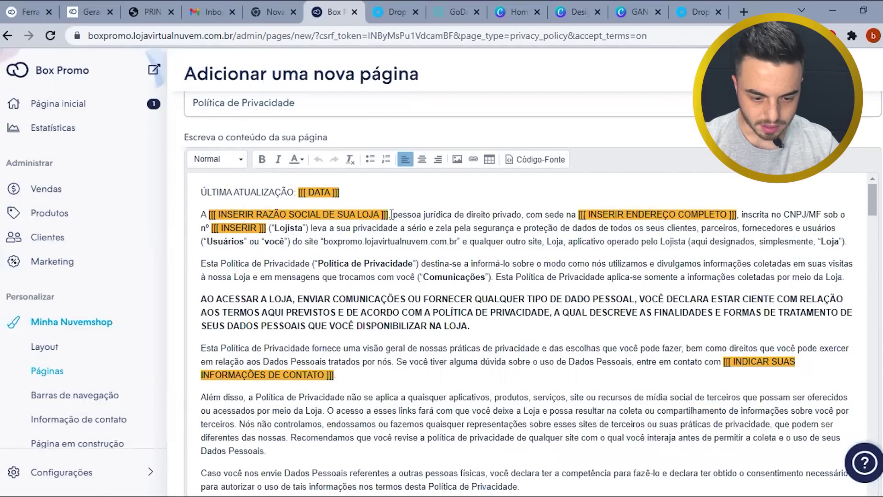
pyautogui.scroll(-5, 383, 230)
pyautogui.scroll(-4, 382, 259)
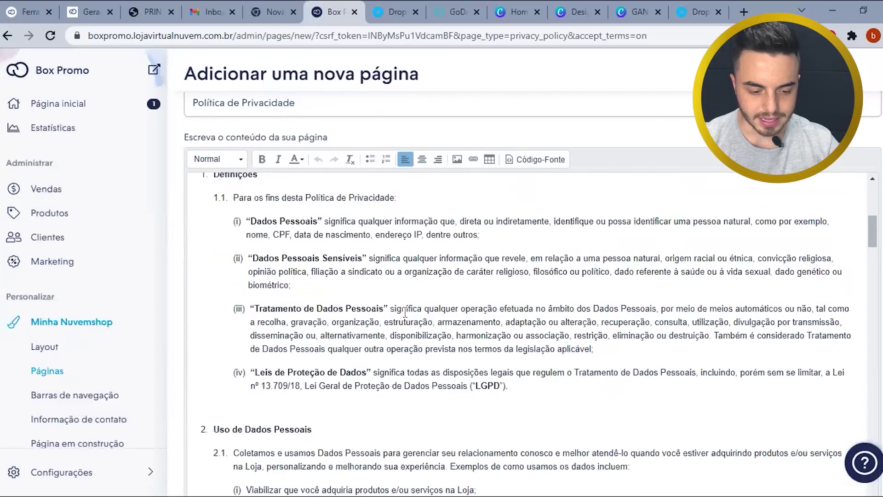
pyautogui.scroll(-10, 411, 334)
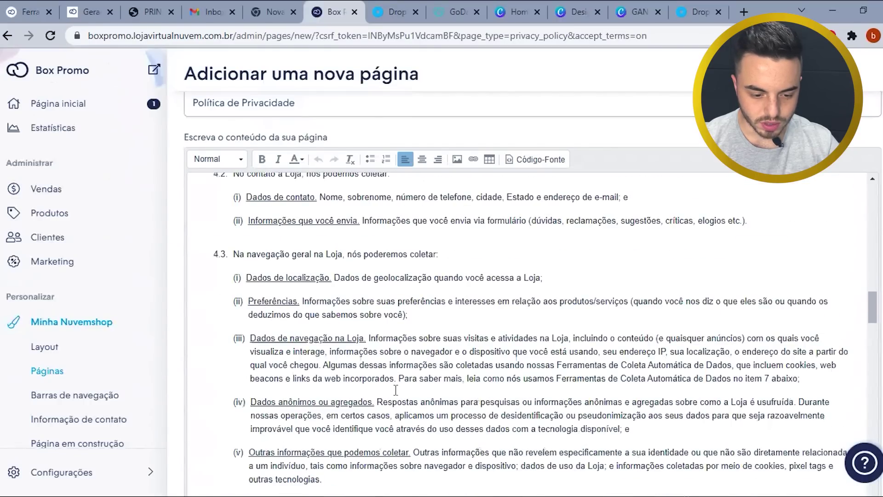
pyautogui.scroll(-20, 396, 390)
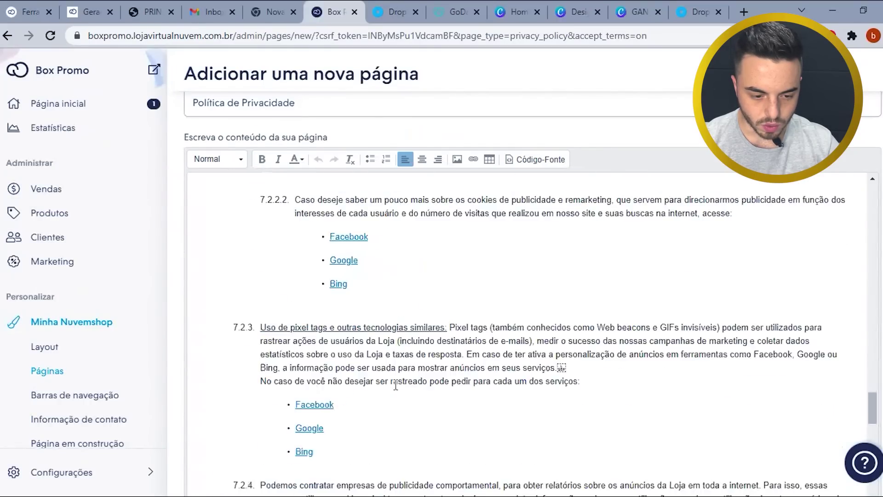
pyautogui.scroll(-4, 395, 385)
pyautogui.scroll(-6, 395, 384)
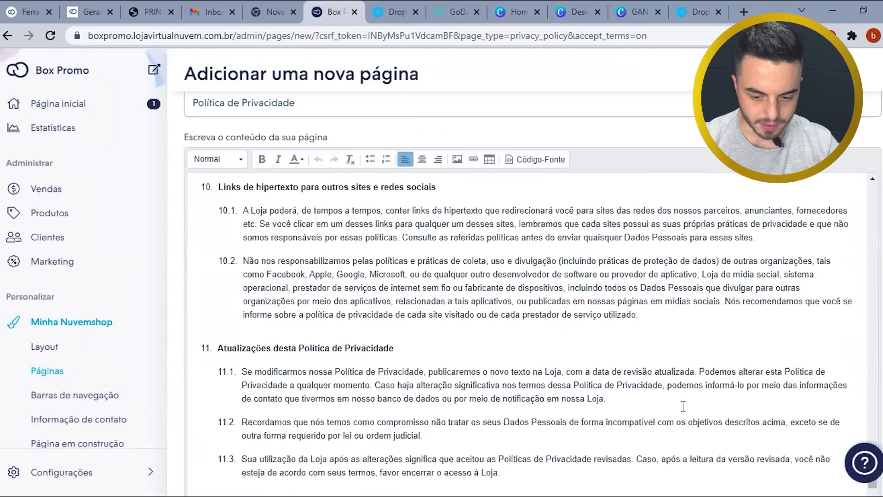
pyautogui.scroll(12, 801, 398)
pyautogui.moveTo(873, 363); pyautogui.dragTo(867, 198)
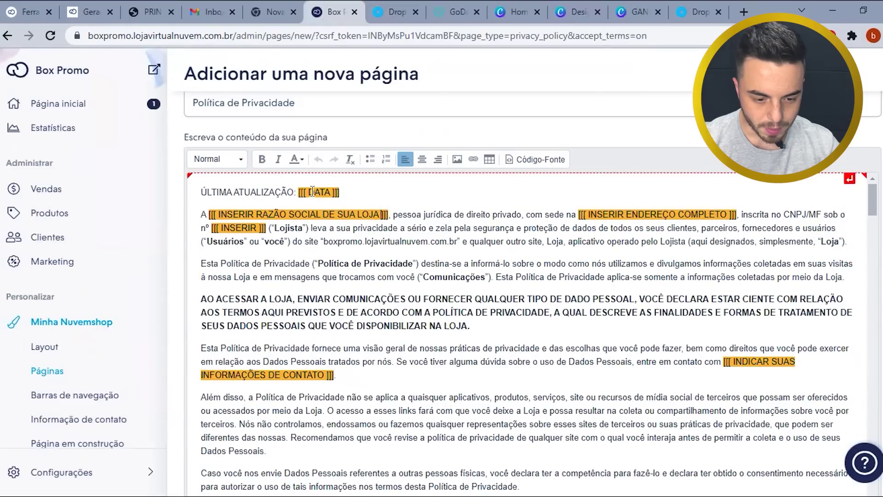
pyautogui.moveTo(296, 192); pyautogui.dragTo(339, 193)
pyautogui.click(348, 192)
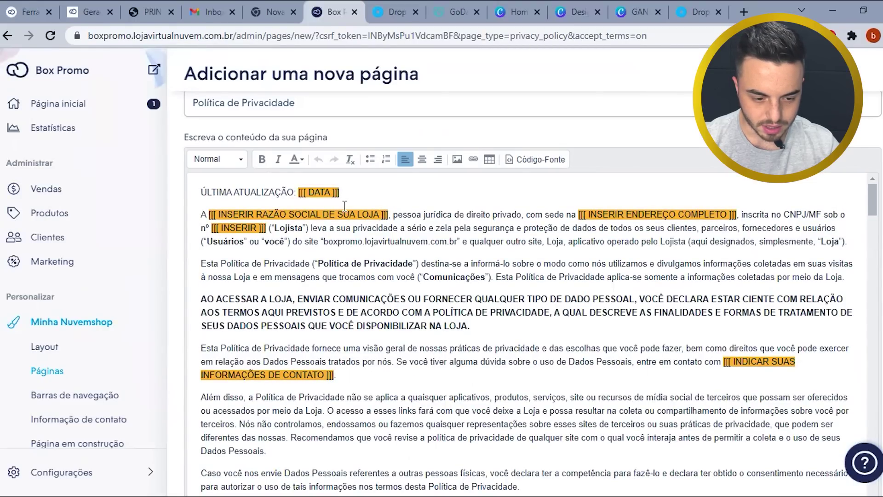
pyautogui.moveTo(379, 215); pyautogui.dragTo(294, 223)
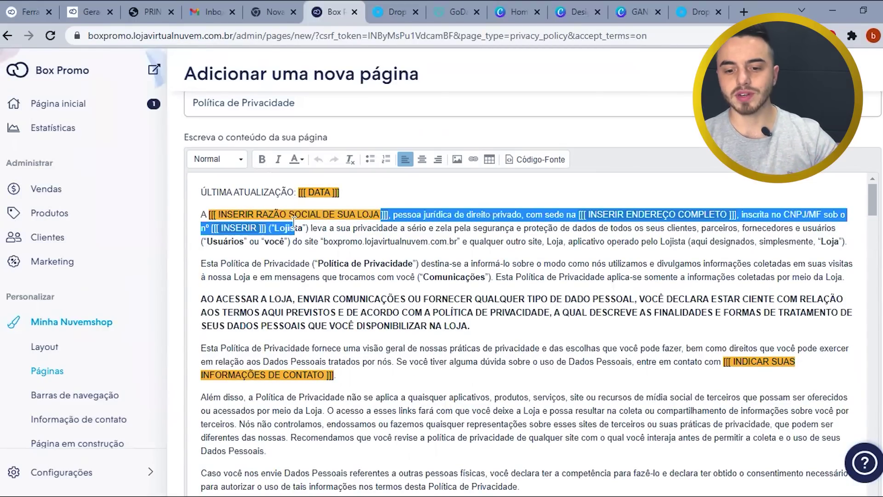
pyautogui.click(434, 276)
# - Save the Política de Privacidade page with status Publicada
pyautogui.scroll(1, 522, 258)
pyautogui.scroll(1, 506, 230)
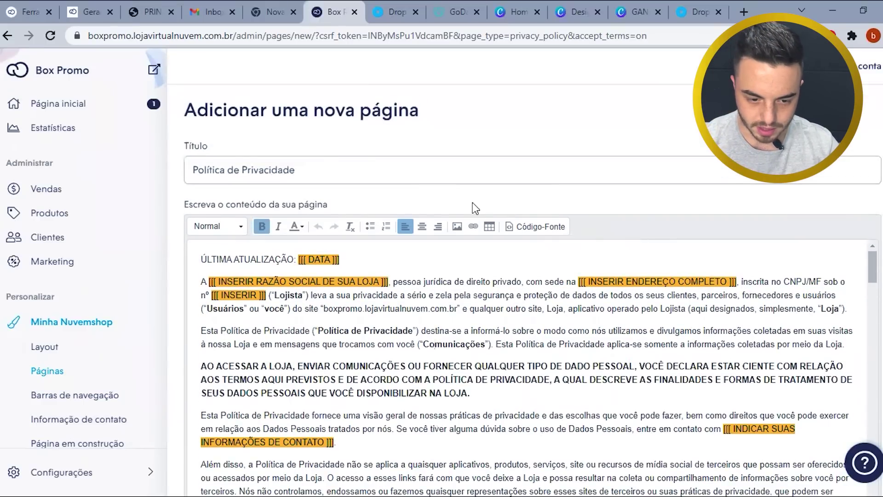
pyautogui.scroll(-20, 675, 368)
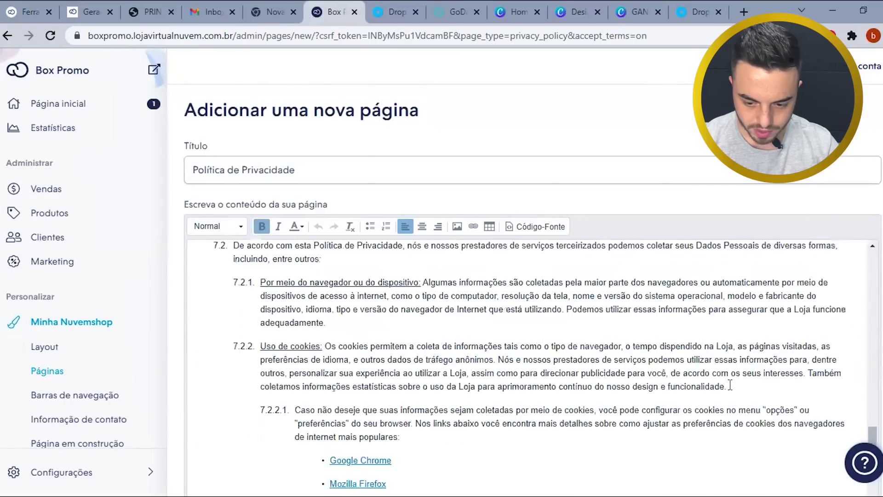
pyautogui.scroll(-10, 596, 415)
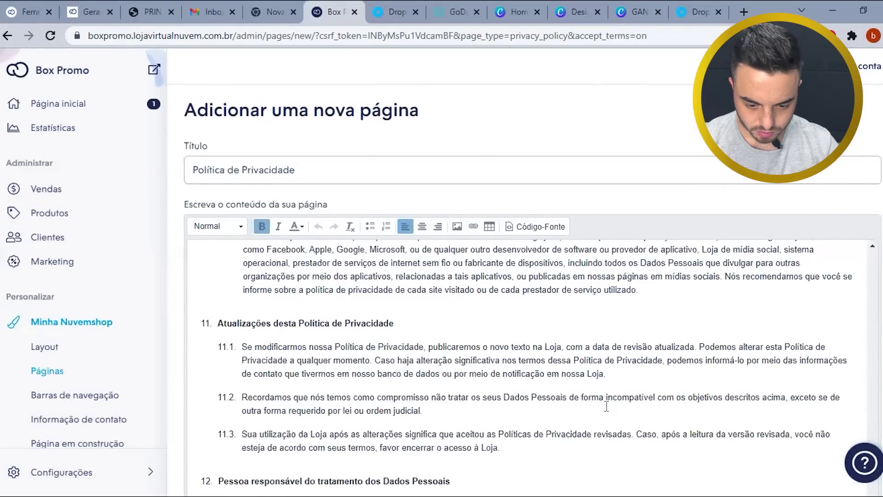
pyautogui.scroll(-10, 529, 322)
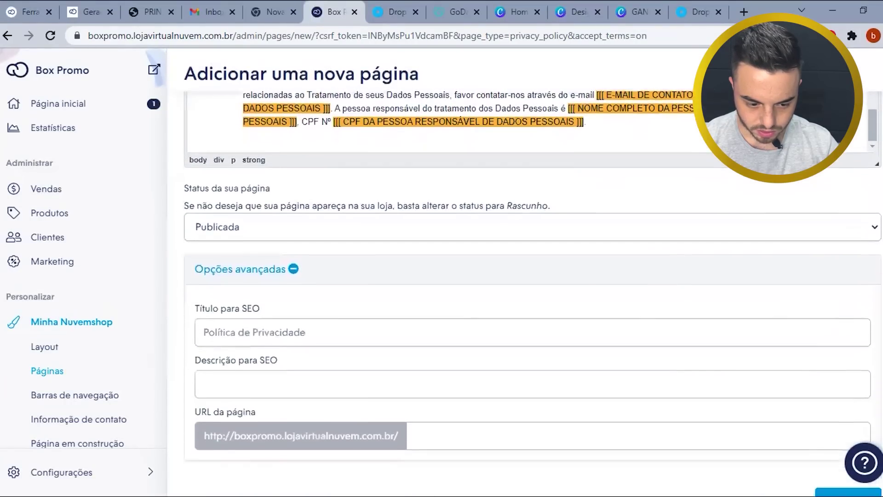
pyautogui.click(842, 394)
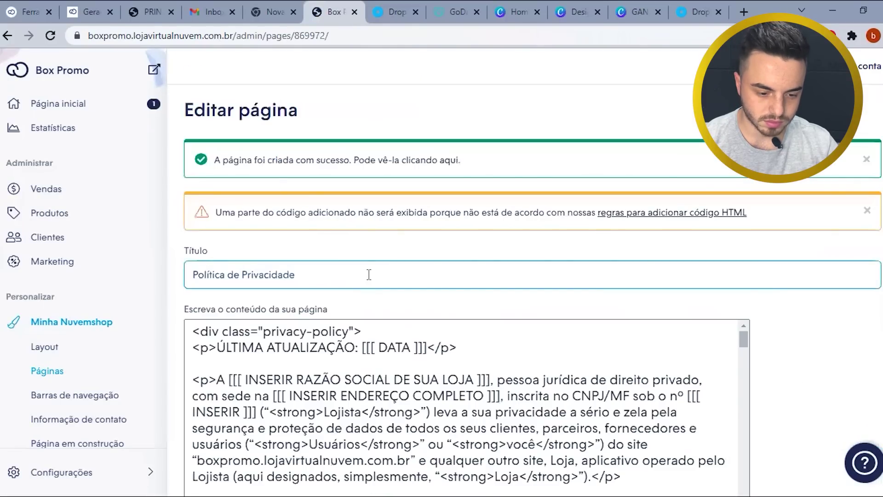
# - Create another page from the Quem Somos template
pyautogui.click(59, 374)
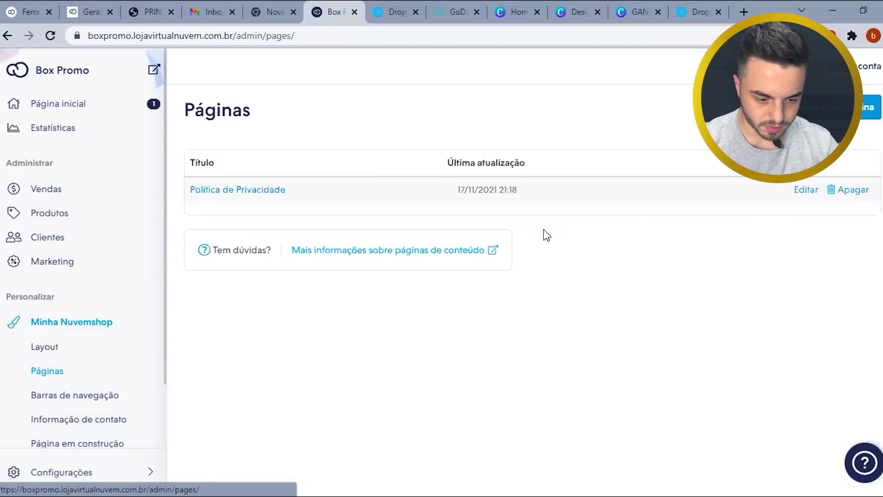
pyautogui.click(860, 106)
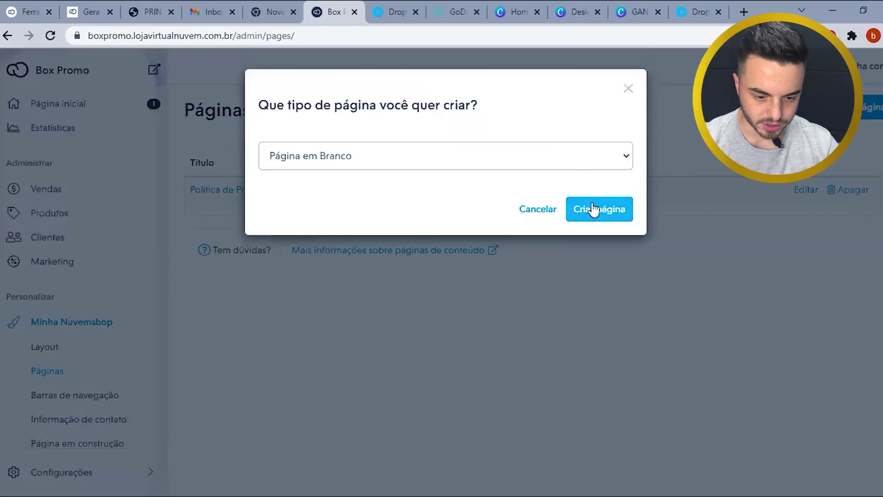
pyautogui.click(580, 167)
pyautogui.click(405, 190)
pyautogui.click(598, 211)
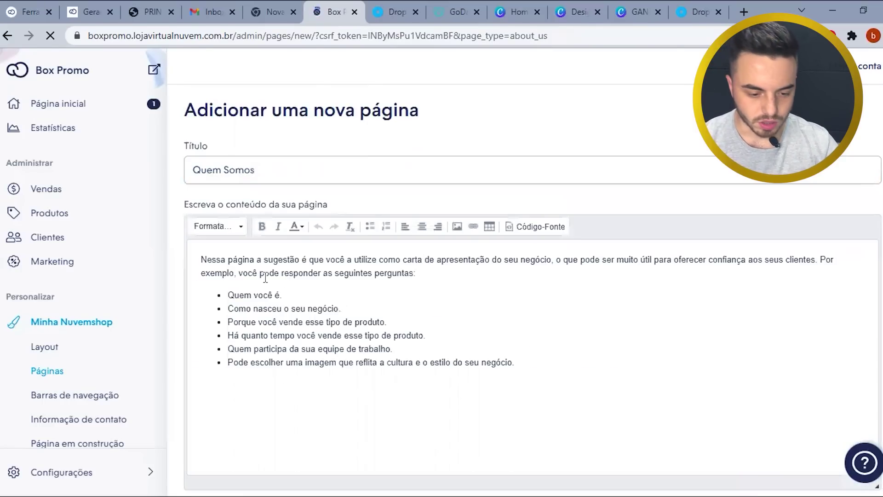
# - Select the template's sample text, then bring up the PAGINAS folder of page PDFs
pyautogui.click(342, 262)
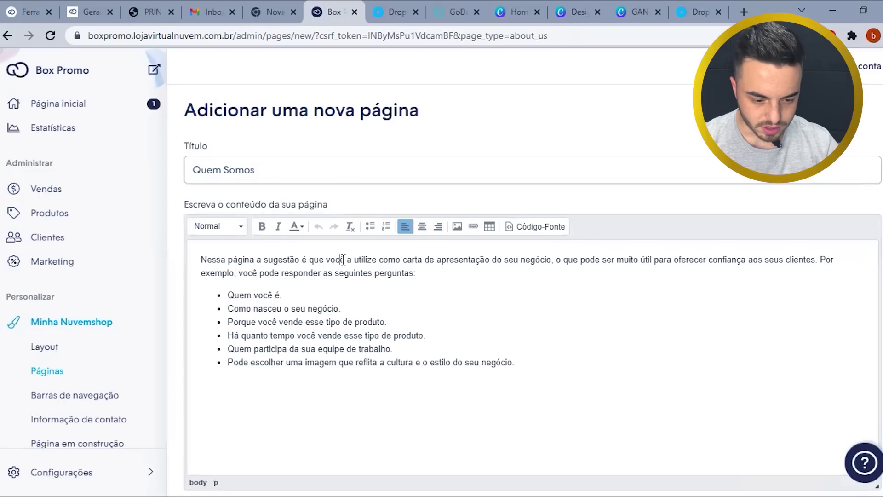
pyautogui.click(301, 295)
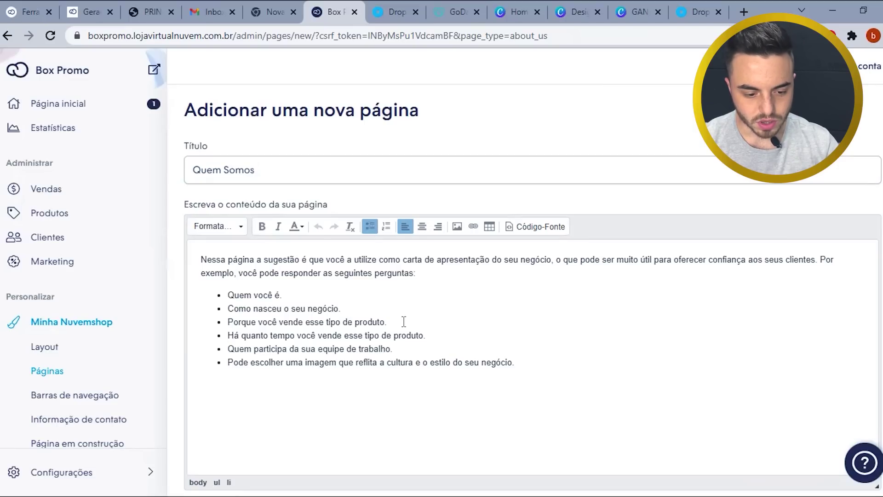
pyautogui.click(436, 337)
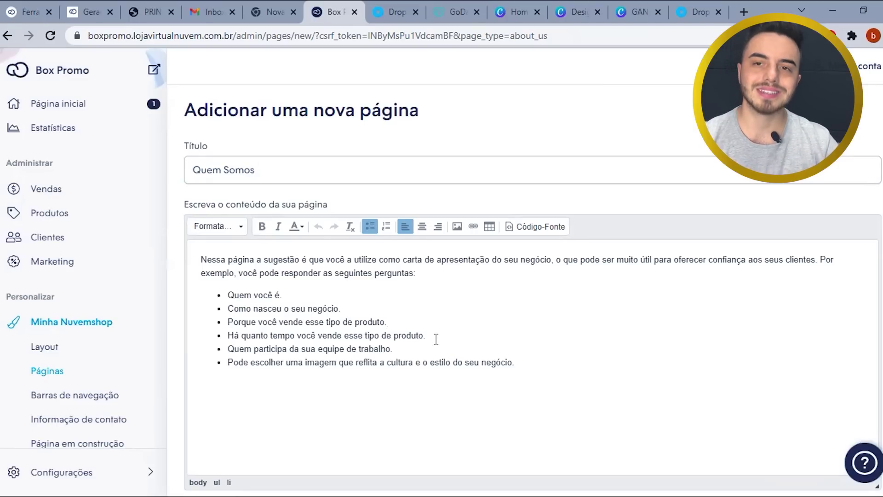
pyautogui.moveTo(526, 360); pyautogui.dragTo(223, 264)
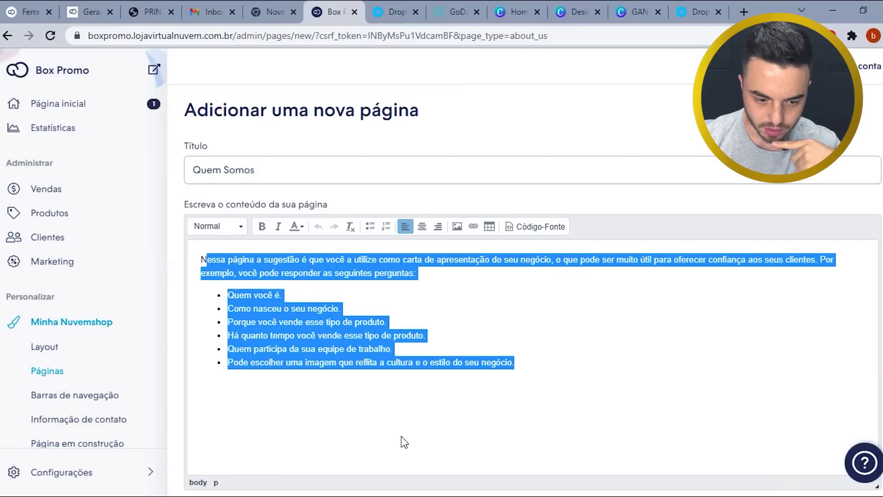
pyautogui.hotkey('alt', 'Tab')
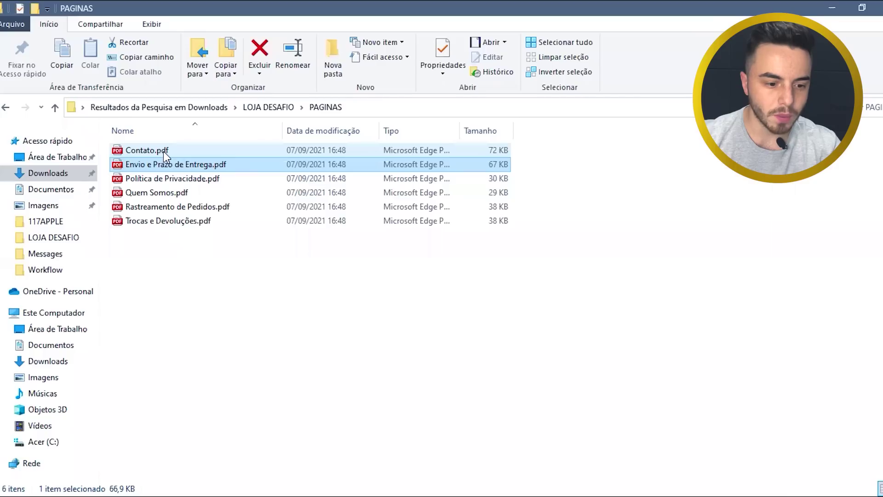
pyautogui.click(164, 151)
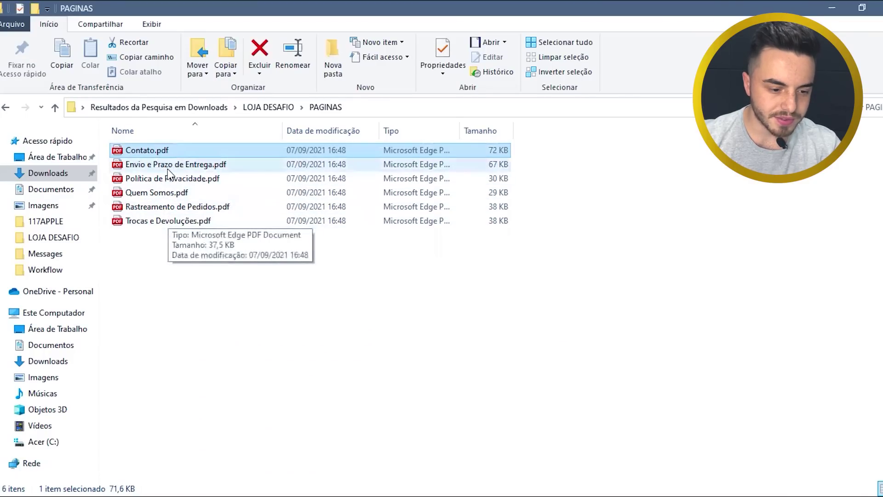
# - Open 'Envio e Prazo de Entrega.pdf' from the PAGINAS folder
pyautogui.click(244, 275)
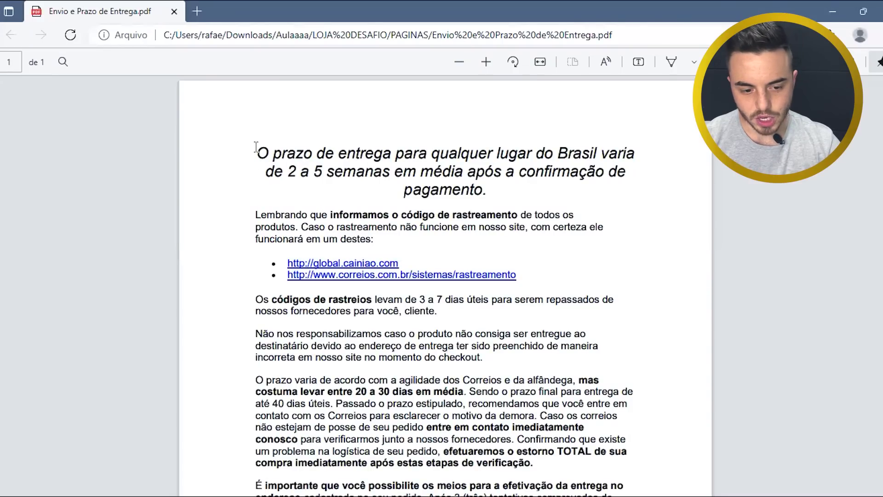
# - Copy the PDF's delivery-terms text from the heading down, then return to the Nuvemshop editor
pyautogui.moveTo(256, 148); pyautogui.dragTo(297, 173)
pyautogui.moveTo(403, 171); pyautogui.dragTo(416, 172)
pyautogui.click(683, 256)
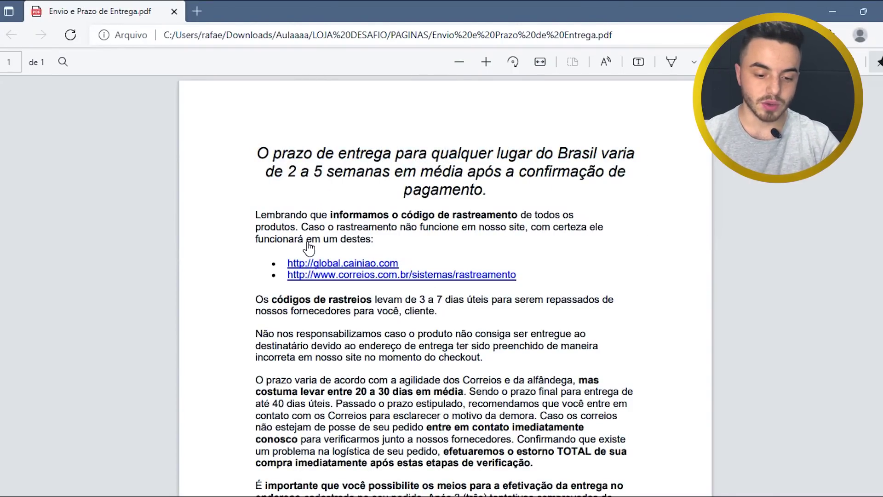
pyautogui.moveTo(257, 150); pyautogui.dragTo(627, 451)
pyautogui.hotkey('ctrl', 'c')
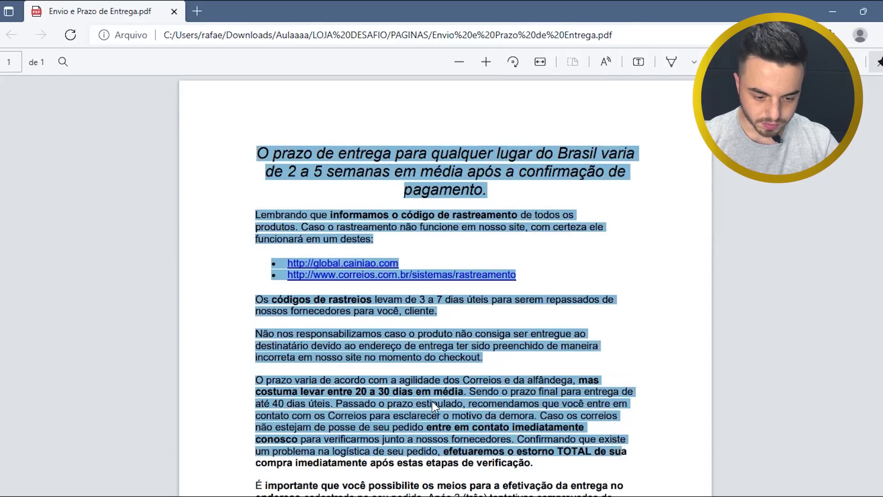
pyautogui.hotkey('alt', 'Tab')
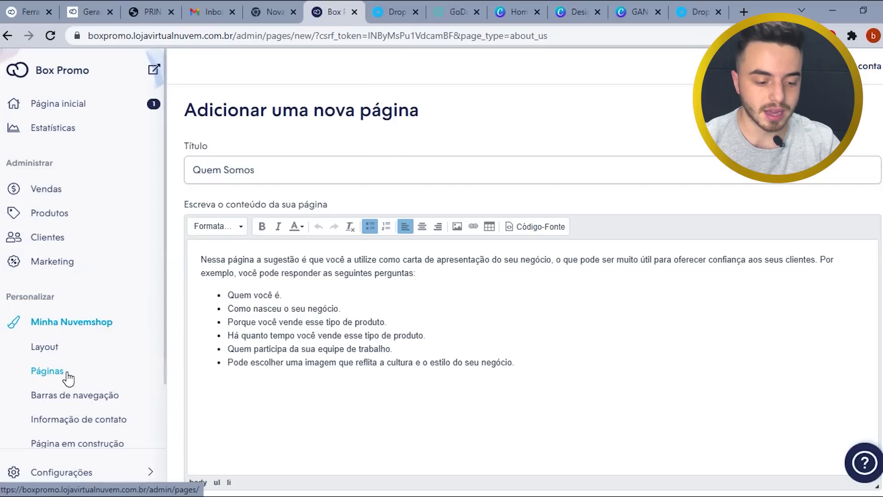
# - Discard the unsaved Quem Somos page and create a new Página em Branco page
pyautogui.click(68, 378)
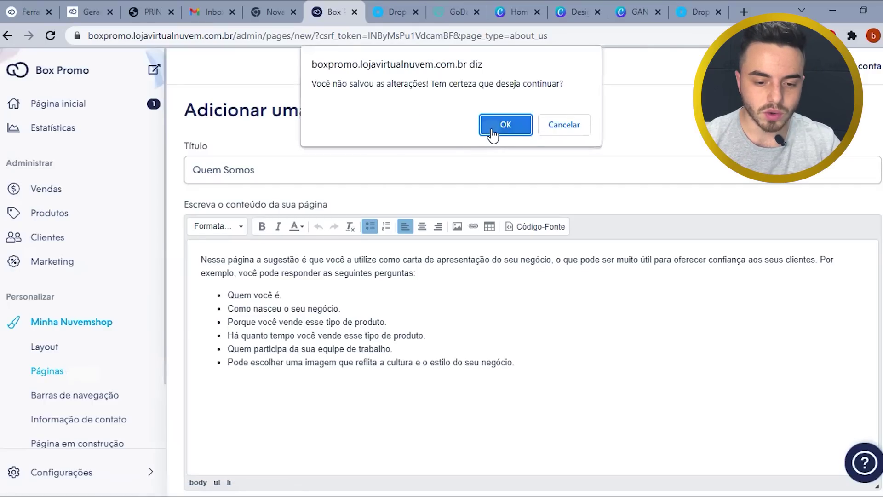
pyautogui.click(492, 132)
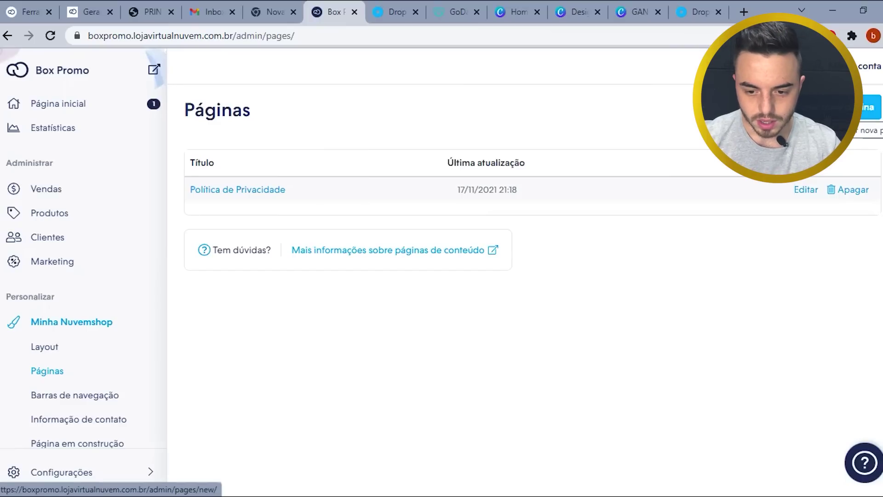
pyautogui.click(828, 107)
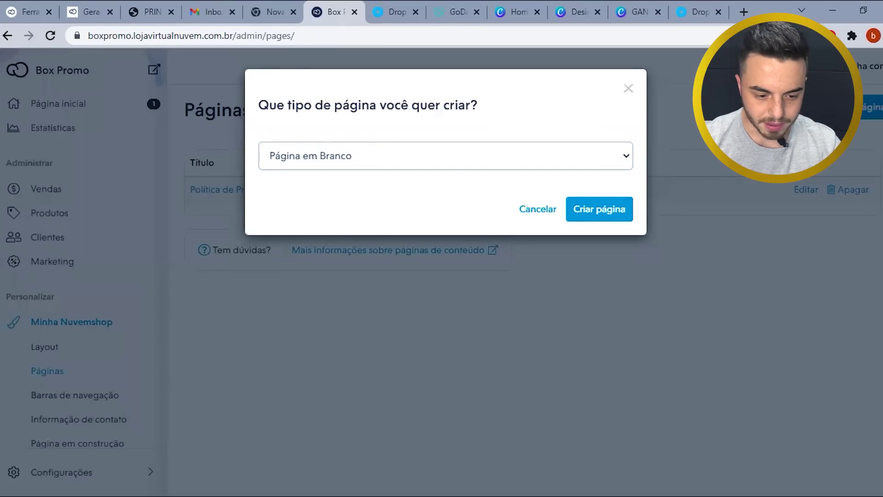
pyautogui.press('Escape')
pyautogui.click(869, 107)
pyautogui.click(597, 209)
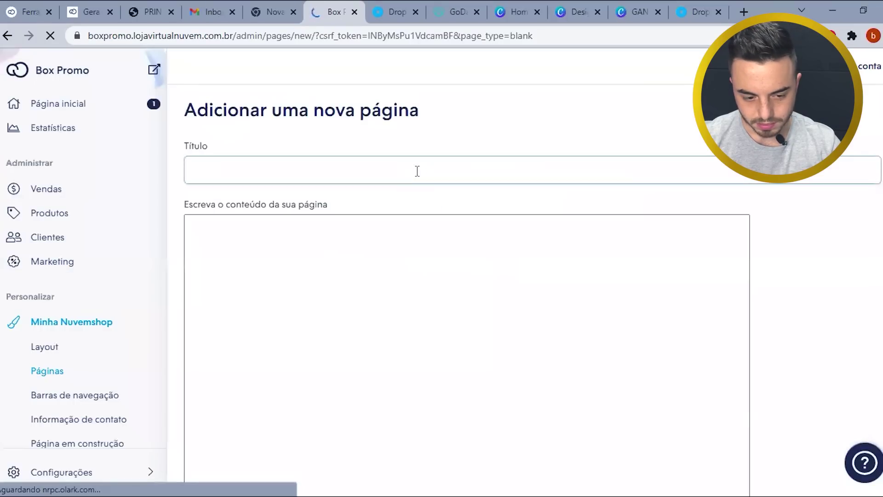
pyautogui.click(340, 169)
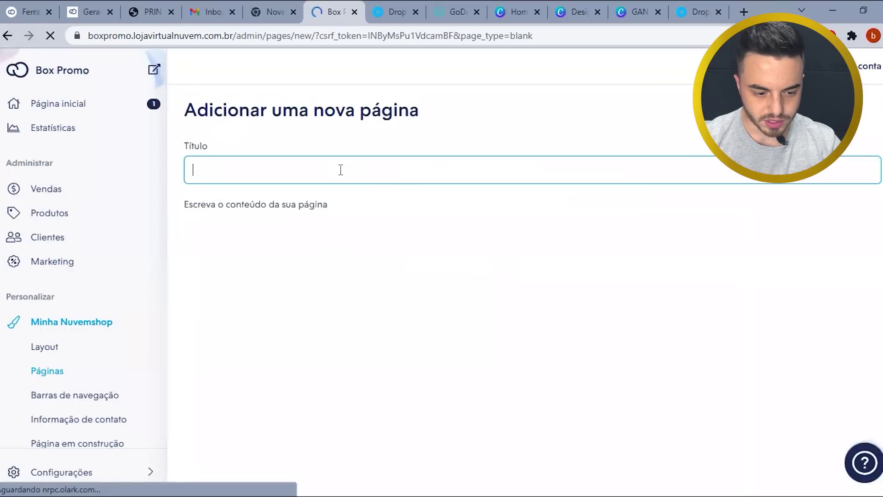
# - Title the page 'Prazo de entrega' and paste the copied delivery-terms text as its content
pyautogui.write('PR')
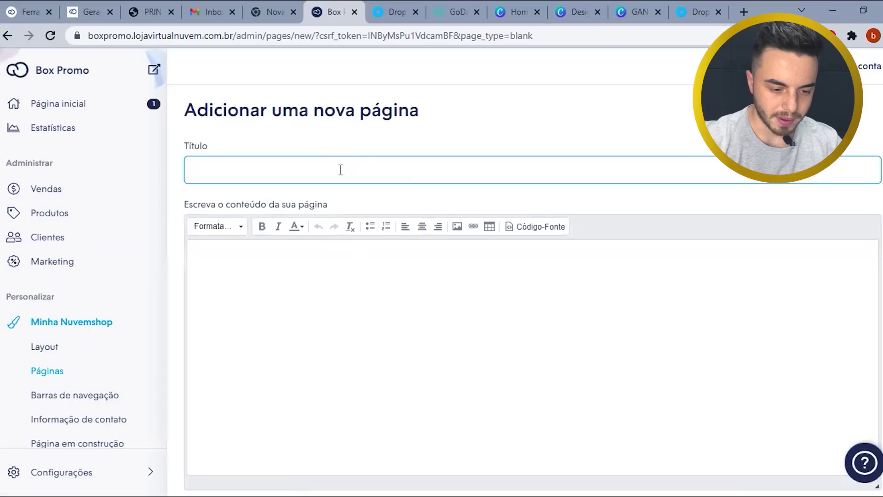
pyautogui.press('BackSpace')
pyautogui.write('r')
pyautogui.press('BackSpace')
pyautogui.write('razo de entrega')
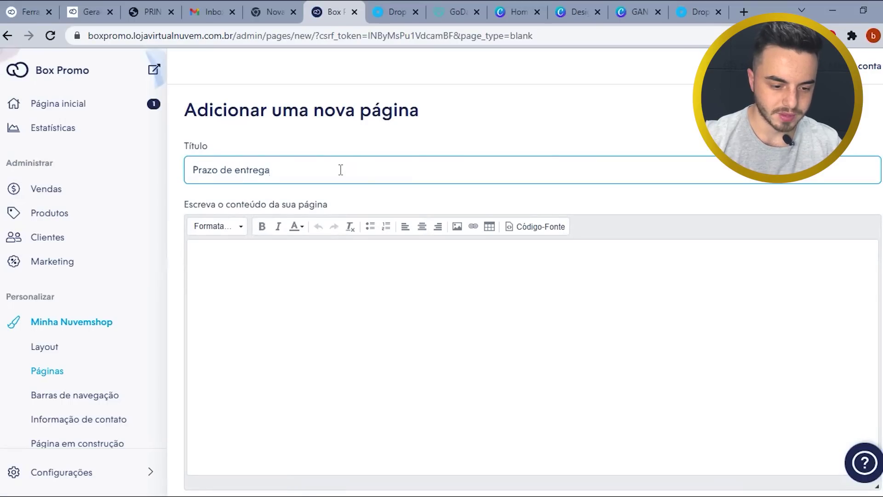
pyautogui.click(309, 325)
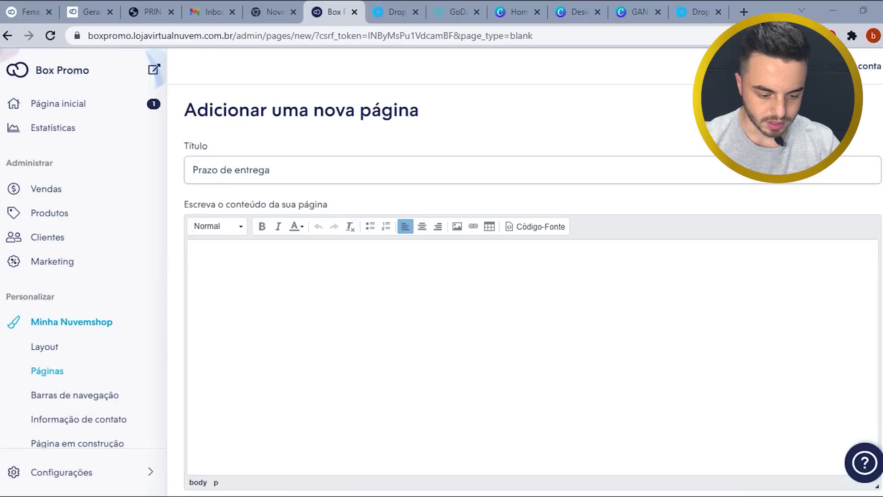
pyautogui.hotkey('ctrl', 'v')
pyautogui.moveTo(335, 262); pyautogui.dragTo(191, 252)
pyautogui.press('BackSpace')
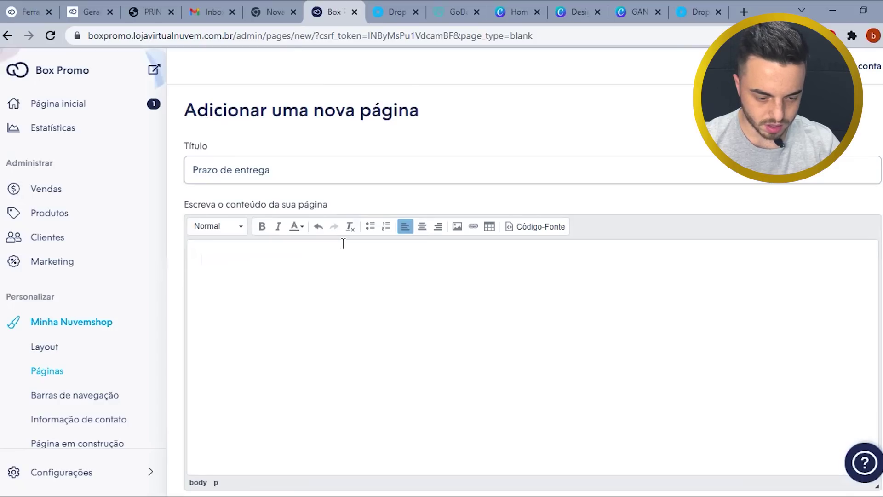
pyautogui.write('O prazo de entrega para qualquer lugar do Brasil varia de 2 a 5 semanas em média após a confirmação de pagamento. Lembrando que informamos o código de rastreamento de todos os produtos. Caso o rastreamento não funcione em nosso site, com certeza ele funcionará em um destes: • http://global.cainiao.com • http://www.correios.com.br/sistemas/rastreamento Os códigos de rastreios levam de 3 a 7 dias úteis para serem repassados de nossos fornecedores para você, cliente. Não nos responsabilizamos caso o produto não consiga ser entregue ao destinatário devido ao endereço de entrega ter sido preenchido de maneira incorreta em nosso site no momento do checkout. O prazo varia de acordo com a agilidade dos Correios e da alfândega, mas costuma levar entre 20 a 30 dias em média. Sendo o prazo final para entrega de até 40 dias úteis. Passado o prazo estipulado, recomendamos que você entre em contato com os Correios para esclarecer o motivo da demora. Caso os correios não estejam de posse de seu pedido entre em contato imediatamente conosco para verificarmos junto a nossos fornecedores. Confirmando que existe um problema na logística de seu pedido, efetuaremos o estorno TOTAL de sua compra imediatamente após estas etapas de verificação.')
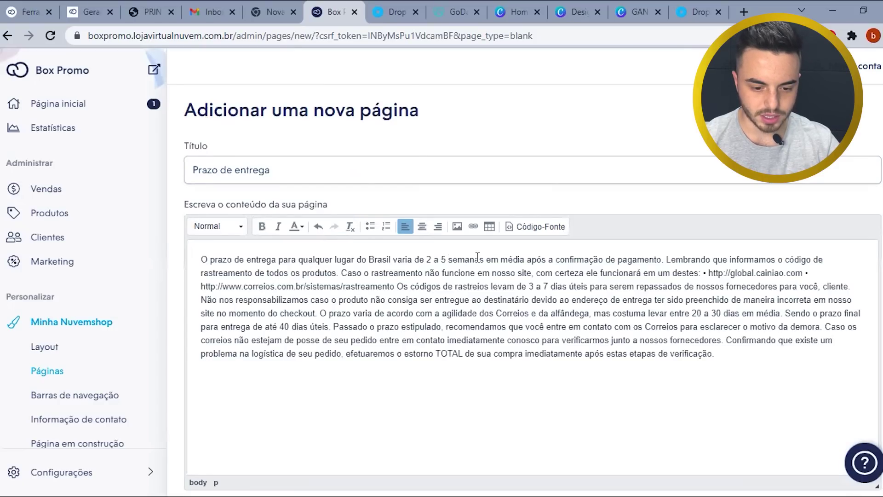
# - Break the text into paragraphs after 'pagamento.', 'Caso o rastreamento', 'destes:' and the cainiao link
pyautogui.click(664, 260)
pyautogui.press('Return')
pyautogui.press('Return')
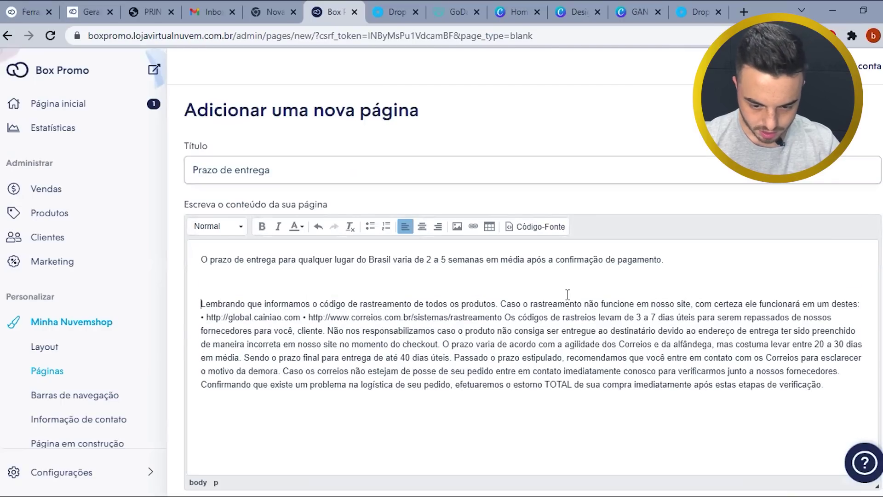
pyautogui.press('Return')
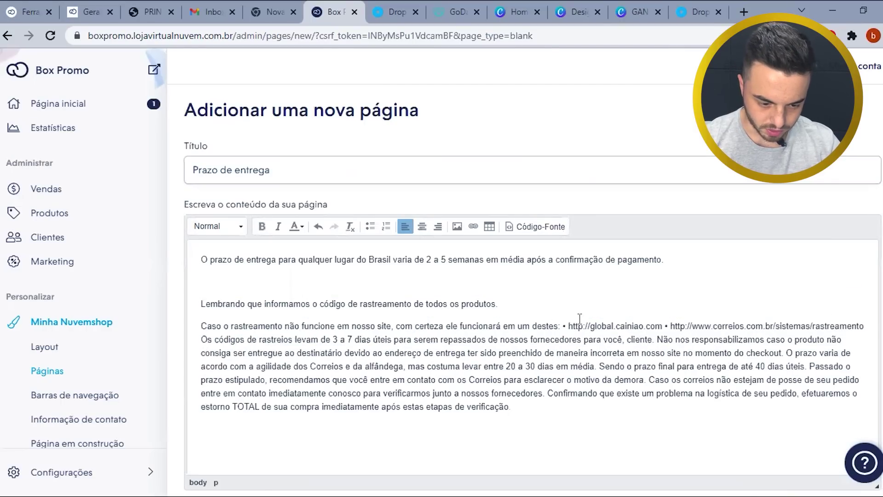
pyautogui.click(561, 325)
pyautogui.press('Return')
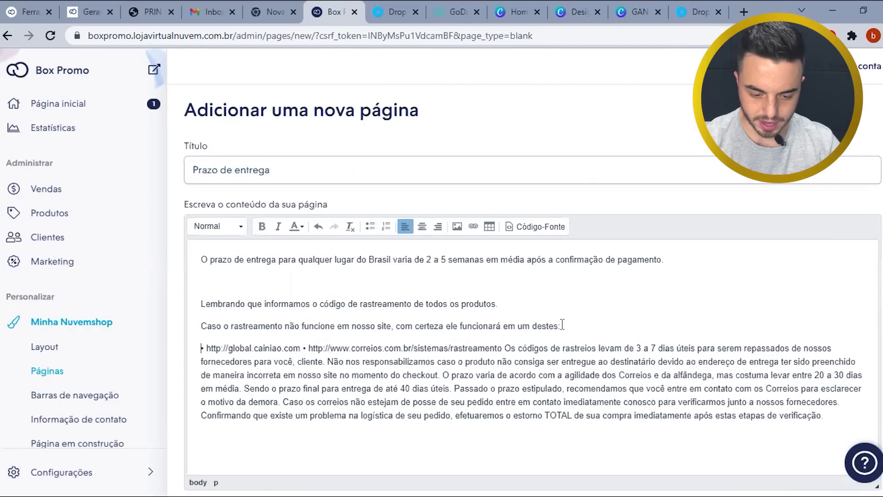
pyautogui.click(302, 348)
pyautogui.press('Return')
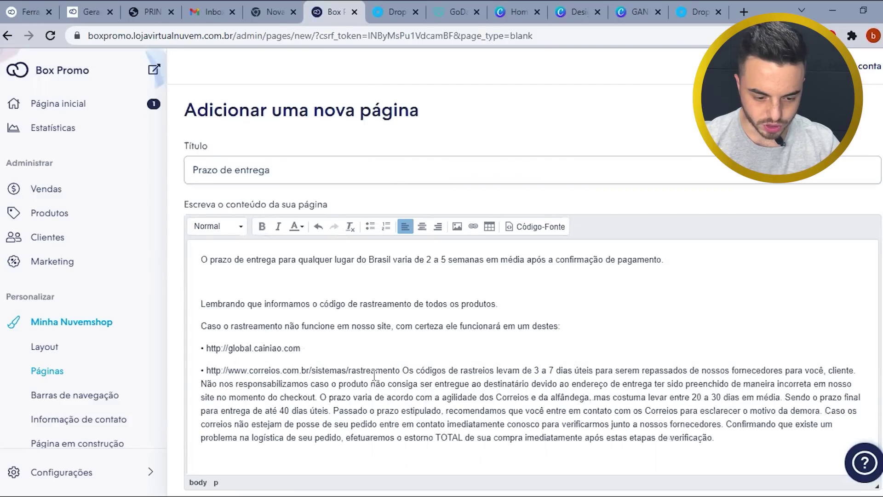
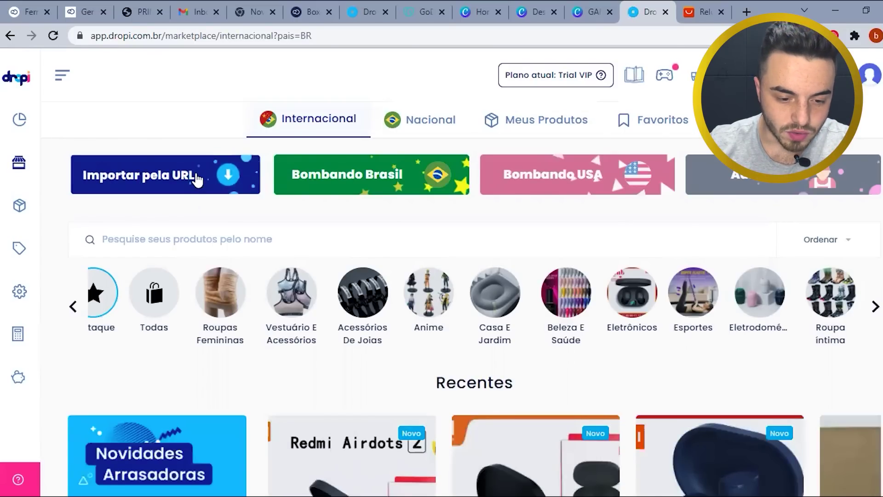
# - Copy the AliExpress watch page's address for Dropi's import-by-URL dialog
pyautogui.click(196, 179)
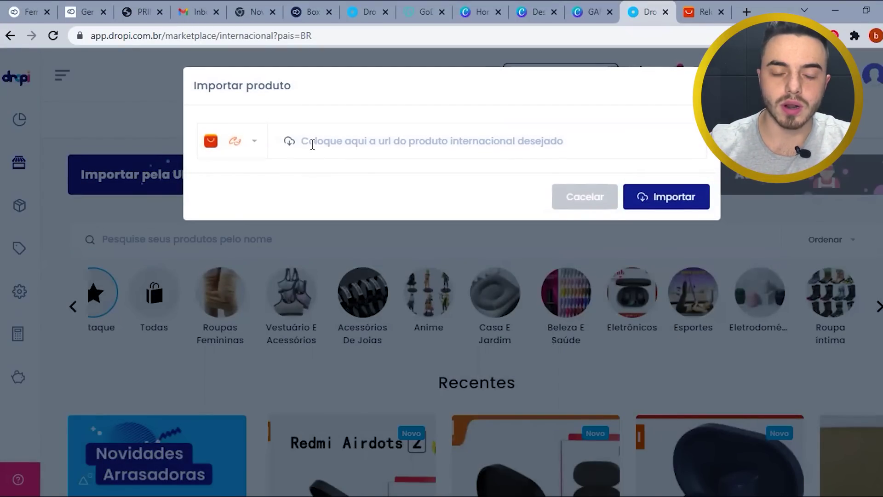
pyautogui.click(709, 11)
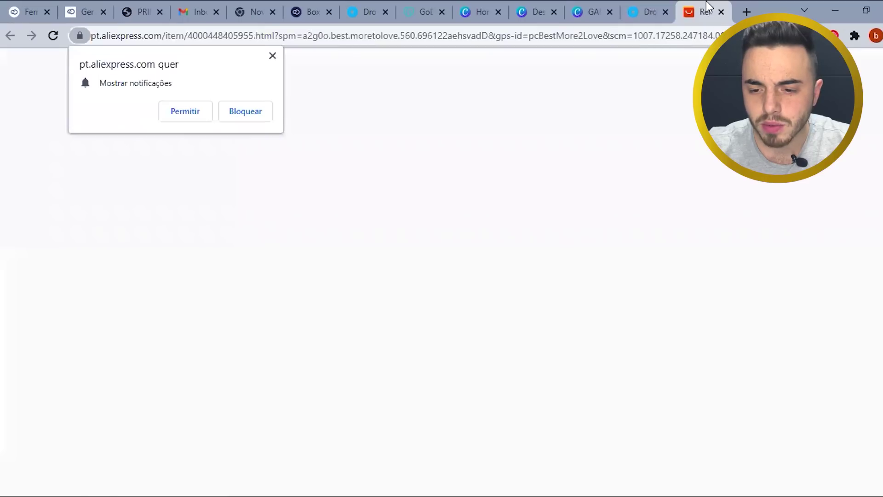
pyautogui.click(274, 57)
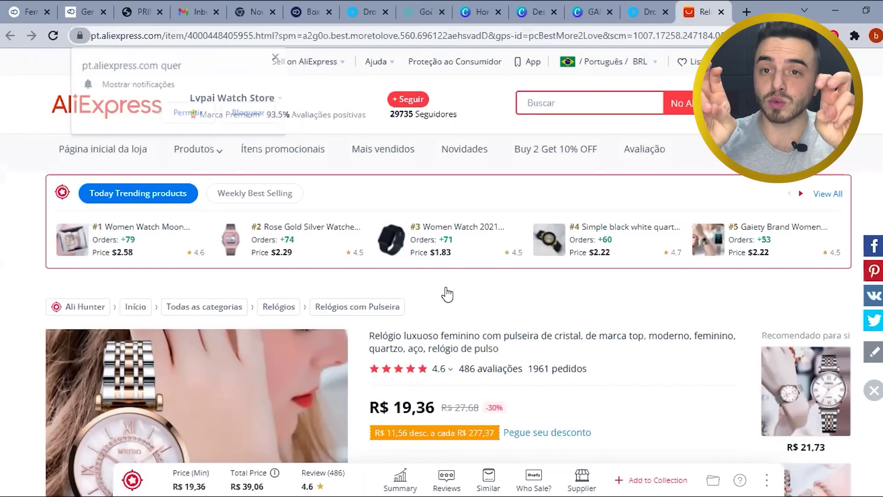
pyautogui.scroll(-4, 447, 294)
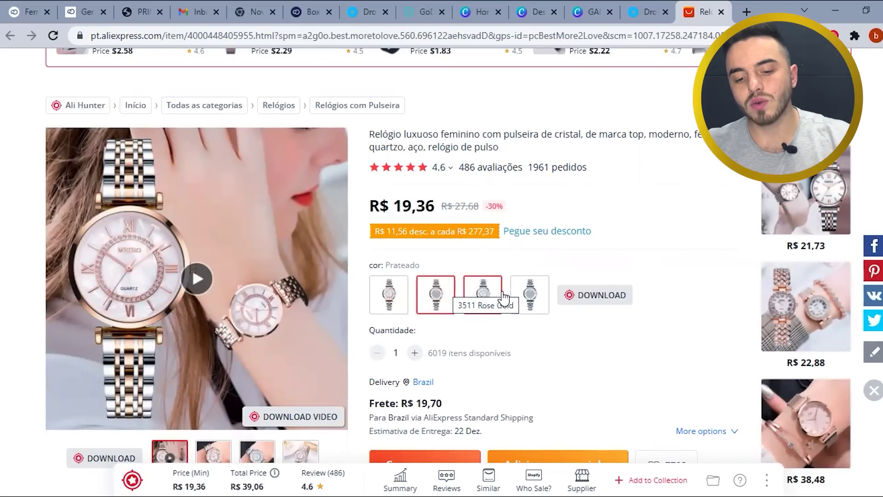
pyautogui.click(281, 37)
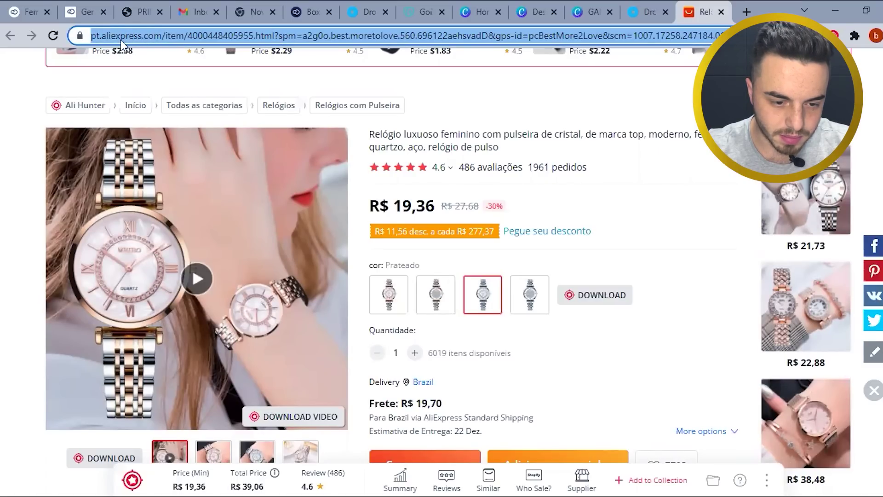
pyautogui.click(641, 11)
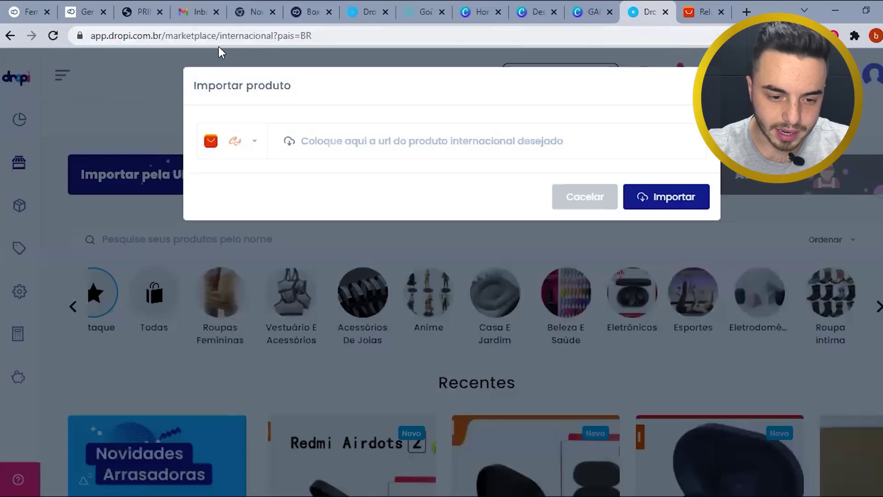
# - Import the watch from the pasted AliExpress link and trim its title to end at 'cristal'
pyautogui.click(390, 140)
pyautogui.hotkey('ctrl', 'v')
pyautogui.click(684, 201)
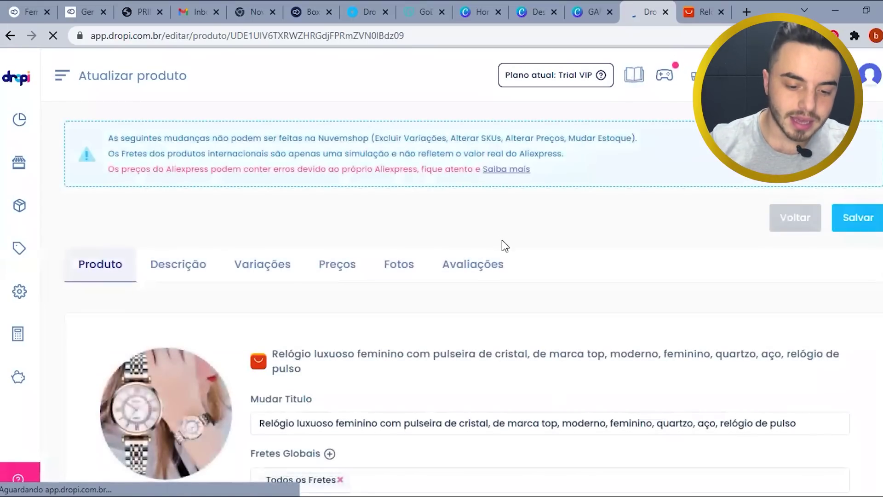
pyautogui.scroll(-3, 248, 333)
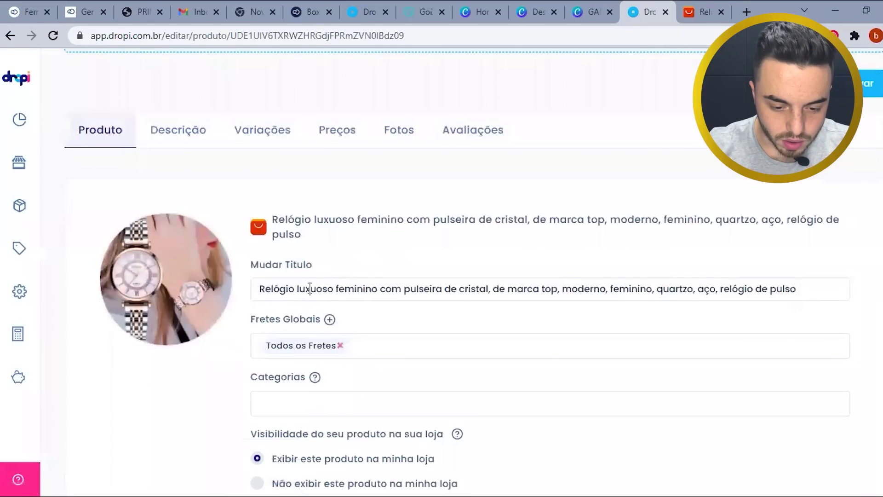
pyautogui.click(309, 288)
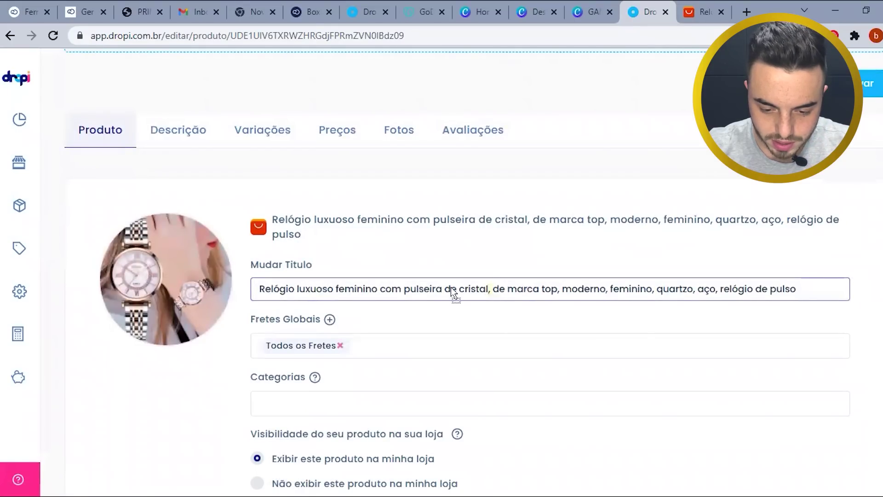
pyautogui.click(492, 289)
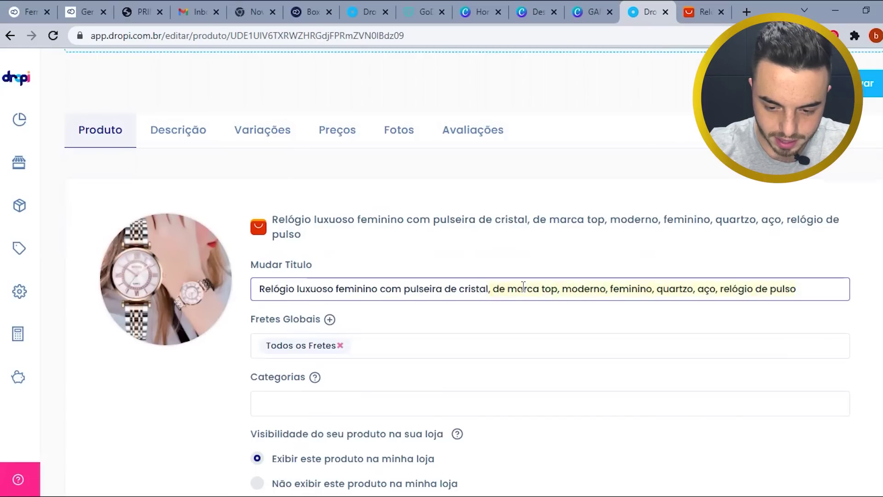
pyautogui.press('BackSpace')
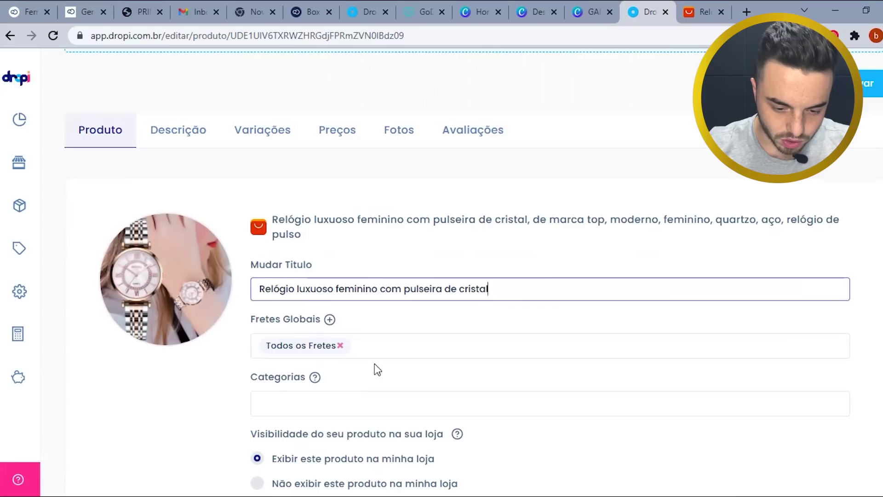
# - Set shipping to Frete Internacional - R$0,00 and assign the ACESSORIOS category
pyautogui.click(357, 344)
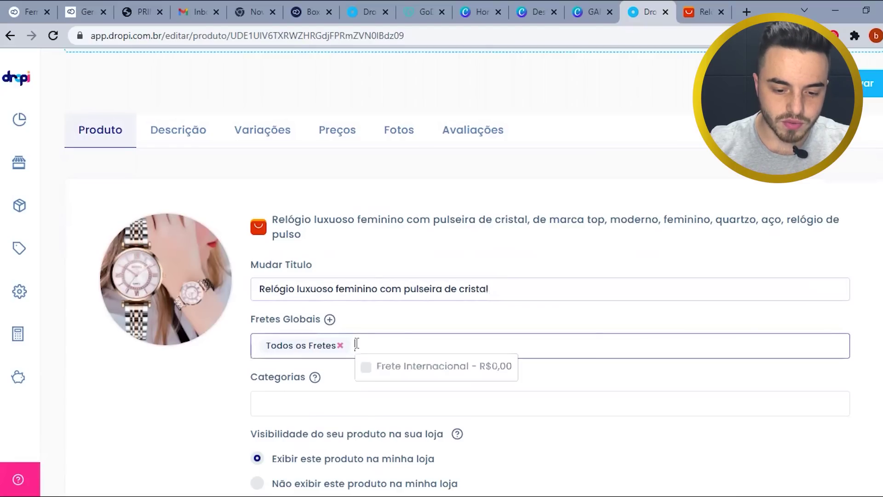
pyautogui.click(393, 370)
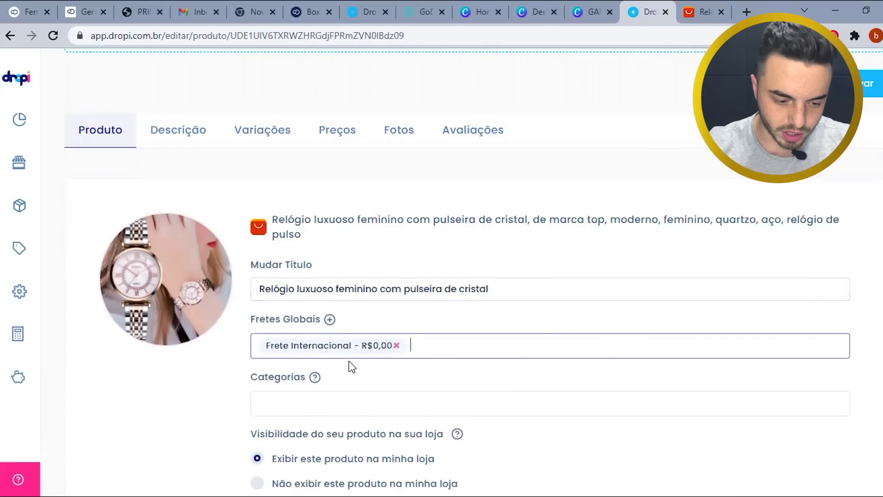
pyautogui.scroll(-2, 349, 360)
pyautogui.click(325, 294)
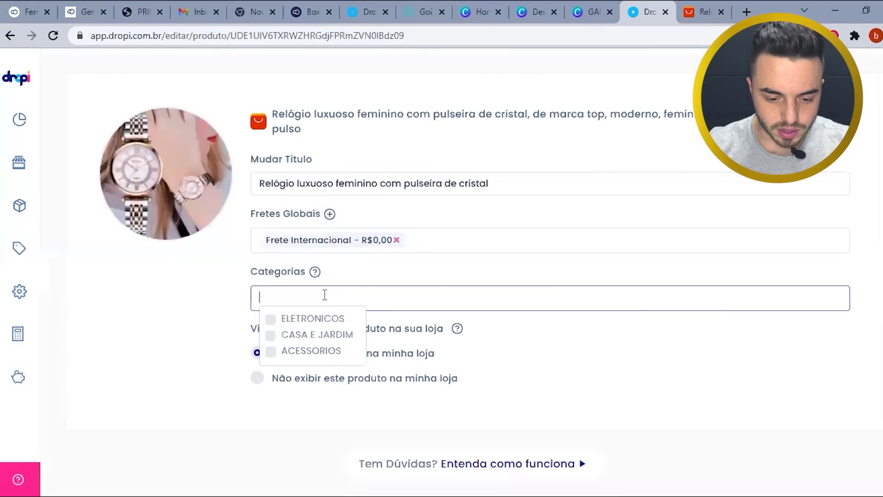
pyautogui.click(311, 351)
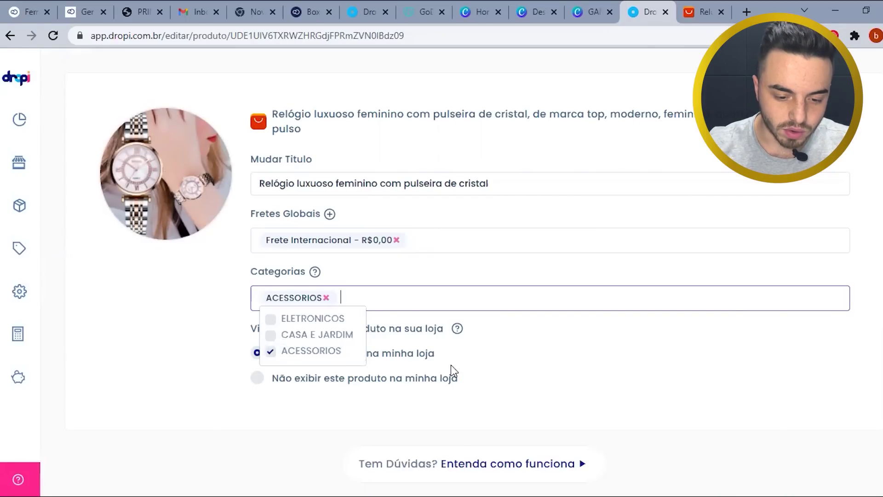
pyautogui.click(634, 365)
pyautogui.scroll(3, 458, 350)
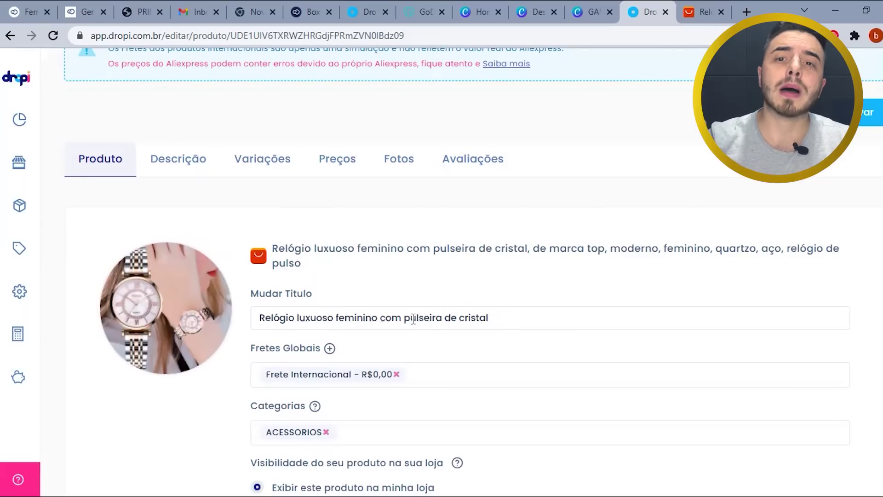
# - Delete the entire imported product description
pyautogui.click(198, 165)
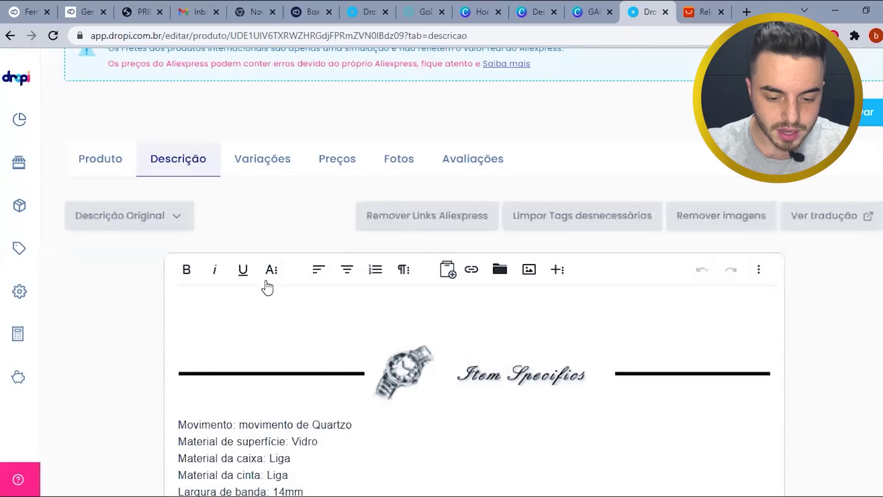
pyautogui.hotkey('ctrl', 'a')
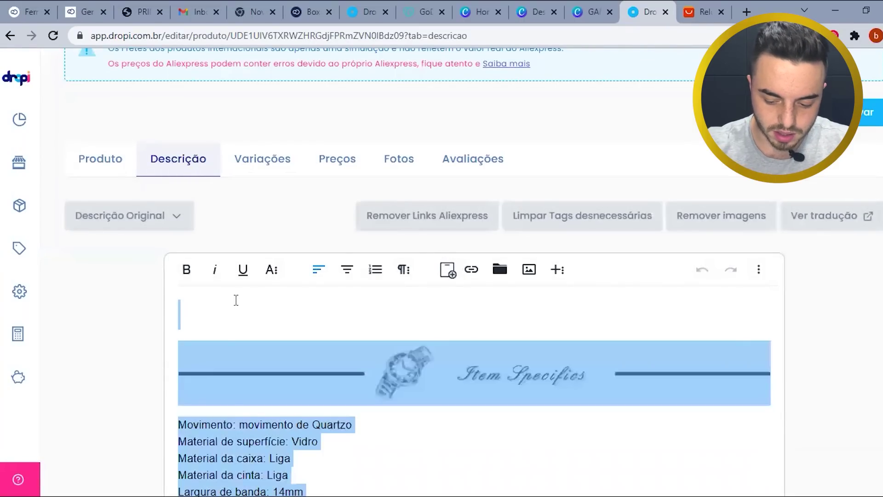
pyautogui.press('BackSpace')
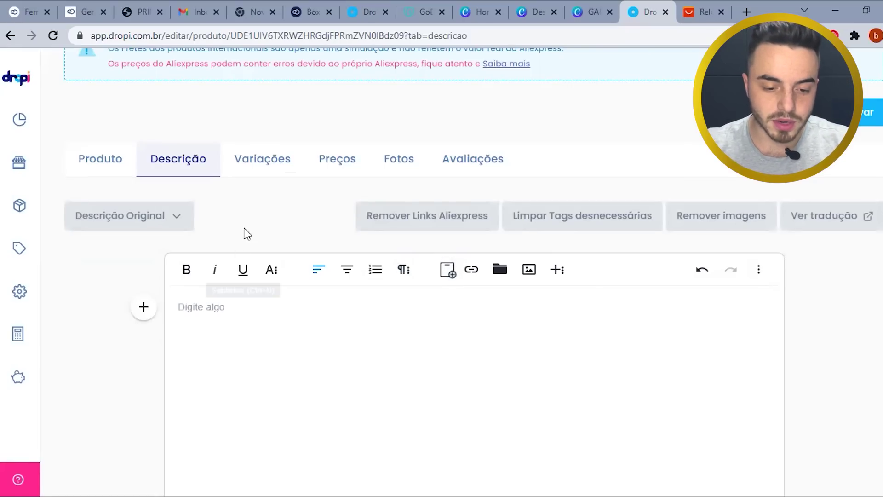
# - Review the colour variation translations, starting with 3511 Rose Gold, then go back to AliExpress
pyautogui.click(268, 165)
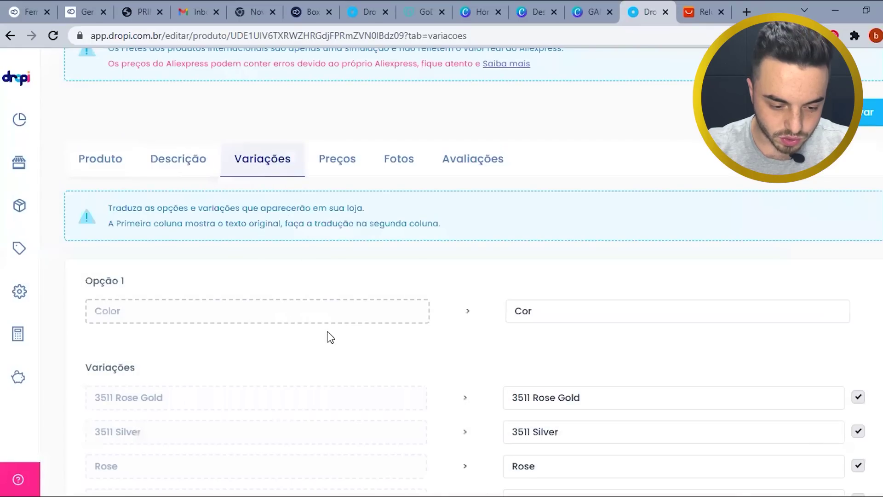
pyautogui.scroll(-2, 372, 344)
pyautogui.scroll(-1, 371, 339)
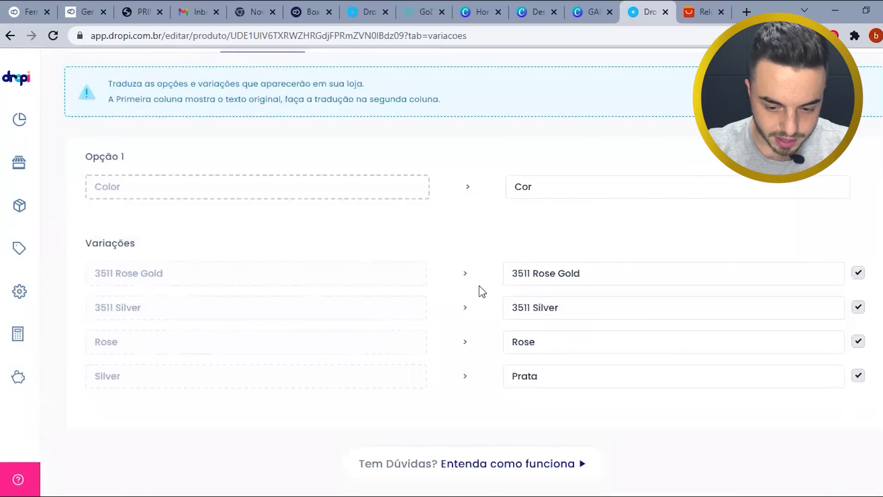
pyautogui.click(646, 272)
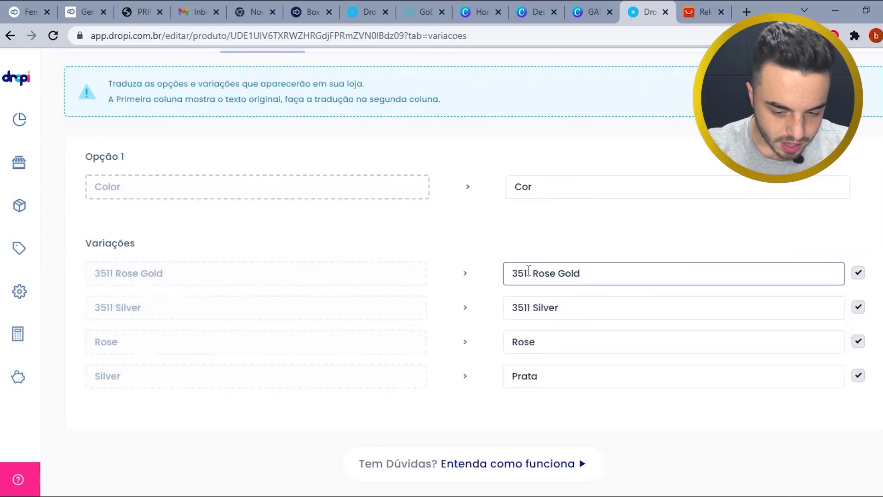
pyautogui.hotkey('ctrl', 'a')
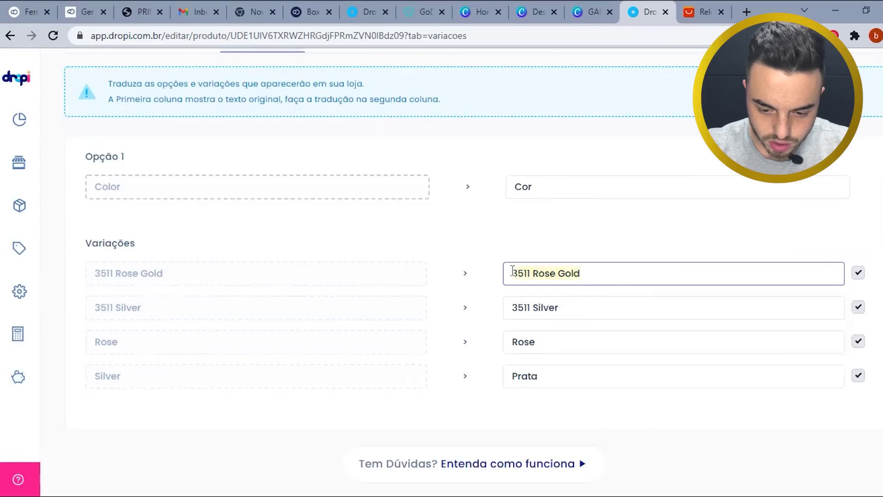
pyautogui.click(713, 10)
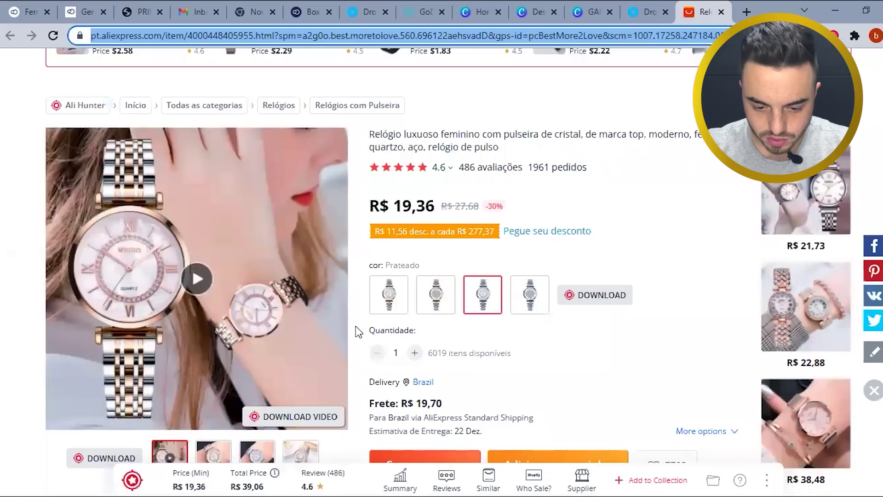
# - Compare the prices of the Rose, Prateado, 3511 Rose Gold and 3511 Silver colour options, then return to Dropi
pyautogui.click(392, 296)
pyautogui.click(436, 297)
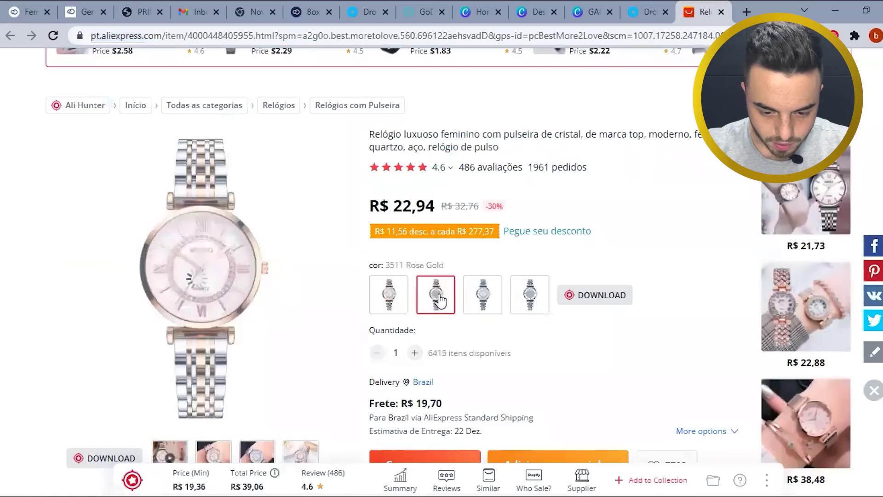
pyautogui.click(389, 295)
pyautogui.click(440, 297)
pyautogui.click(485, 299)
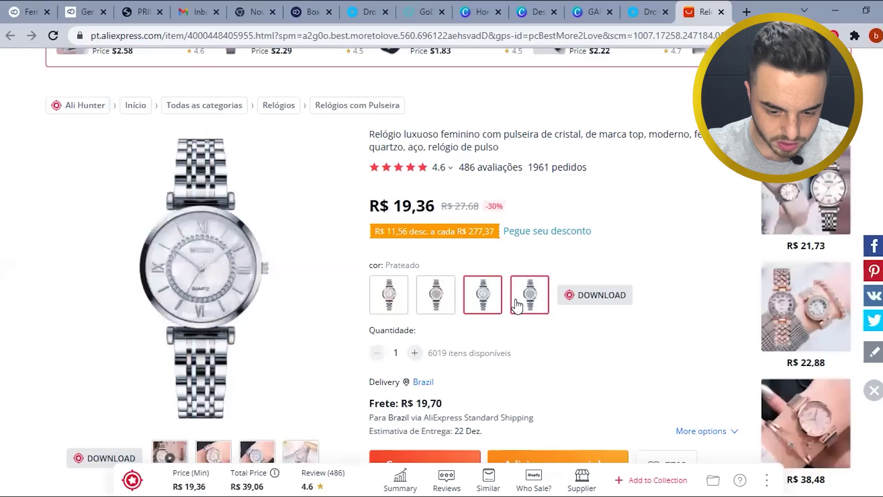
pyautogui.click(524, 299)
pyautogui.click(489, 304)
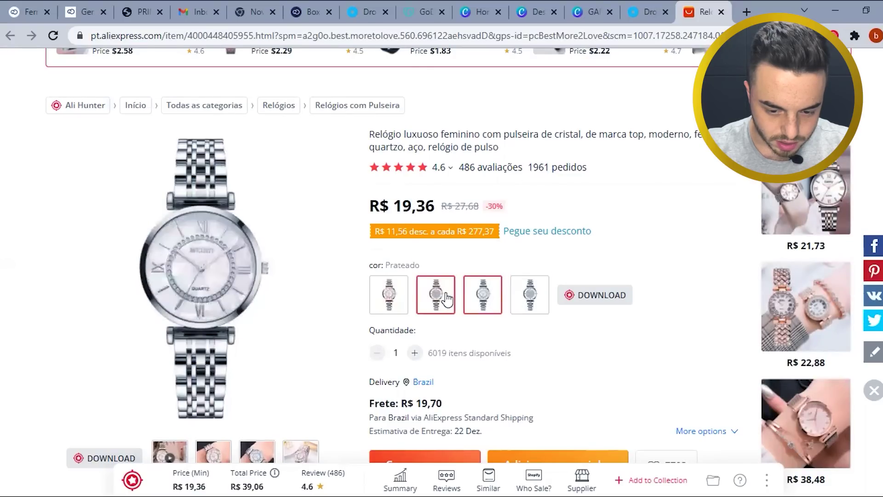
pyautogui.click(389, 297)
pyautogui.click(491, 302)
pyautogui.click(437, 296)
pyautogui.click(523, 301)
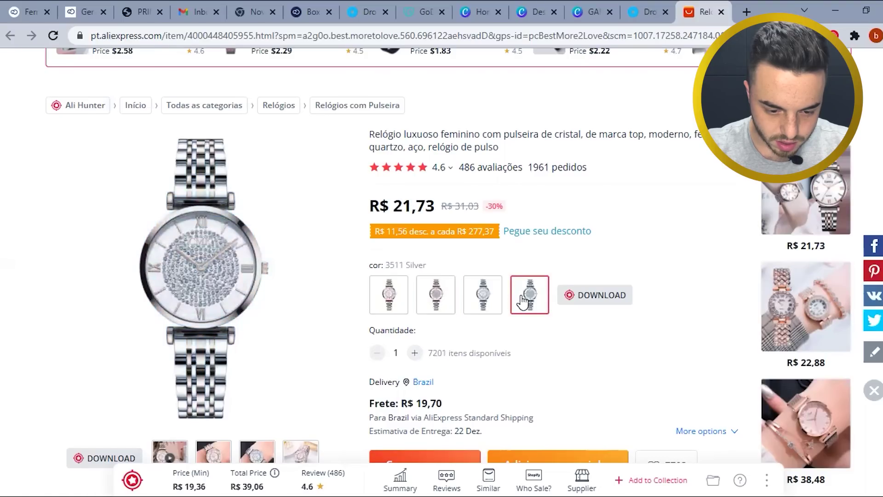
pyautogui.click(478, 298)
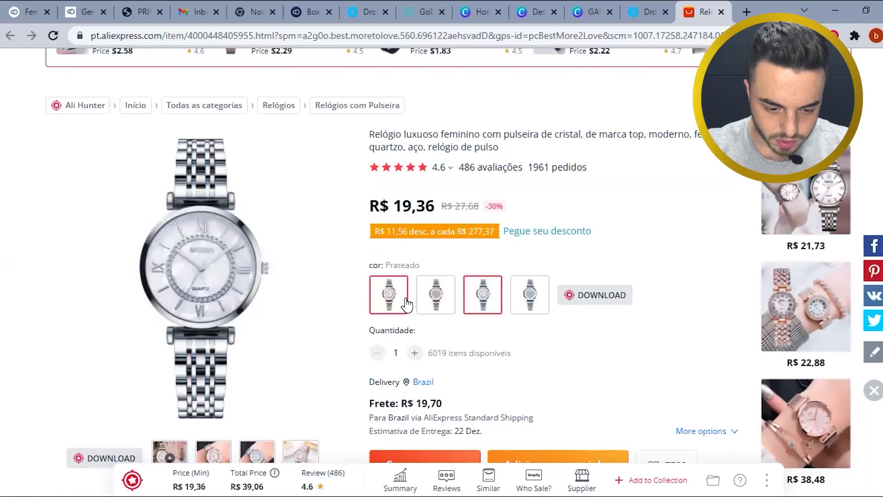
pyautogui.click(389, 297)
pyautogui.click(486, 312)
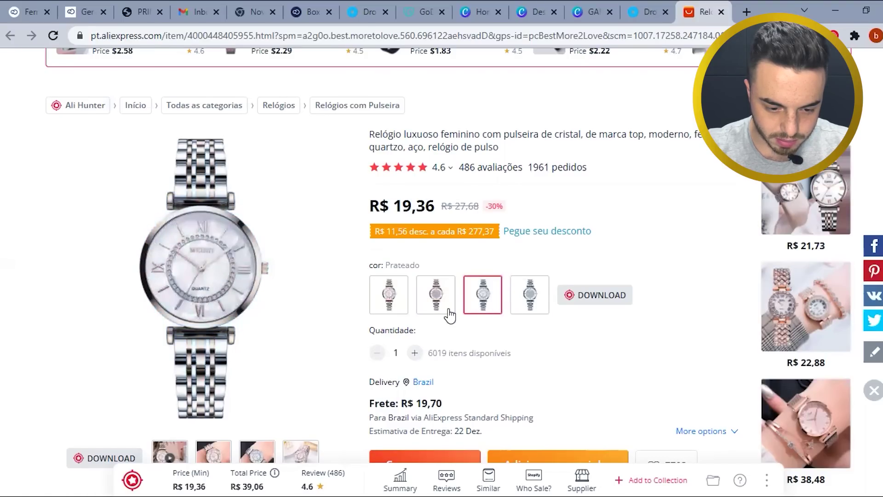
pyautogui.click(394, 310)
pyautogui.click(501, 312)
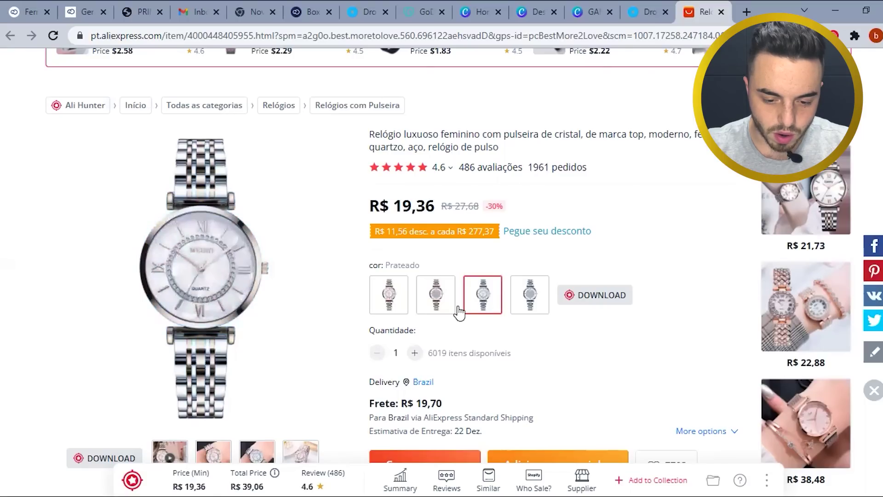
pyautogui.click(396, 308)
pyautogui.click(484, 313)
pyautogui.click(403, 309)
pyautogui.click(437, 313)
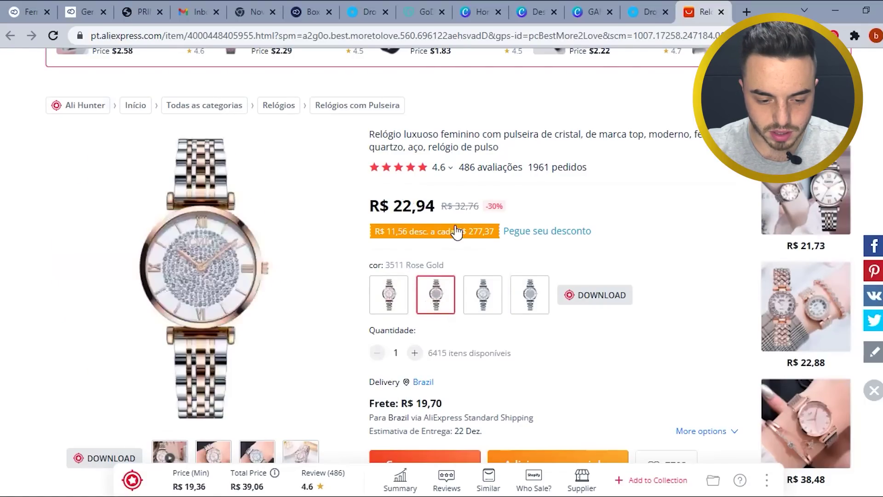
pyautogui.click(644, 12)
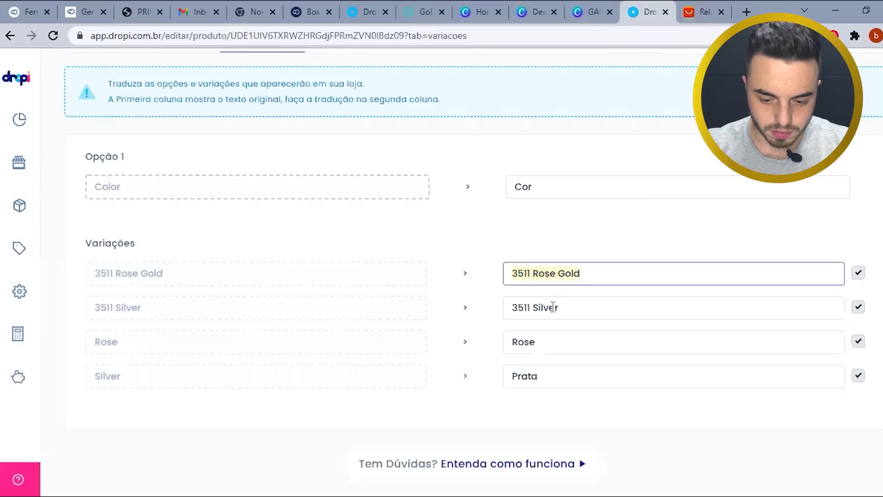
# - Disable the 3511 Rose Gold and 3511 Silver variations, keeping Rose and Prata active
pyautogui.click(858, 273)
pyautogui.click(859, 307)
pyautogui.click(504, 342)
pyautogui.click(552, 376)
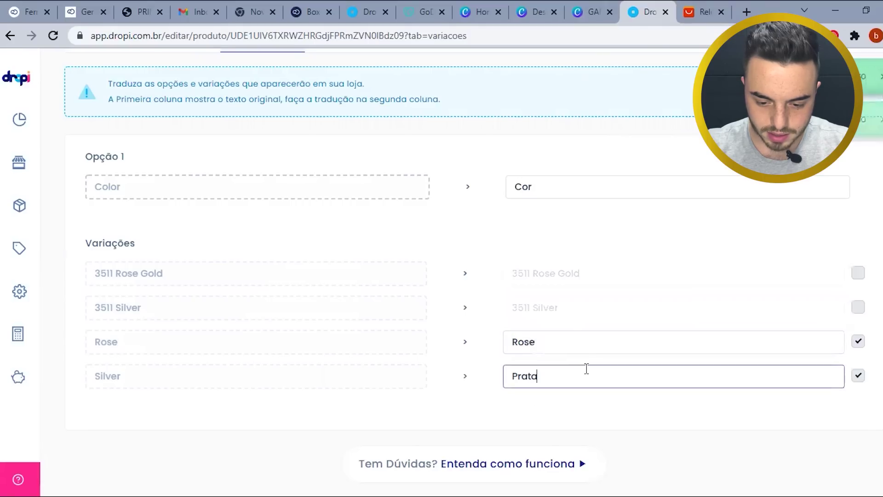
pyautogui.scroll(2, 426, 319)
pyautogui.scroll(-2, 509, 332)
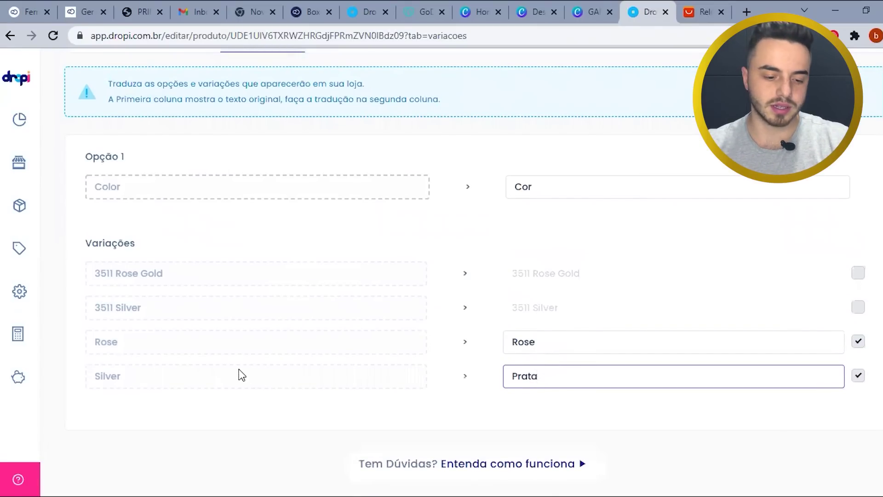
pyautogui.scroll(2, 307, 120)
pyautogui.click(346, 111)
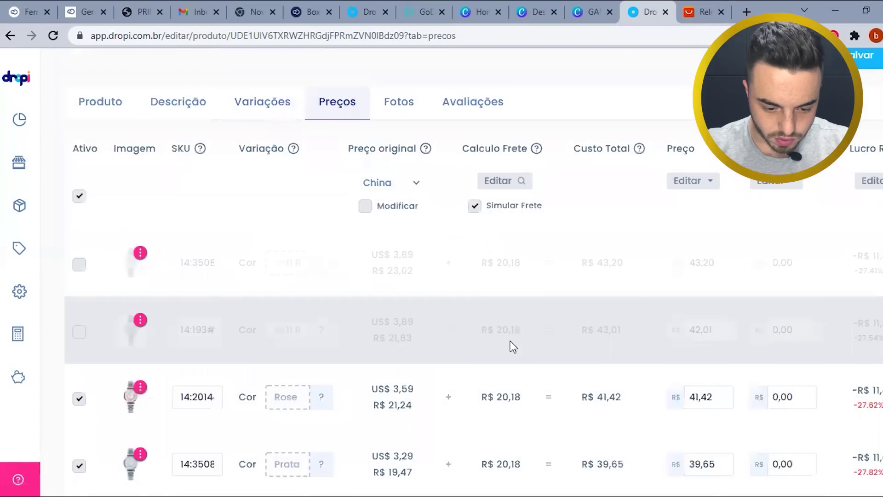
# - Set the price of all variations to R$ 159,90
pyautogui.scroll(-2, 509, 343)
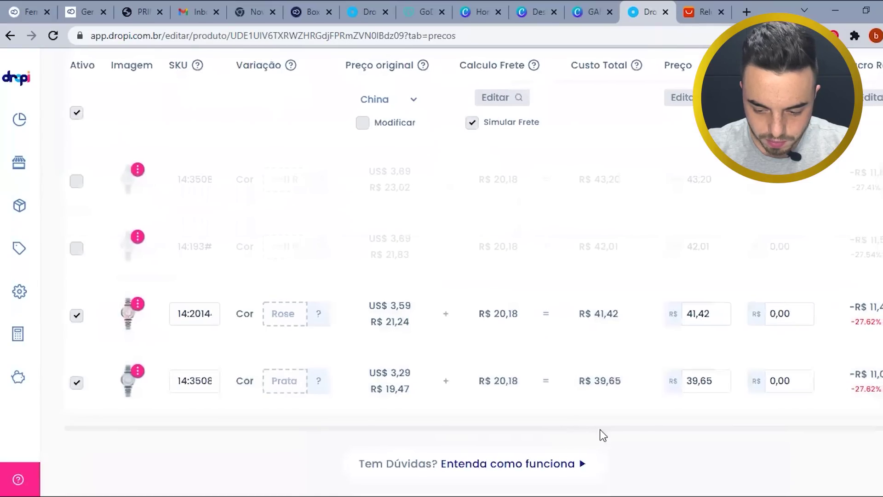
pyautogui.moveTo(600, 430); pyautogui.dragTo(792, 439)
pyautogui.scroll(2, 802, 444)
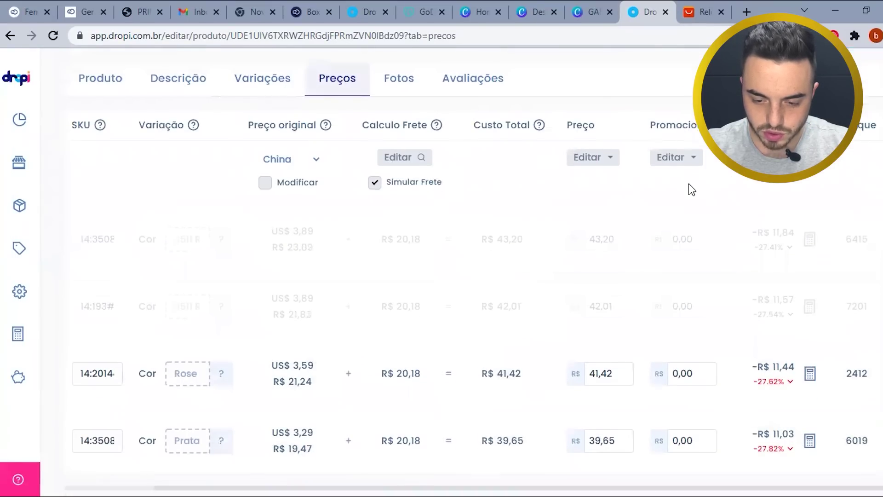
pyautogui.scroll(-2, 658, 220)
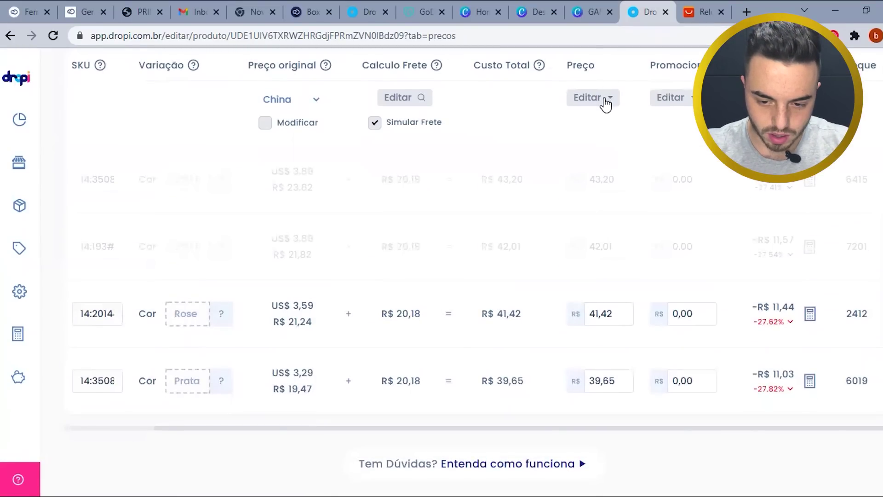
pyautogui.click(605, 99)
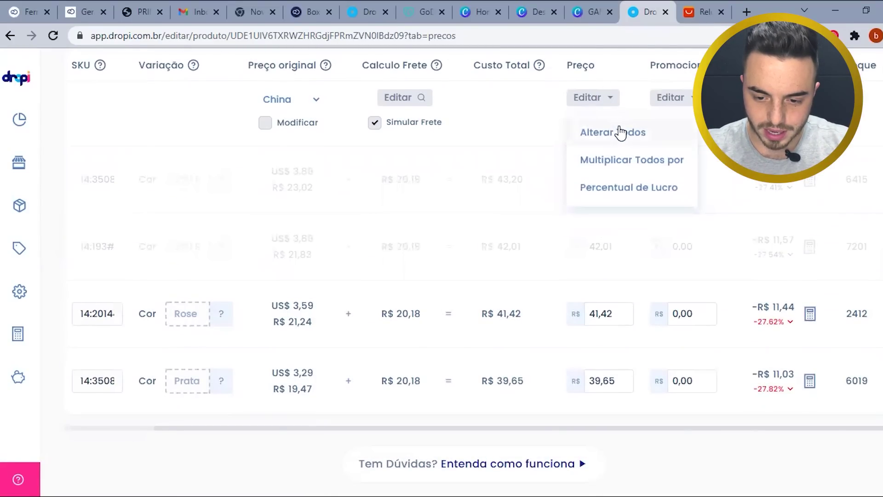
pyautogui.click(621, 132)
pyautogui.click(437, 289)
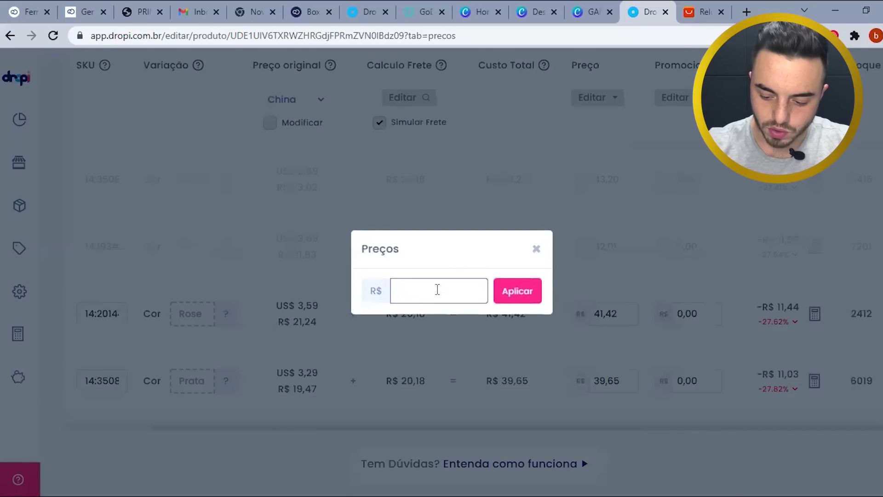
pyautogui.write('159,90')
pyautogui.click(510, 295)
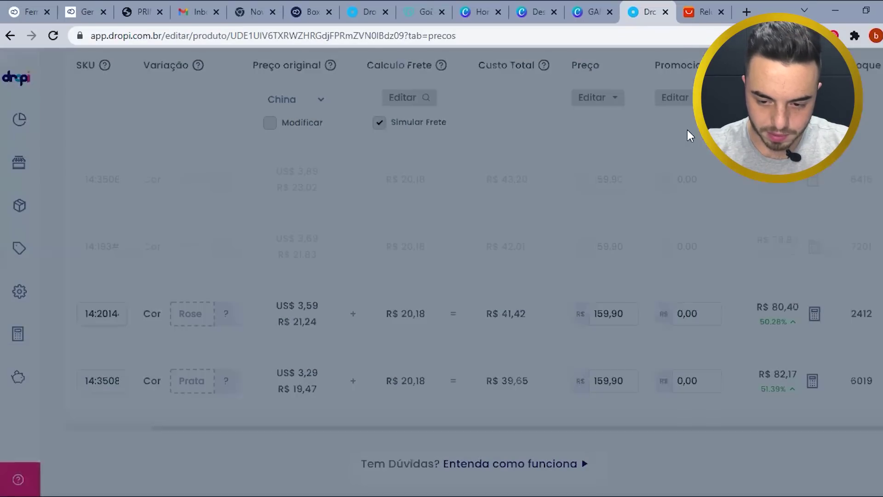
# - Set the promotional price of all variations to R$ 99,90
pyautogui.click(685, 101)
pyautogui.click(683, 133)
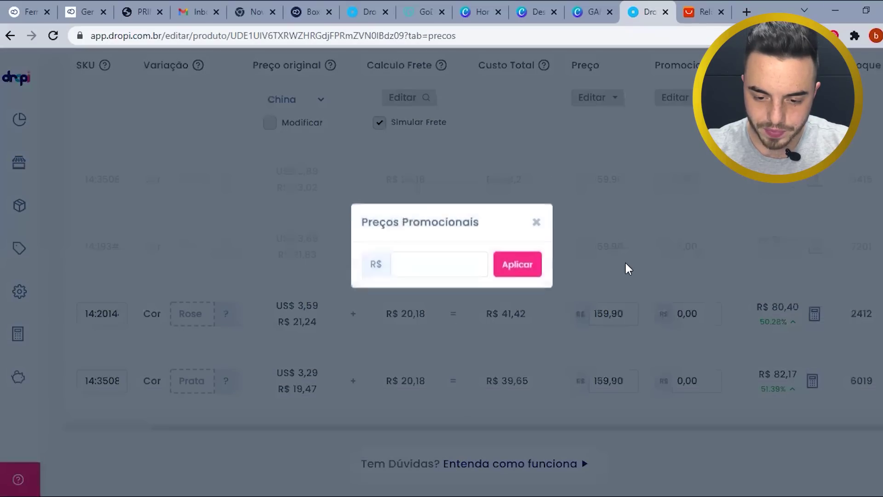
pyautogui.click(417, 288)
pyautogui.write('99,90')
pyautogui.click(537, 297)
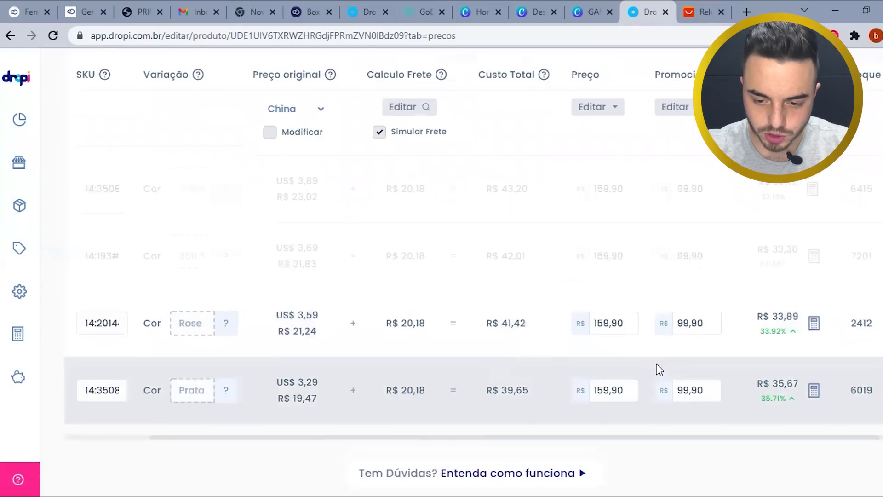
pyautogui.scroll(5, 656, 363)
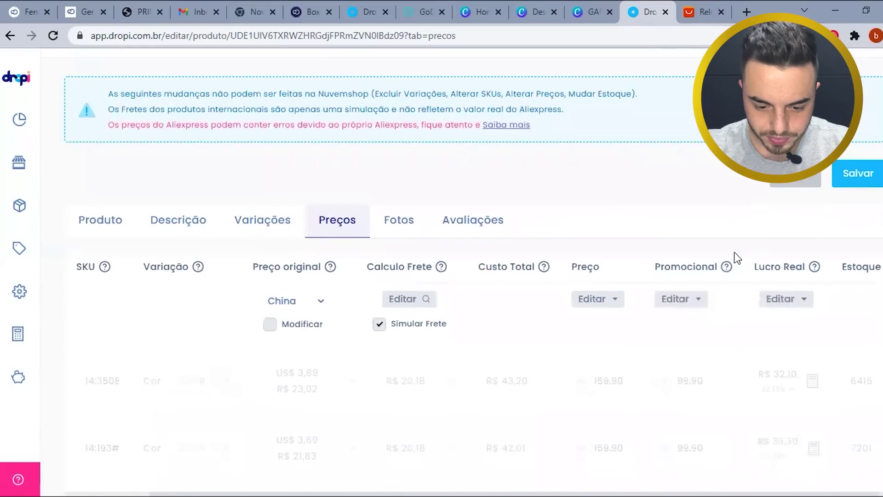
# - Exclude the Item, Picture, product parameters and packaging text images from the store's photos
pyautogui.click(408, 231)
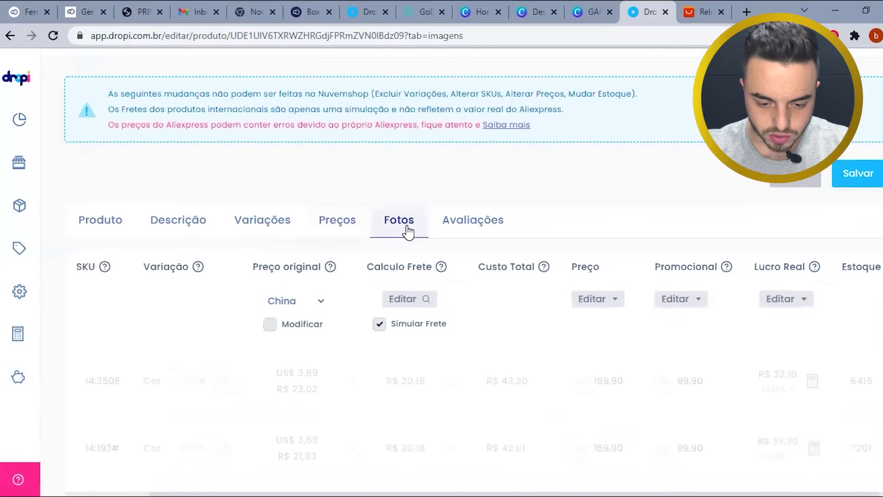
pyautogui.scroll(-4, 416, 244)
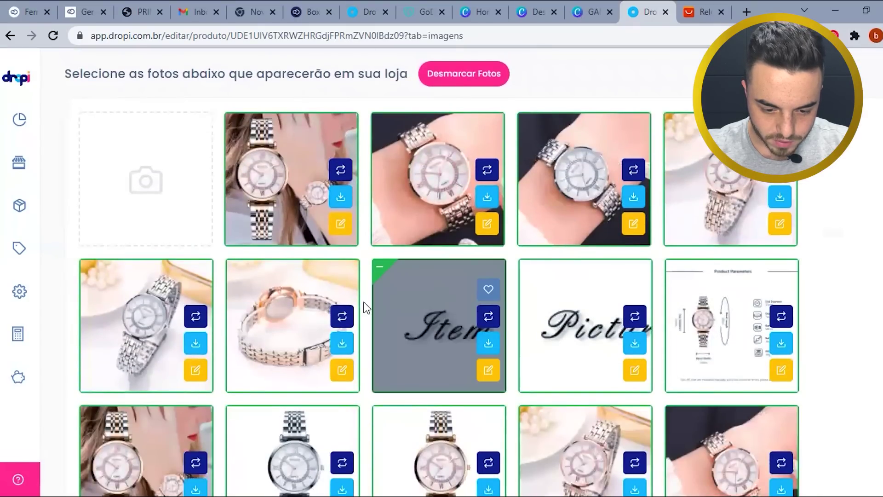
pyautogui.click(381, 270)
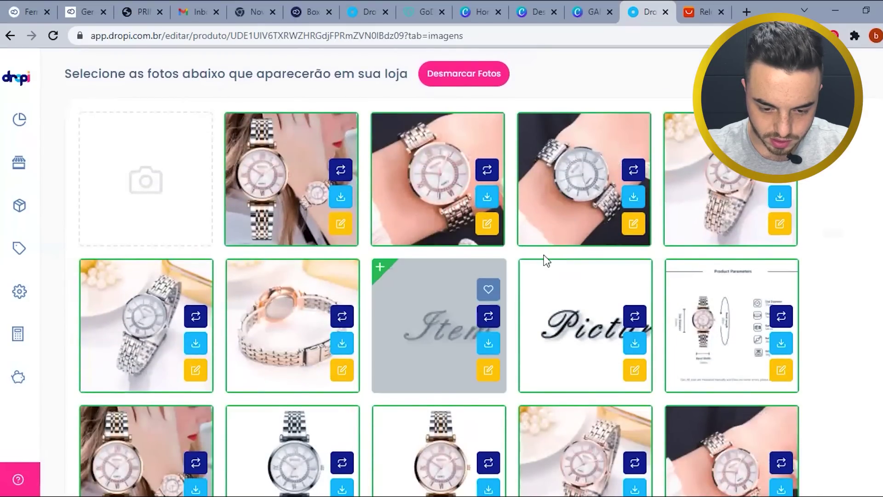
pyautogui.click(528, 270)
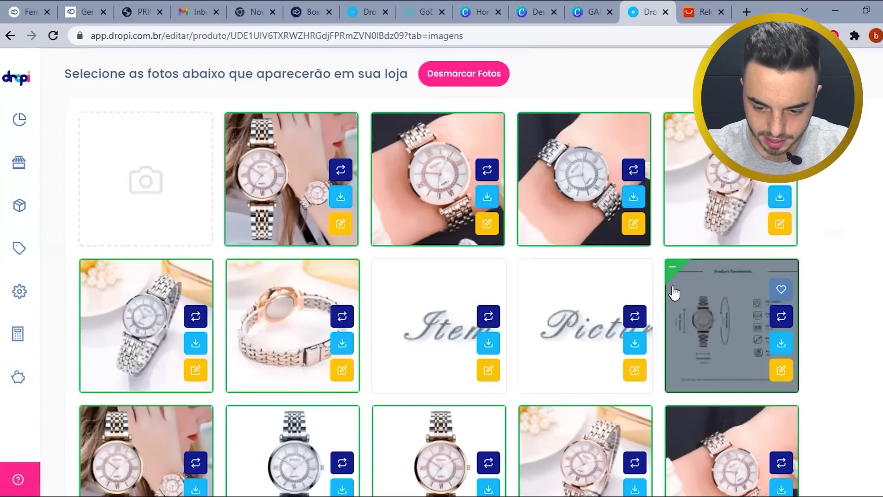
pyautogui.click(674, 272)
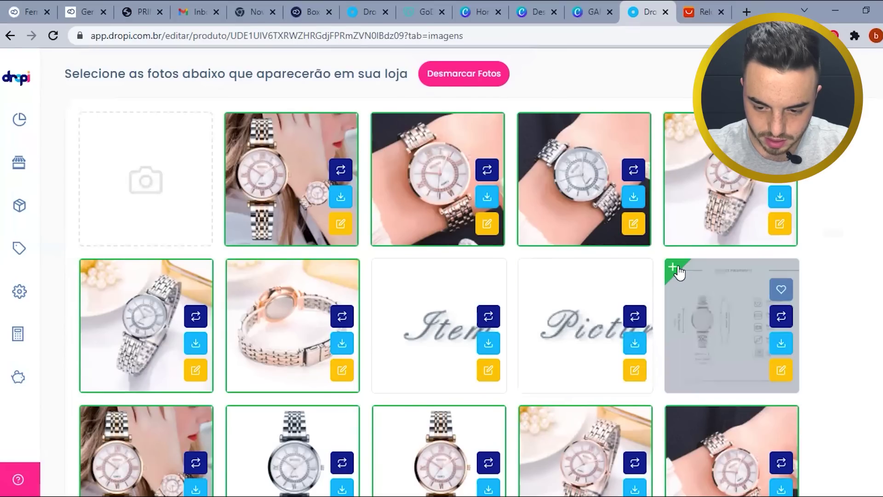
pyautogui.scroll(-3, 676, 272)
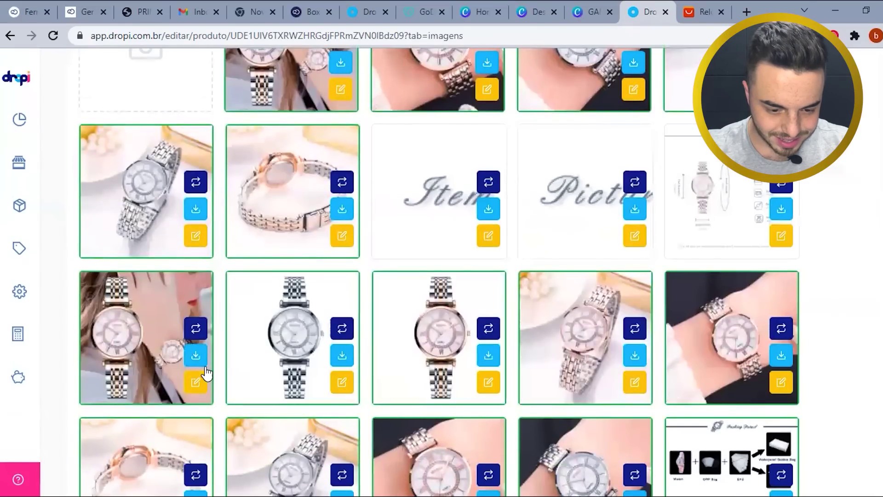
pyautogui.scroll(-4, 276, 359)
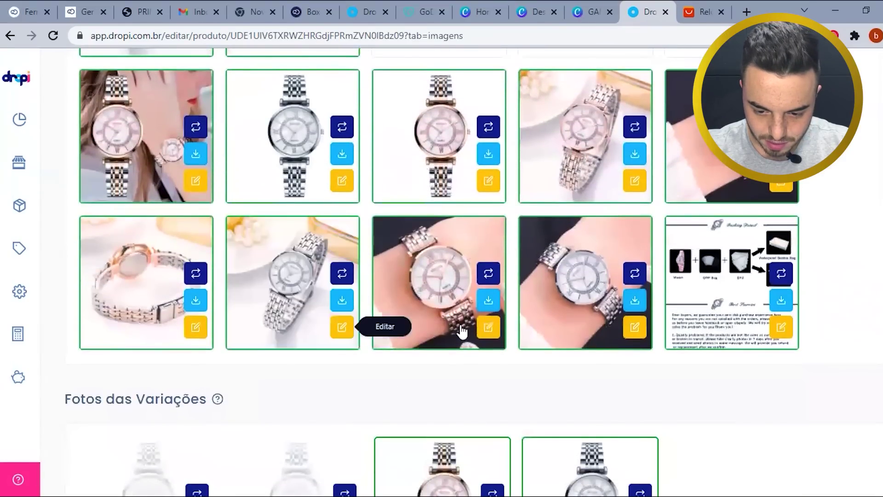
pyautogui.click(675, 225)
pyautogui.scroll(1, 482, 325)
pyautogui.scroll(6, 482, 325)
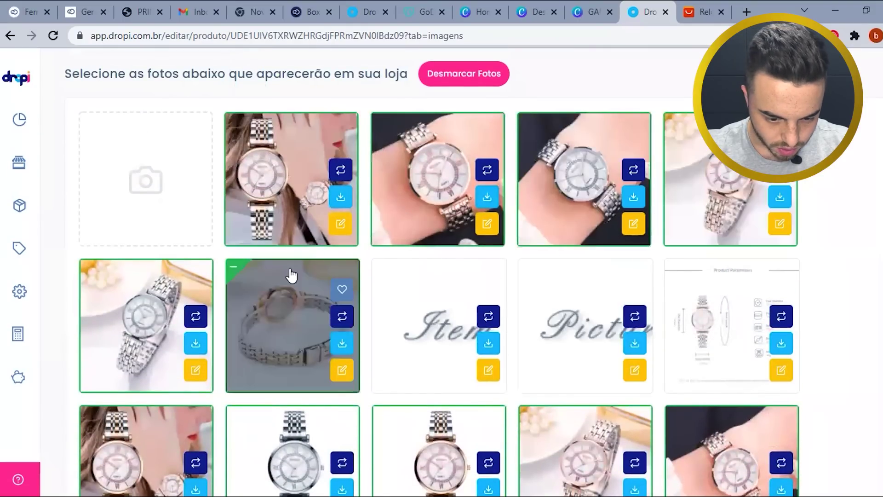
pyautogui.scroll(-4, 259, 305)
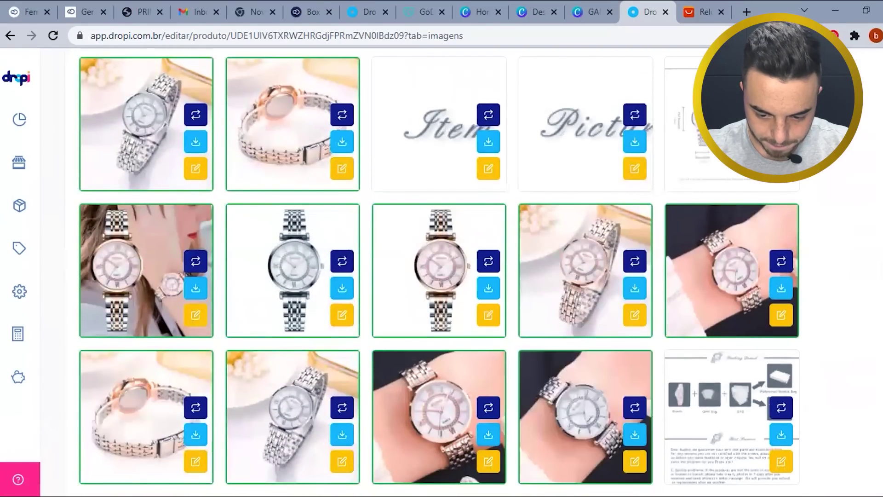
pyautogui.scroll(1, 517, 417)
pyautogui.scroll(1, 515, 412)
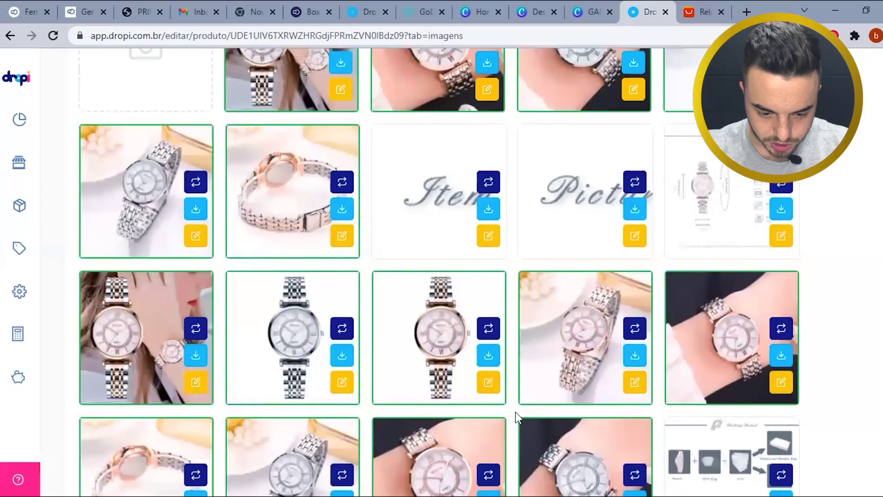
pyautogui.scroll(2, 518, 410)
pyautogui.scroll(1, 520, 416)
pyautogui.scroll(-3, 520, 418)
pyautogui.scroll(-1, 579, 460)
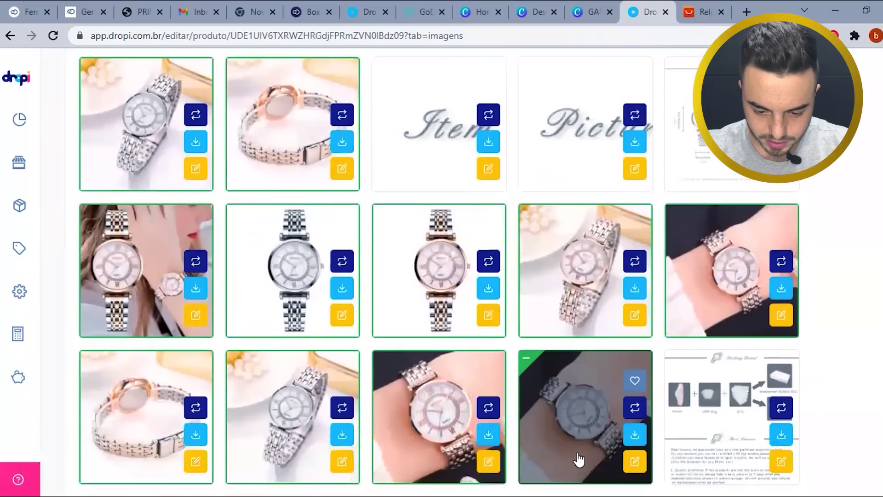
pyautogui.scroll(3, 581, 367)
pyautogui.scroll(-3, 587, 354)
# - Exclude several duplicate wrist and watch photos, then start saving the product
pyautogui.click(591, 416)
pyautogui.click(456, 398)
pyautogui.scroll(1, 616, 420)
pyautogui.scroll(5, 617, 421)
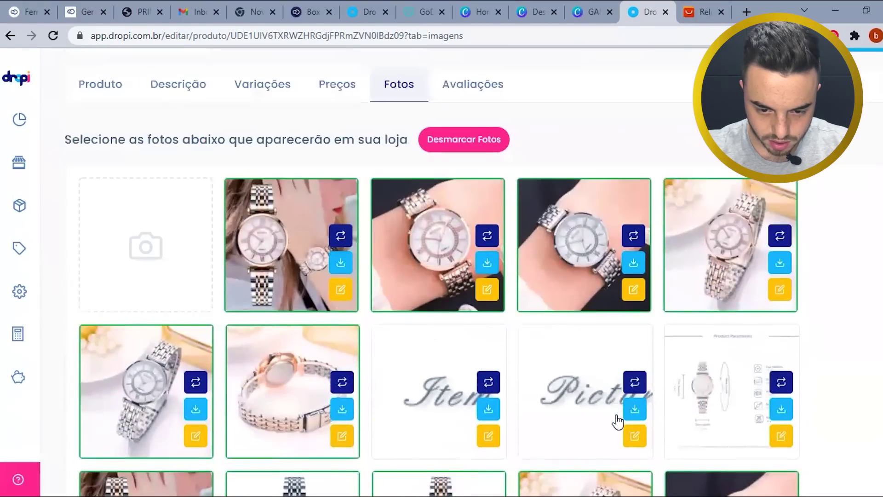
pyautogui.scroll(-6, 617, 420)
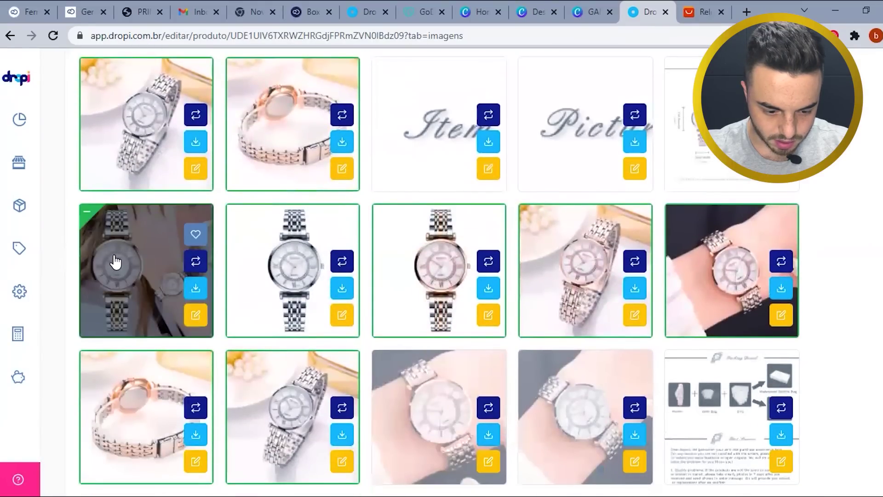
pyautogui.click(108, 262)
pyautogui.scroll(3, 258, 299)
pyautogui.click(264, 276)
pyautogui.scroll(-1, 266, 294)
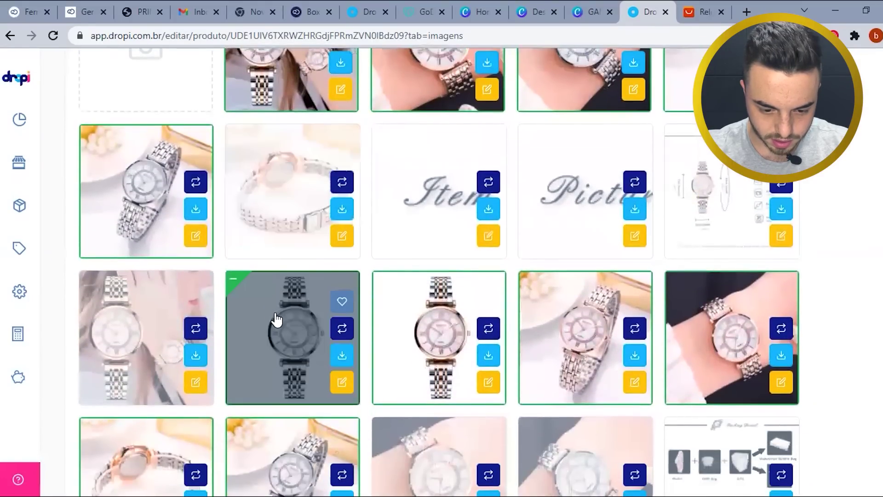
pyautogui.scroll(-2, 203, 281)
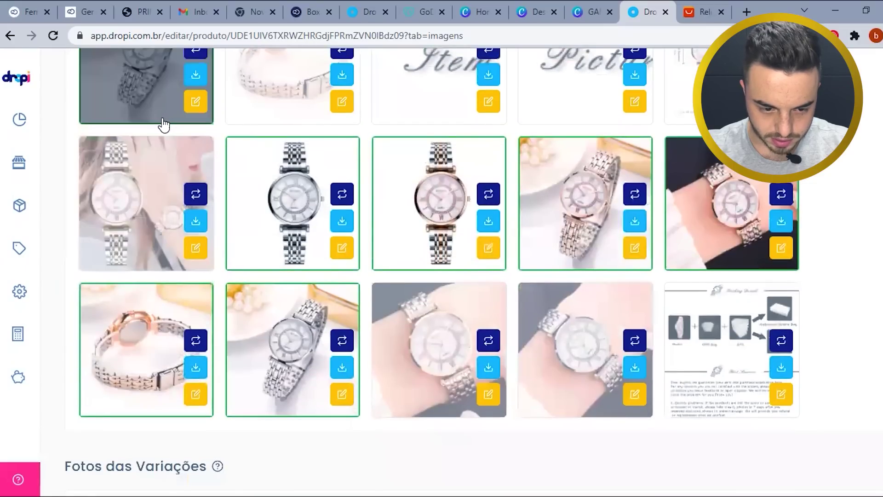
pyautogui.click(290, 335)
pyautogui.scroll(1, 376, 362)
pyautogui.scroll(3, 375, 362)
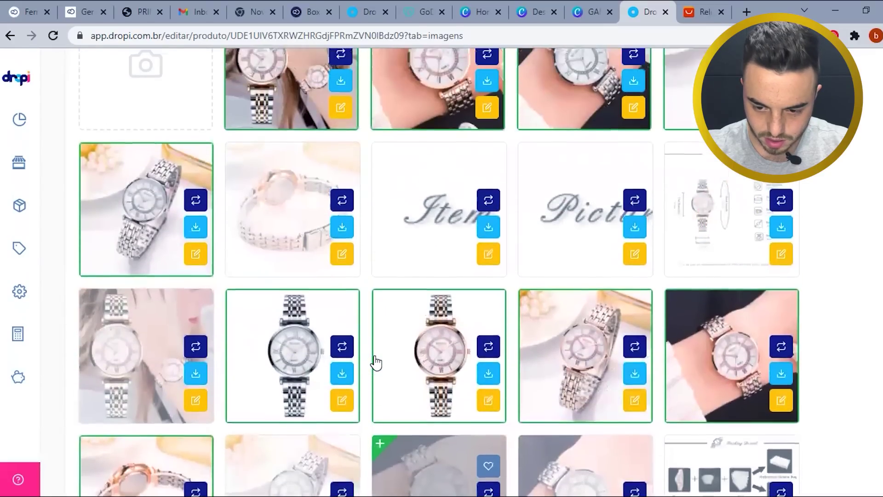
pyautogui.scroll(-3, 375, 363)
pyautogui.scroll(2, 566, 301)
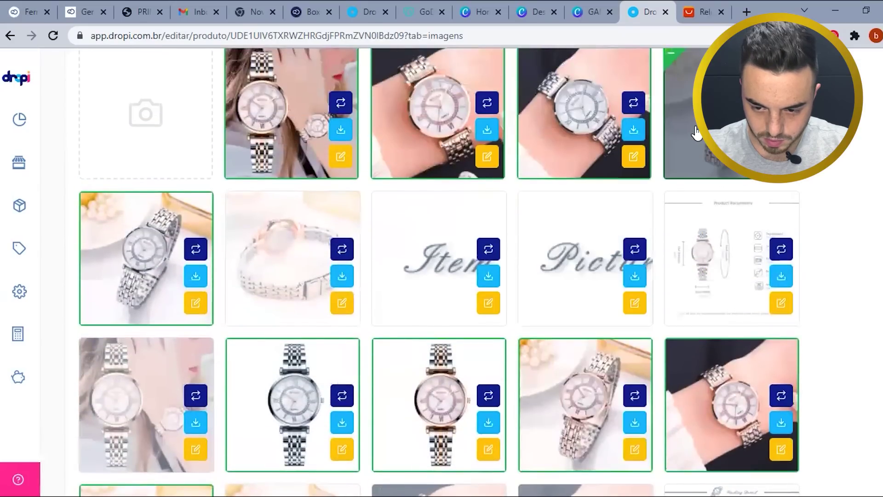
pyautogui.click(567, 391)
pyautogui.scroll(3, 545, 363)
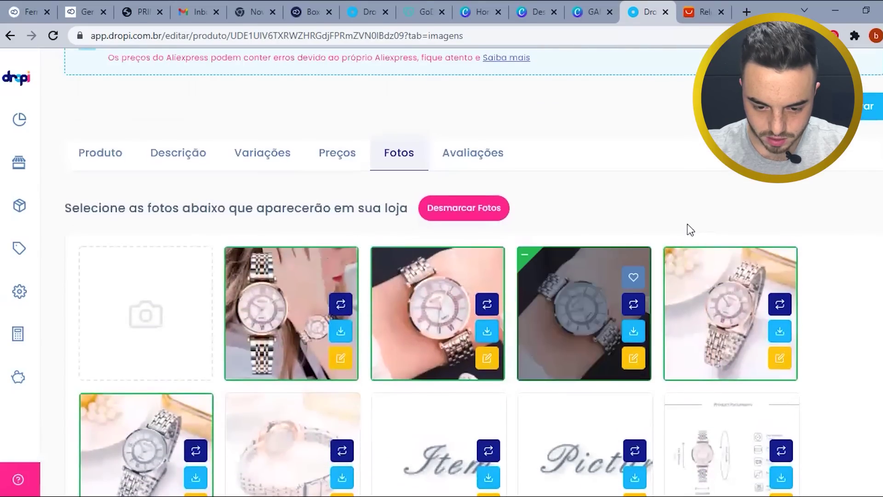
pyautogui.click(860, 121)
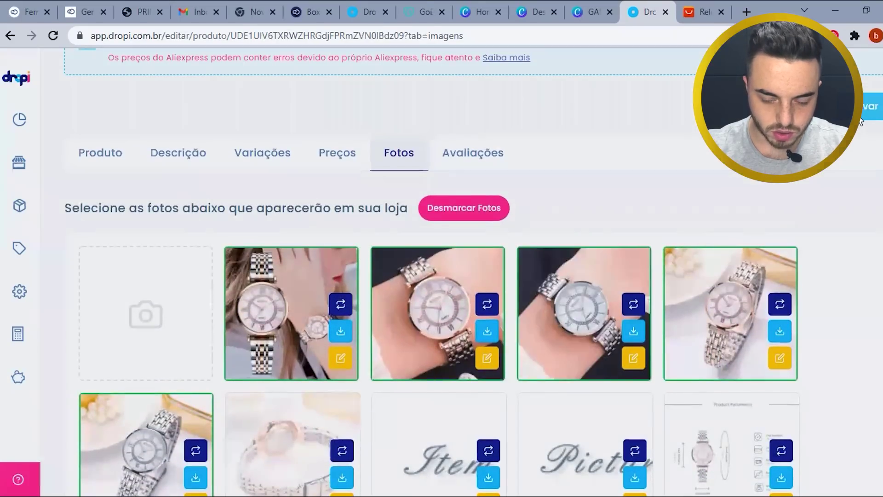
# - Confirm saving the watch so its images export to Nuvemshop, then go to the Box Promo admin
pyautogui.click(681, 344)
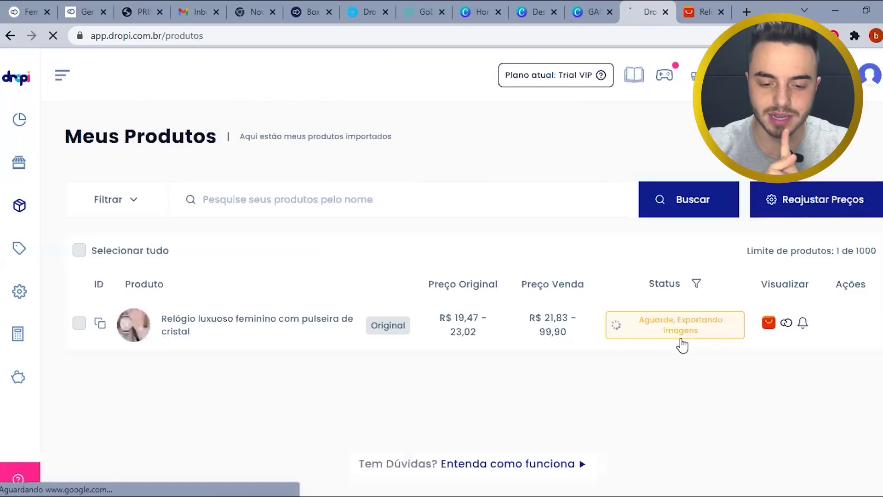
pyautogui.moveTo(672, 337)
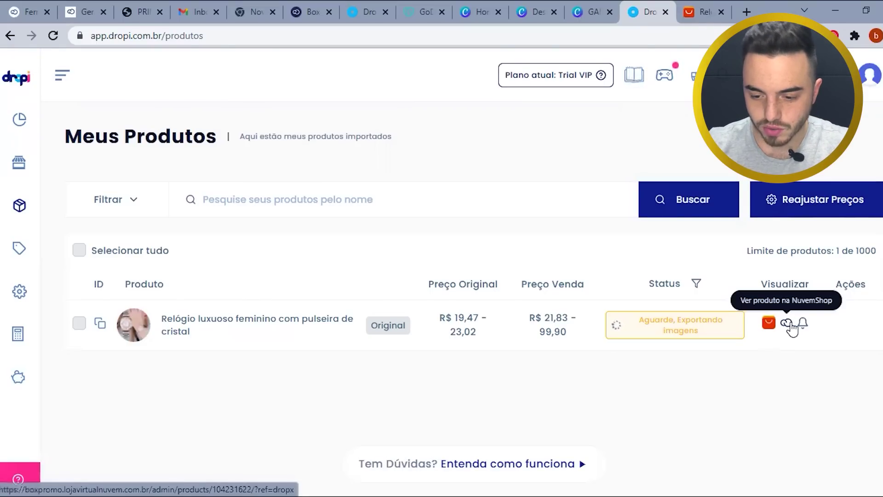
pyautogui.click(302, 12)
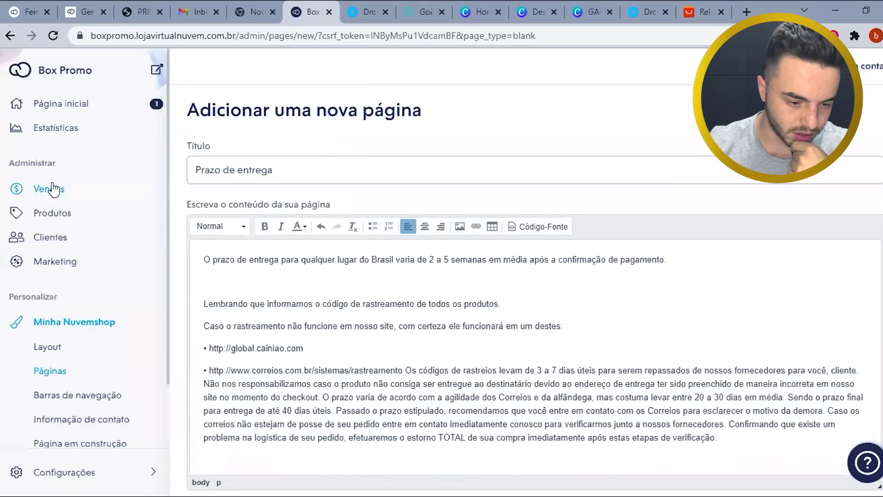
# - Open the imported crystal-bracelet watch from the Nuvemshop product list for editing
pyautogui.click(61, 218)
pyautogui.click(498, 123)
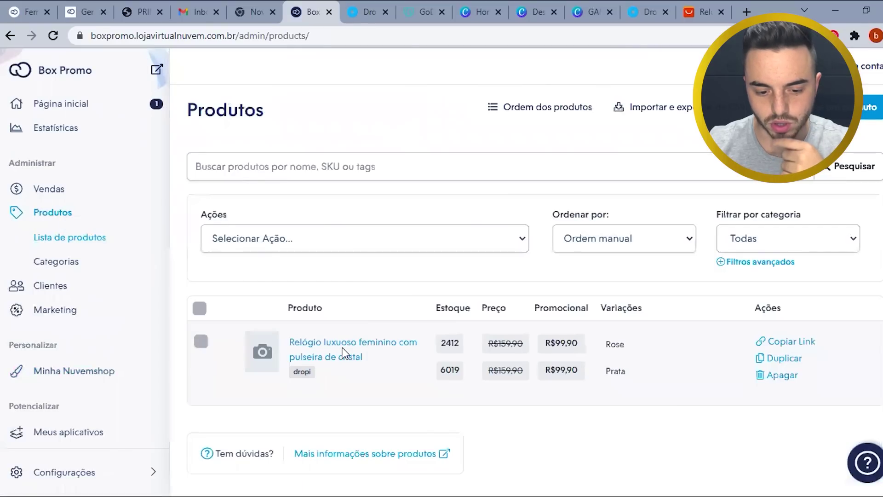
pyautogui.click(341, 349)
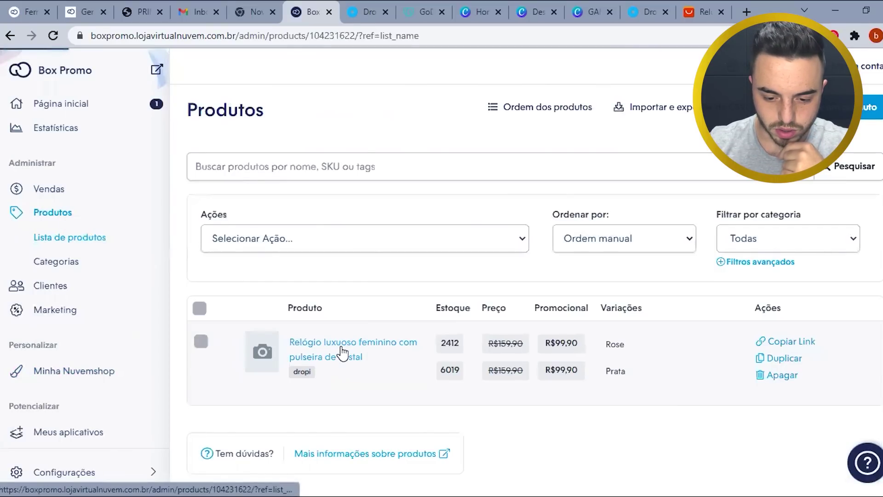
pyautogui.scroll(-2, 576, 357)
pyautogui.scroll(-8, 685, 376)
pyautogui.scroll(11, 592, 359)
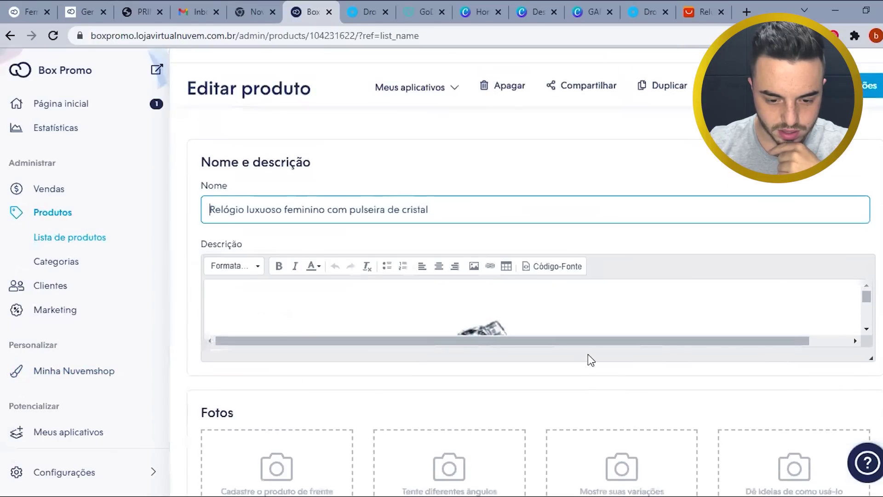
pyautogui.scroll(-3, 588, 355)
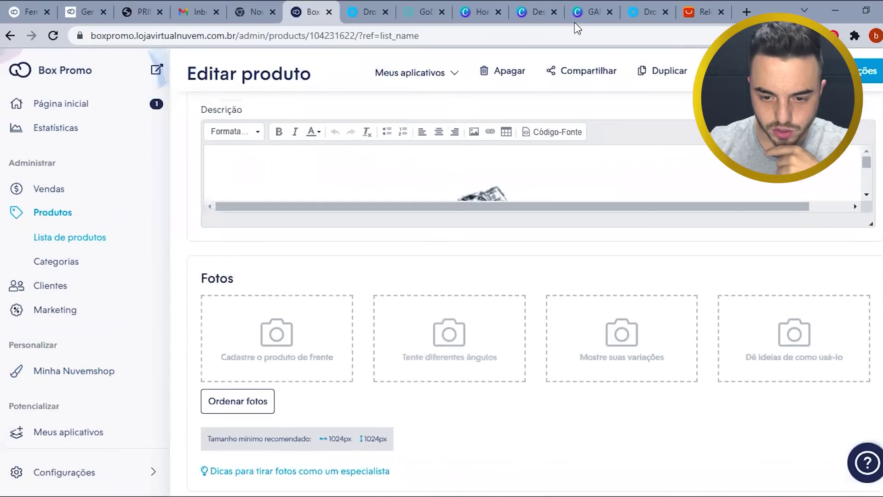
# - Check the image export status in Dropi, then return and place the caret in the watch description
pyautogui.click(644, 11)
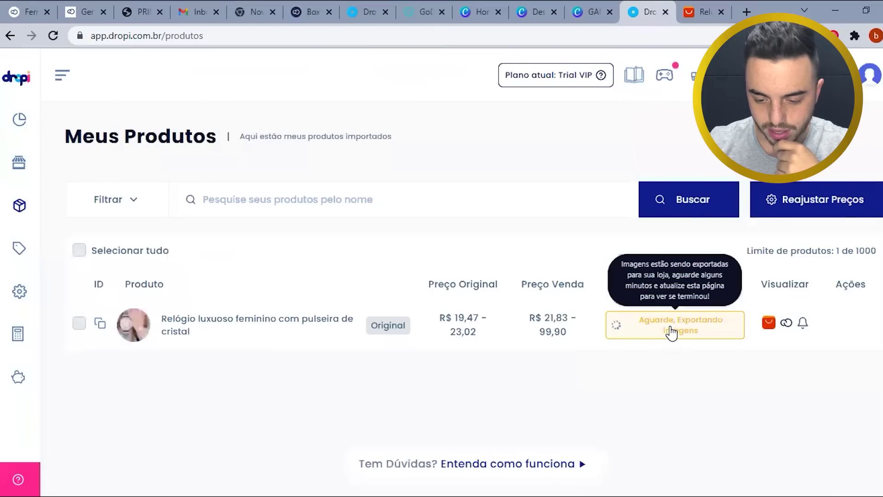
pyautogui.click(310, 2)
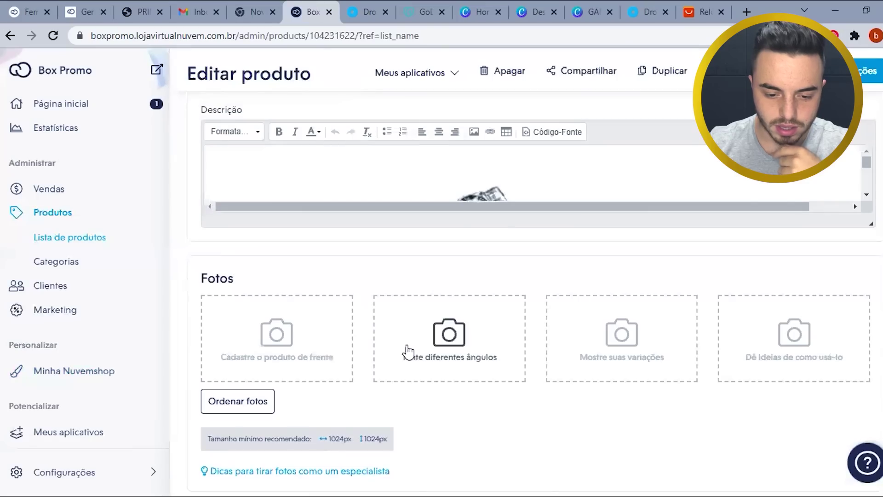
pyautogui.scroll(3, 382, 367)
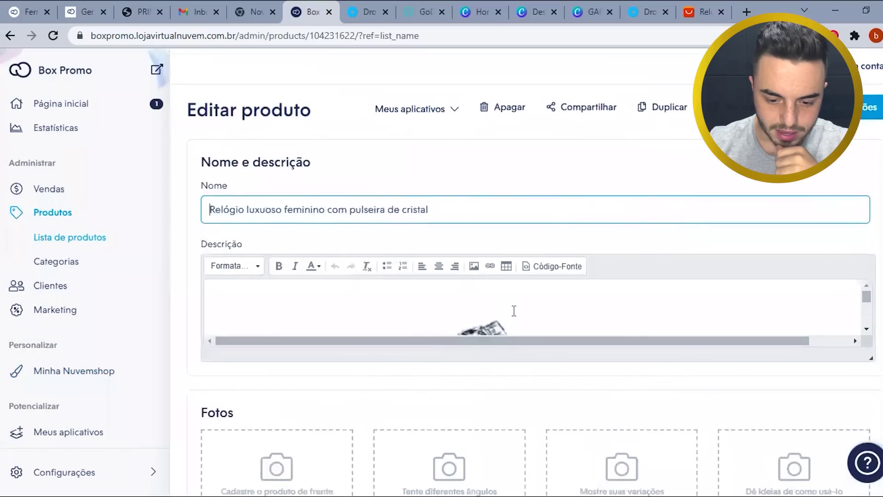
pyautogui.scroll(-4, 513, 312)
pyautogui.scroll(4, 512, 309)
pyautogui.click(418, 308)
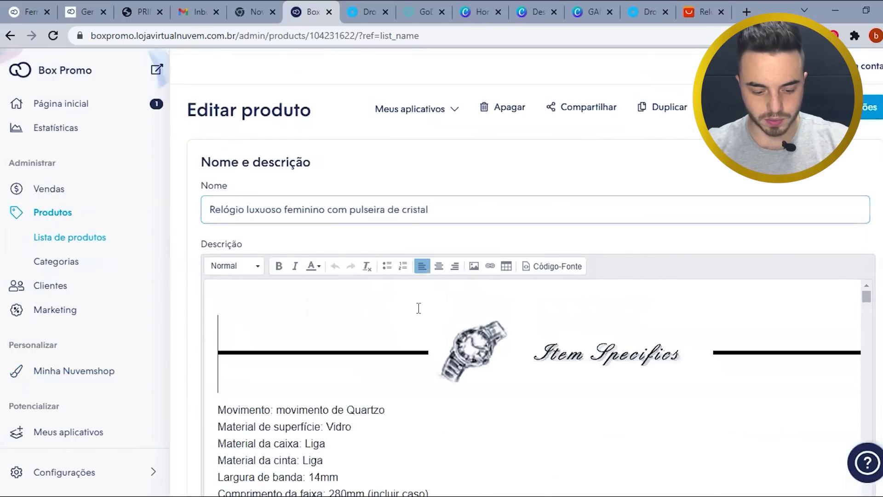
# - Select all of the imported Item Specifics description text and delete it
pyautogui.hotkey('ctrl', 'a')
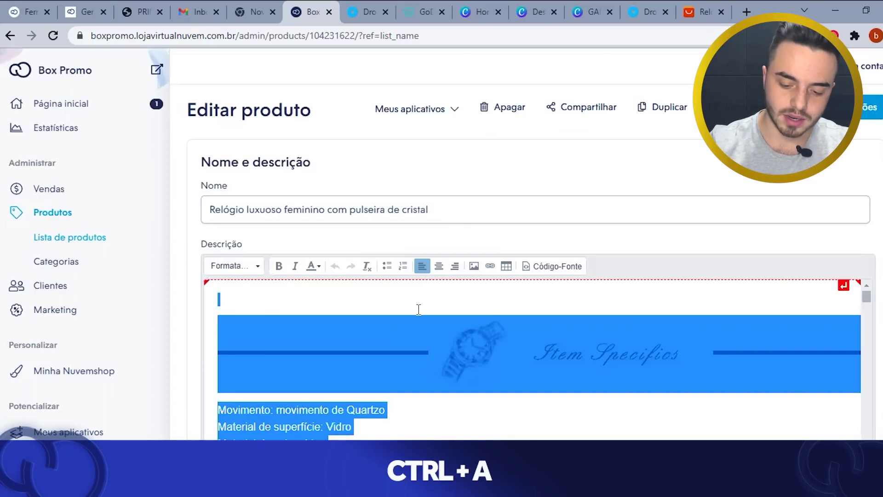
pyautogui.press('BackSpace')
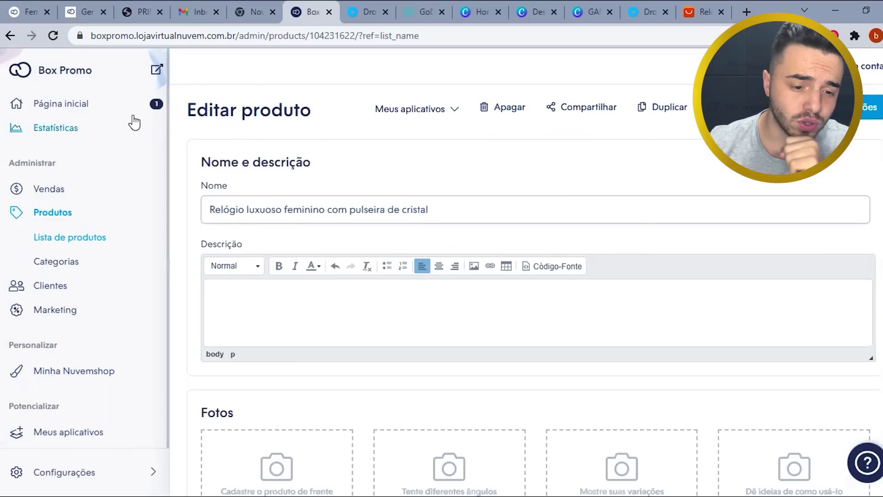
# - Open the PRINCÍPIOS DA COPY - AIDA PDF and scroll to page 14 on identifying the ideal persona
pyautogui.click(130, 10)
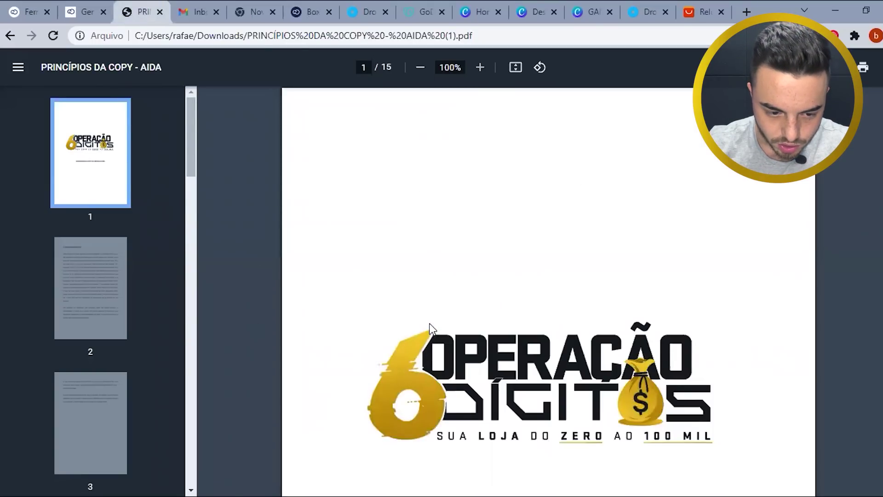
pyautogui.scroll(-12, 537, 266)
pyautogui.scroll(-17, 536, 269)
pyautogui.scroll(-13, 540, 272)
pyautogui.scroll(-20, 541, 272)
pyautogui.scroll(-20, 541, 272)
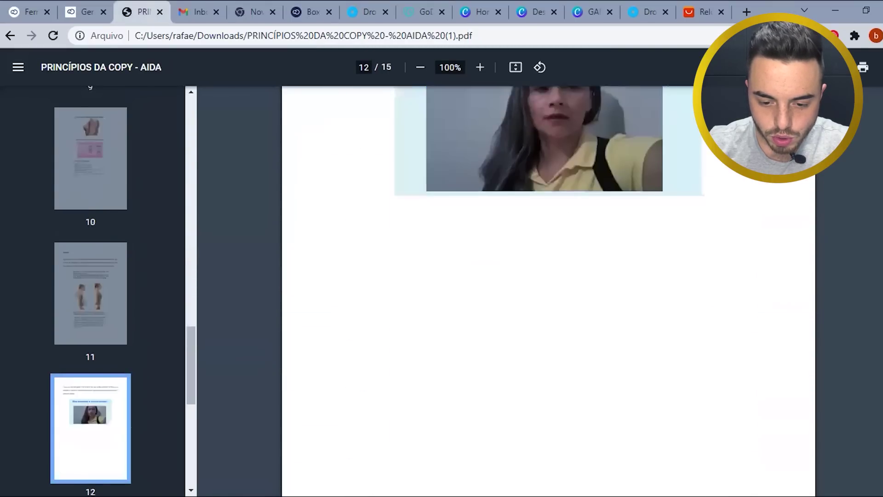
pyautogui.scroll(-20, 540, 273)
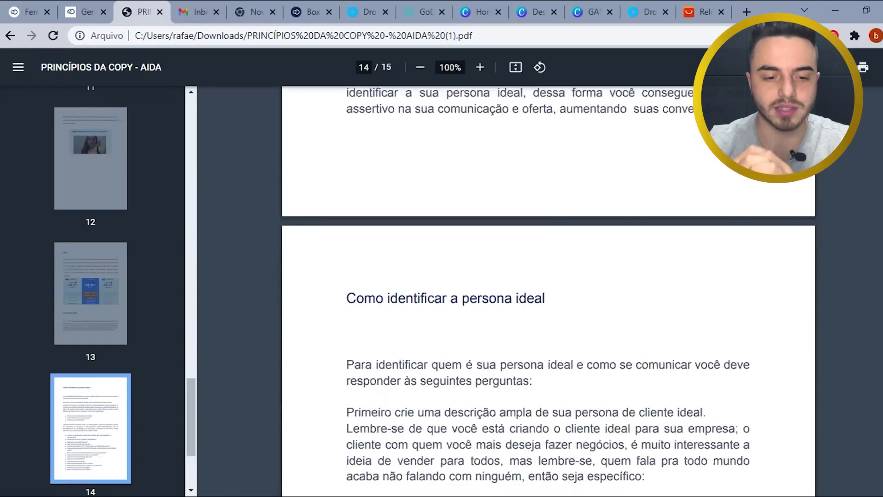
# - Back on the watch edit page, check the empty Descrição, Tipo de produto, and Rose/Prata variations at R$ 159,90
pyautogui.click(304, 9)
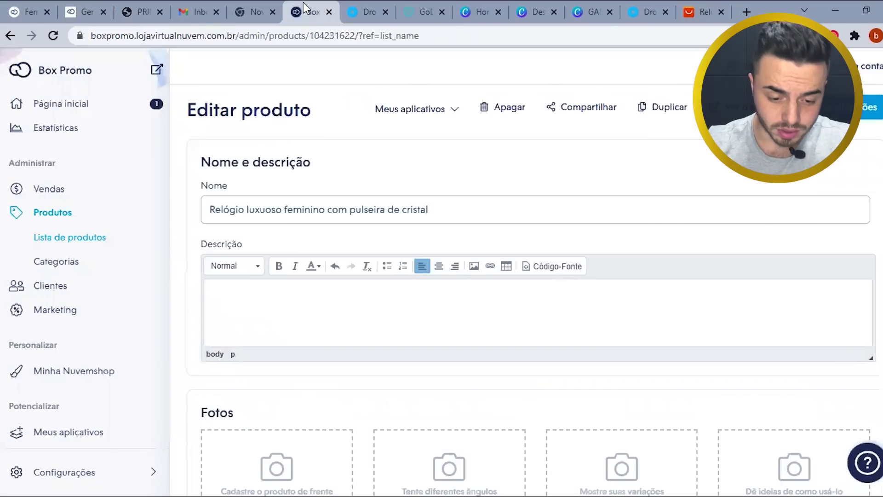
pyautogui.scroll(-3, 369, 305)
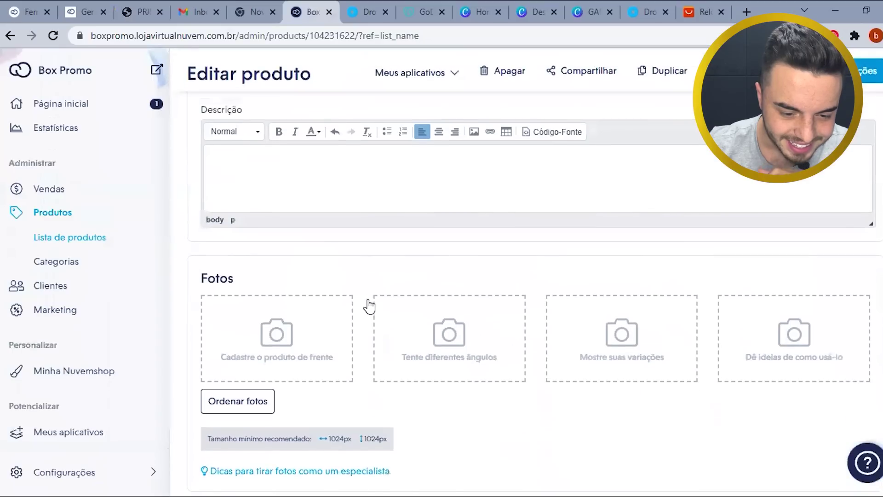
pyautogui.click(375, 172)
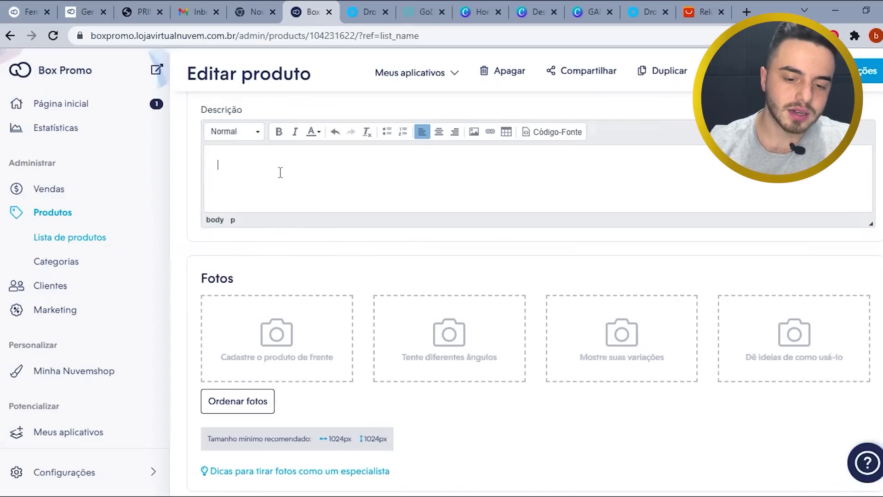
pyautogui.scroll(2, 327, 205)
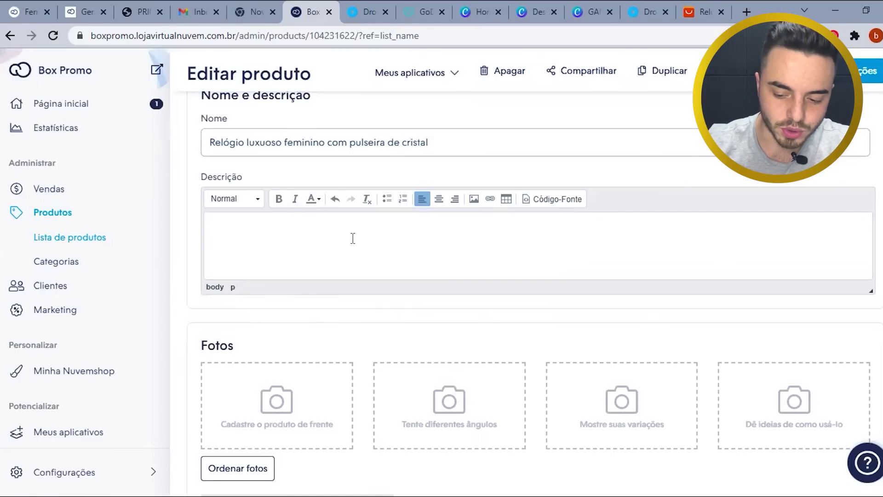
pyautogui.scroll(-10, 353, 238)
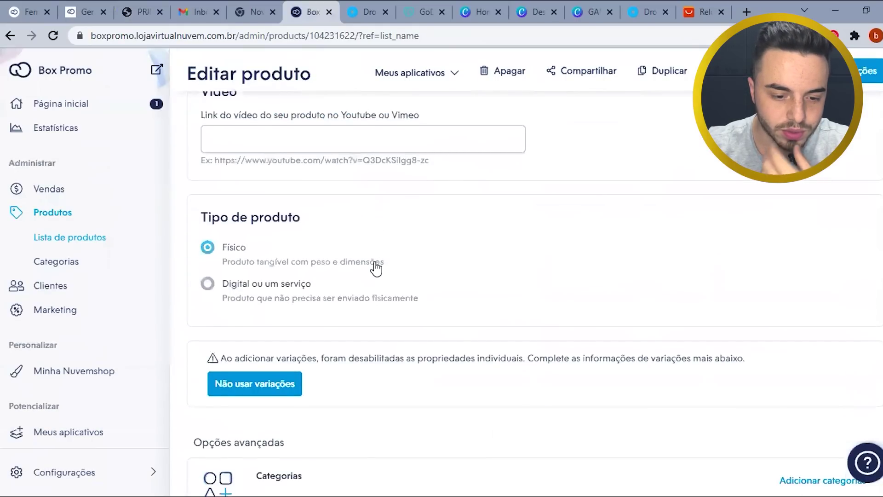
pyautogui.scroll(-8, 376, 268)
pyautogui.scroll(-5, 455, 205)
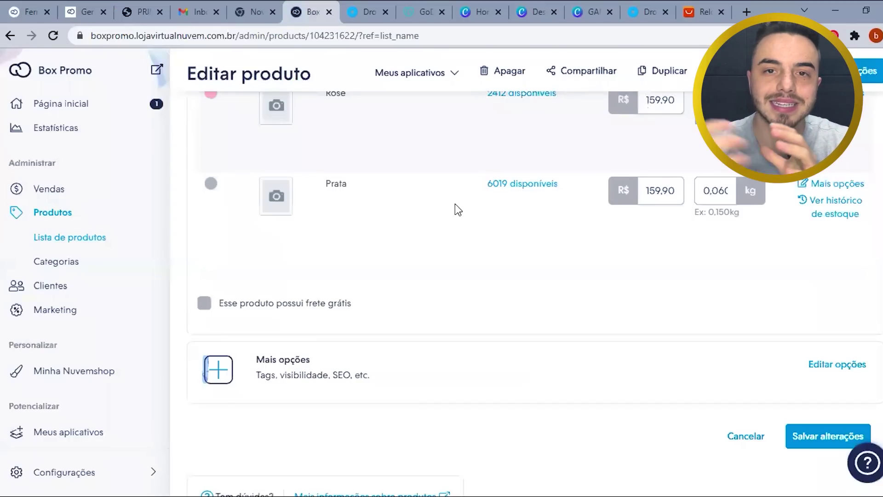
pyautogui.scroll(5, 634, 102)
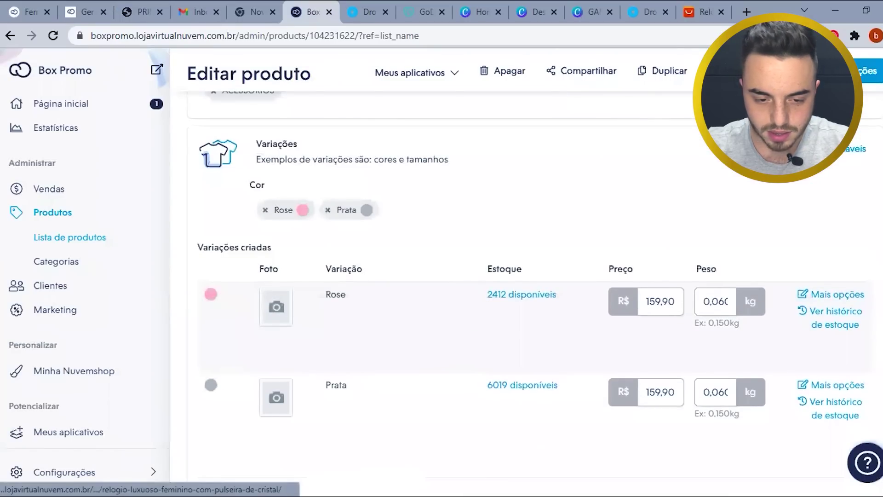
pyautogui.click(411, 128)
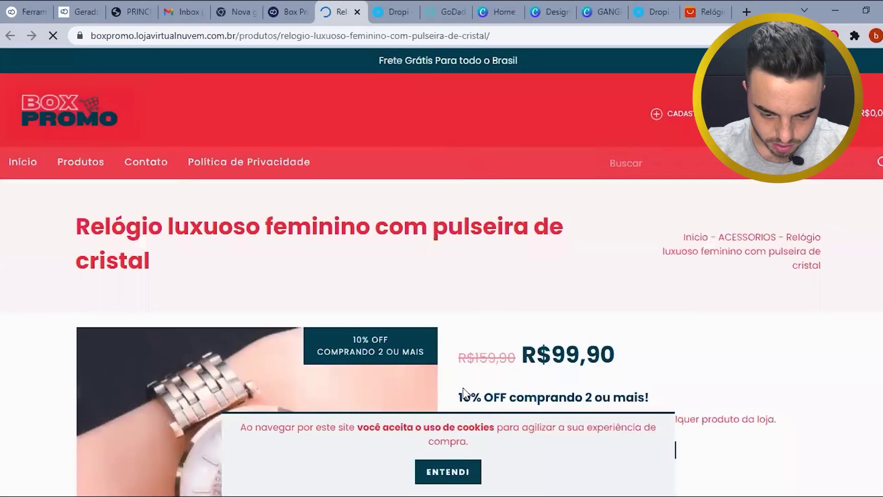
pyautogui.scroll(-5, 465, 470)
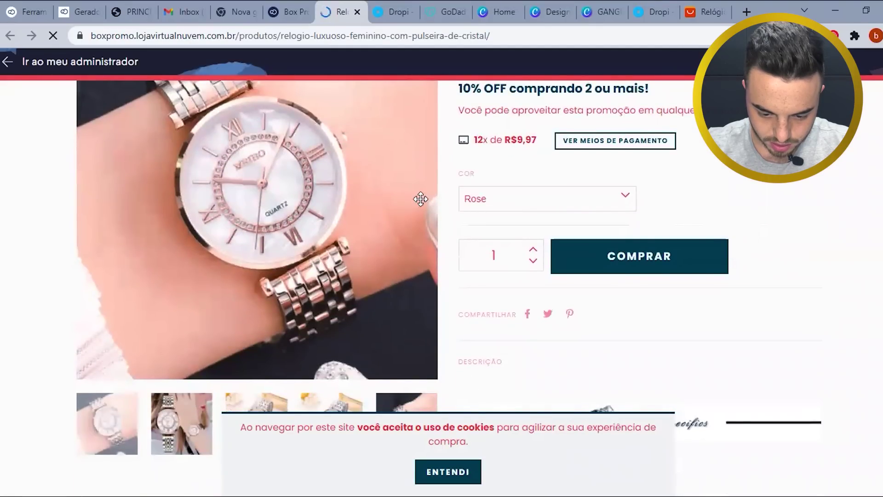
pyautogui.scroll(5, 420, 199)
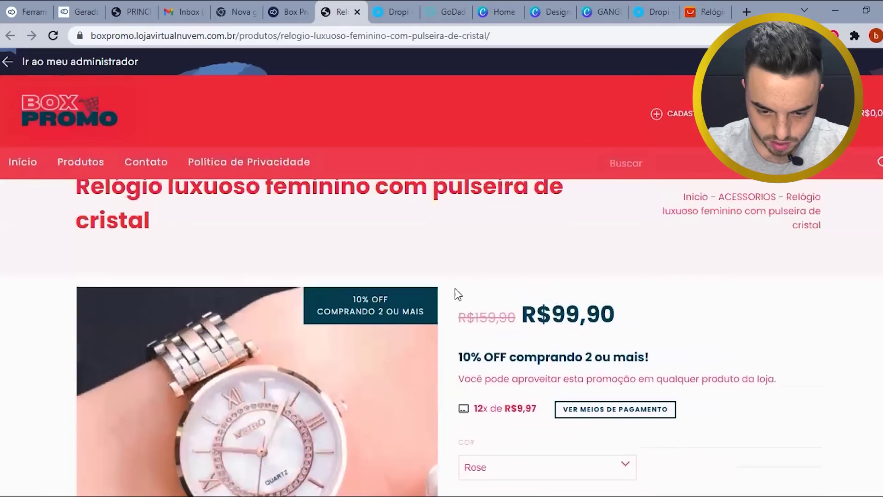
pyautogui.scroll(1, 414, 262)
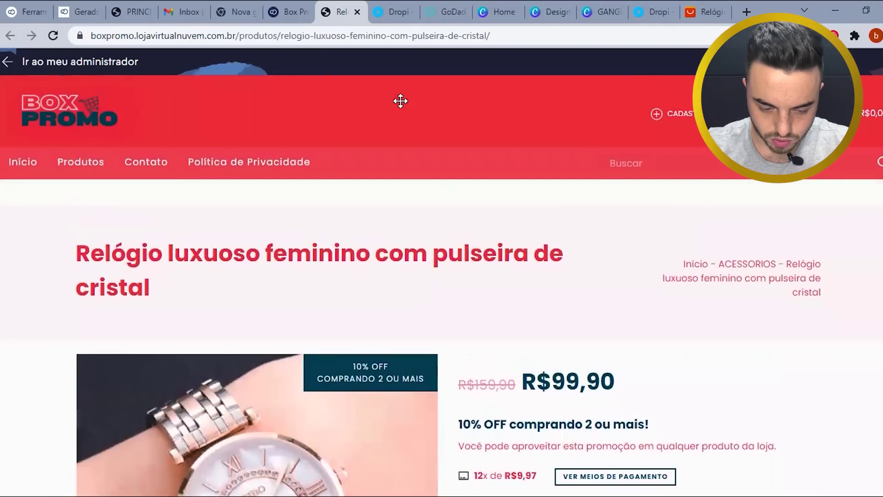
pyautogui.scroll(-7, 449, 316)
pyautogui.scroll(-6, 453, 340)
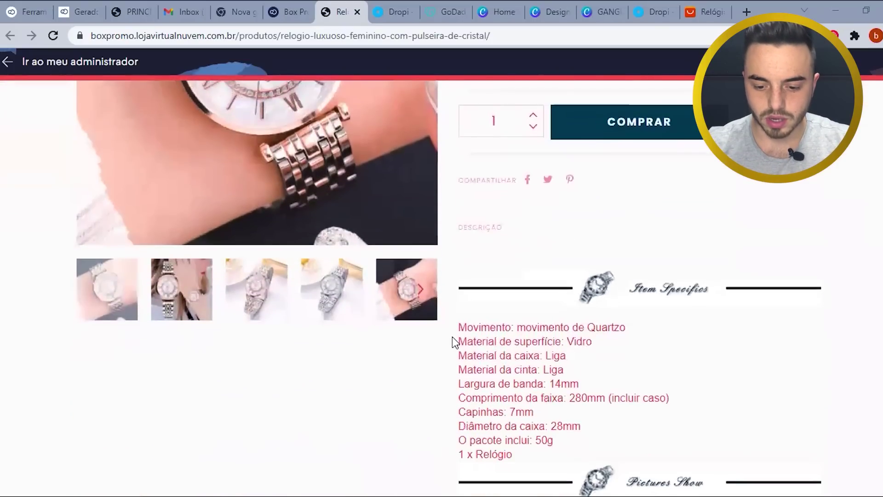
pyautogui.scroll(-7, 598, 317)
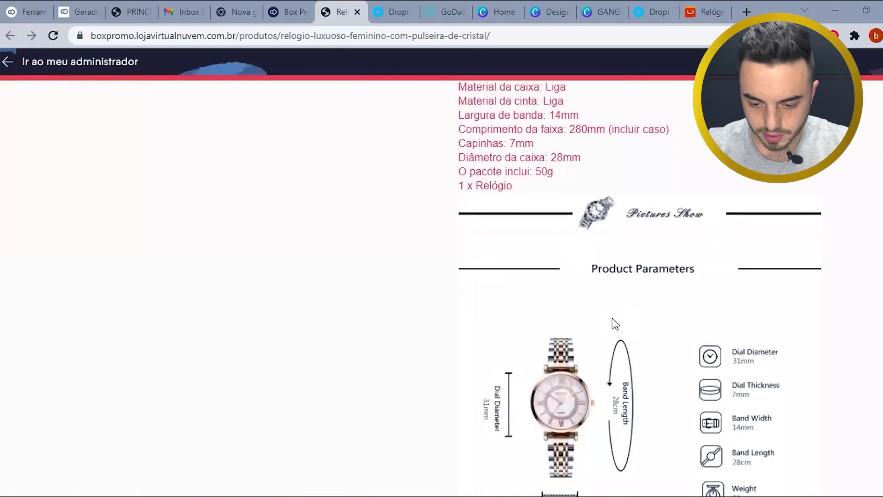
pyautogui.scroll(-12, 606, 338)
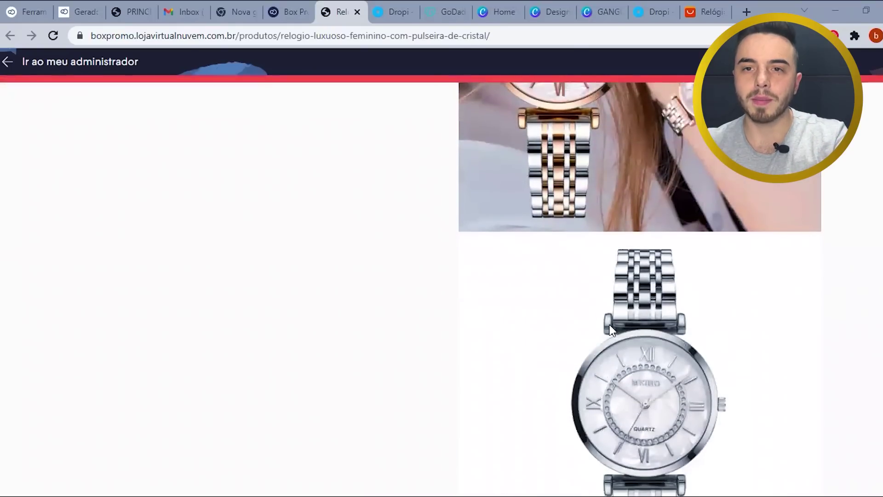
pyautogui.scroll(10, 609, 322)
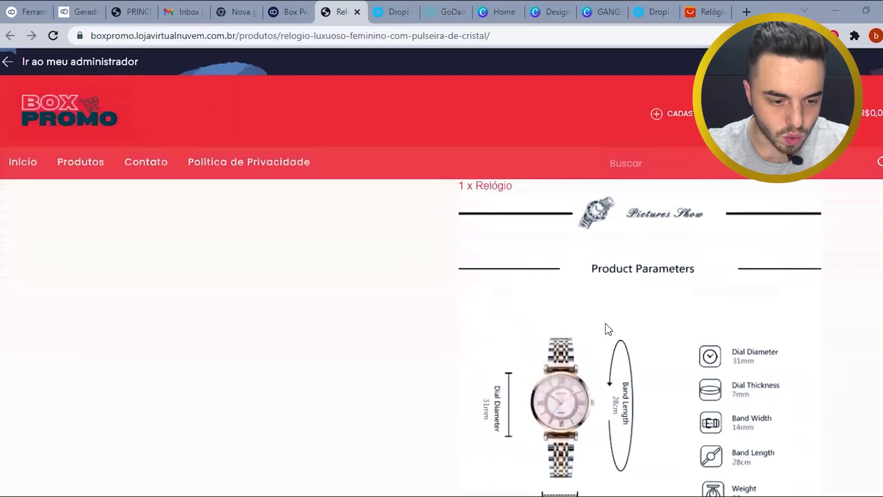
pyautogui.scroll(15, 605, 330)
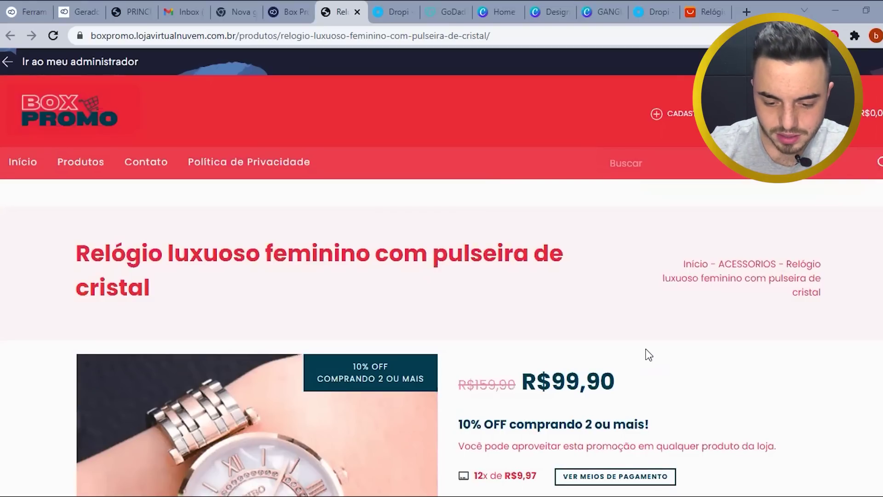
pyautogui.scroll(-3, 651, 339)
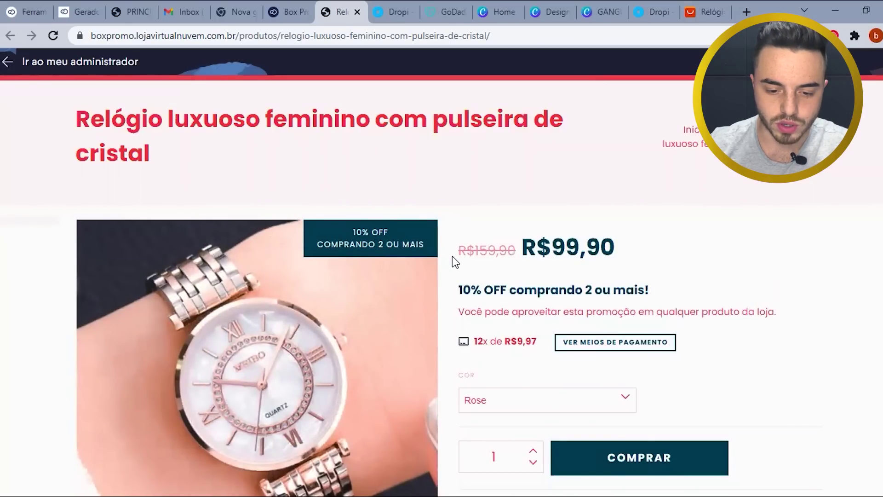
pyautogui.scroll(-2, 465, 289)
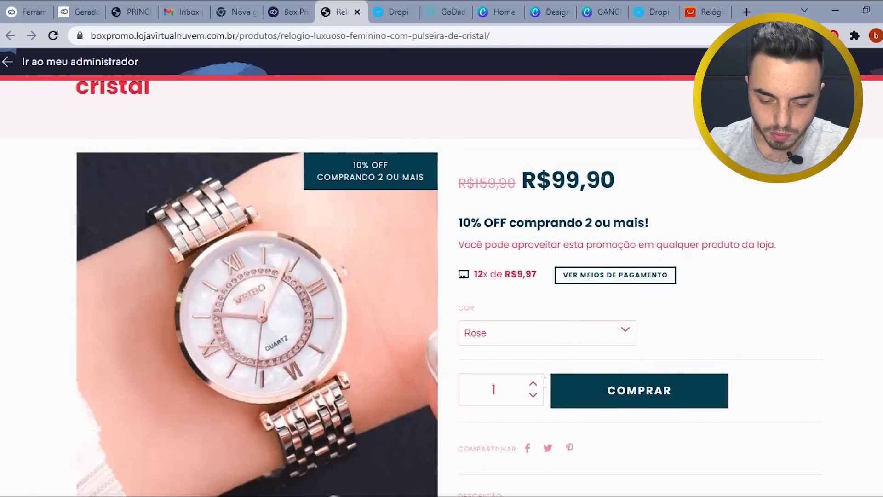
# - Add the Rose crystal-bracelet watch to the cart and proceed from the cart to checkout
pyautogui.click(614, 395)
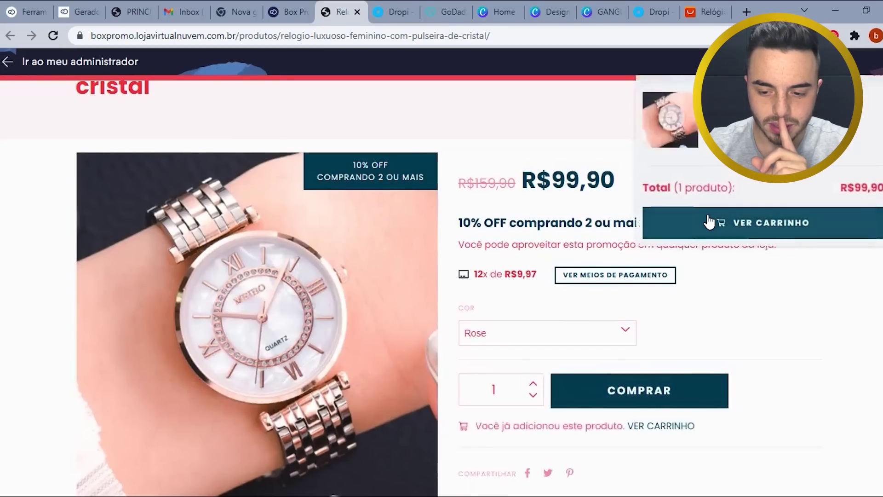
pyautogui.click(718, 232)
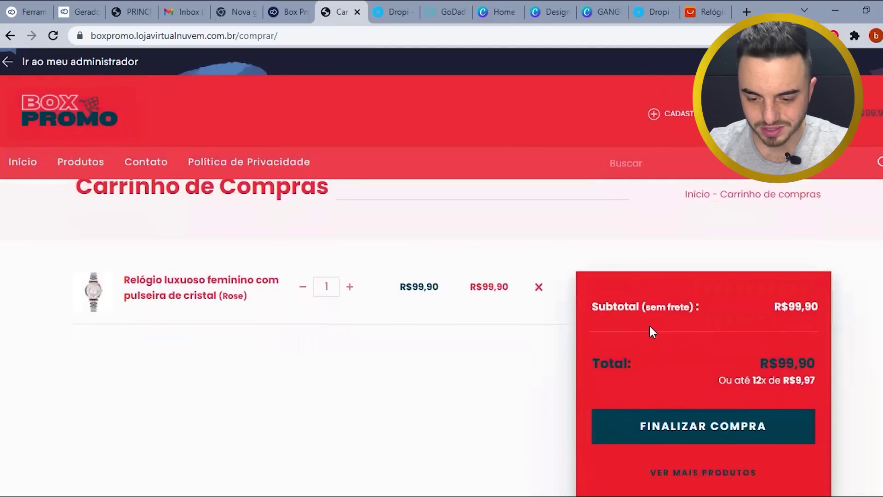
pyautogui.click(693, 419)
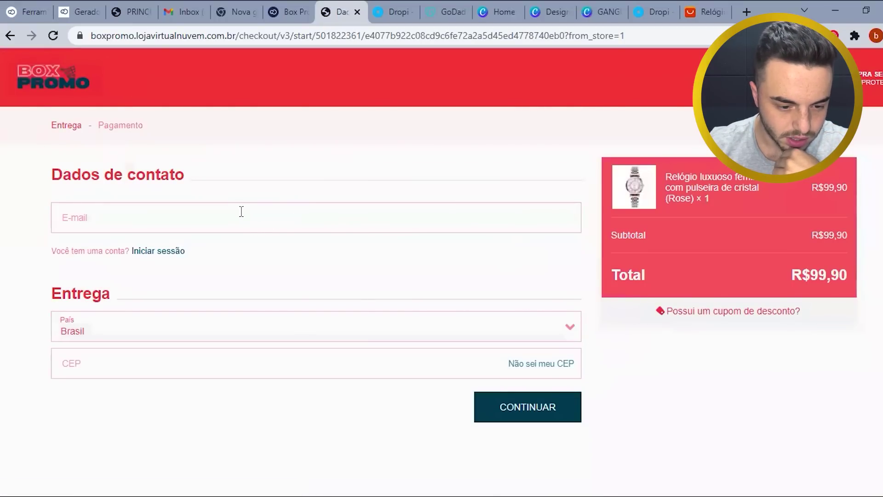
# - Enter the buyer's e-mail and a placeholder CEP, then continue
pyautogui.click(365, 218)
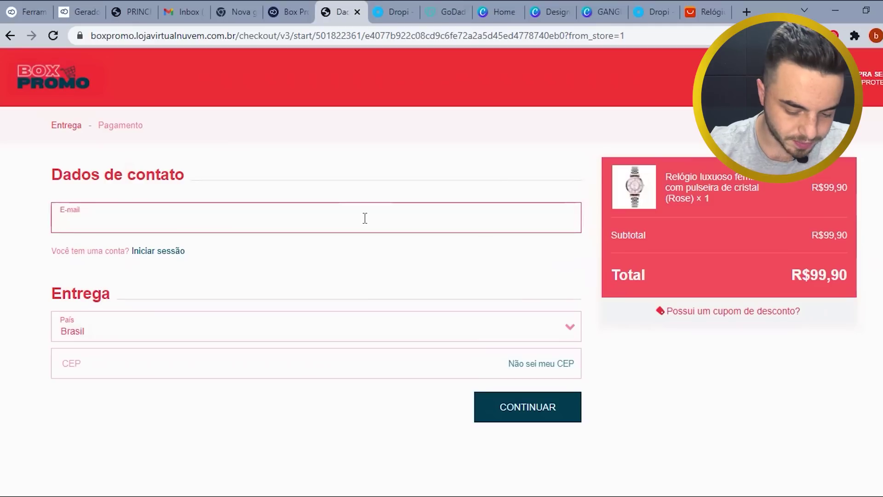
pyautogui.hotkey('ctrl', 'v')
pyautogui.press('Tab')
pyautogui.write('00000')
pyautogui.click(481, 416)
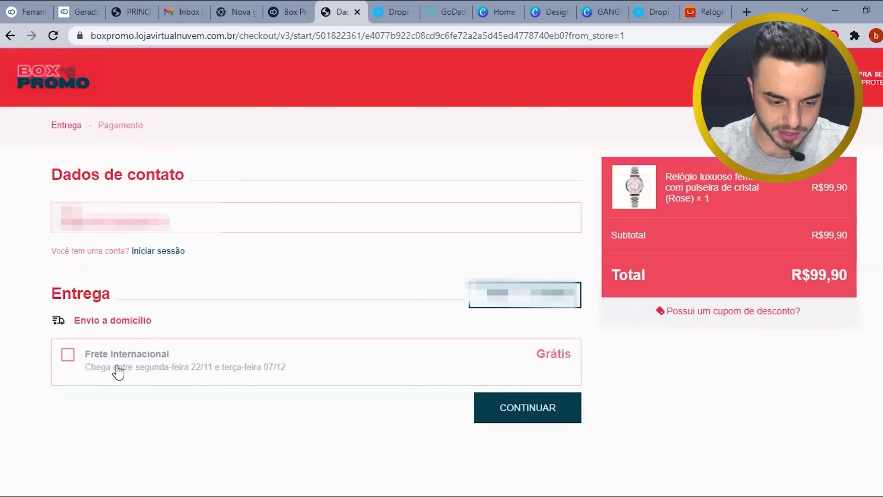
# - Choose the free Frete Internacional shipping option
pyautogui.click(146, 379)
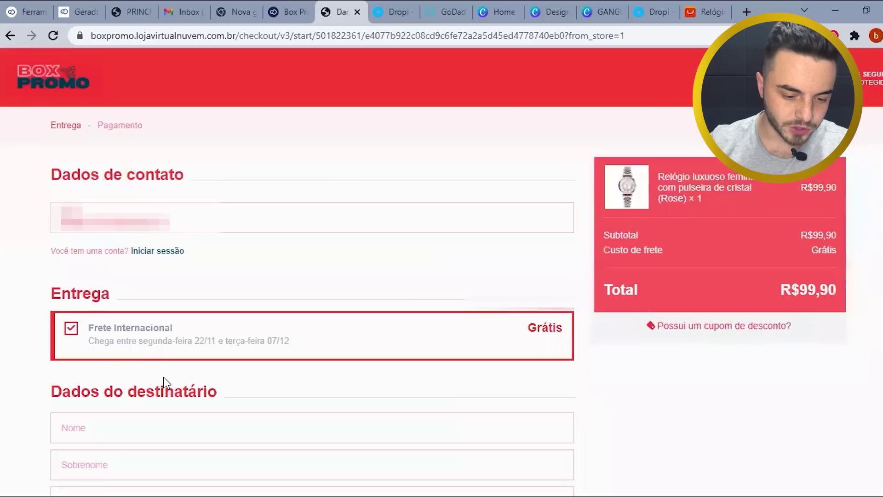
pyautogui.scroll(-5, 260, 351)
pyautogui.scroll(-5, 145, 293)
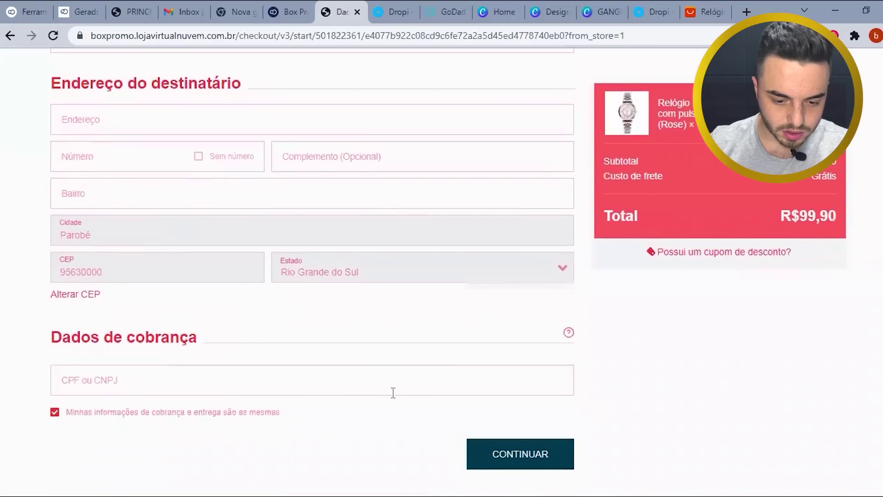
pyautogui.scroll(7, 410, 394)
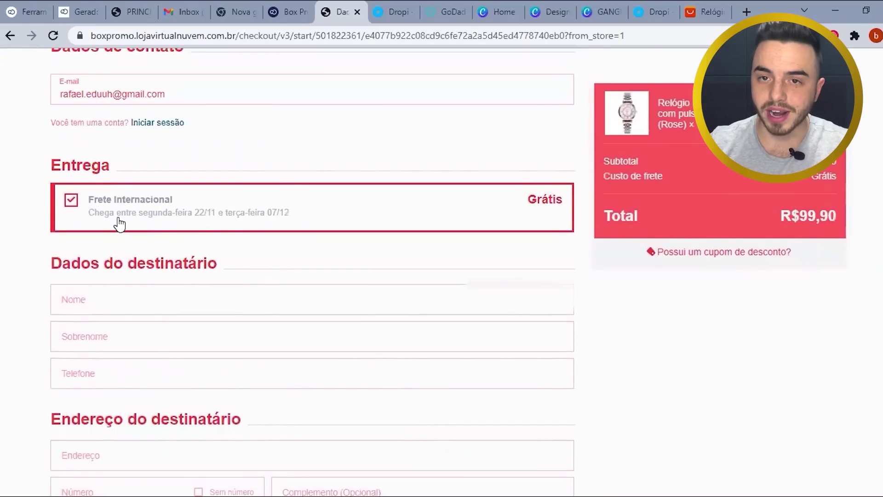
pyautogui.scroll(-3, 164, 301)
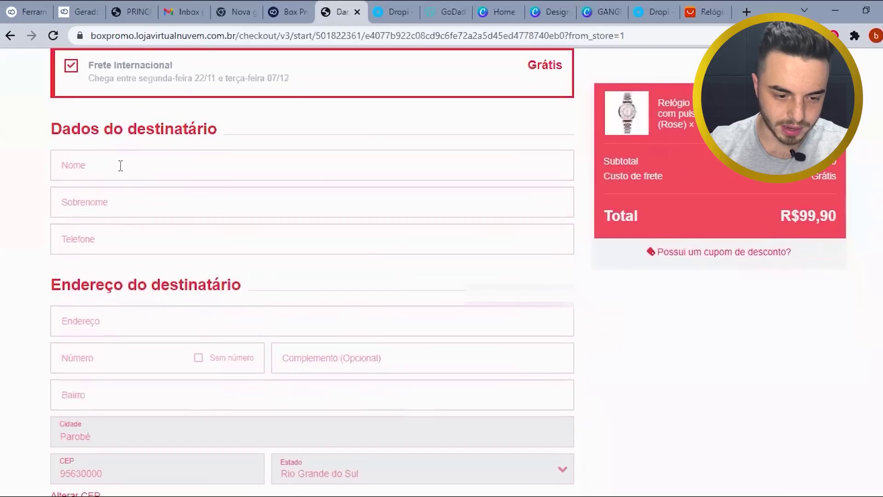
# - Fill in the recipient's first name, surname and phone number
pyautogui.click(120, 165)
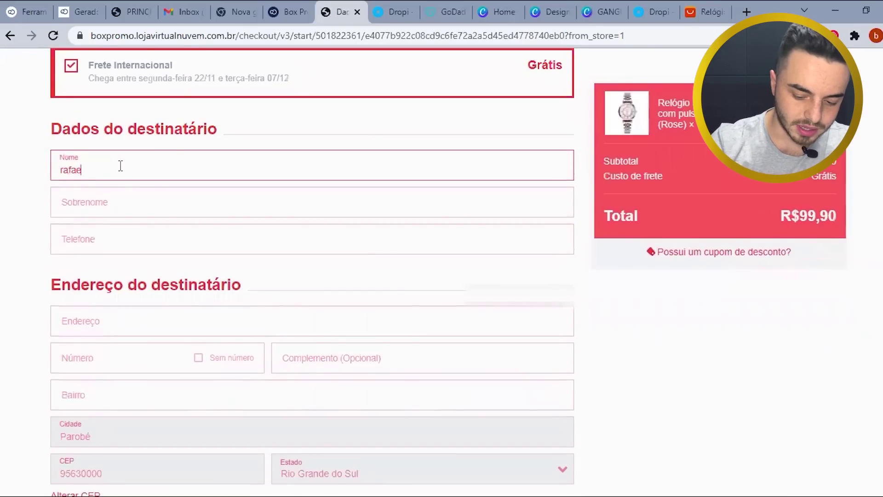
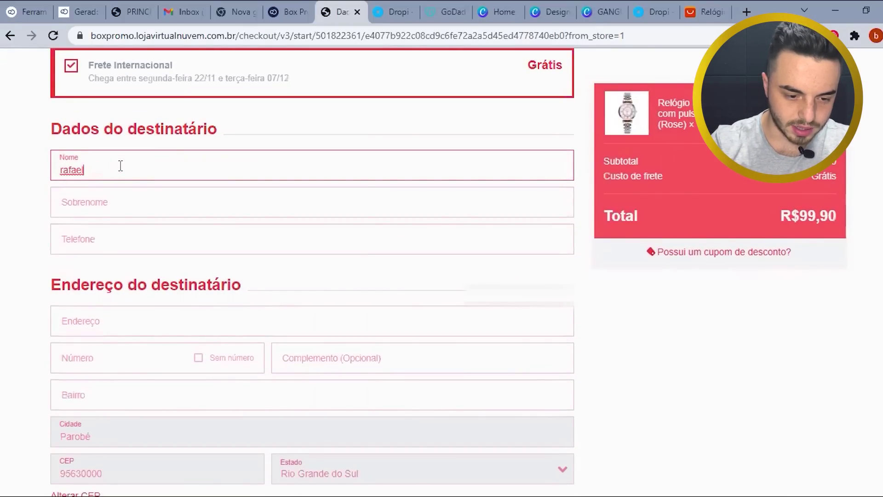
pyautogui.press('Tab')
pyautogui.write('nasciemn')
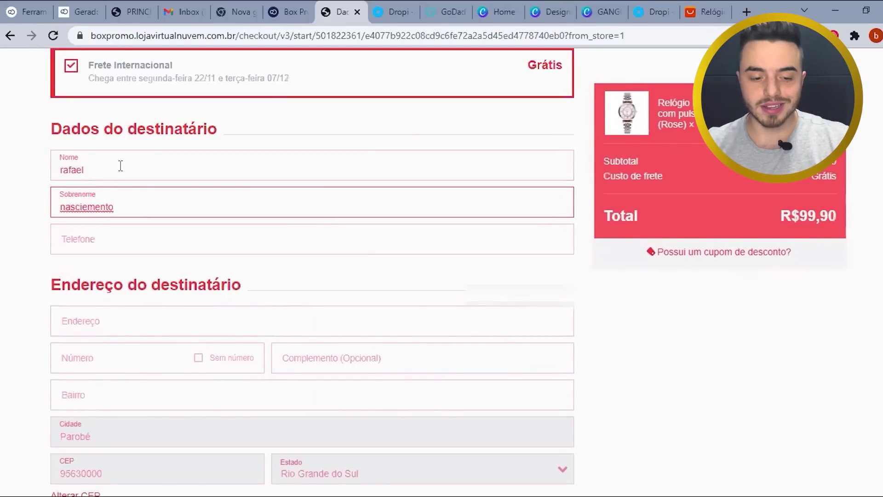
pyautogui.click(144, 231)
pyautogui.write('51')
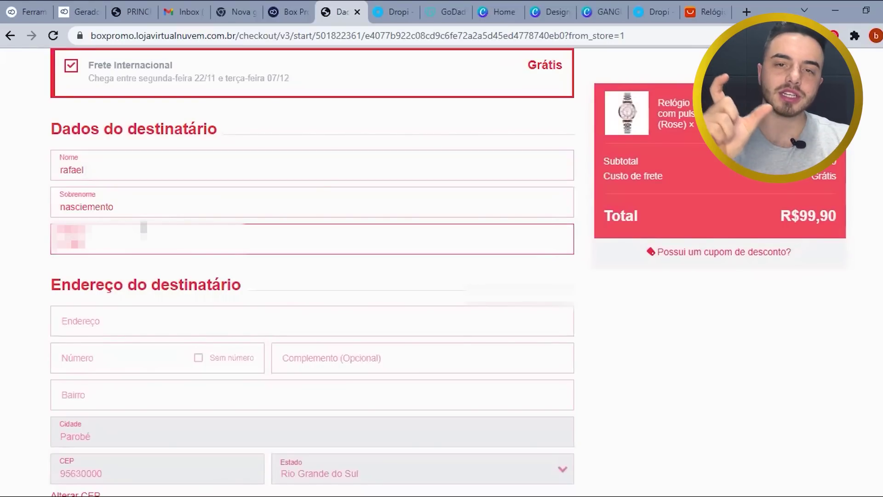
pyautogui.write('9999')
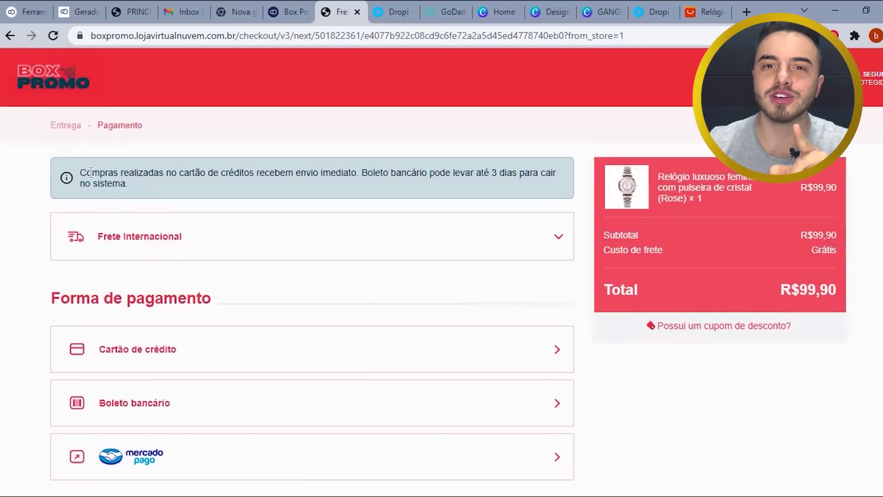
pyautogui.moveTo(82, 172); pyautogui.dragTo(153, 192)
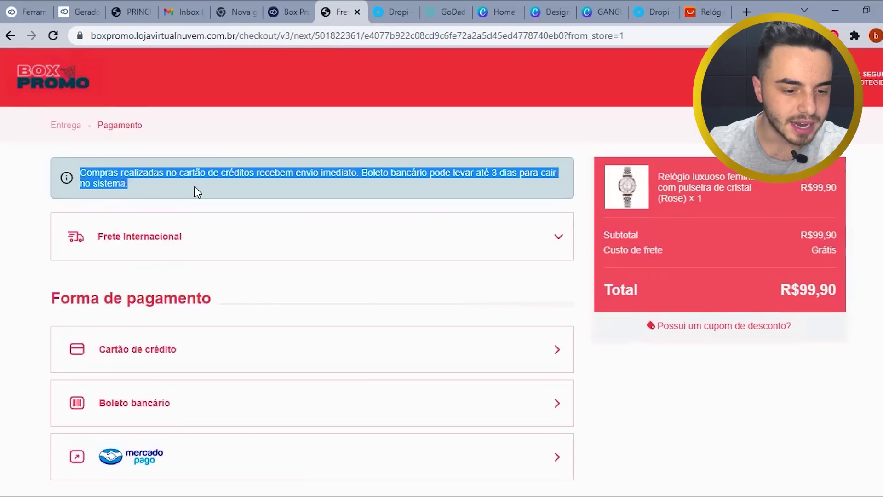
pyautogui.click(329, 186)
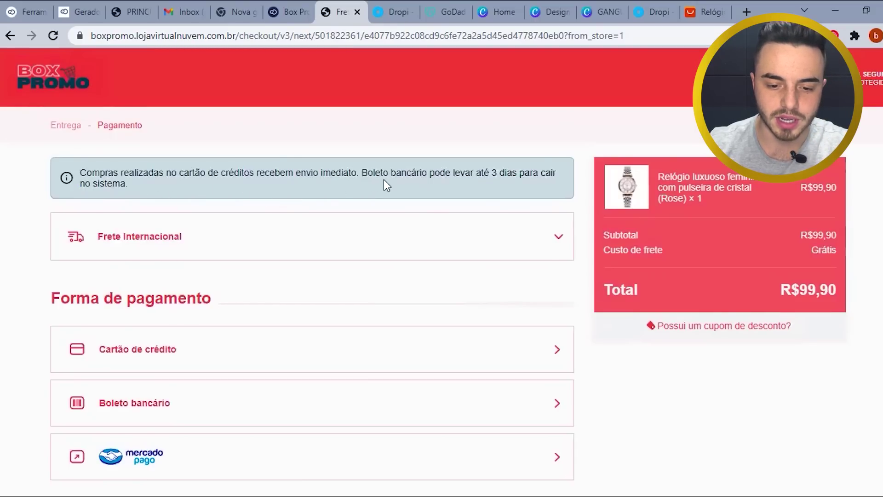
pyautogui.moveTo(362, 173); pyautogui.dragTo(484, 187)
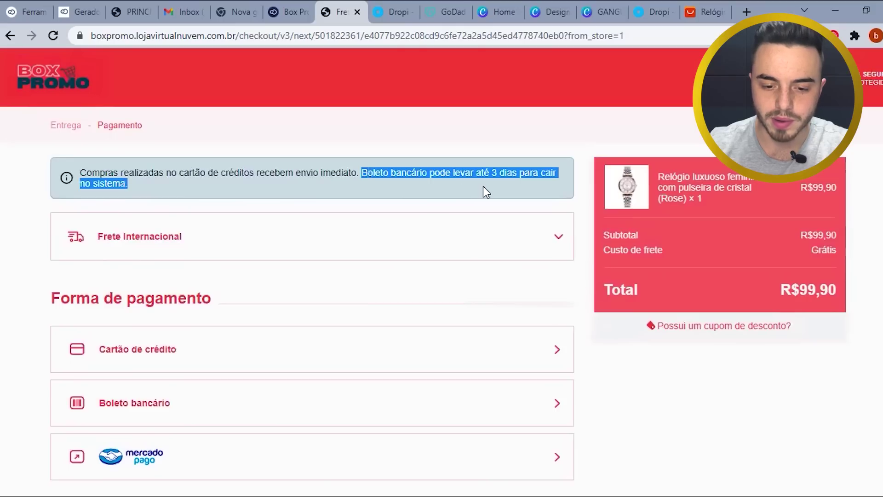
pyautogui.click(182, 189)
pyautogui.moveTo(179, 191); pyautogui.dragTo(79, 176)
pyautogui.click(161, 361)
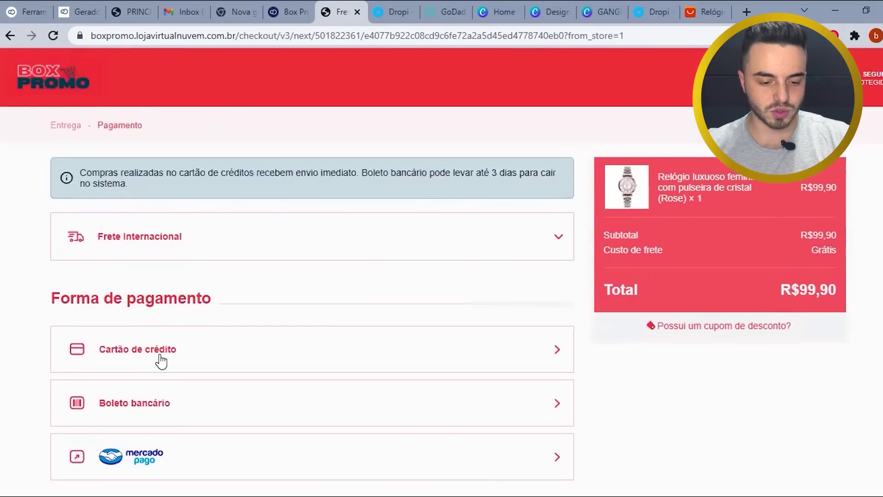
pyautogui.scroll(-3, 157, 359)
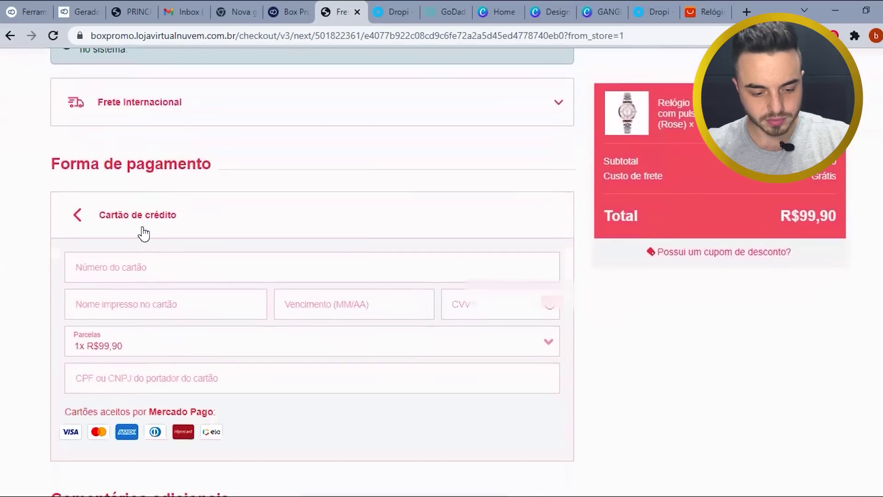
pyautogui.scroll(-3, 144, 230)
pyautogui.scroll(2, 130, 219)
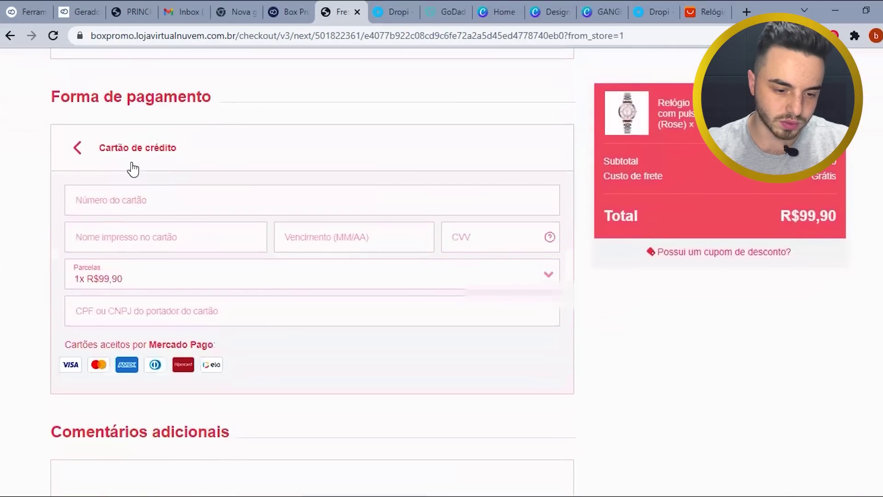
pyautogui.click(133, 166)
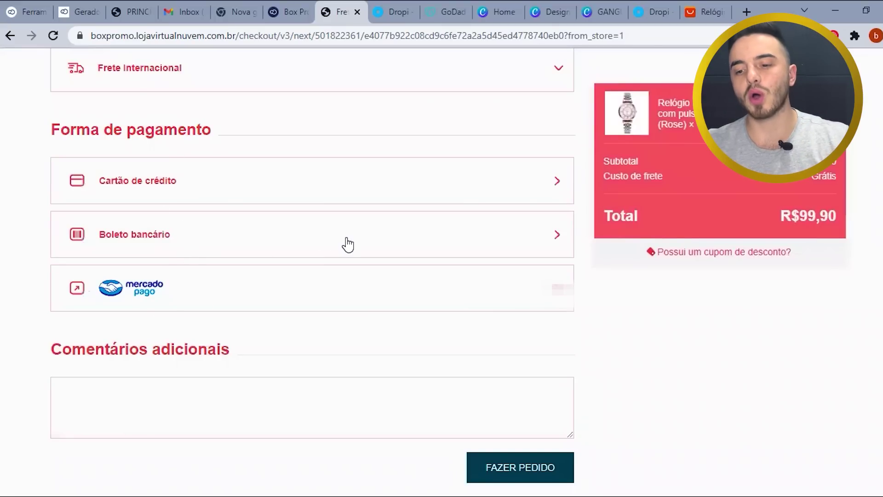